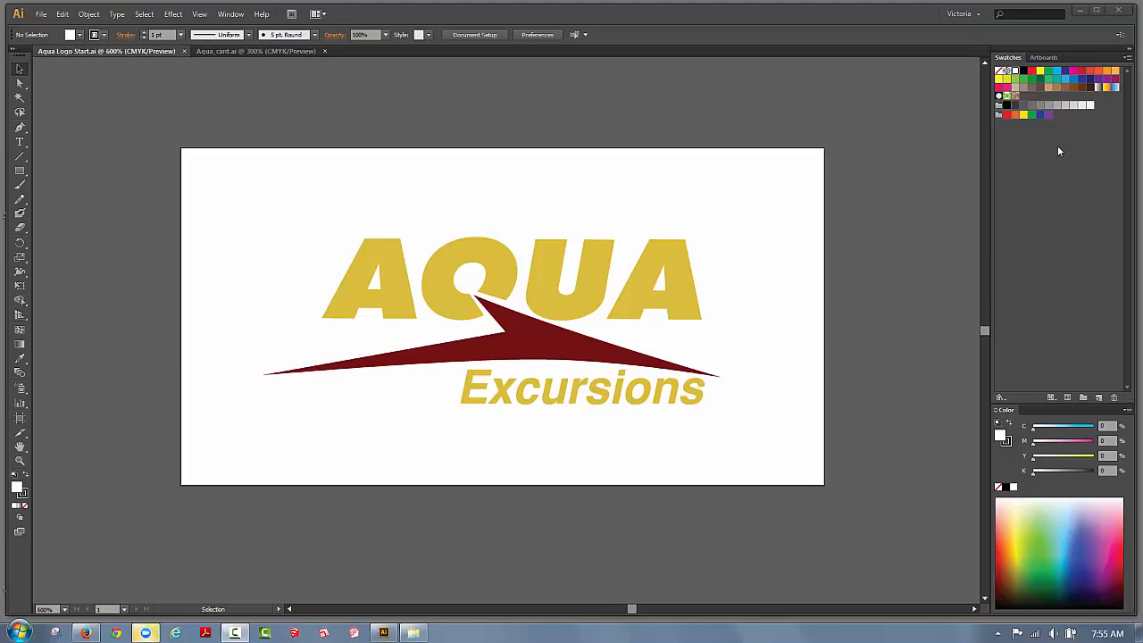
Create a new three-artboard document, then close it unused.
{"action": "left_click", "coordinate": [41, 14]}
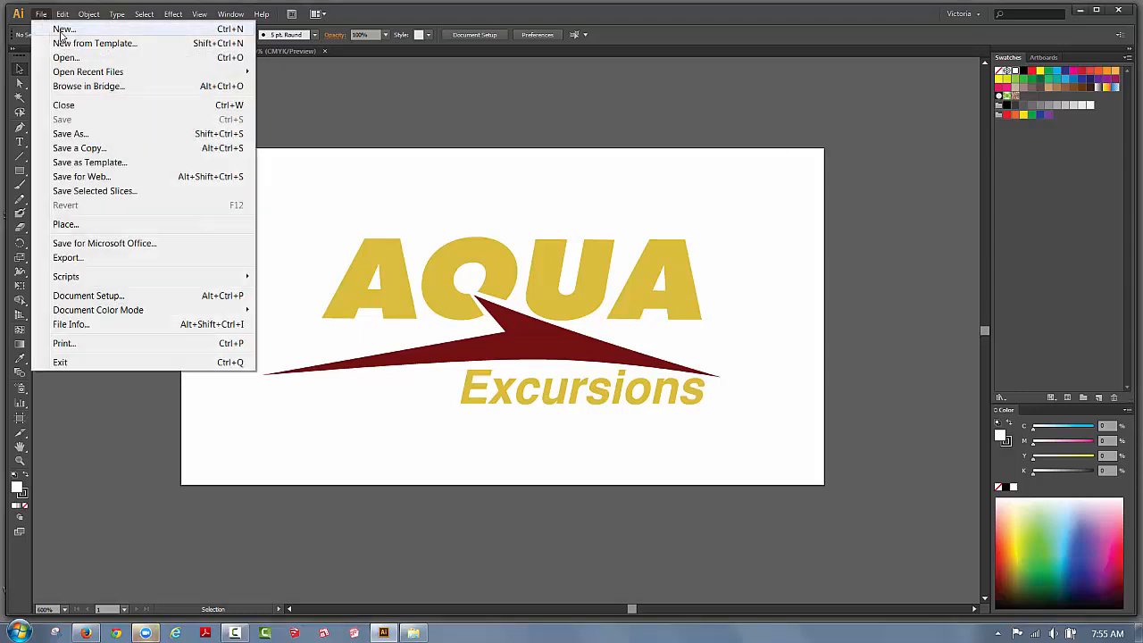
{"action": "left_click", "coordinate": [61, 31]}
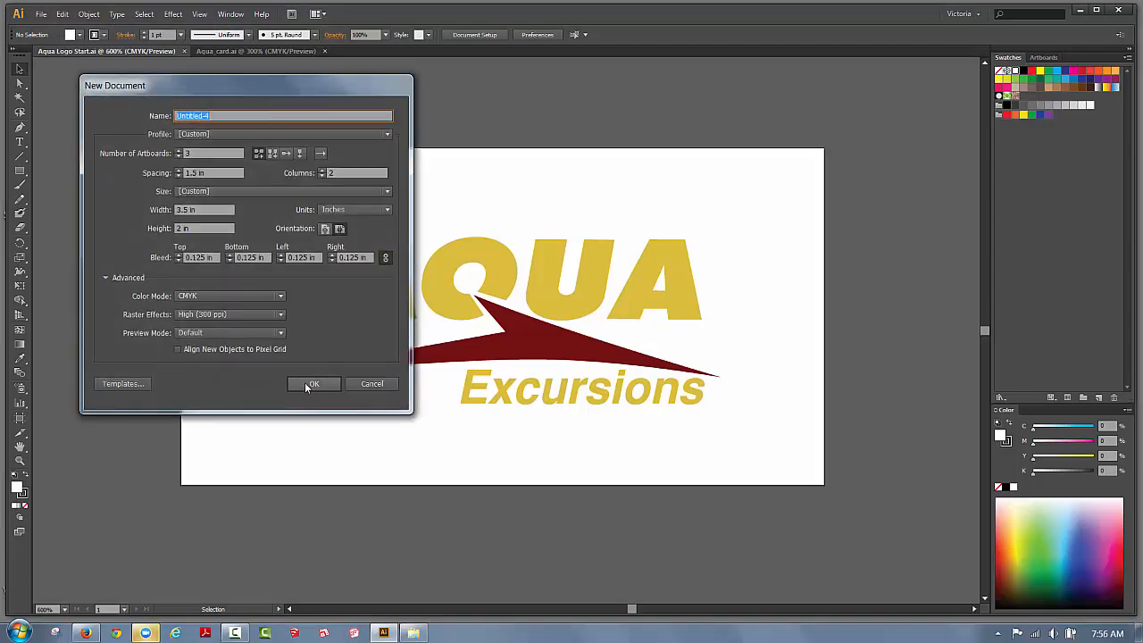
{"action": "left_click", "coordinate": [304, 383]}
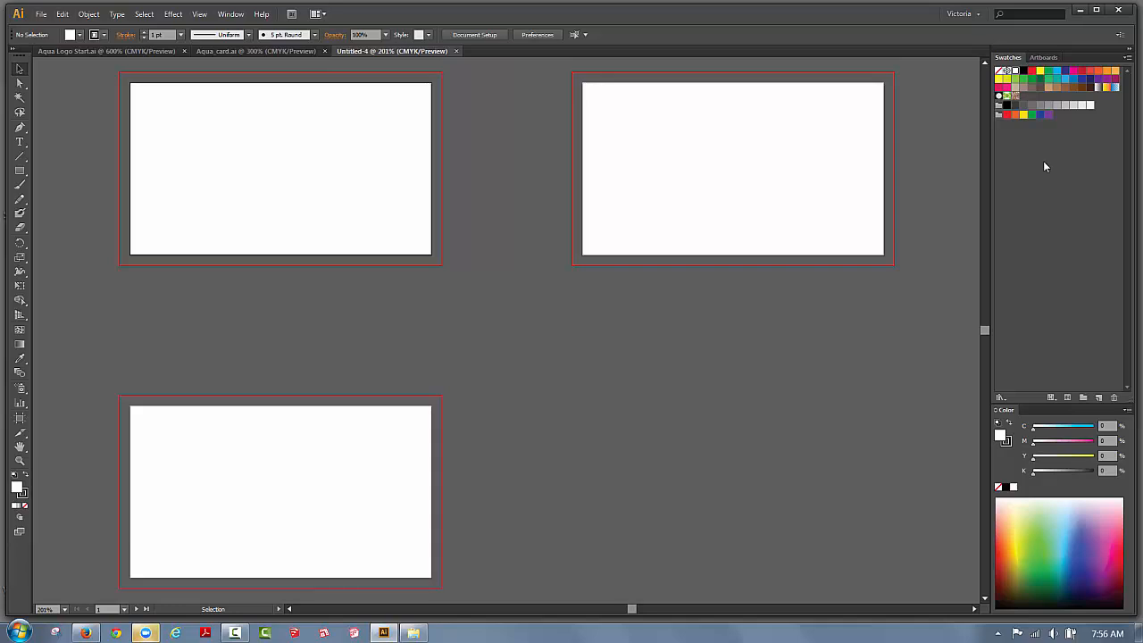
{"action": "left_click", "coordinate": [455, 51]}
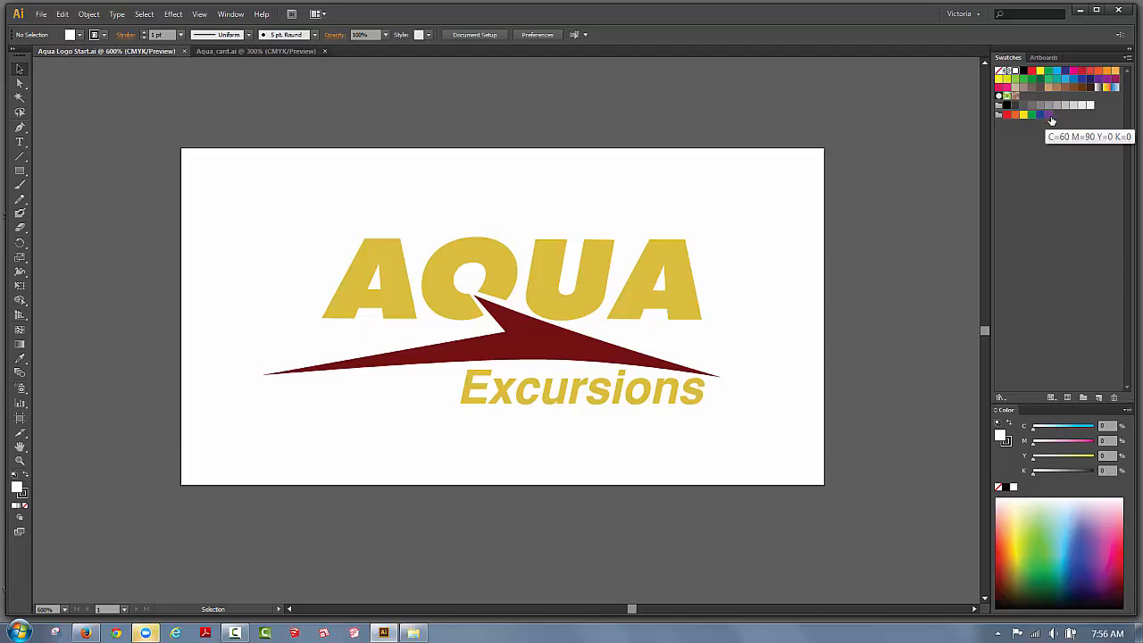
Delete all unused swatches, then delete the Grays swatch group.
{"action": "left_click", "coordinate": [1127, 59]}
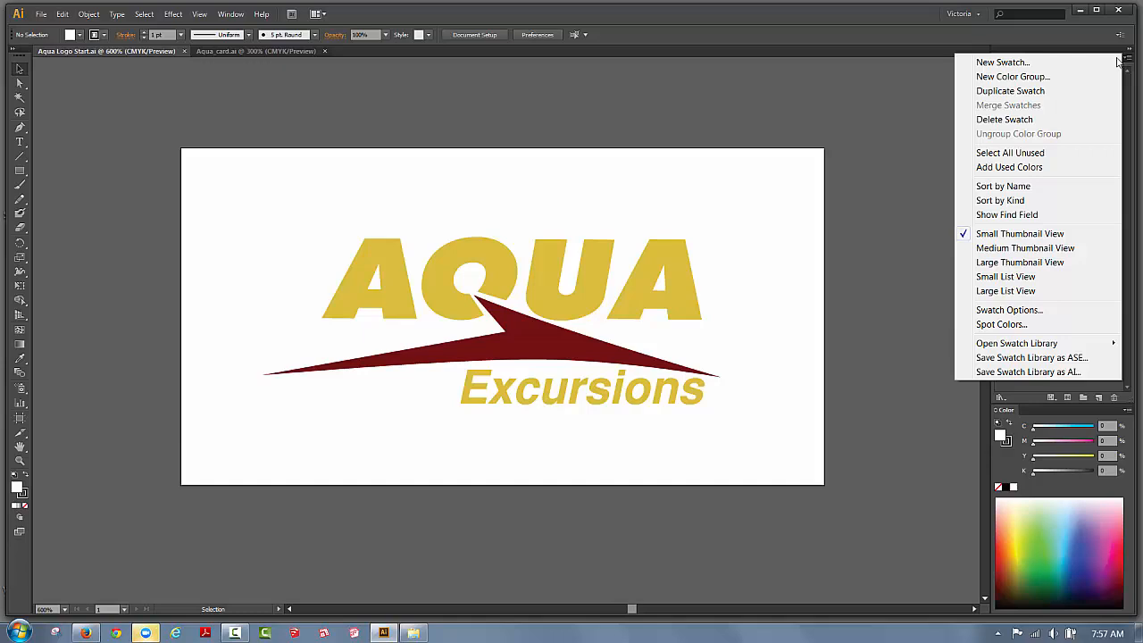
{"action": "left_click", "coordinate": [1036, 154]}
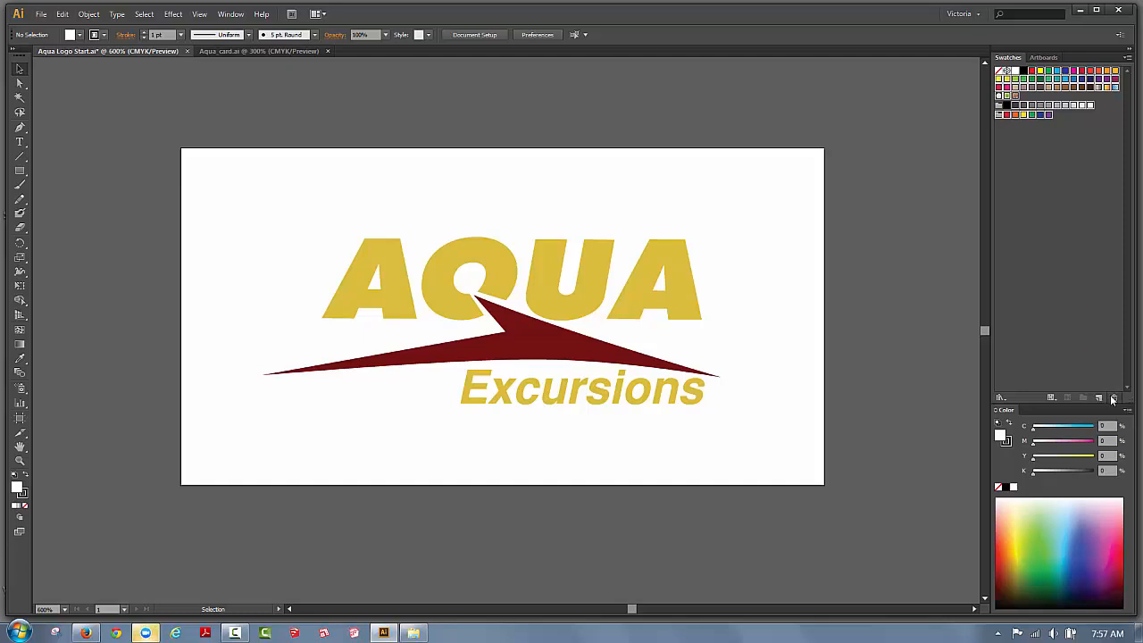
{"action": "left_click", "coordinate": [1113, 399]}
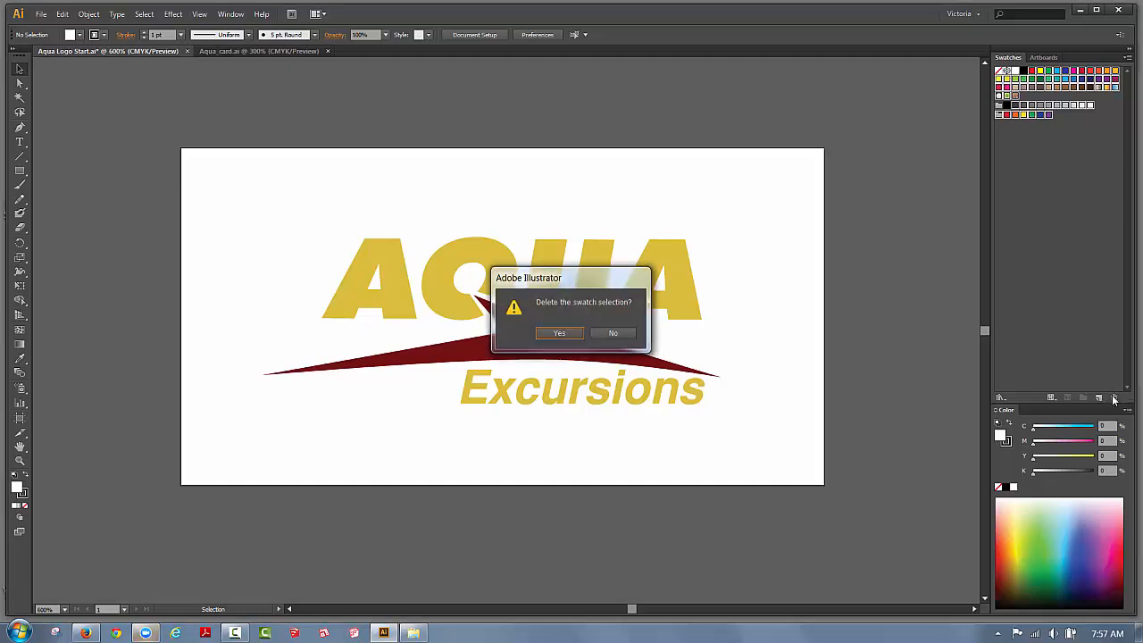
{"action": "left_click", "coordinate": [560, 334]}
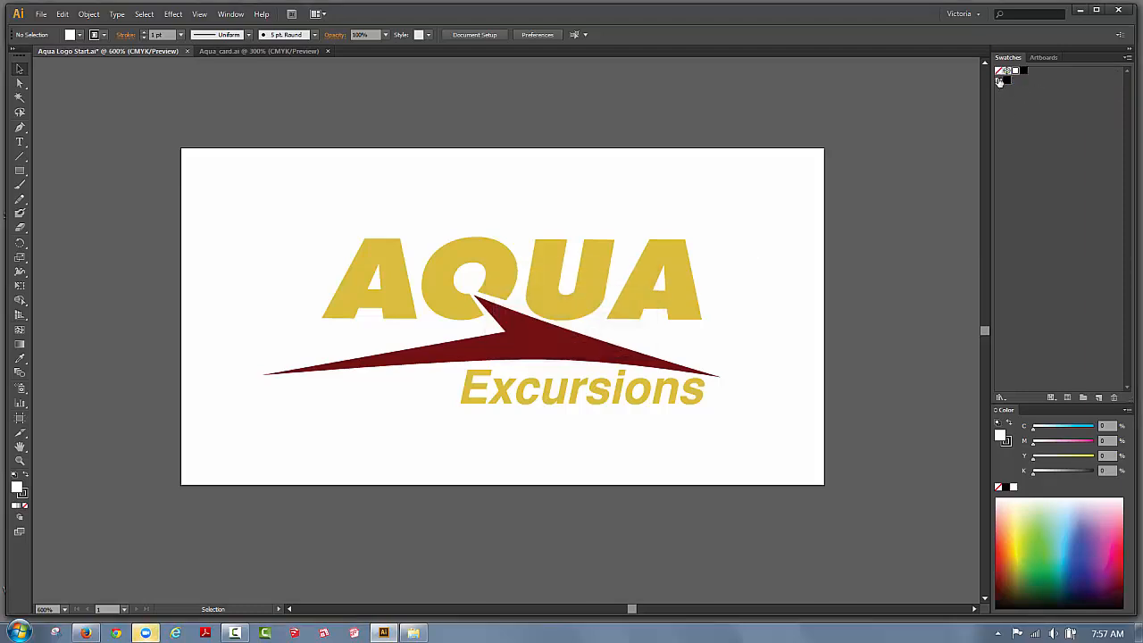
{"action": "left_click", "coordinate": [999, 82]}
{"action": "left_click", "coordinate": [1115, 398]}
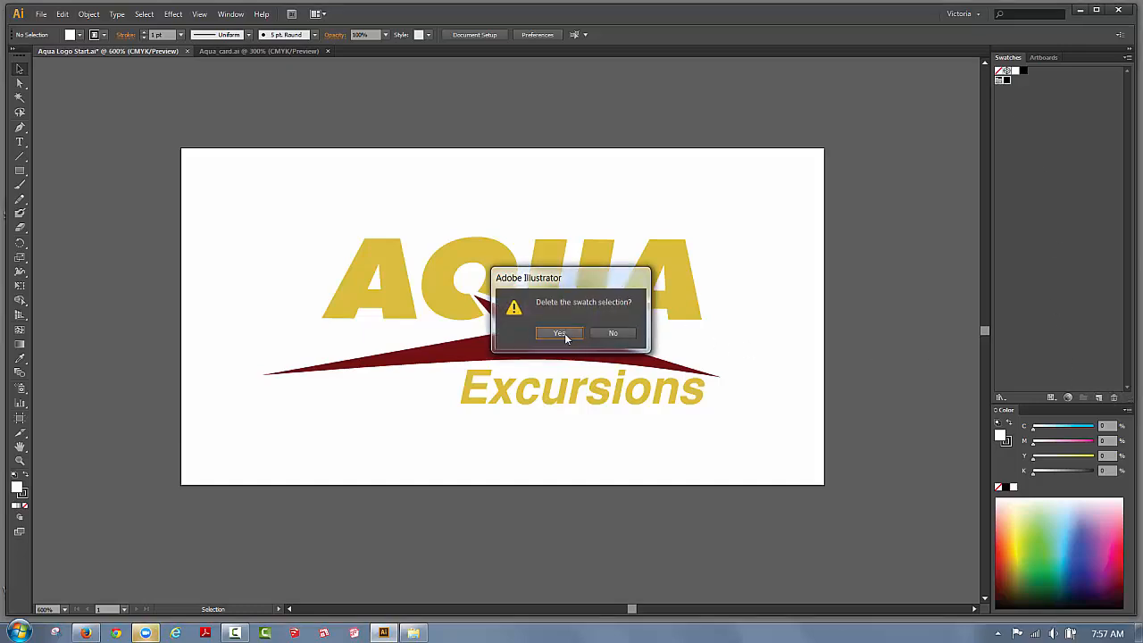
{"action": "key", "text": "Return"}
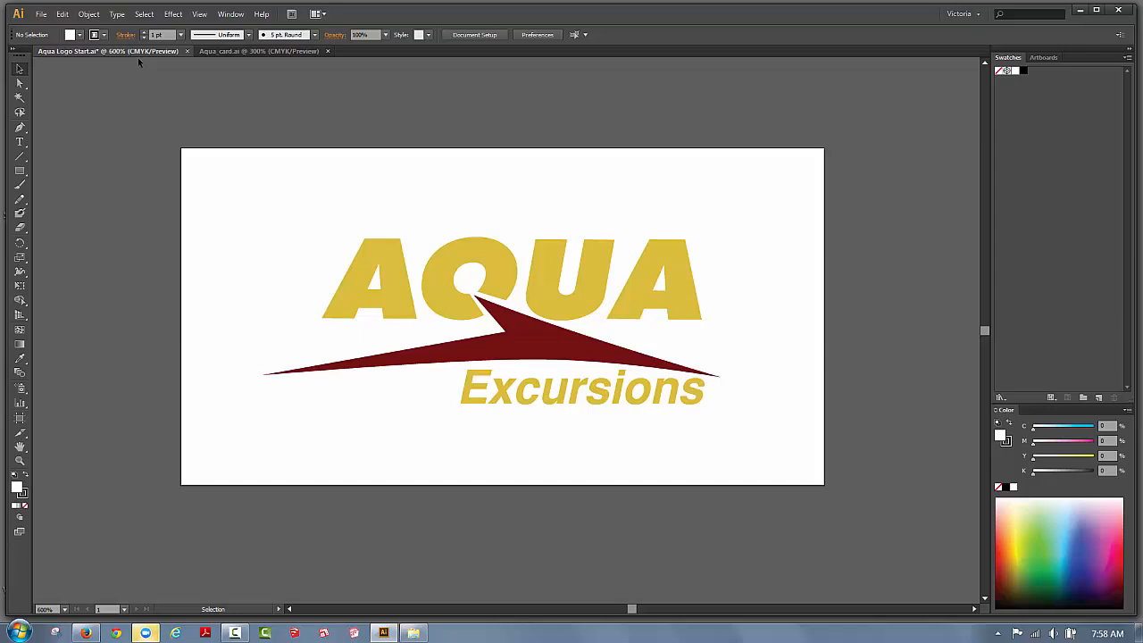
Add the AQUA gold fill as a swatch, then save the swoosh's dark red C=31 M=99 Y=98 K=44 as one.
{"action": "left_click", "coordinate": [378, 259]}
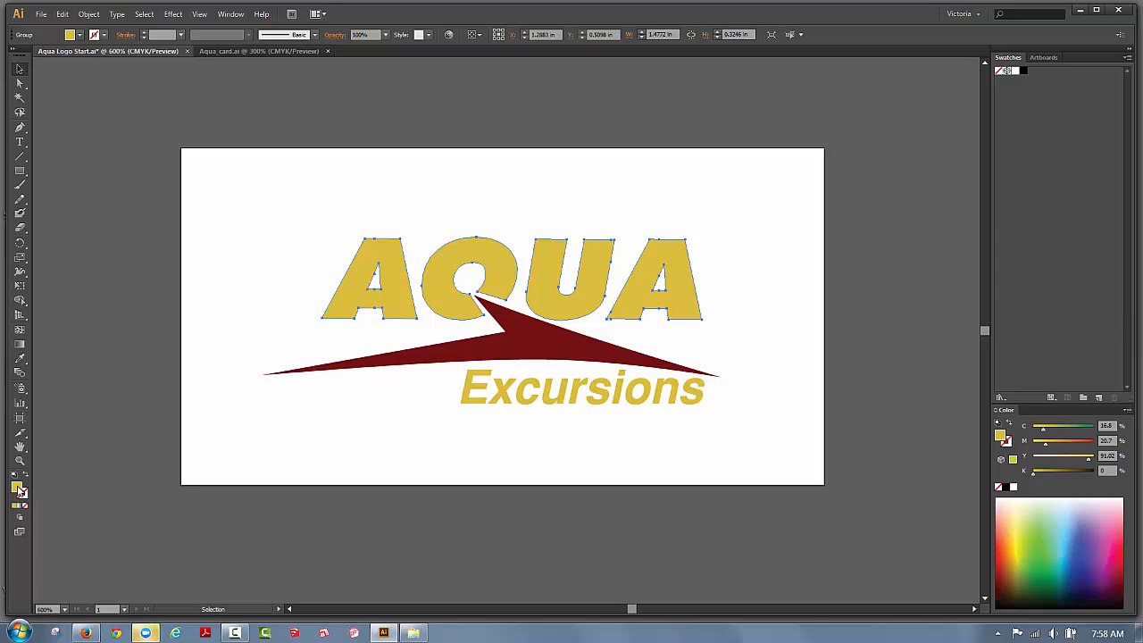
{"action": "left_click_drag", "start_coordinate": [20, 491], "coordinate": [1051, 86]}
{"action": "left_click", "coordinate": [558, 348]}
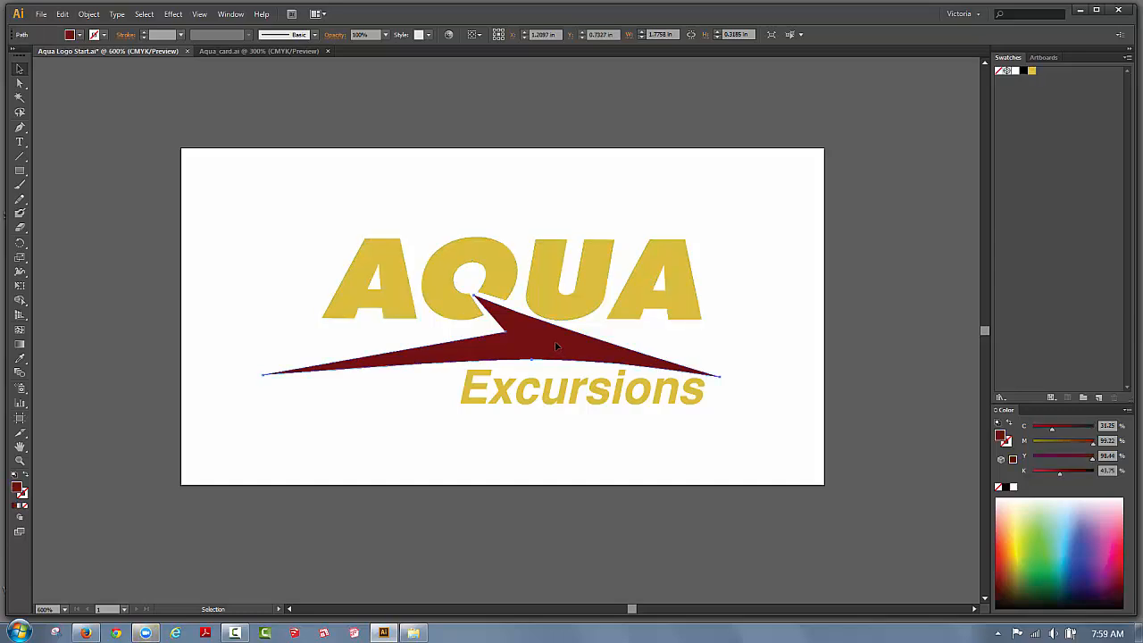
{"action": "left_click", "coordinate": [1127, 57]}
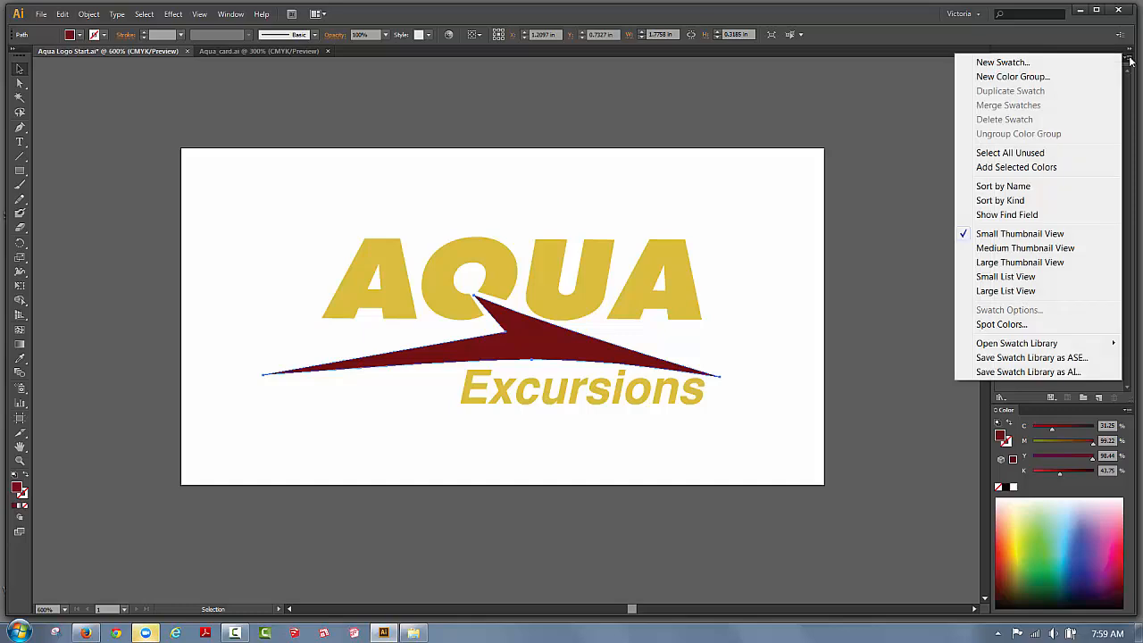
{"action": "left_click", "coordinate": [1031, 63]}
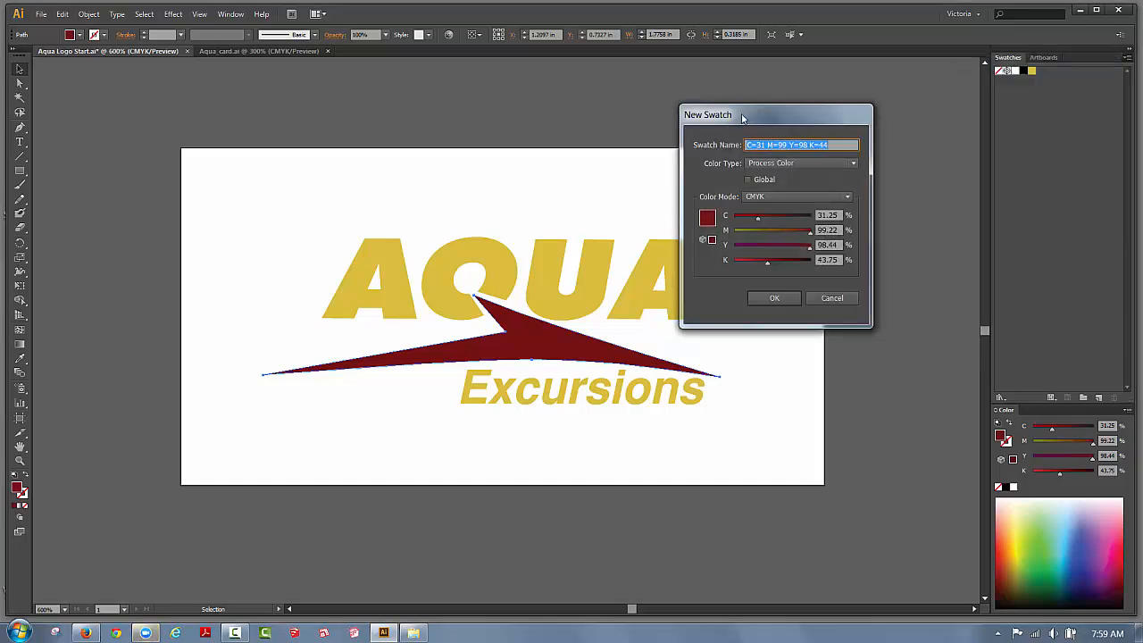
{"action": "left_click_drag", "start_coordinate": [741, 117], "coordinate": [818, 106]}
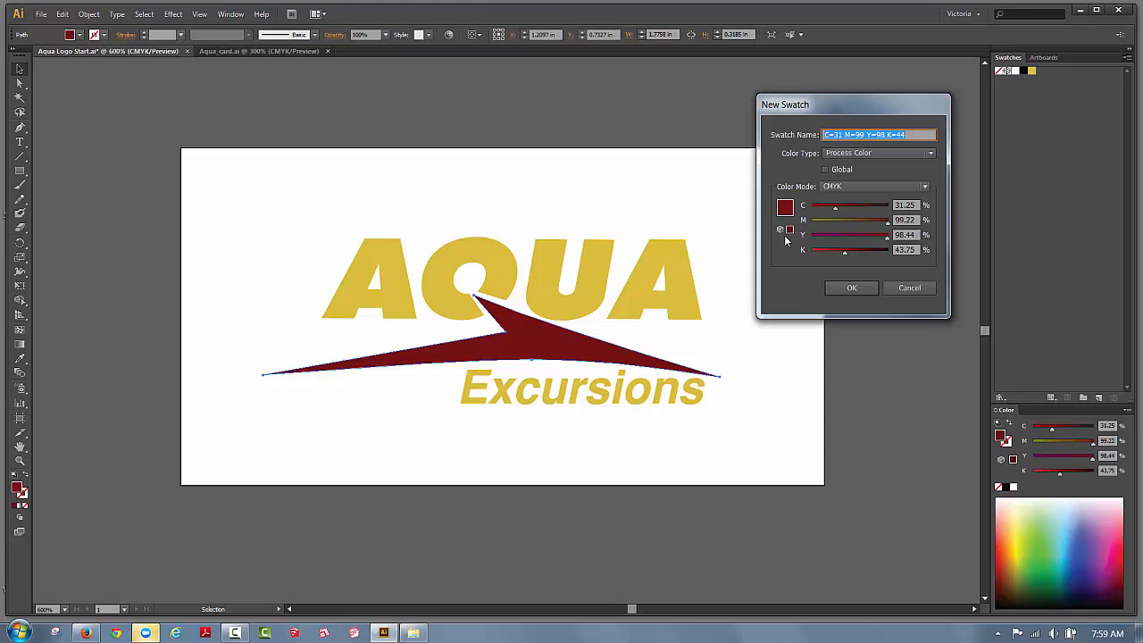
{"action": "left_click", "coordinate": [846, 287]}
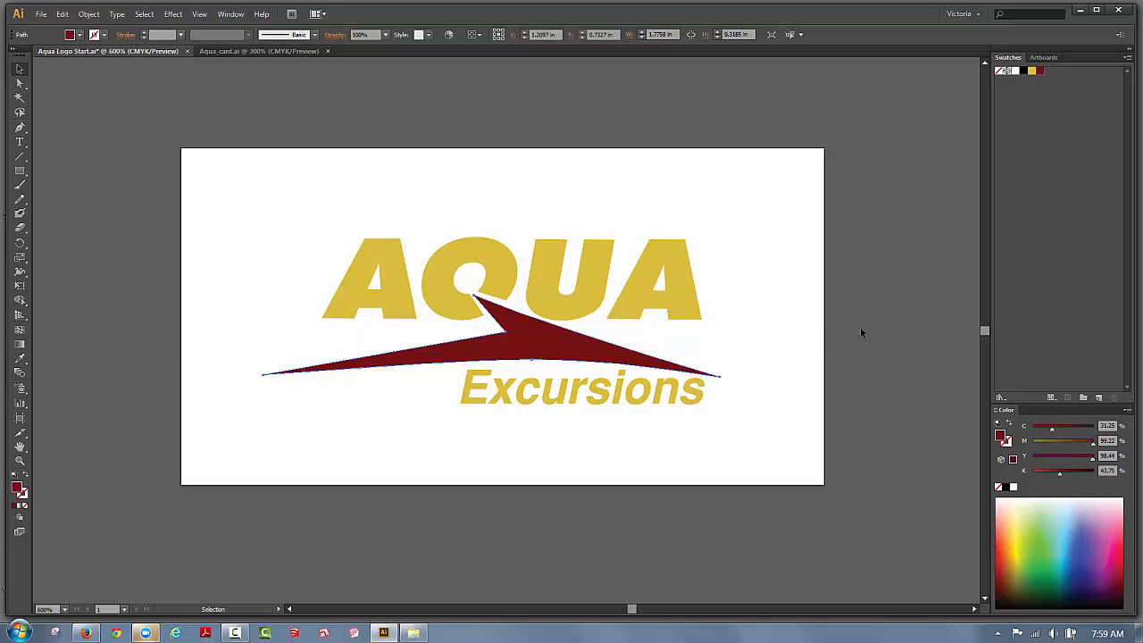
Deselect the swoosh and set Document Color Mode to RGB Color.
{"action": "left_click", "coordinate": [972, 166]}
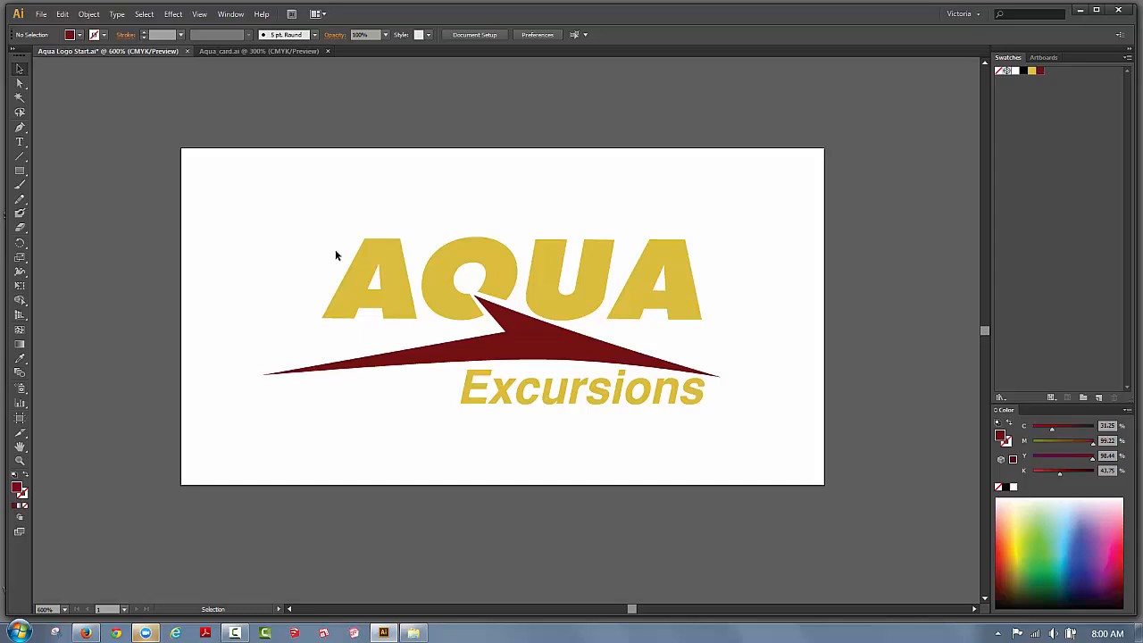
{"action": "left_click", "coordinate": [41, 15]}
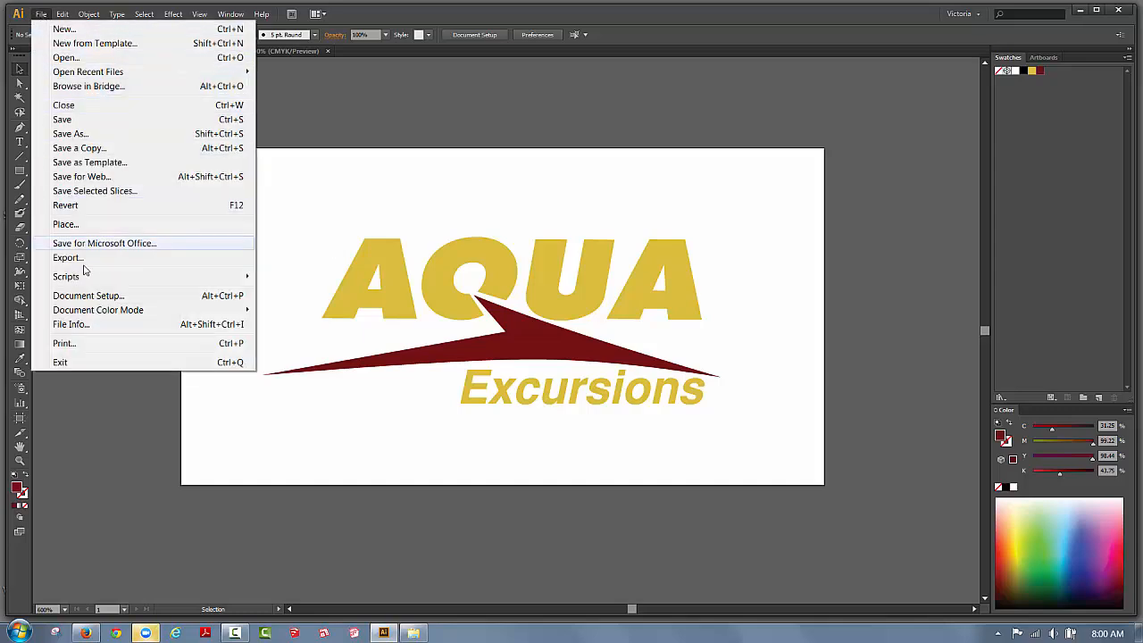
{"action": "mouse_move", "coordinate": [99, 317]}
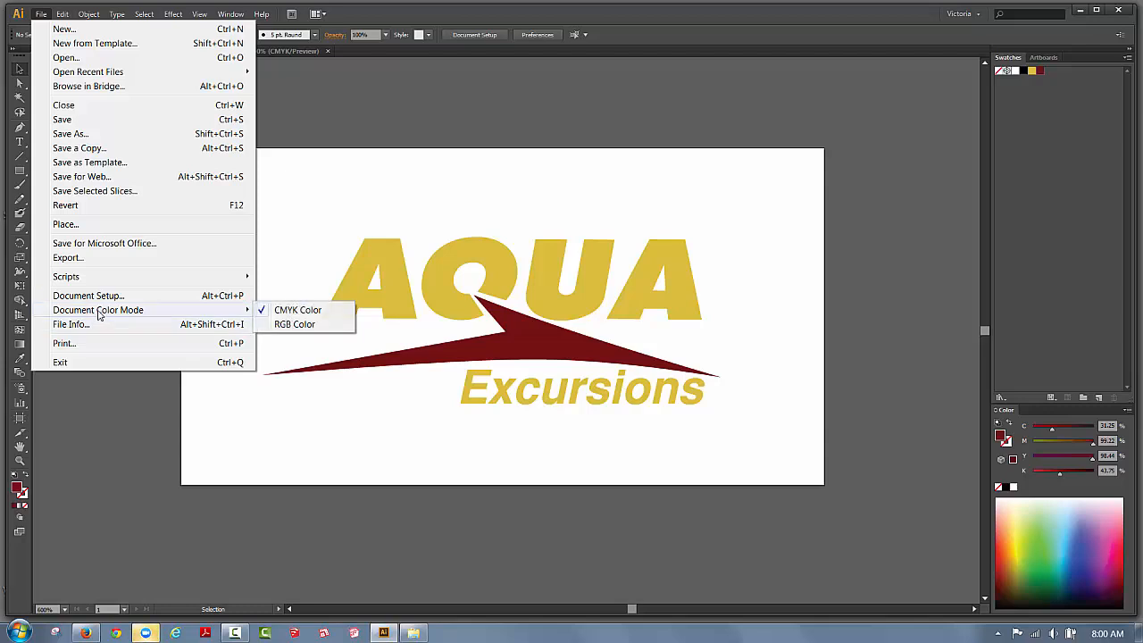
{"action": "left_click", "coordinate": [284, 325]}
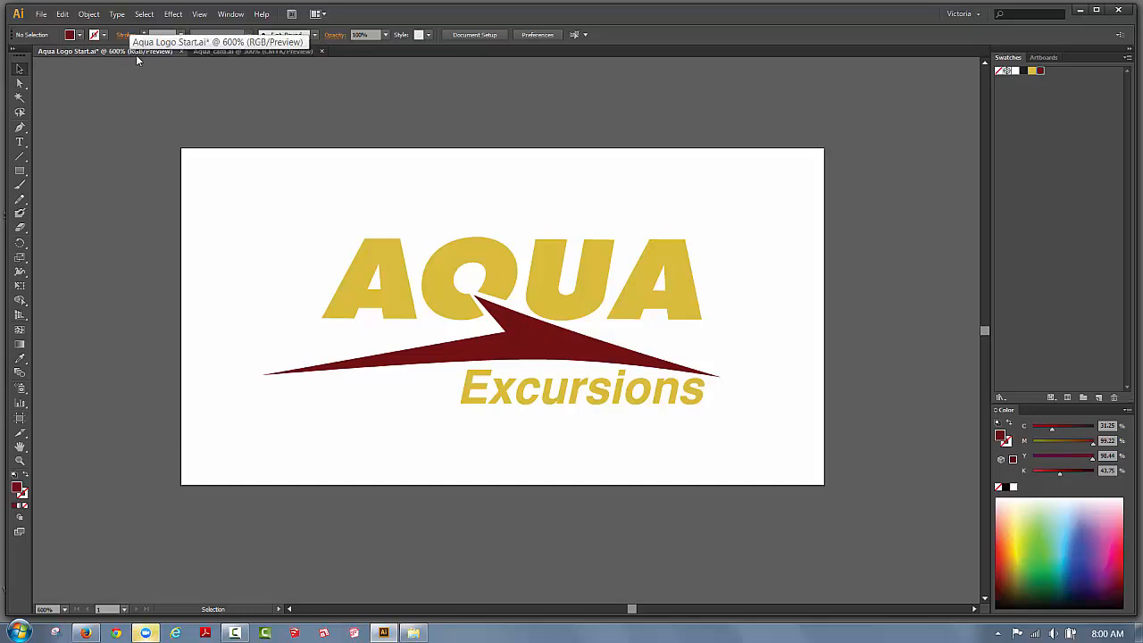
Save the AQUA yellow as a web-safe process swatch, R=204 G=204 B=51.
{"action": "left_click", "coordinate": [448, 257]}
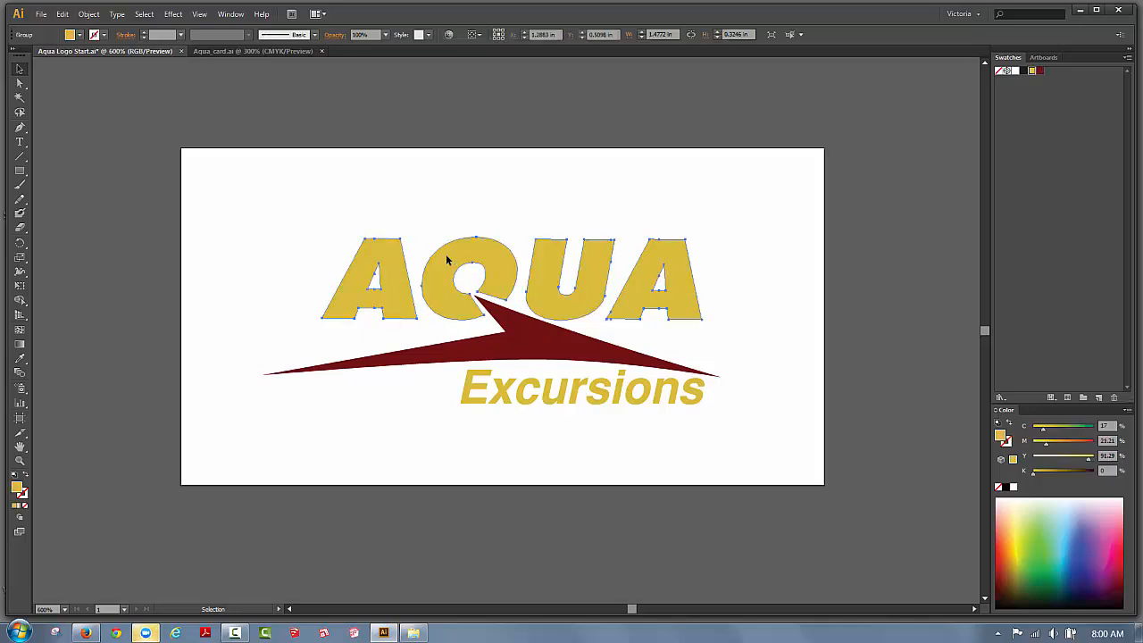
{"action": "left_click", "coordinate": [1128, 57]}
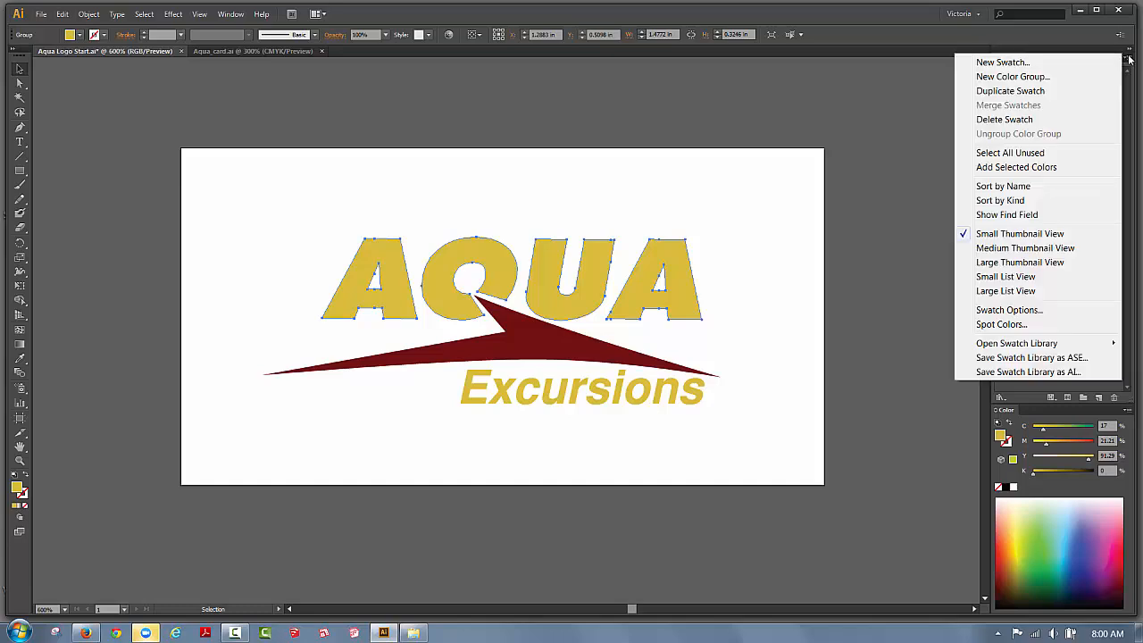
{"action": "left_click", "coordinate": [1029, 63]}
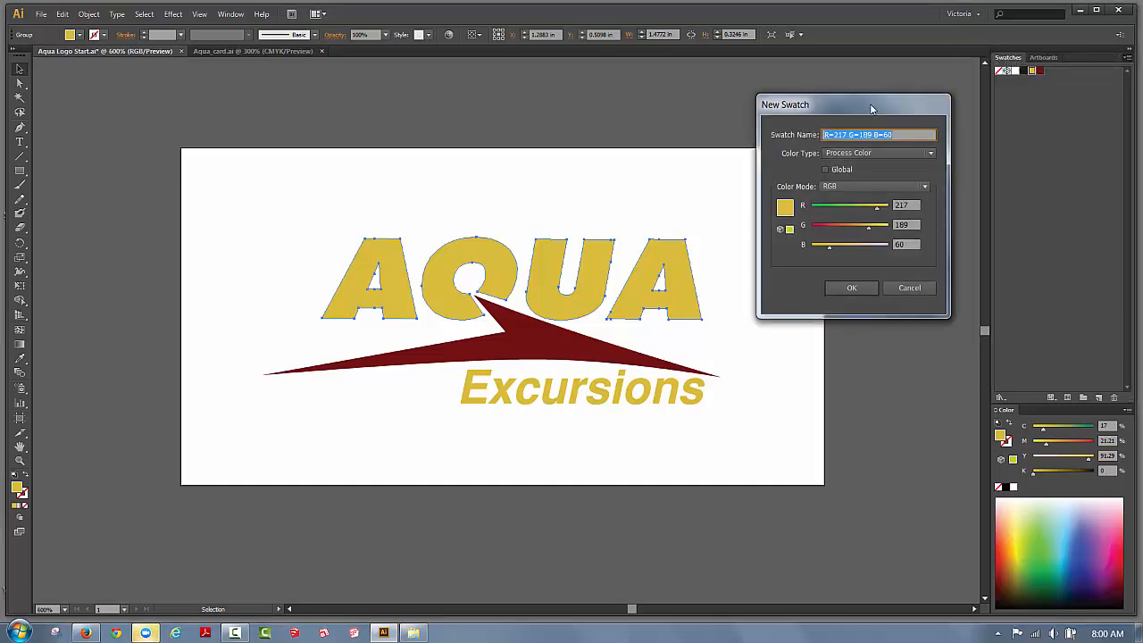
{"action": "left_click_drag", "start_coordinate": [875, 109], "coordinate": [870, 164]}
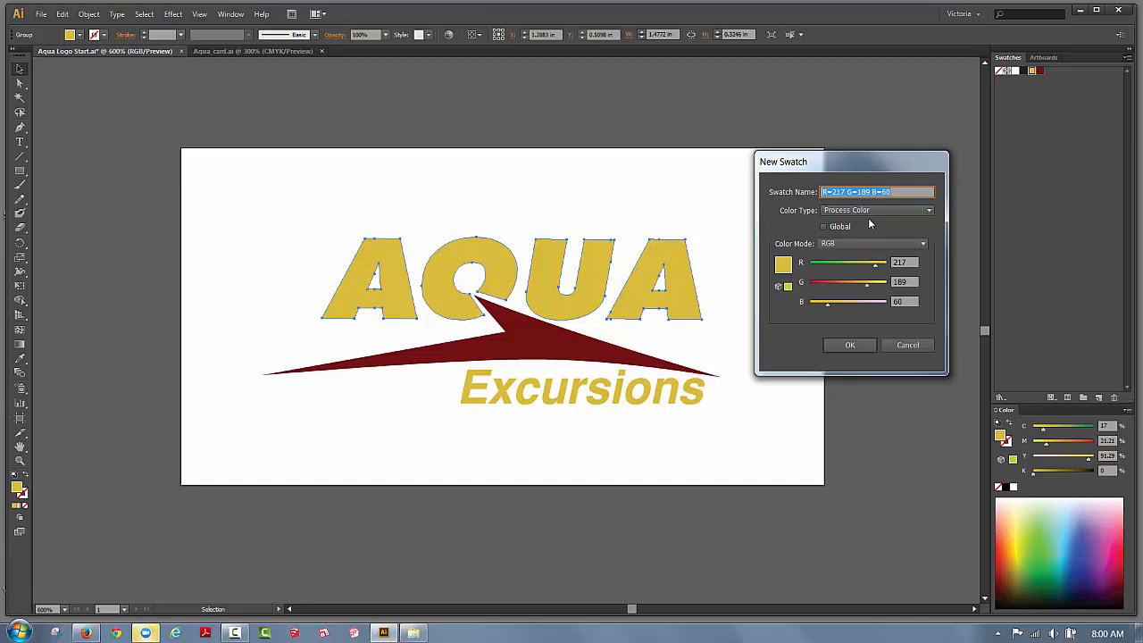
{"action": "left_click", "coordinate": [930, 210]}
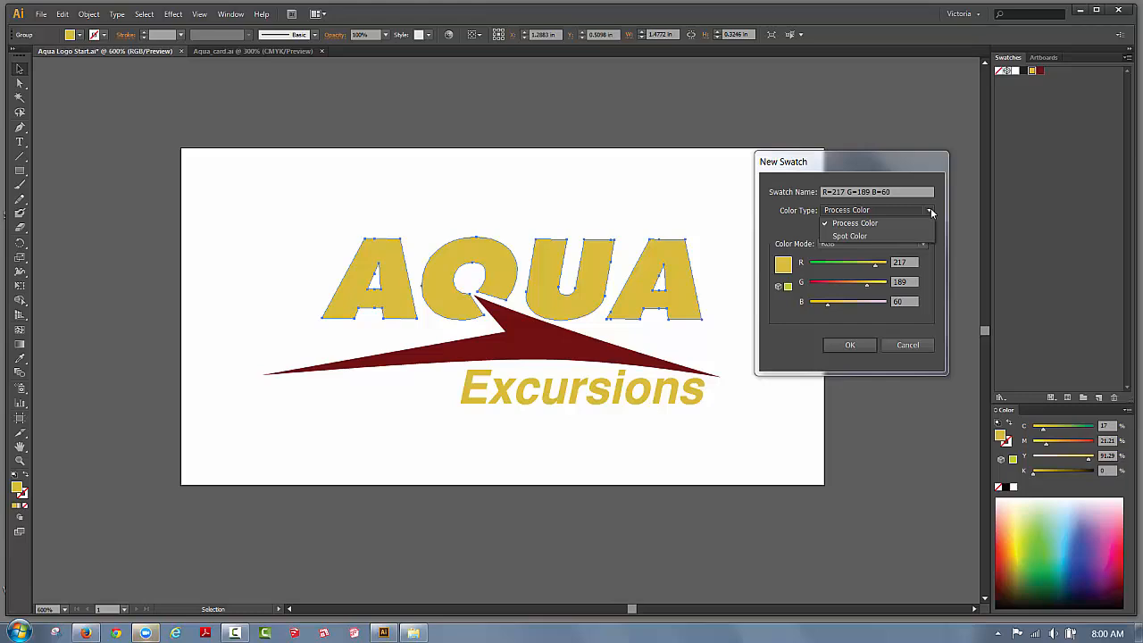
{"action": "left_click", "coordinate": [930, 210]}
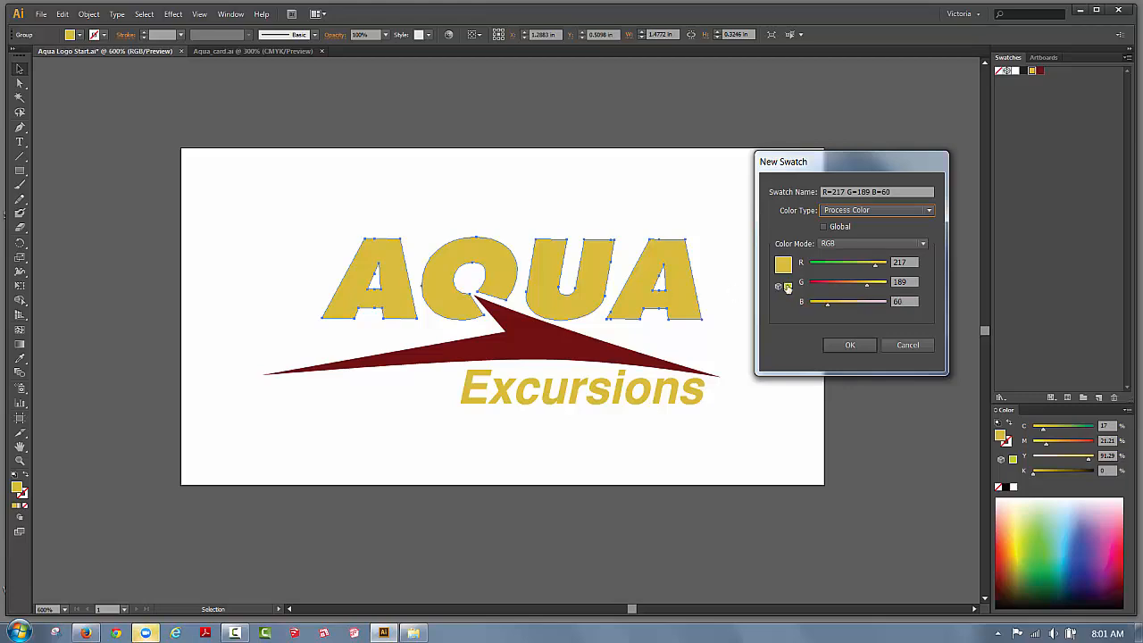
{"action": "left_click", "coordinate": [787, 287]}
{"action": "left_click", "coordinate": [828, 347]}
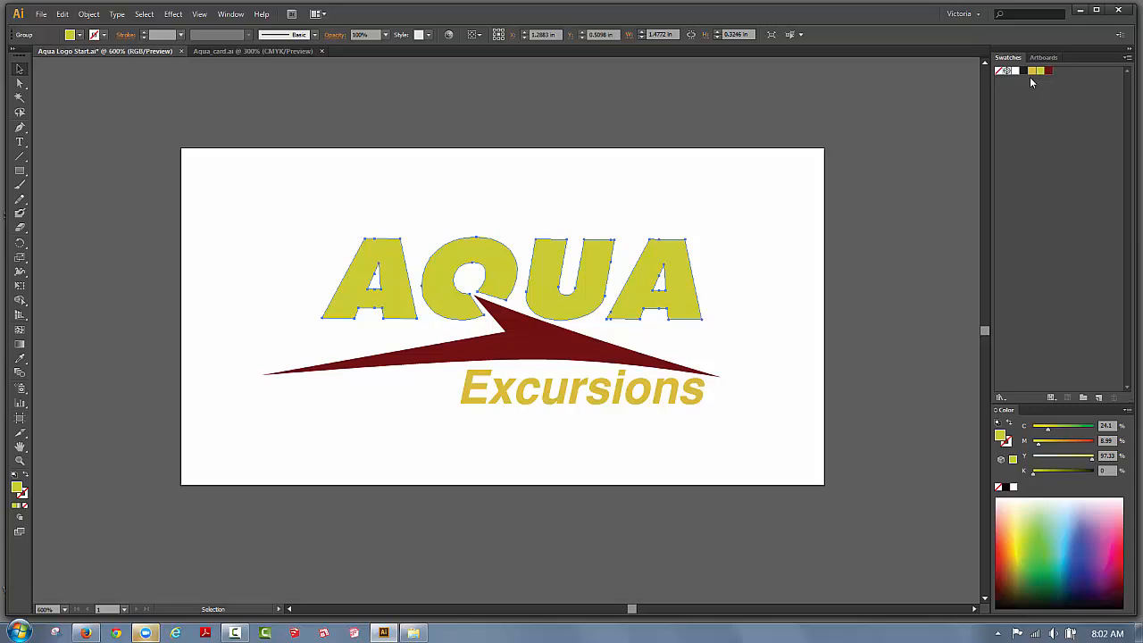
{"action": "left_click", "coordinate": [539, 347]}
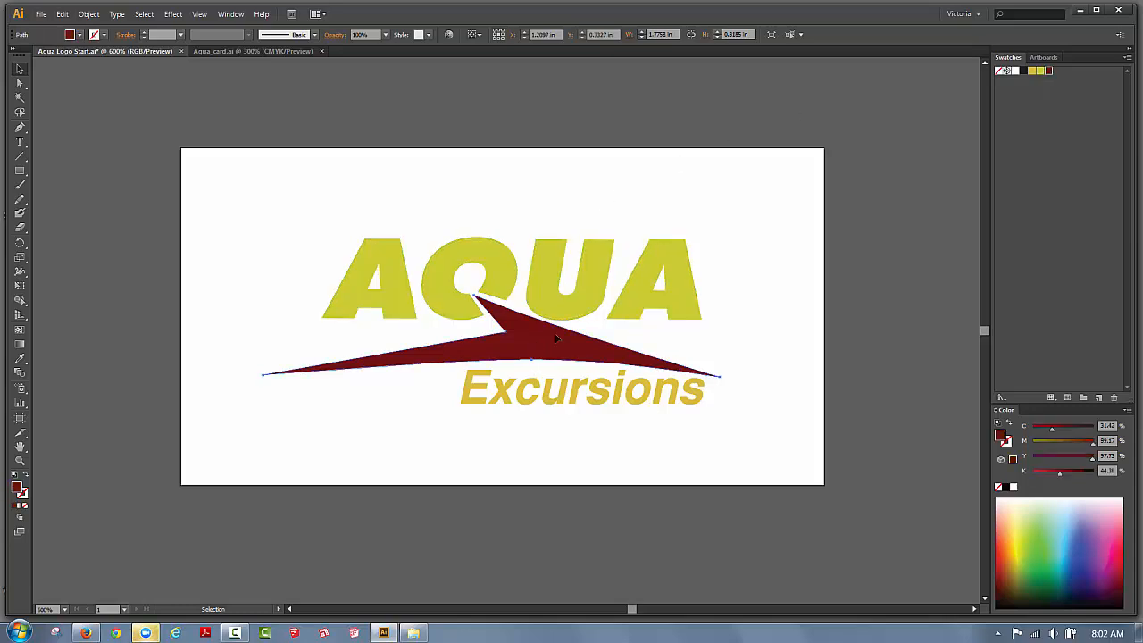
{"action": "left_click", "coordinate": [1127, 59]}
{"action": "left_click", "coordinate": [963, 62]}
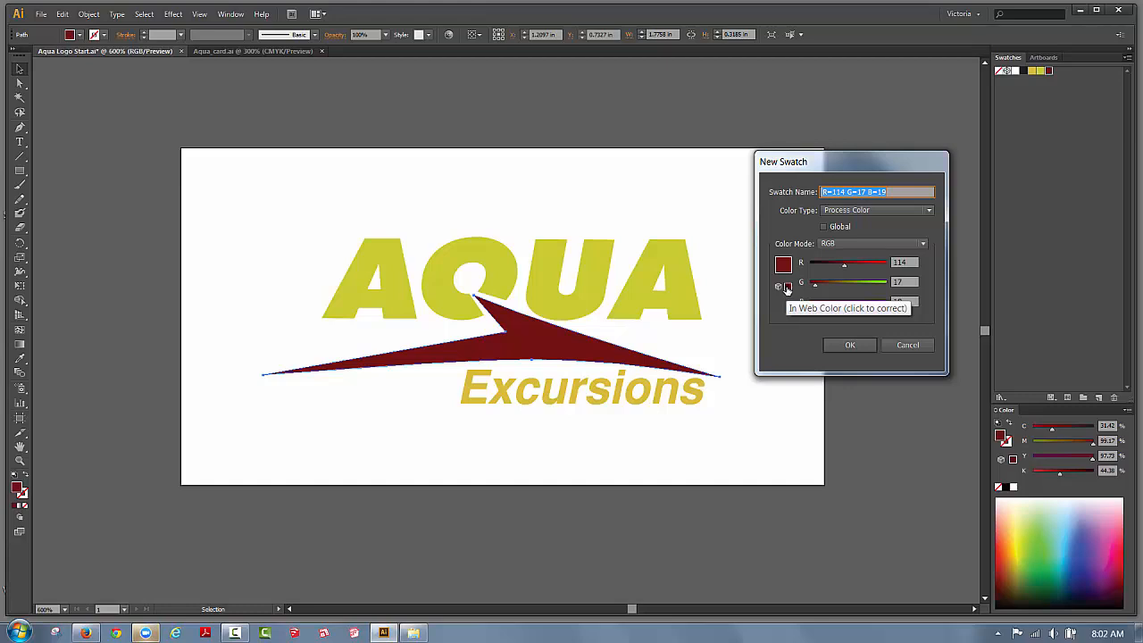
{"action": "left_click", "coordinate": [787, 286]}
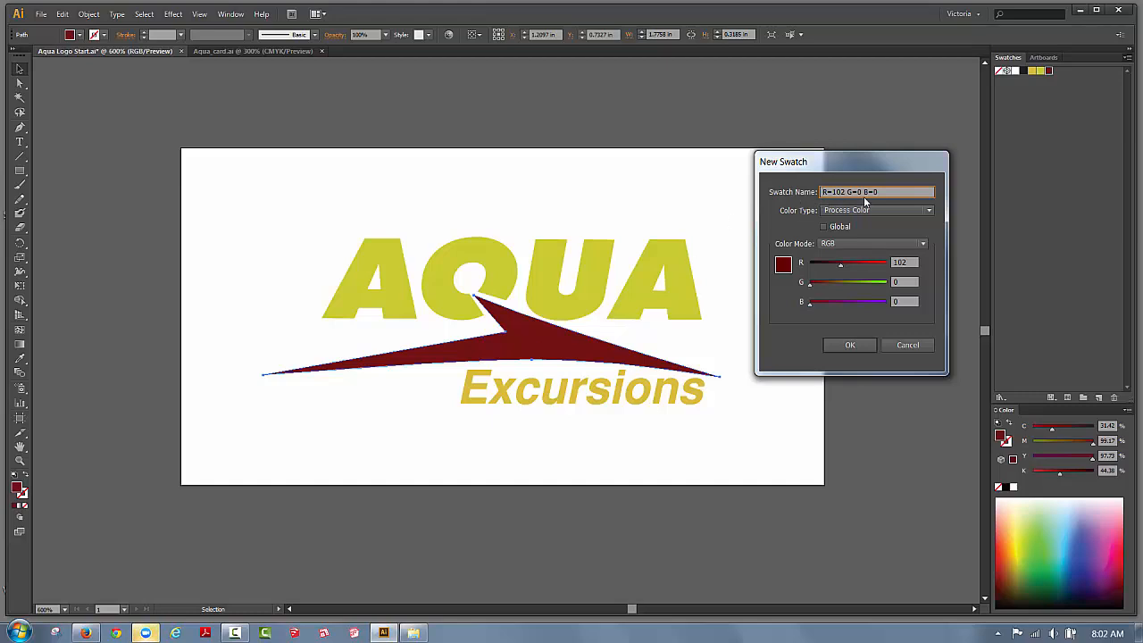
{"action": "left_click", "coordinate": [849, 348]}
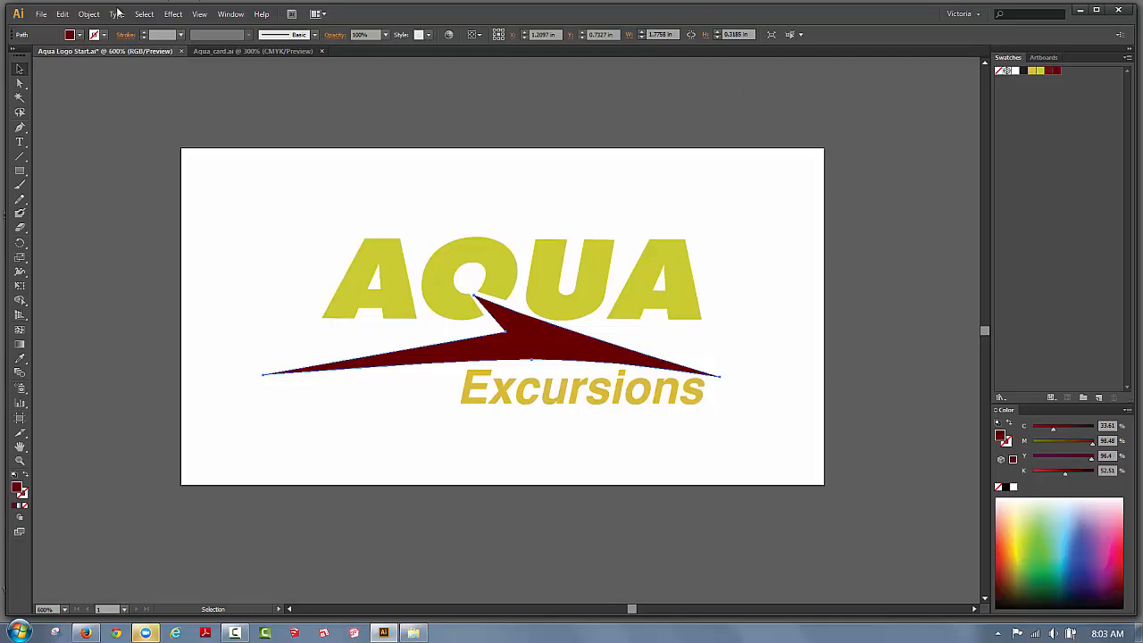
Save a copy named Aqua Logo Start.ai into the Tonight folder on the Desktop.
{"action": "left_click", "coordinate": [39, 15]}
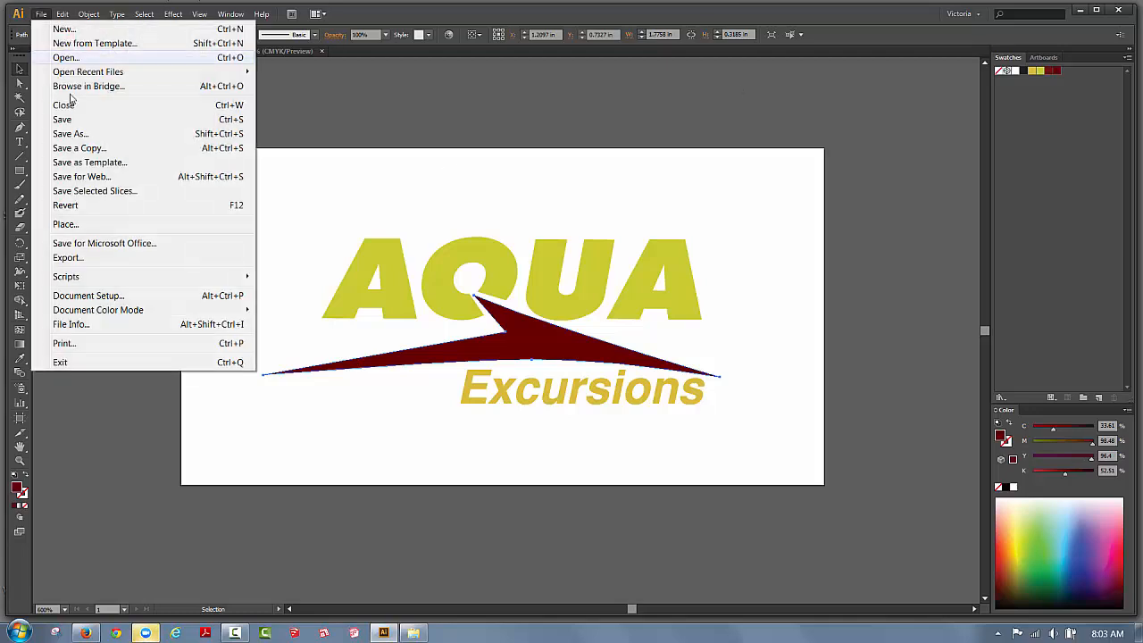
{"action": "left_click", "coordinate": [70, 148]}
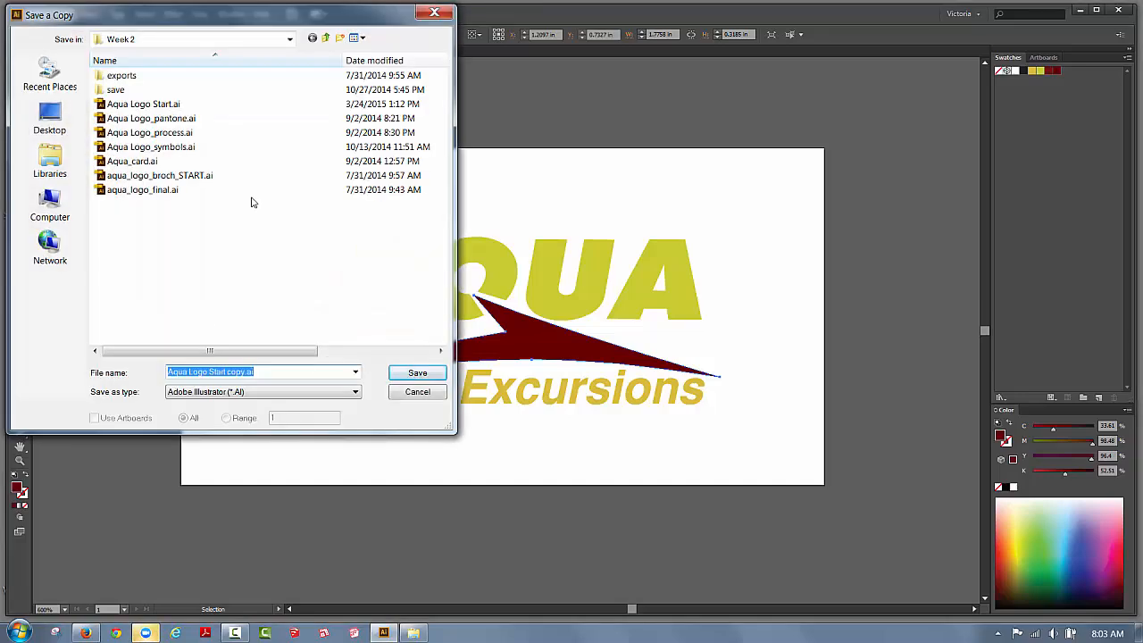
{"action": "left_click", "coordinate": [50, 116]}
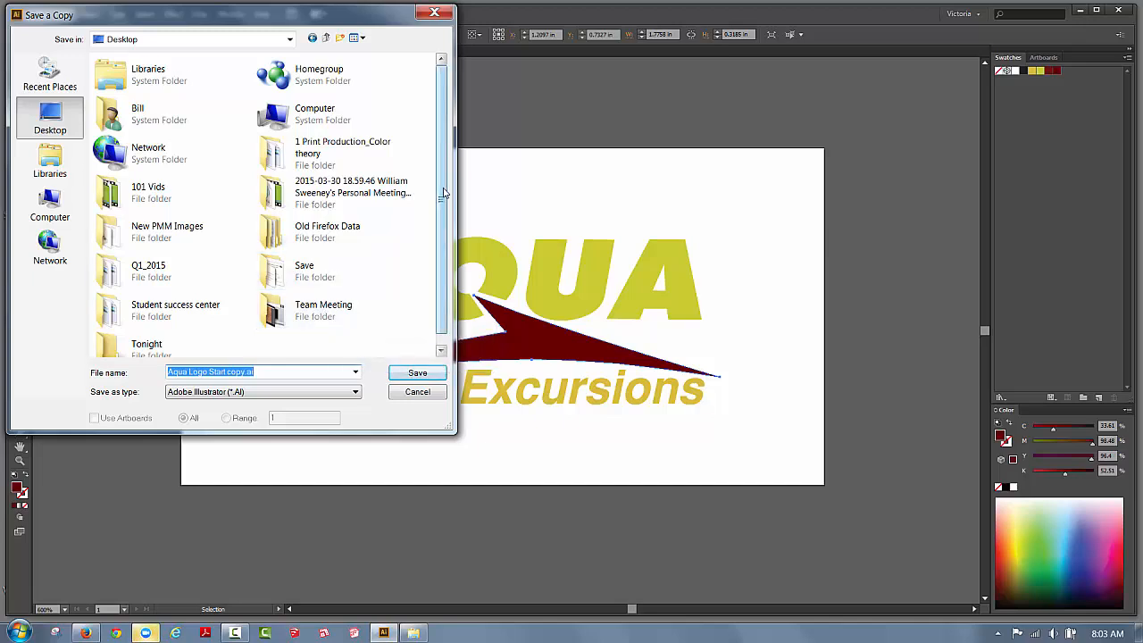
{"action": "scroll", "coordinate": [440, 196], "scroll_direction": "down", "scroll_amount": 1}
{"action": "double_click", "coordinate": [110, 335]}
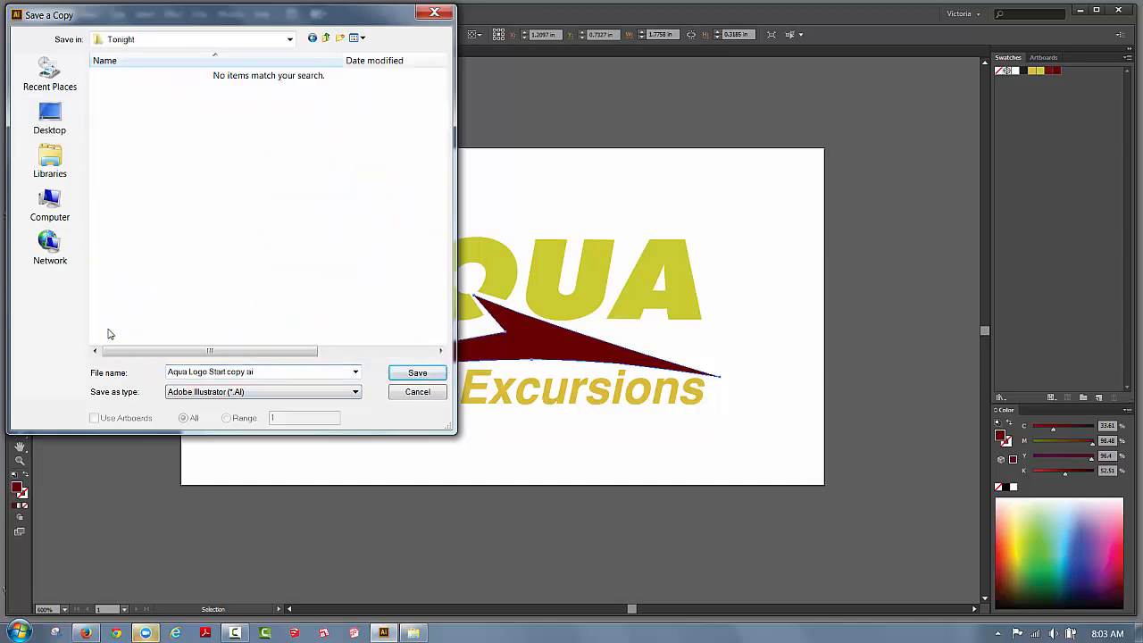
{"action": "left_click", "coordinate": [243, 370]}
{"action": "left_click", "coordinate": [244, 371]}
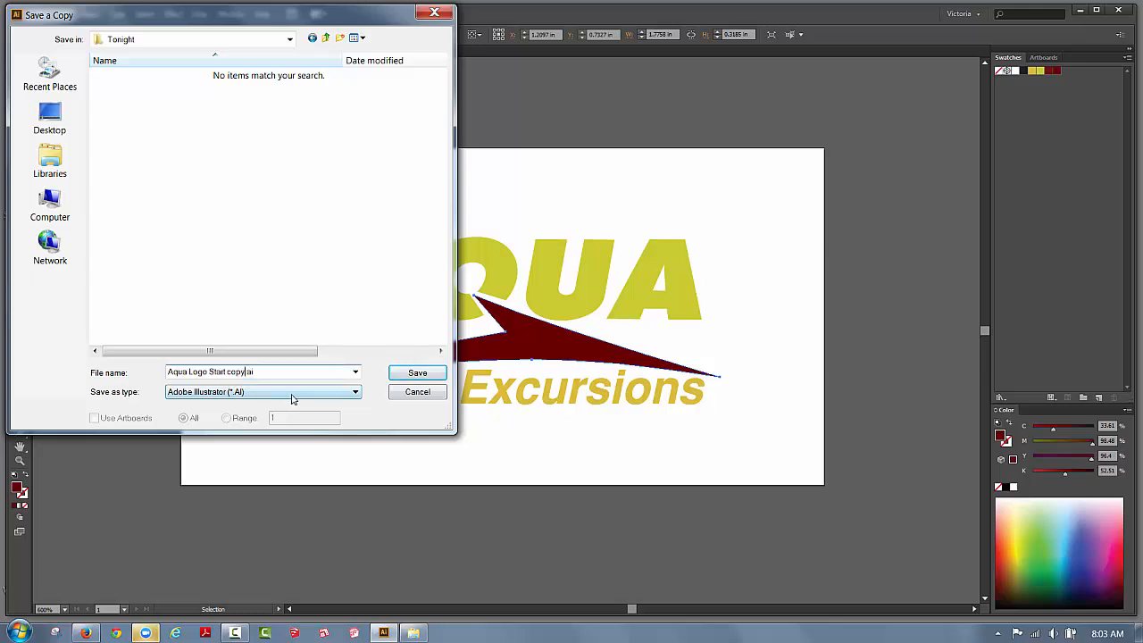
{"action": "key", "text": "BackSpace"}
{"action": "key", "text": "BackSpace"}
{"action": "key", "text": "BackSpace"}
{"action": "key", "text": "BackSpace"}
{"action": "key", "text": "BackSpace"}
{"action": "key", "text": "BackSpace"}
{"action": "left_click", "coordinate": [418, 372]}
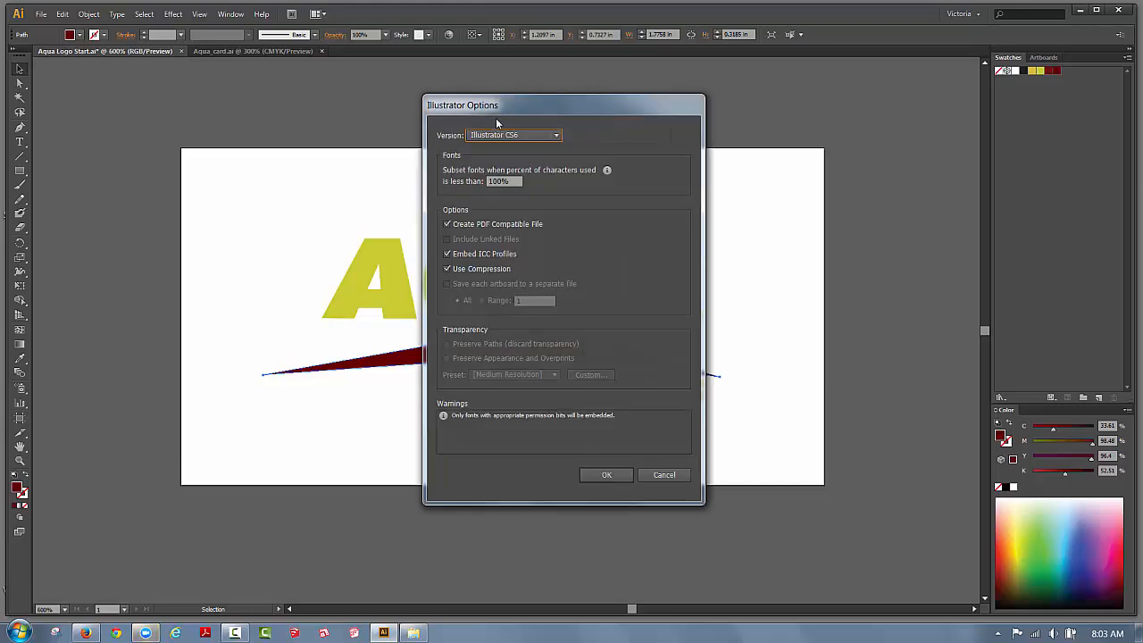
Keep the version at Illustrator CS6 in Illustrator Options and finish saving the copy.
{"action": "left_click_drag", "start_coordinate": [515, 101], "coordinate": [697, 115]}
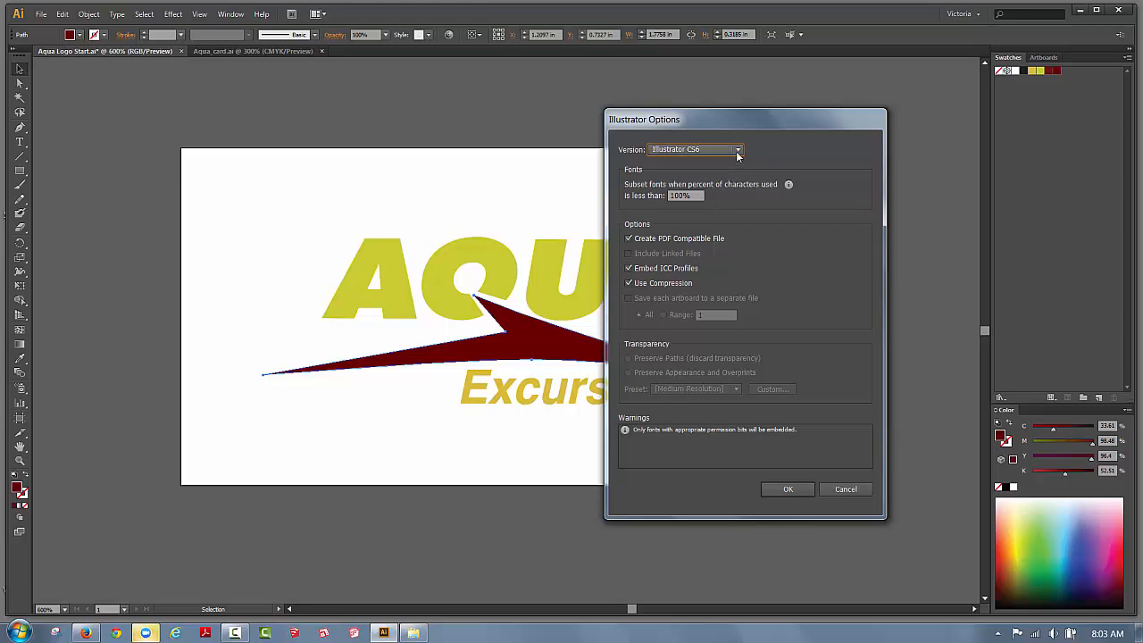
{"action": "left_click", "coordinate": [738, 150]}
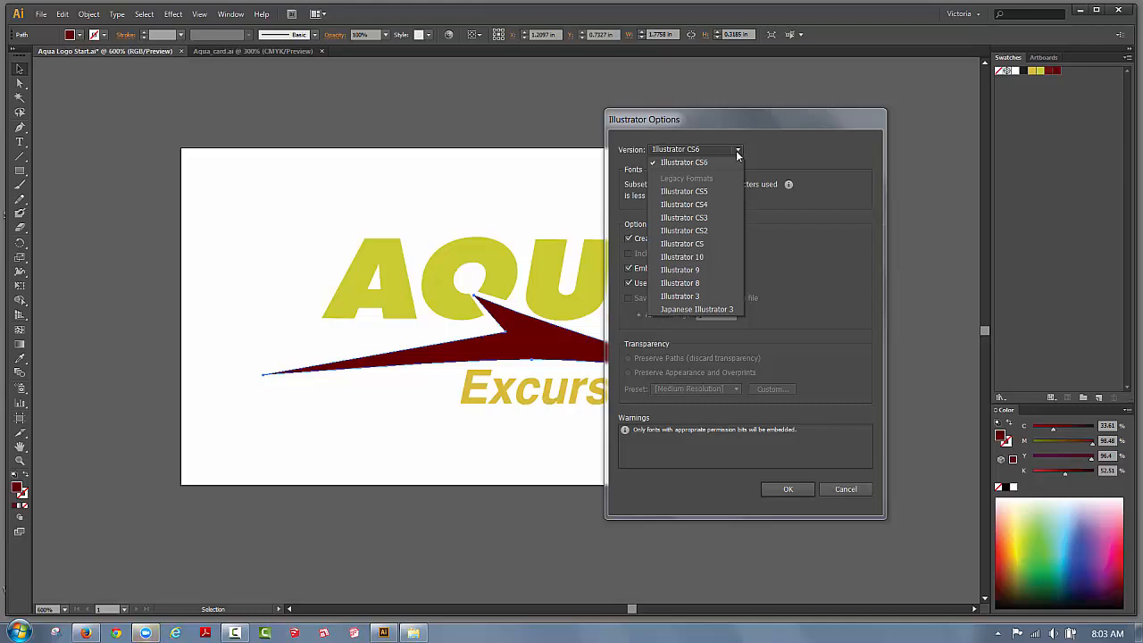
{"action": "left_click", "coordinate": [698, 206]}
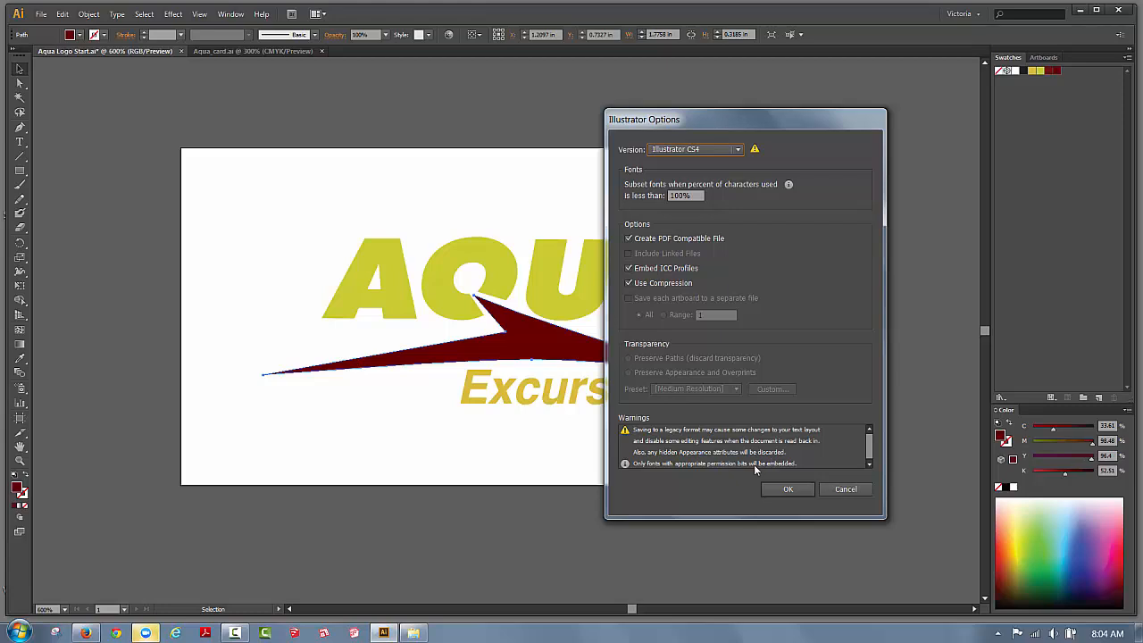
{"action": "left_click", "coordinate": [739, 152]}
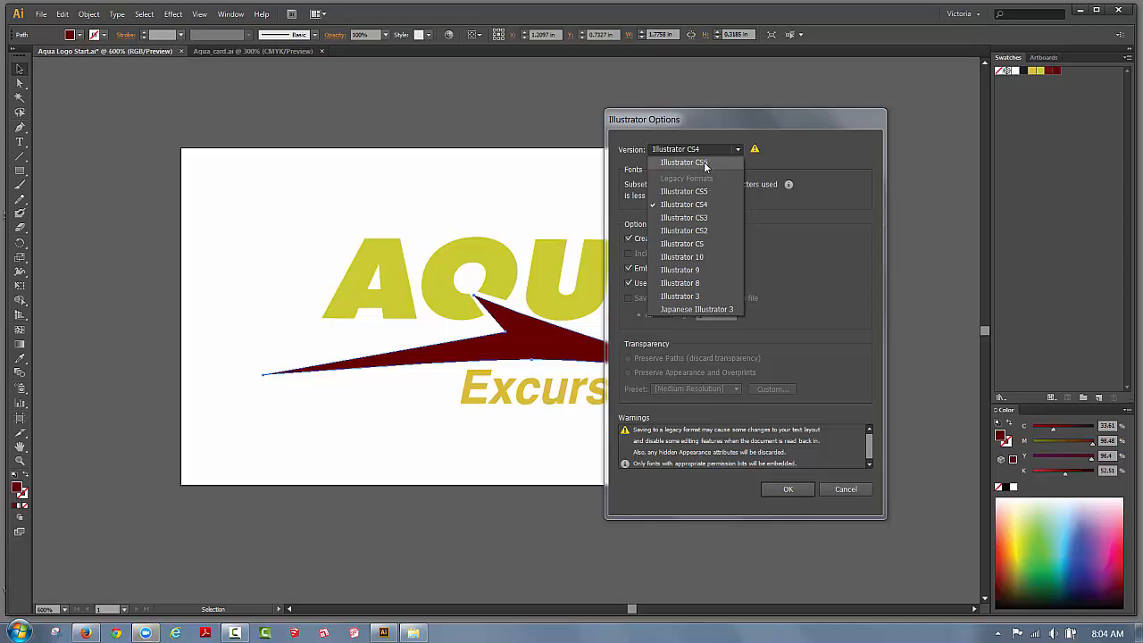
{"action": "left_click", "coordinate": [684, 162]}
{"action": "left_click", "coordinate": [785, 489]}
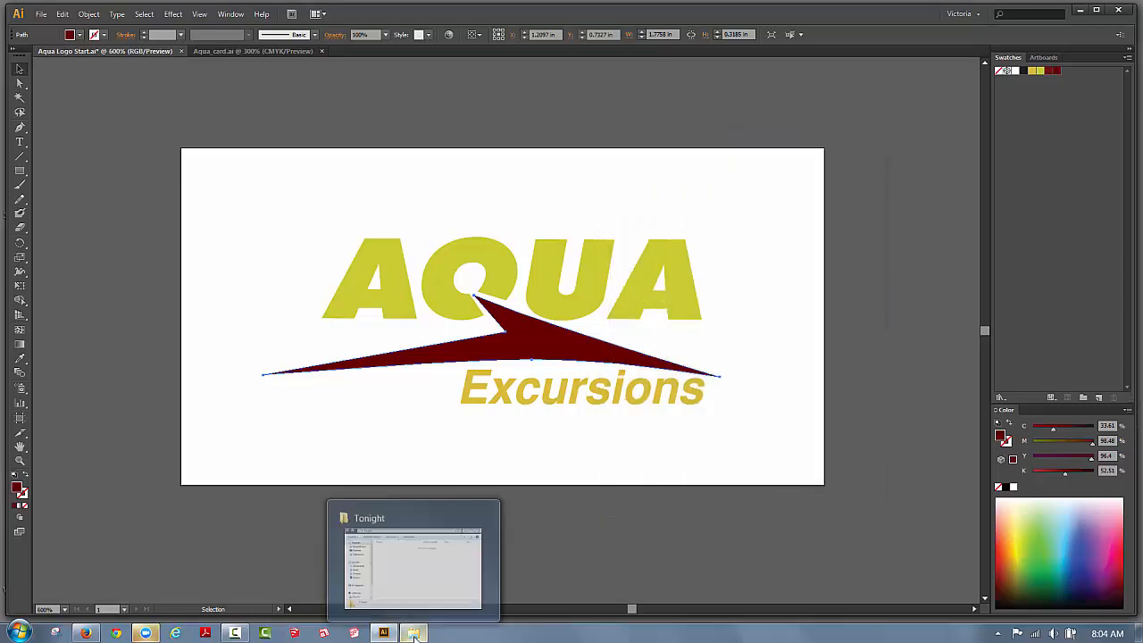
{"action": "left_click", "coordinate": [414, 633]}
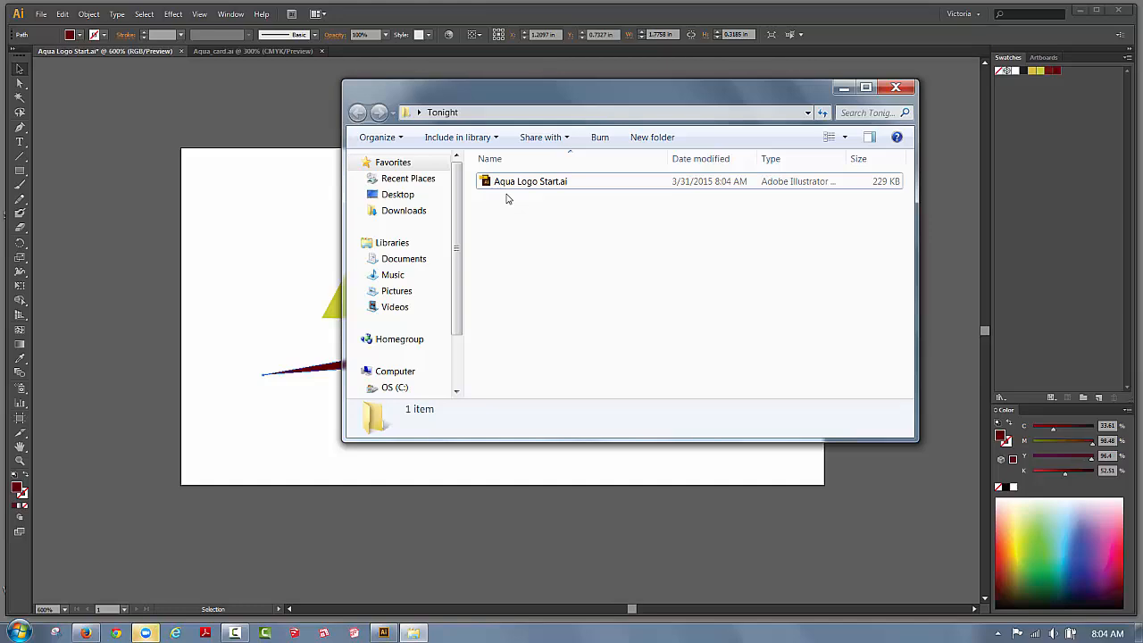
{"action": "left_click", "coordinate": [896, 87]}
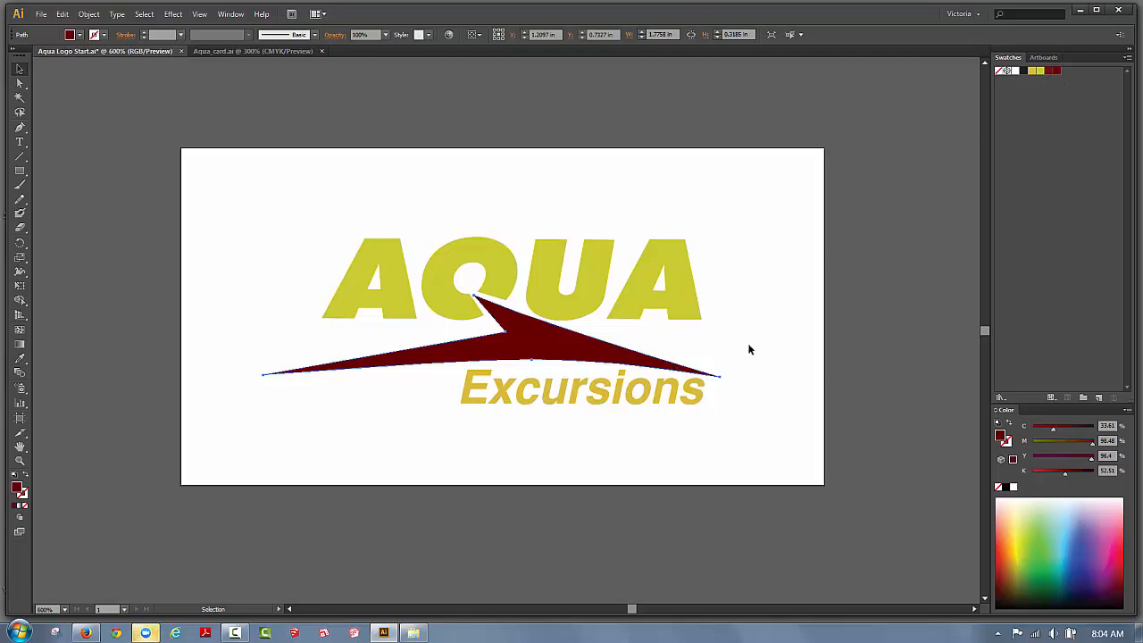
Fill both AQUA and Excursions with gold, keeping the swoosh dark red.
{"action": "left_click", "coordinate": [1032, 72]}
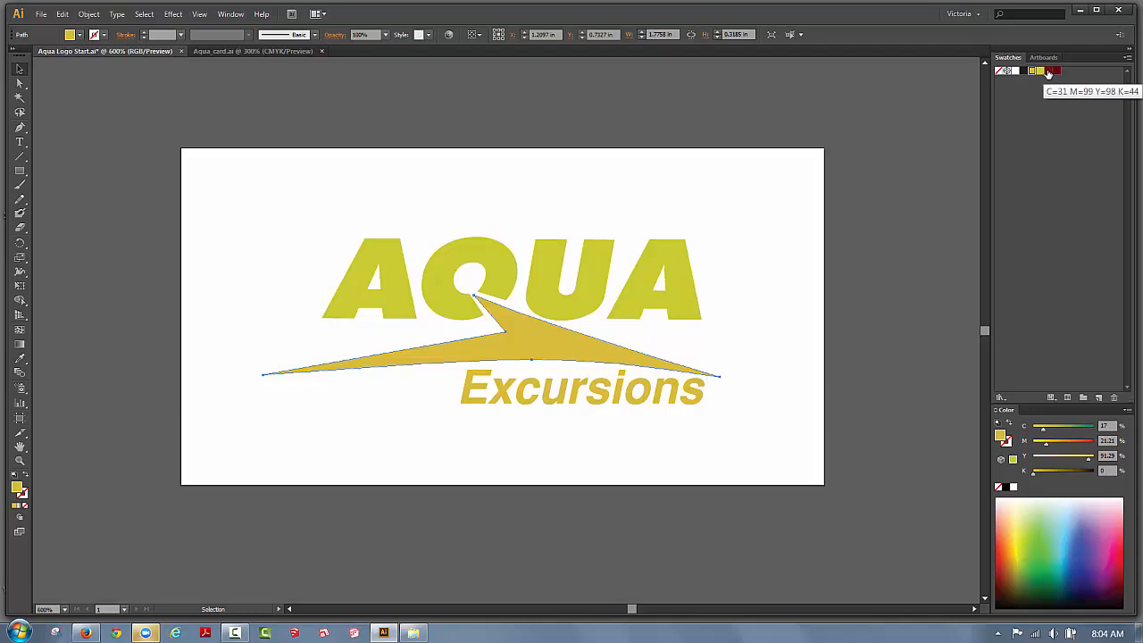
{"action": "left_click", "coordinate": [1057, 72]}
{"action": "left_click", "coordinate": [564, 286]}
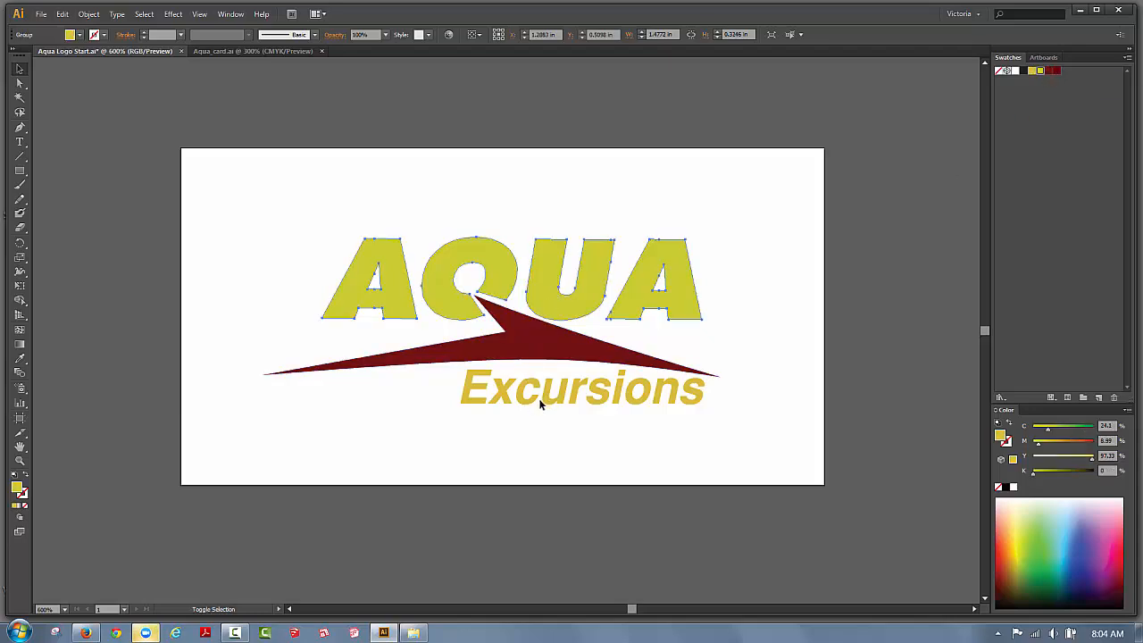
{"action": "left_click", "coordinate": [563, 396], "text": "shift"}
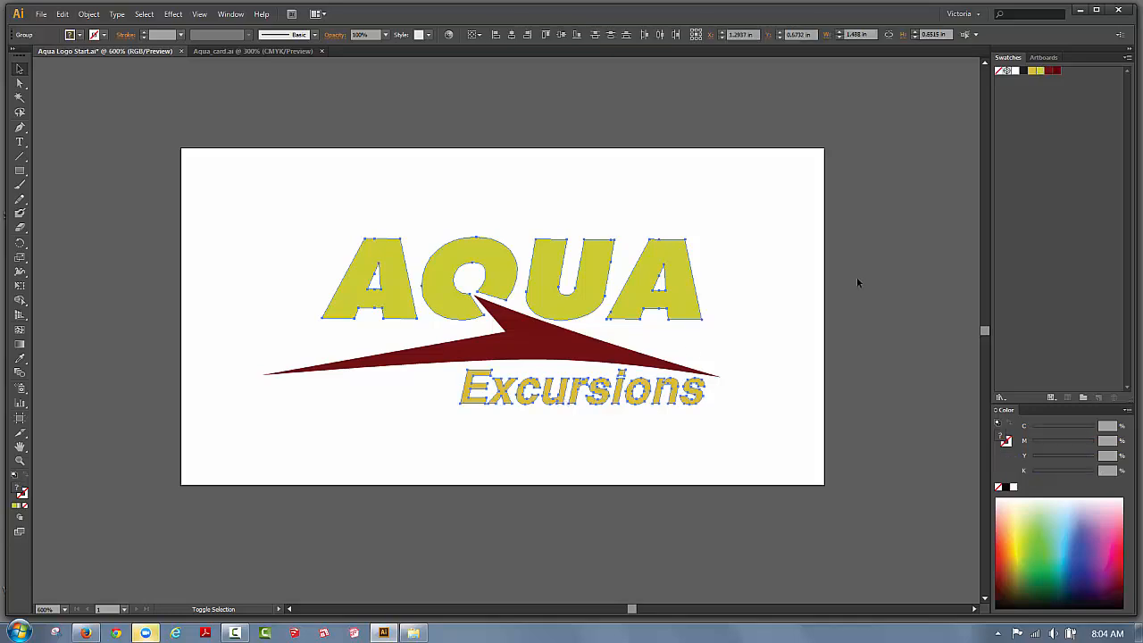
{"action": "left_click", "coordinate": [1033, 70]}
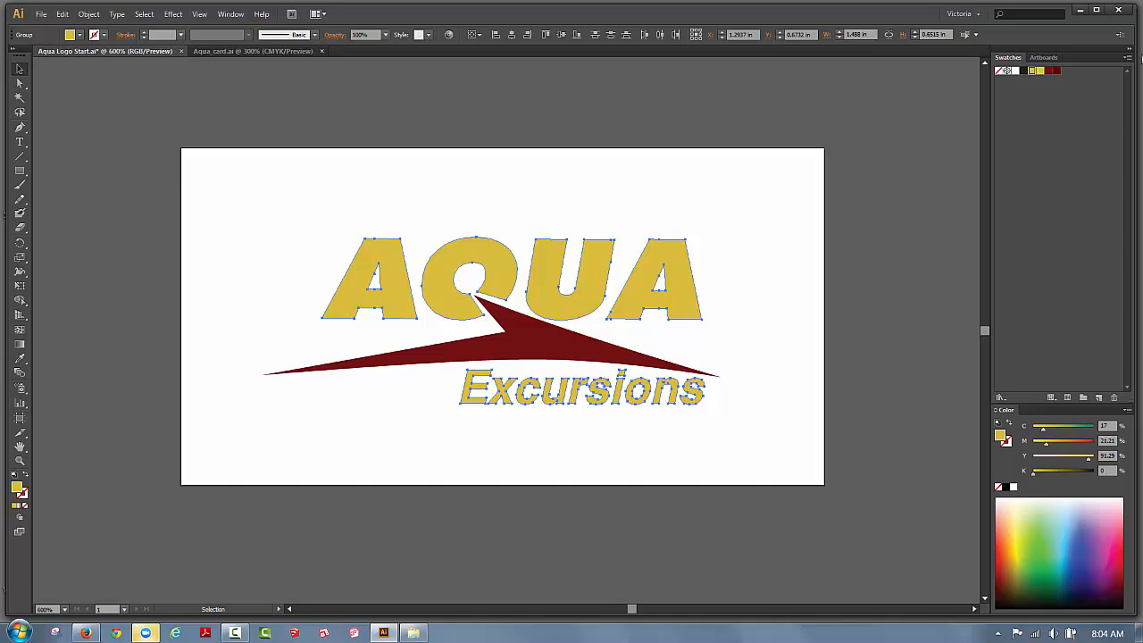
Duplicate the gold and dark red swatches from the Swatches panel menu.
{"action": "left_click", "coordinate": [1127, 59]}
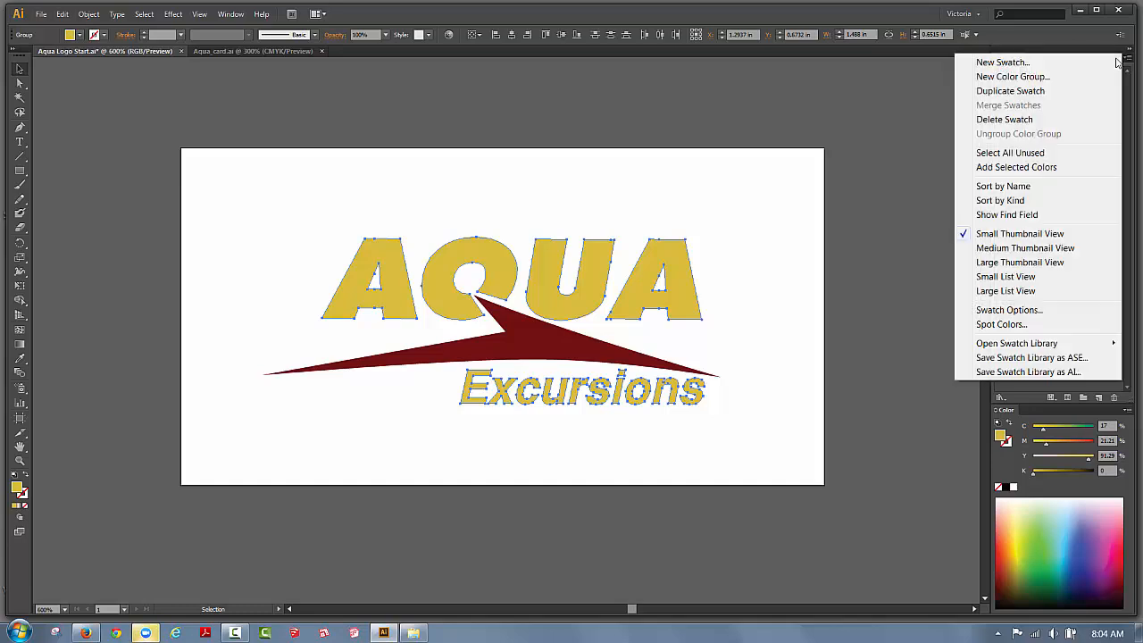
{"action": "left_click", "coordinate": [1023, 87]}
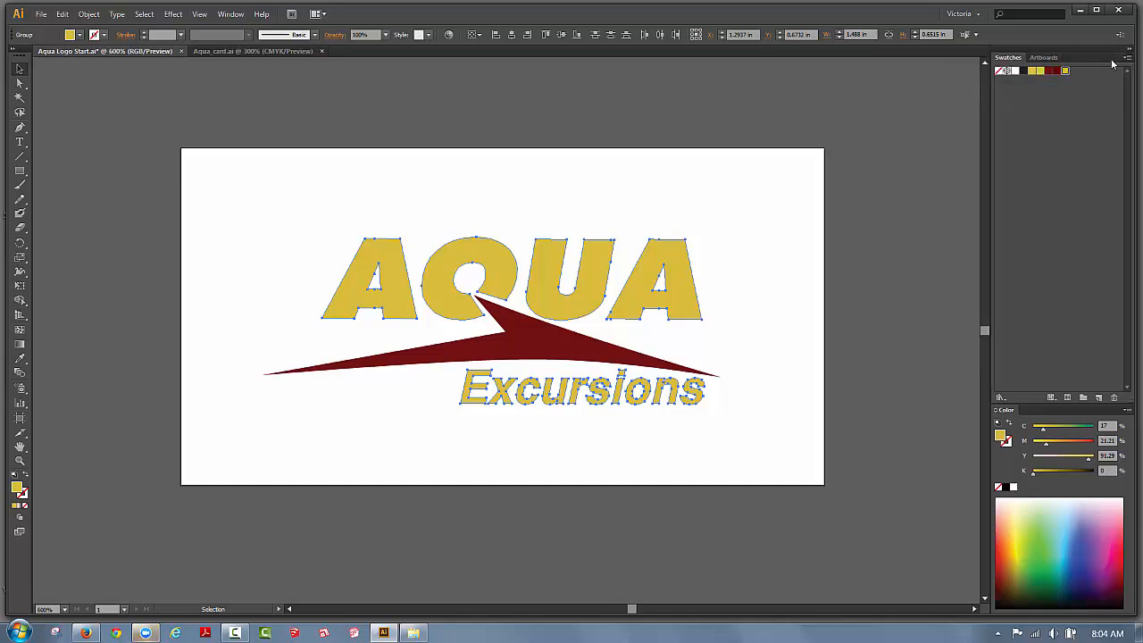
{"action": "left_click", "coordinate": [1049, 71]}
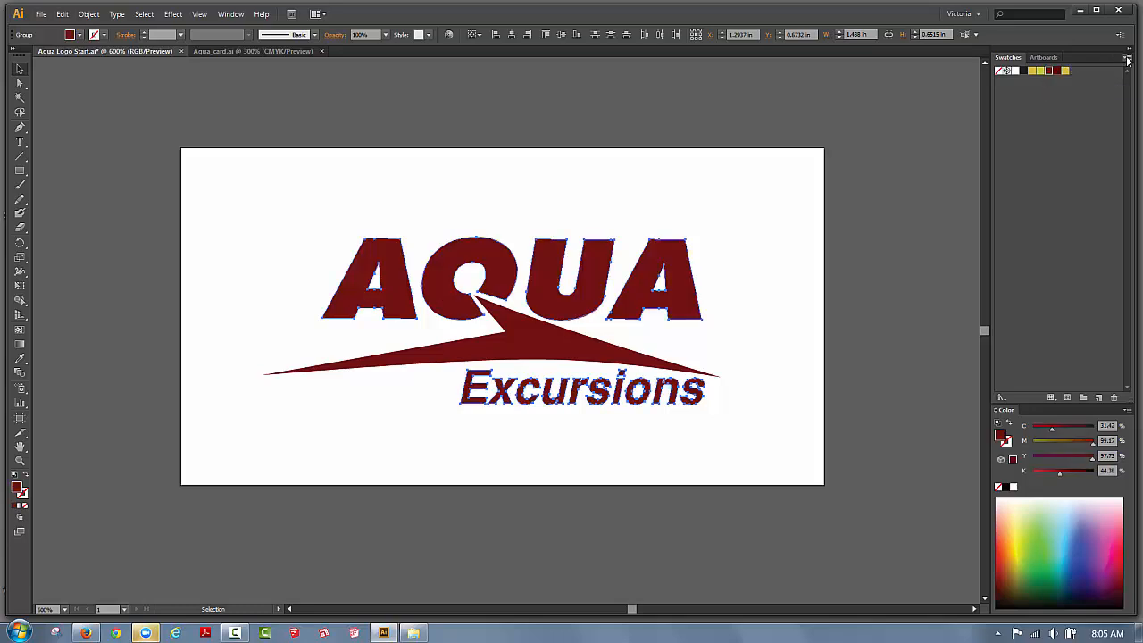
{"action": "left_click", "coordinate": [1128, 59]}
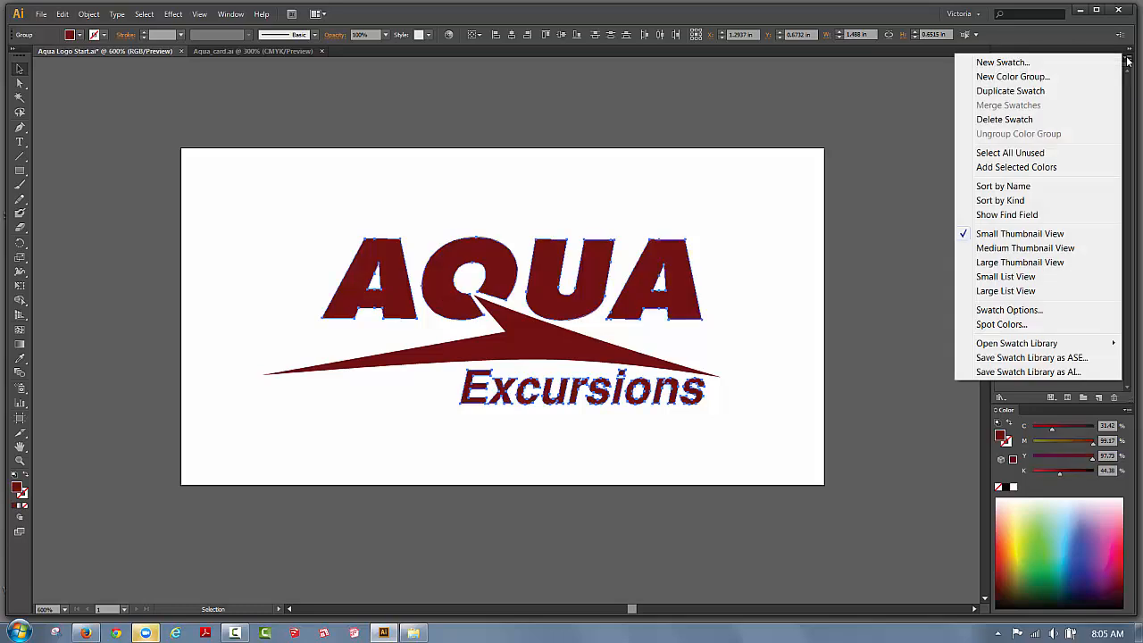
{"action": "left_click", "coordinate": [1023, 90]}
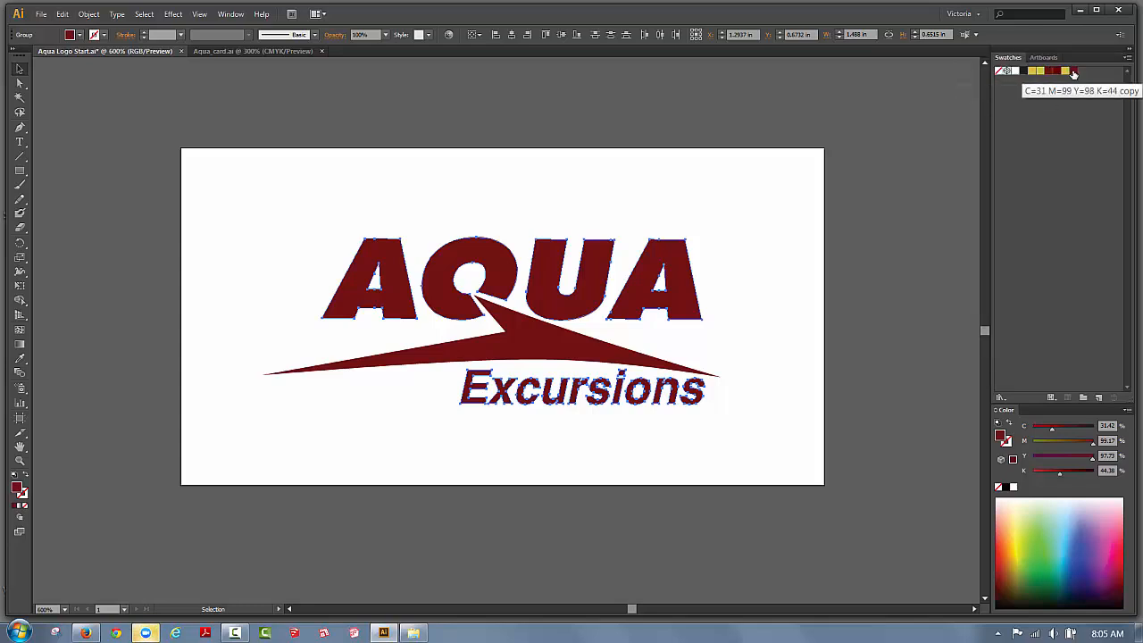
Reapply gold to the AQUA and Excursions lettering, then deselect.
{"action": "left_click", "coordinate": [775, 273]}
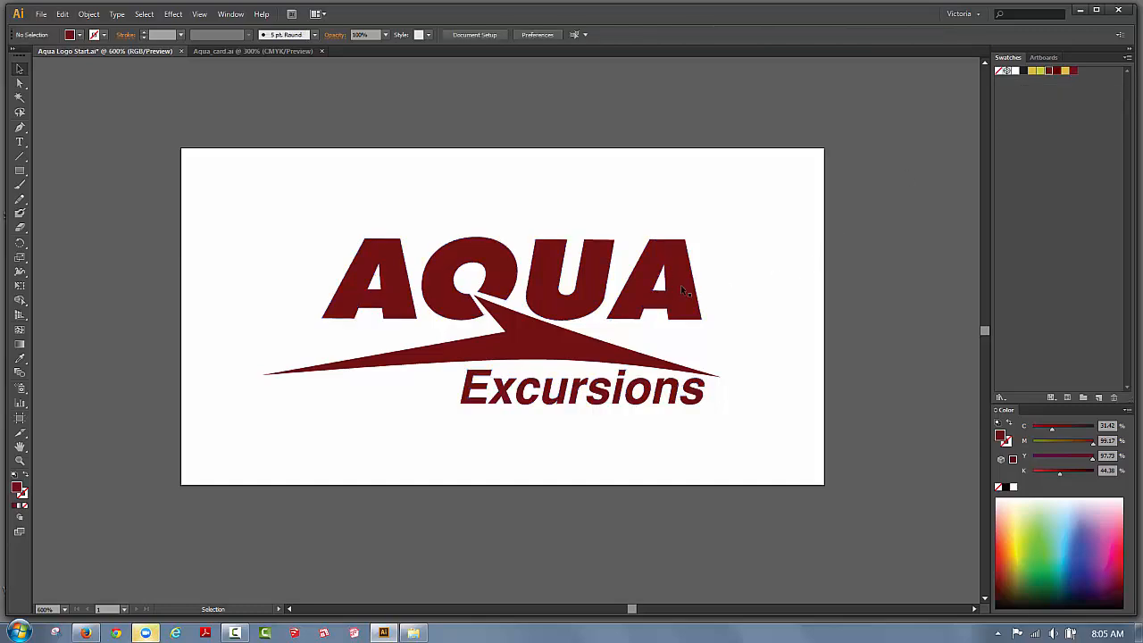
{"action": "left_click", "coordinate": [681, 289]}
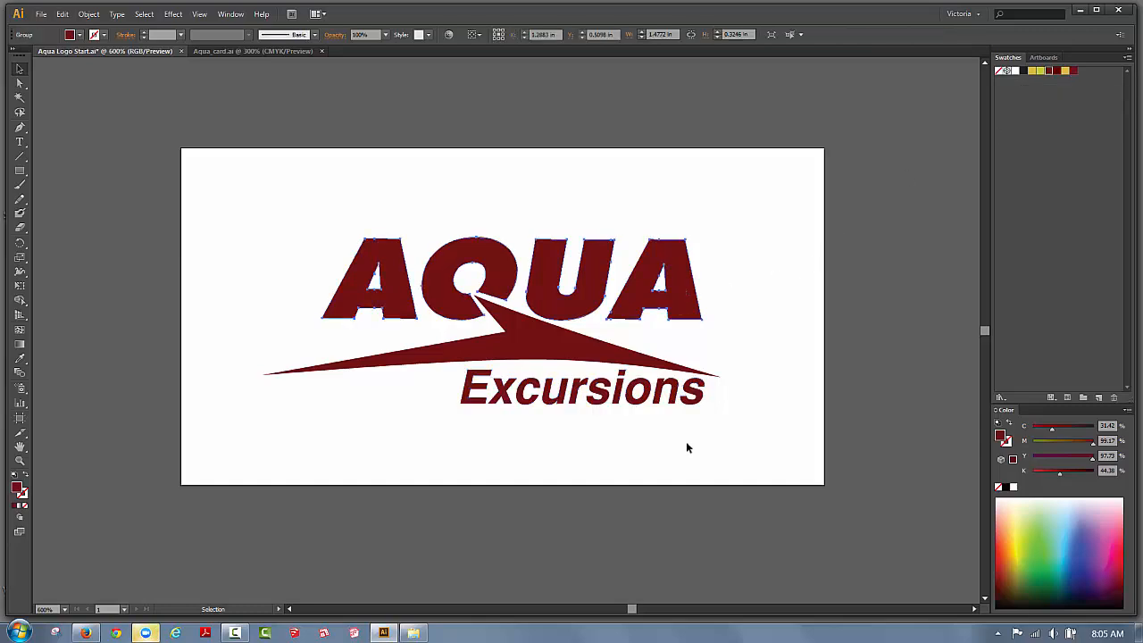
{"action": "left_click", "coordinate": [671, 393], "text": "shift"}
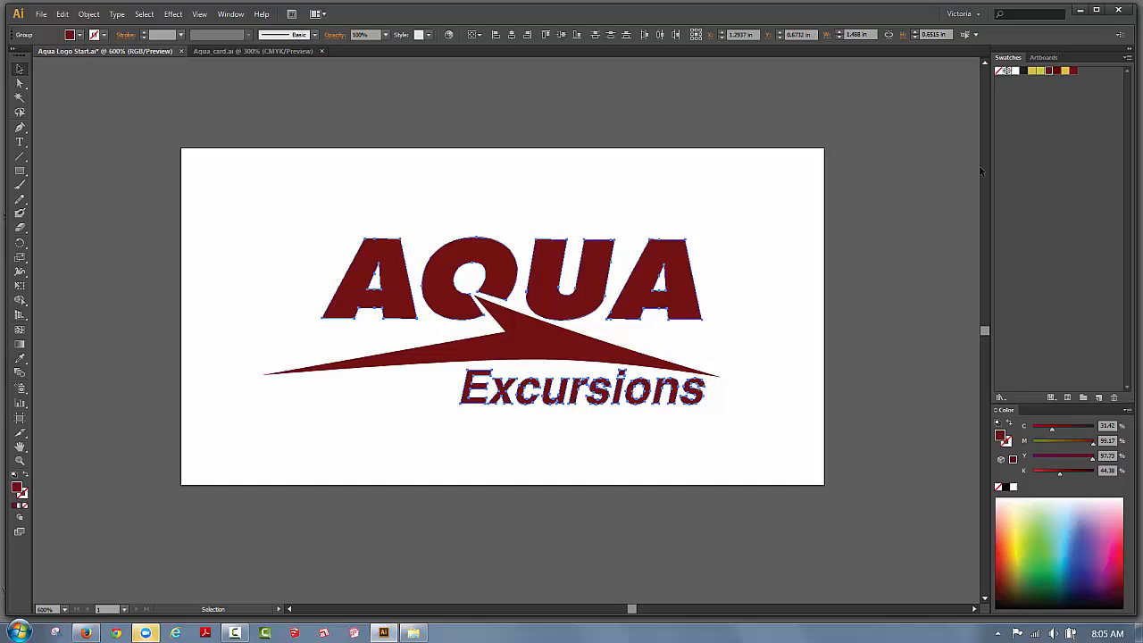
{"action": "left_click", "coordinate": [1065, 71]}
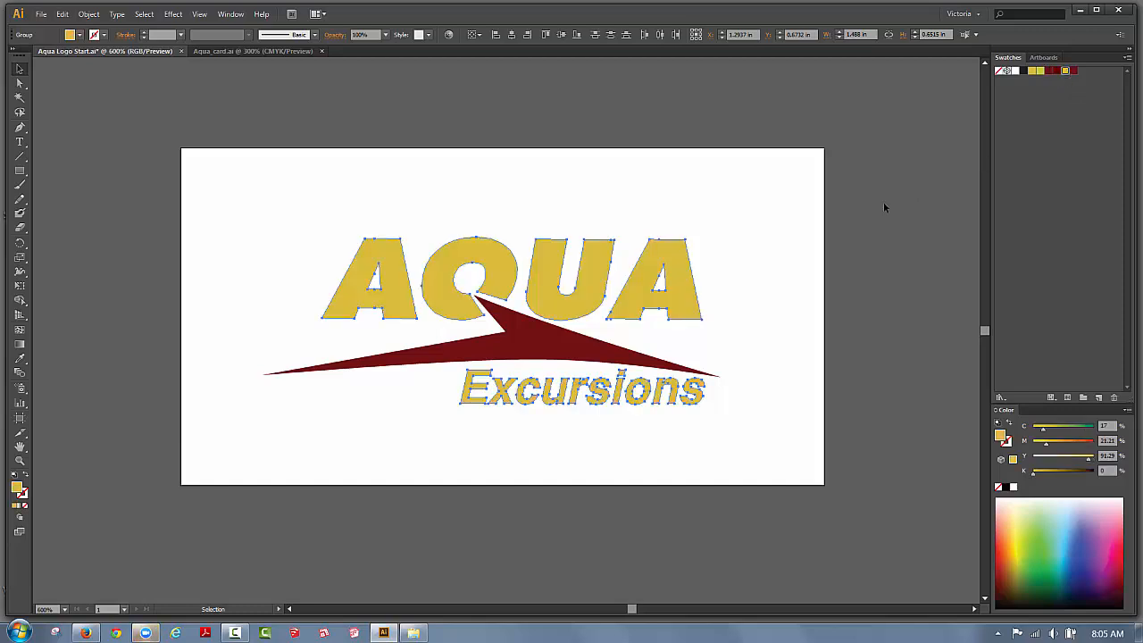
{"action": "left_click", "coordinate": [742, 248]}
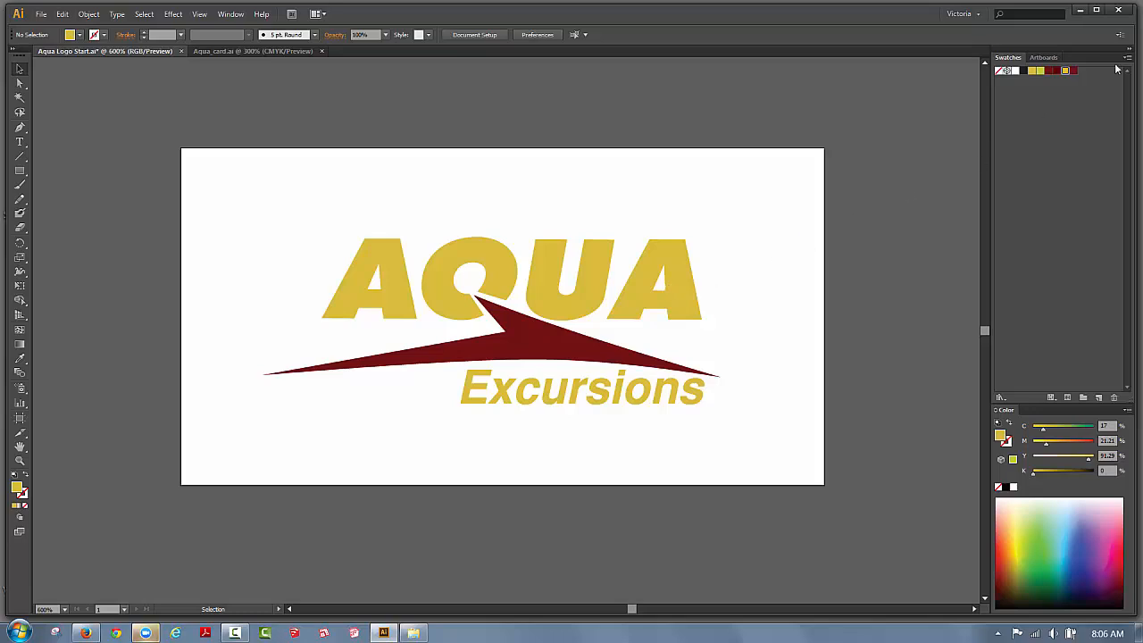
Set the gold swatch copy to Spot Color with CMYK color mode.
{"action": "double_click", "coordinate": [1065, 72]}
{"action": "left_click_drag", "start_coordinate": [888, 140], "coordinate": [871, 125]}
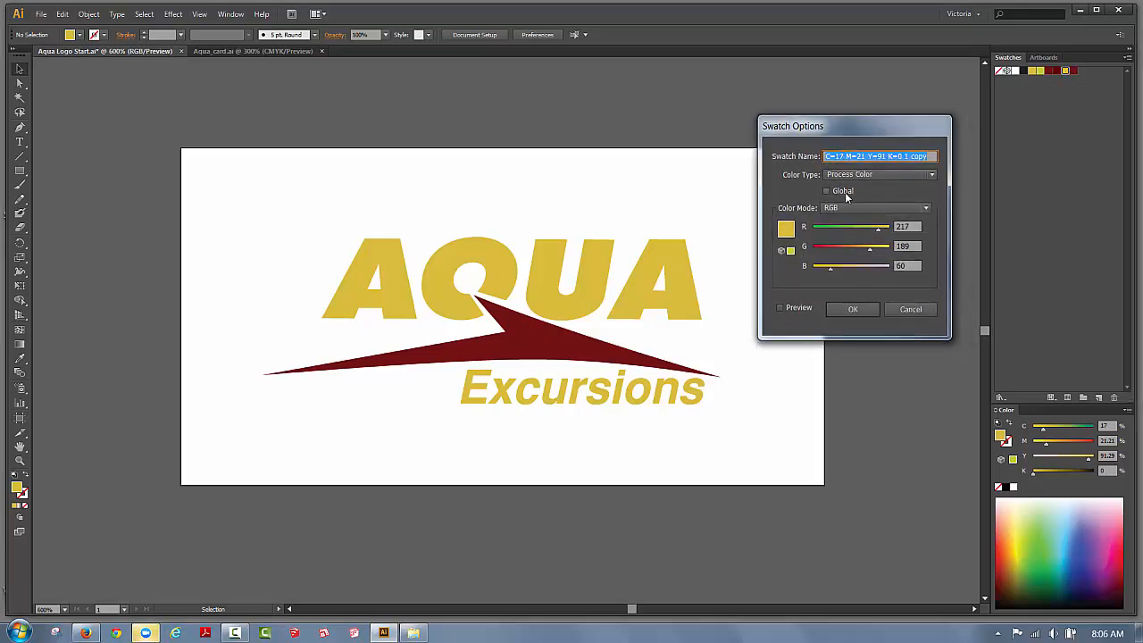
{"action": "left_click", "coordinate": [855, 174]}
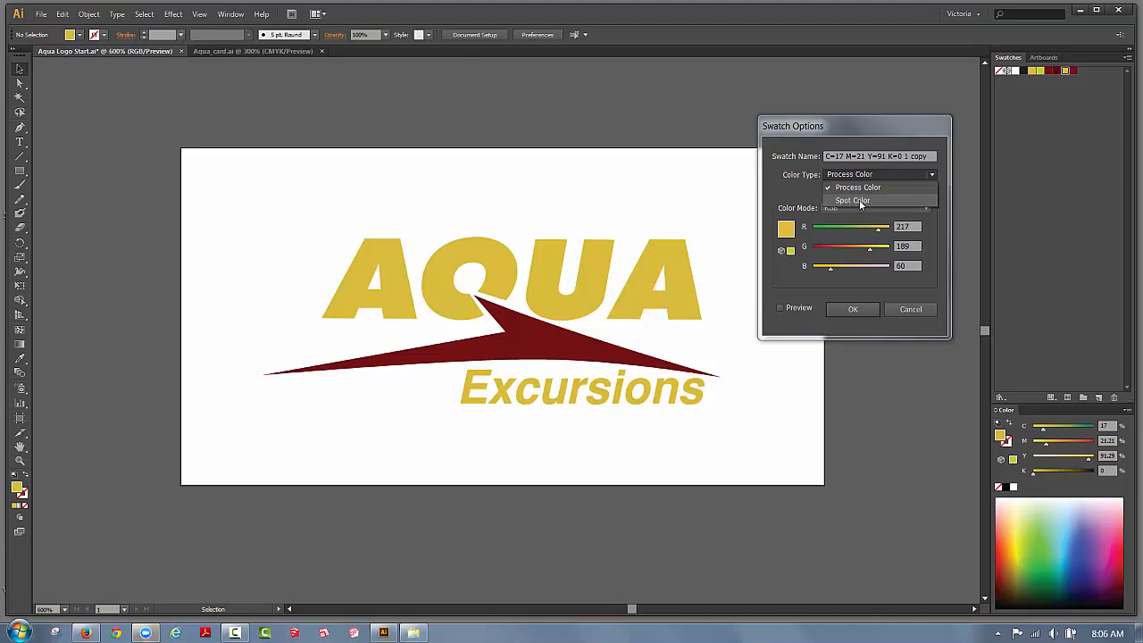
{"action": "left_click", "coordinate": [860, 201]}
{"action": "left_click", "coordinate": [866, 207]}
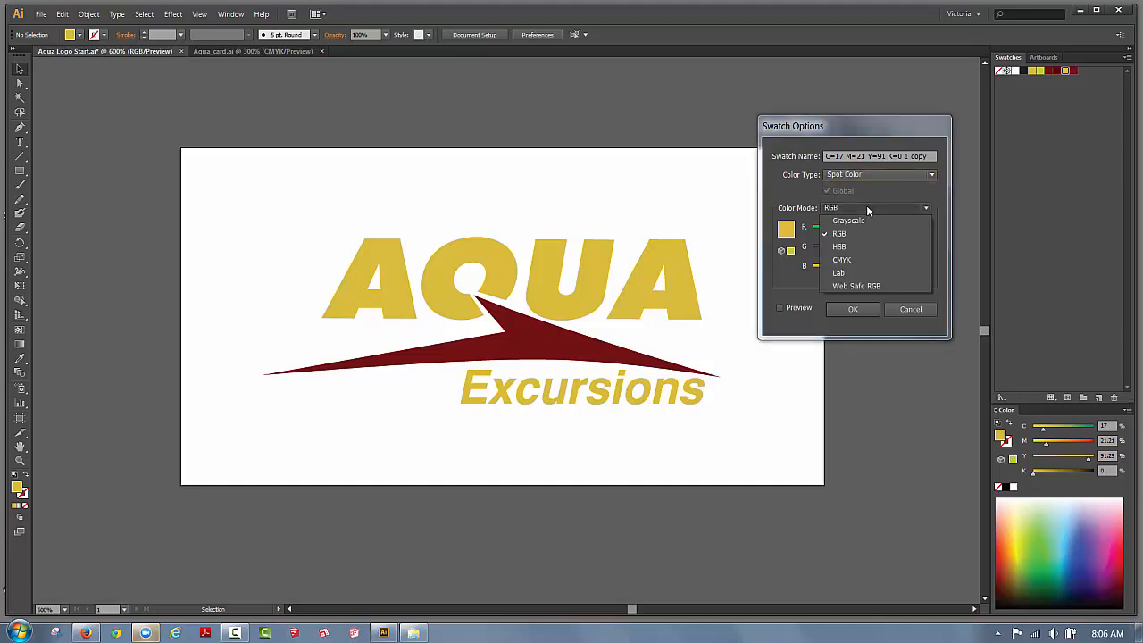
{"action": "left_click", "coordinate": [842, 259]}
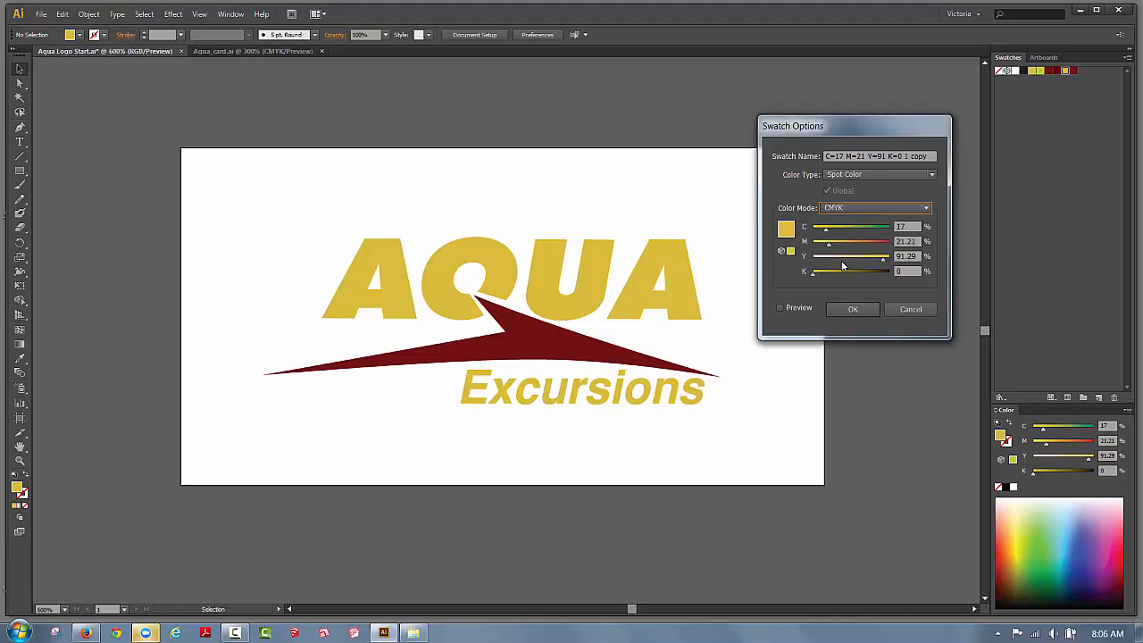
{"action": "left_click", "coordinate": [854, 309]}
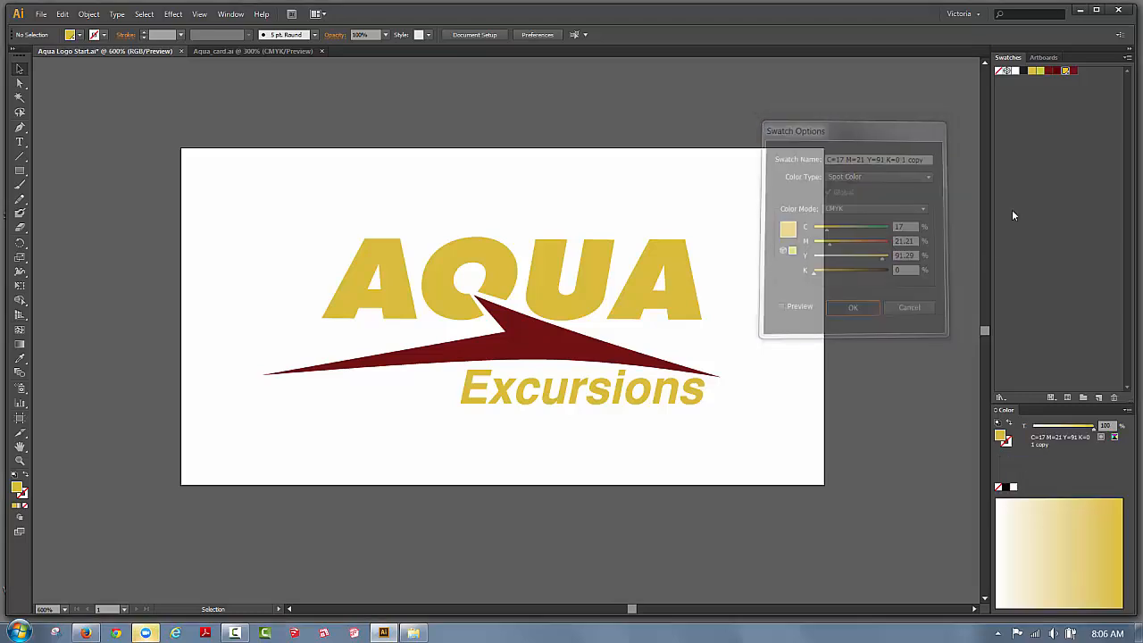
{"action": "left_click", "coordinate": [1062, 94]}
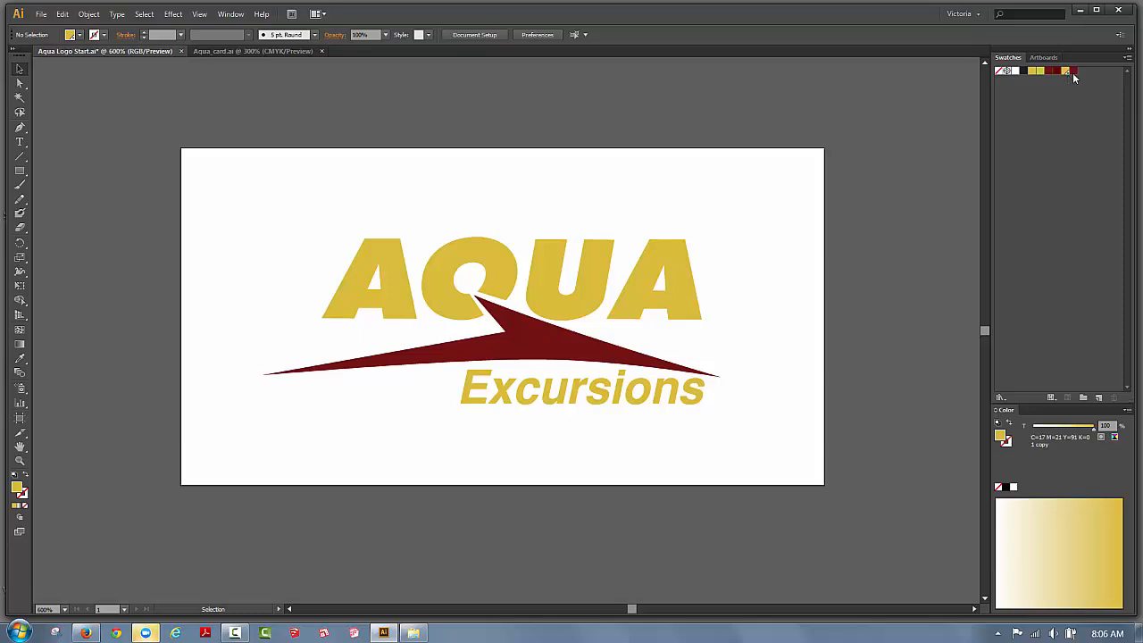
Set the C=31 M=99 Y=98 K=44 dark red copy to Spot Color in CMYK mode.
{"action": "double_click", "coordinate": [1072, 72]}
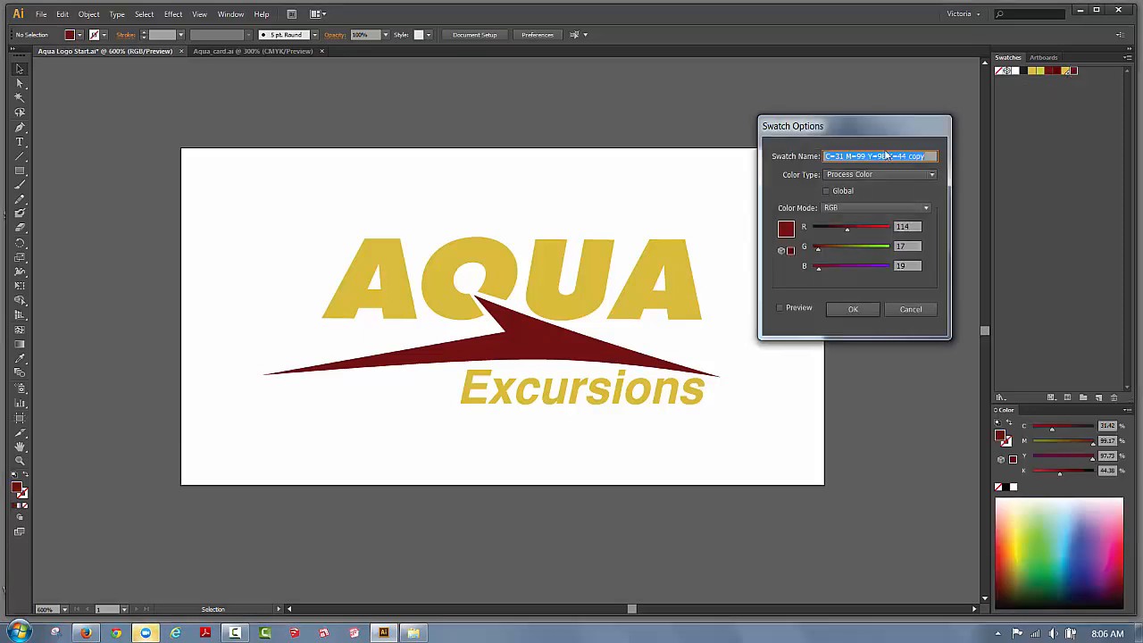
{"action": "left_click", "coordinate": [859, 172]}
{"action": "left_click", "coordinate": [844, 203]}
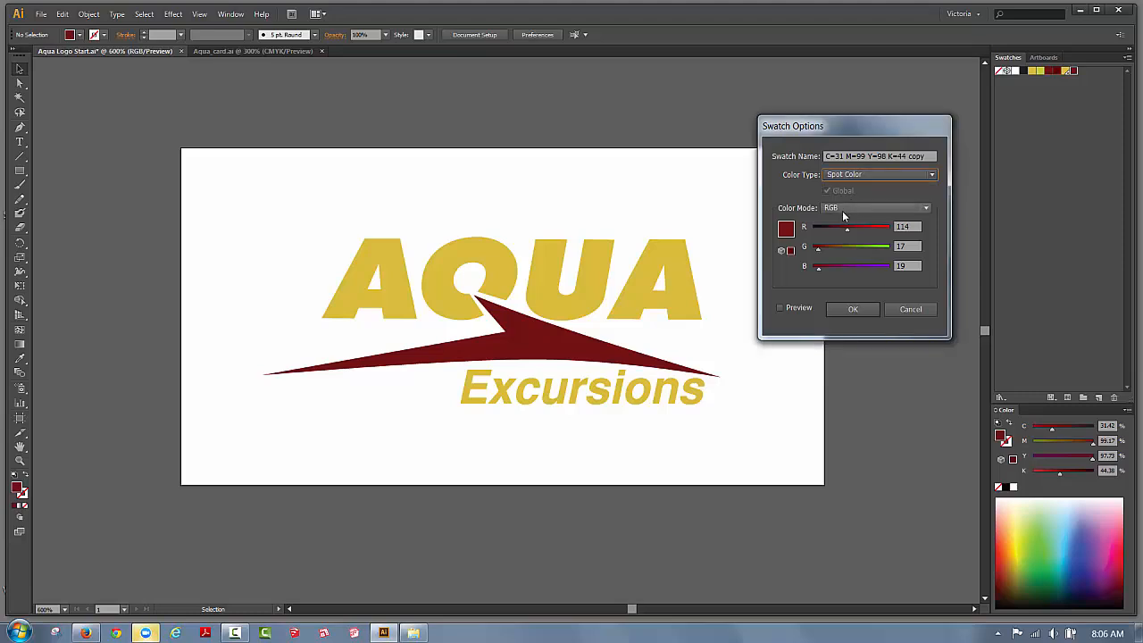
{"action": "left_click", "coordinate": [842, 210]}
{"action": "left_click", "coordinate": [835, 268]}
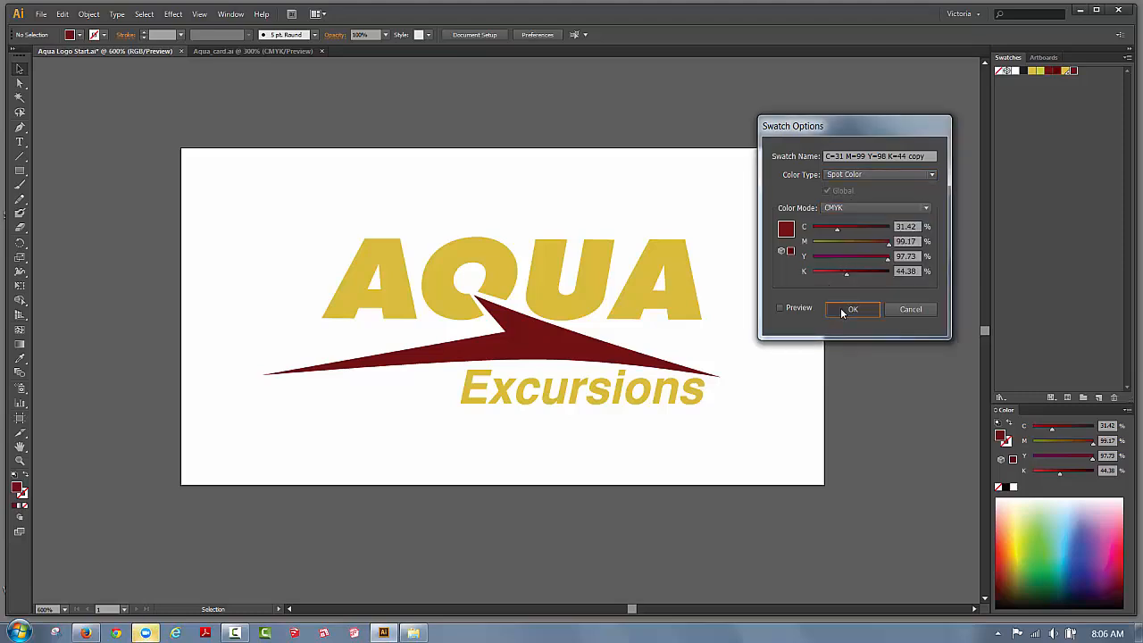
{"action": "left_click", "coordinate": [841, 309]}
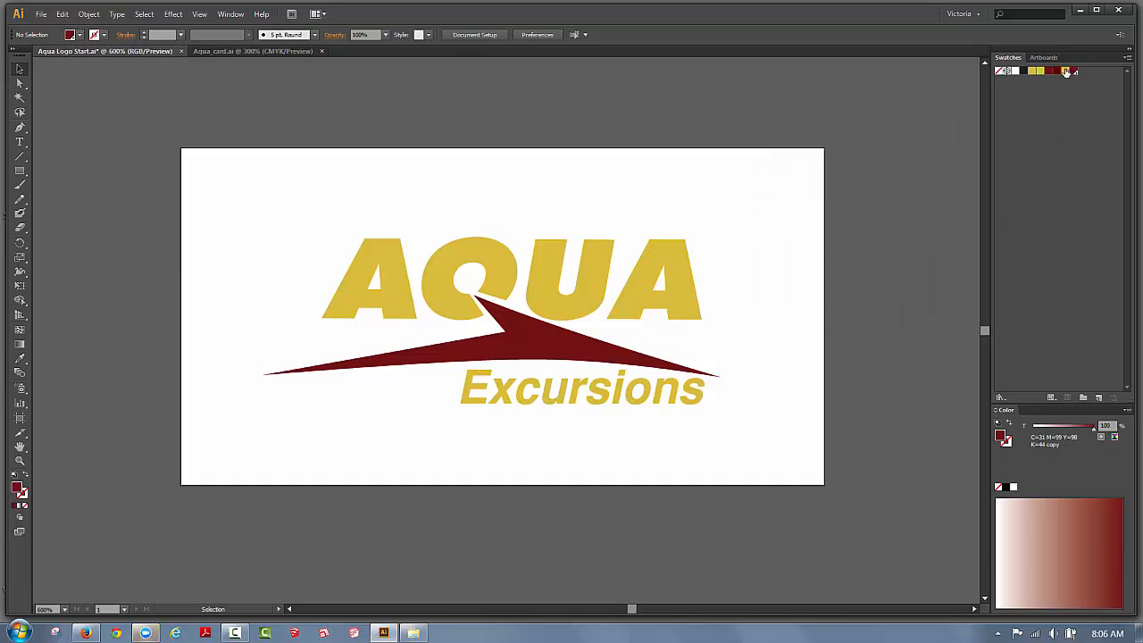
{"action": "left_click", "coordinate": [650, 289]}
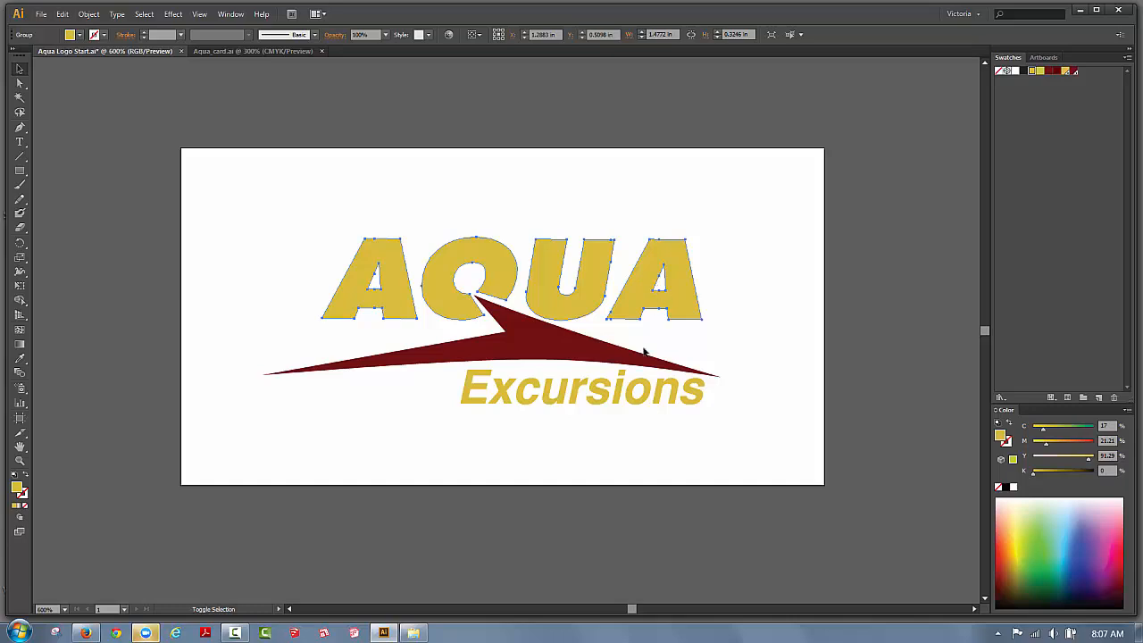
Apply the spot yellow to AQUA and Excursions and the spot dark red to the swoosh.
{"action": "left_click", "coordinate": [646, 385], "text": "shift"}
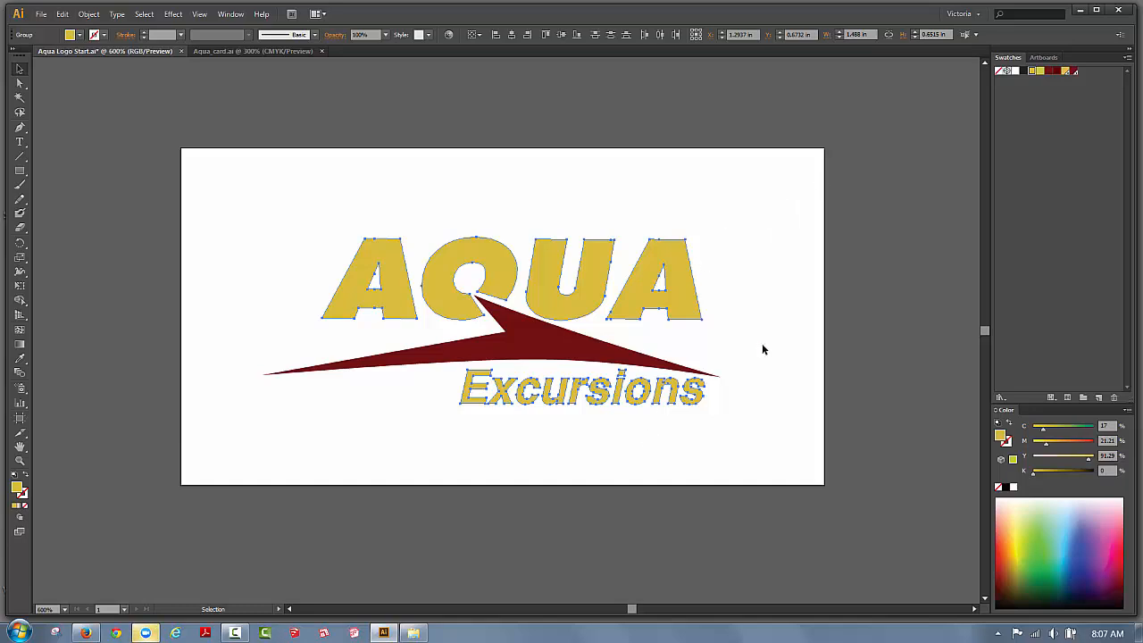
{"action": "left_click", "coordinate": [1065, 72]}
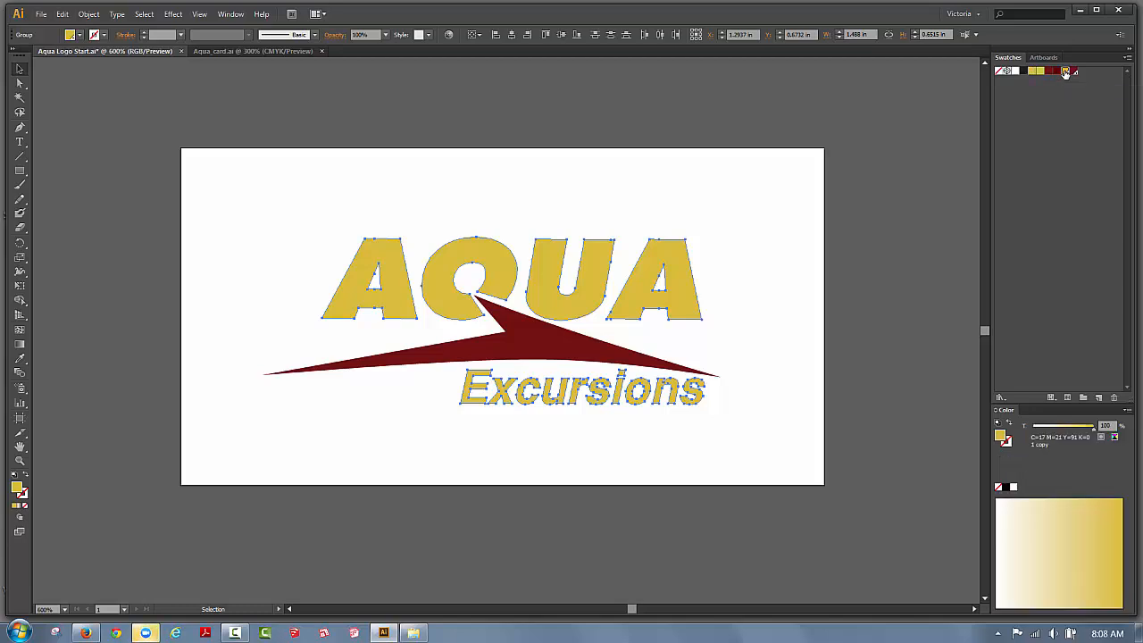
{"action": "left_click", "coordinate": [505, 356]}
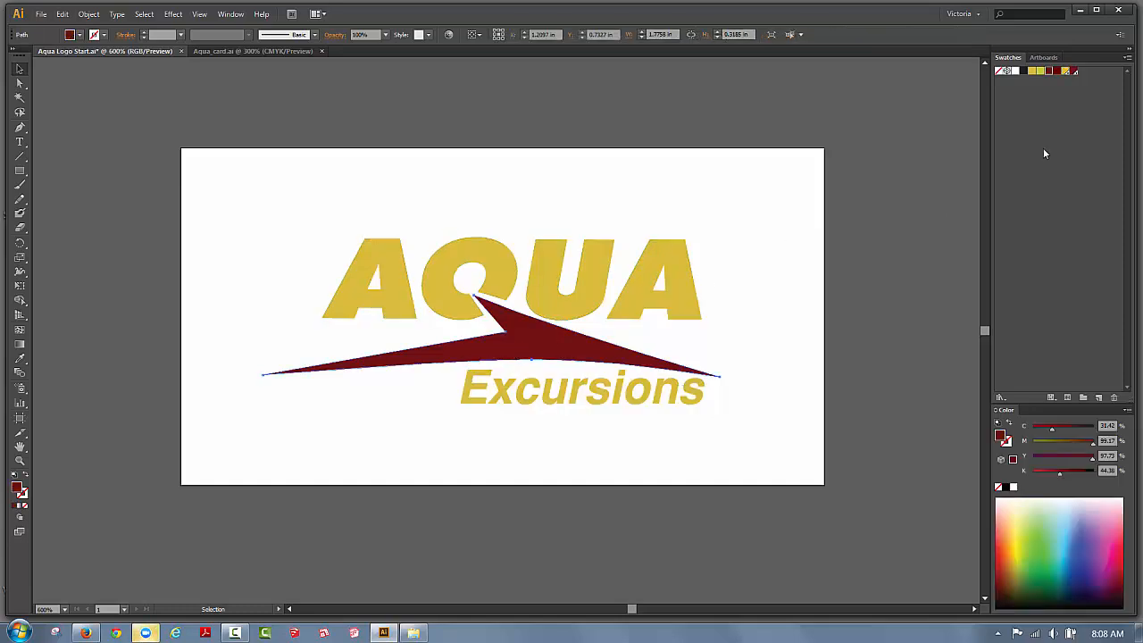
{"action": "left_click", "coordinate": [1074, 71]}
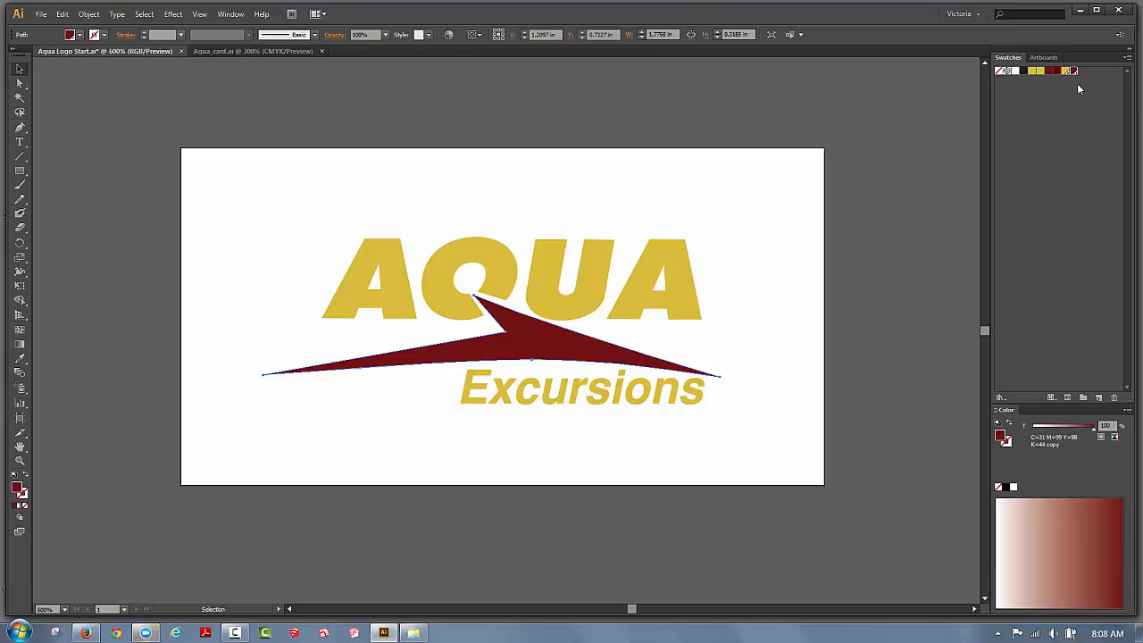
{"action": "left_click", "coordinate": [691, 273]}
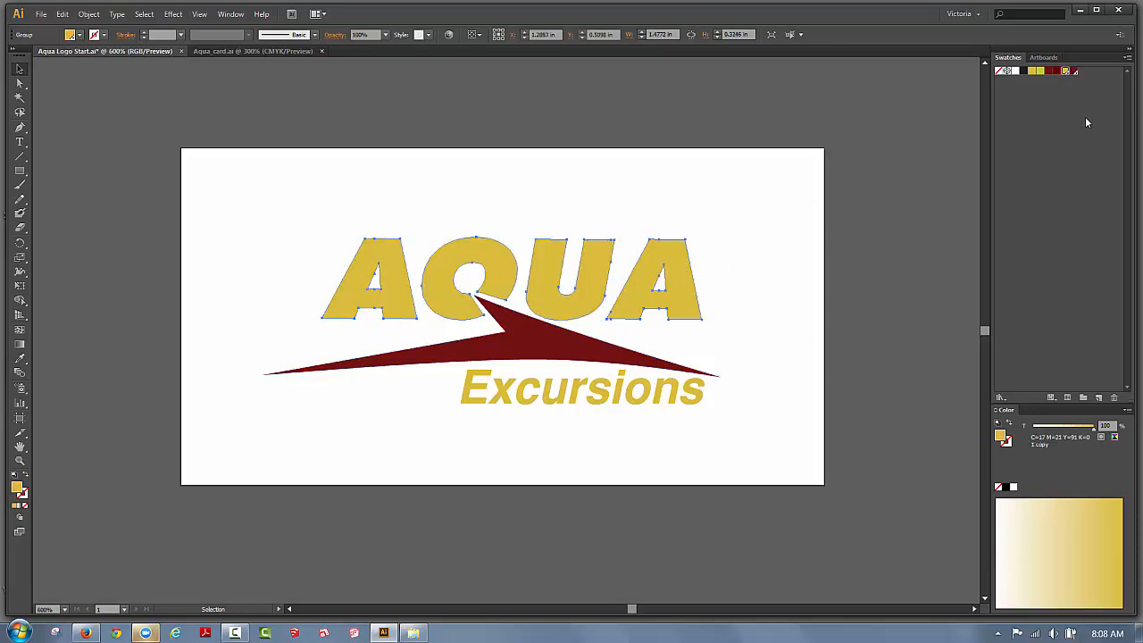
{"action": "left_click", "coordinate": [1072, 99]}
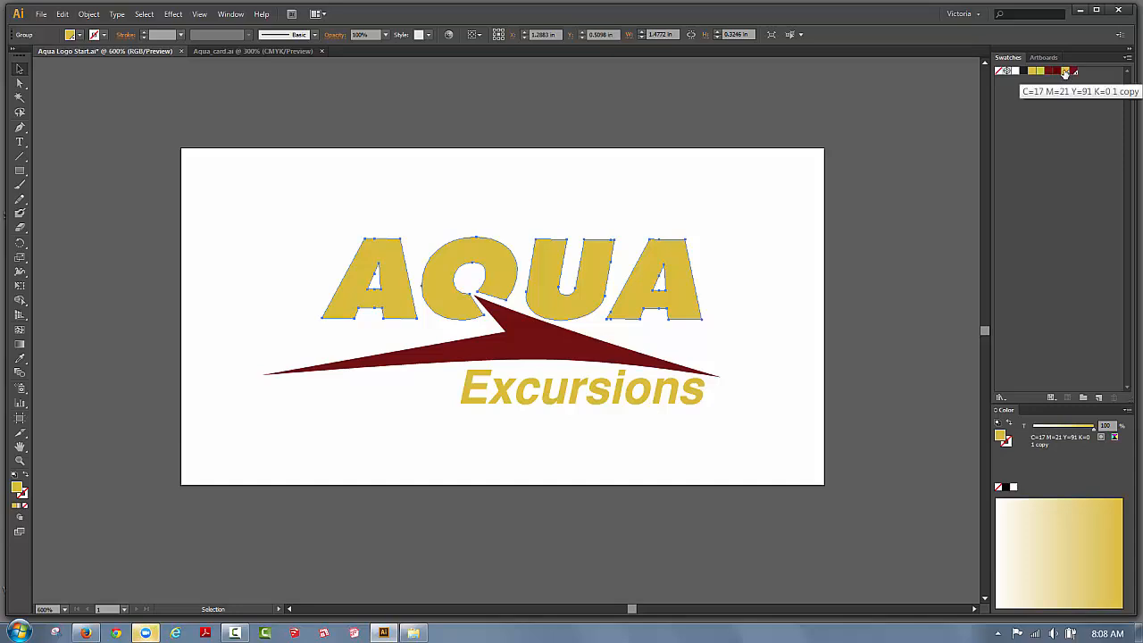
Rename the gold spot swatch Spot_Yellow after Illustrator rejects 'Yellow' as a reserved name.
{"action": "double_click", "coordinate": [1064, 72]}
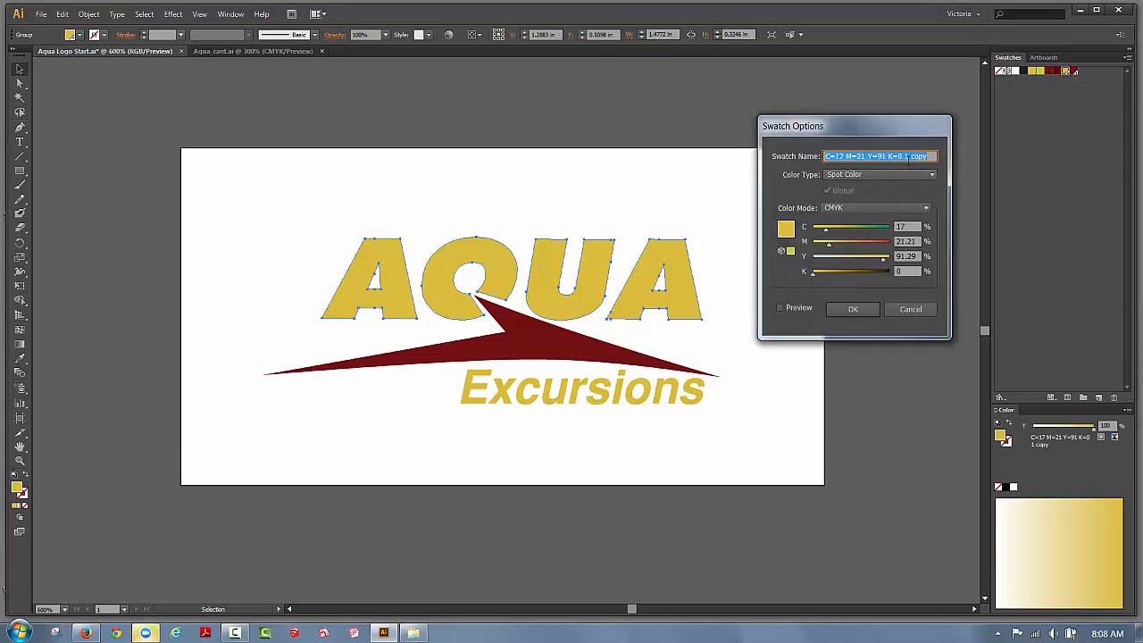
{"action": "type", "text": "Yell"}
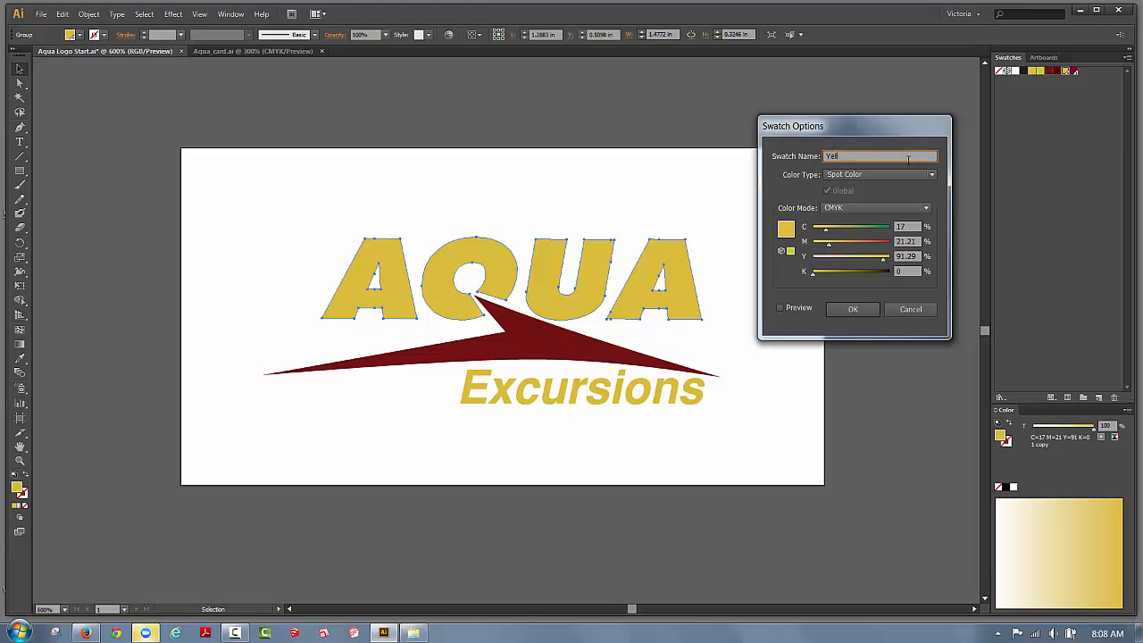
{"action": "type", "text": "ow"}
{"action": "left_click", "coordinate": [856, 312]}
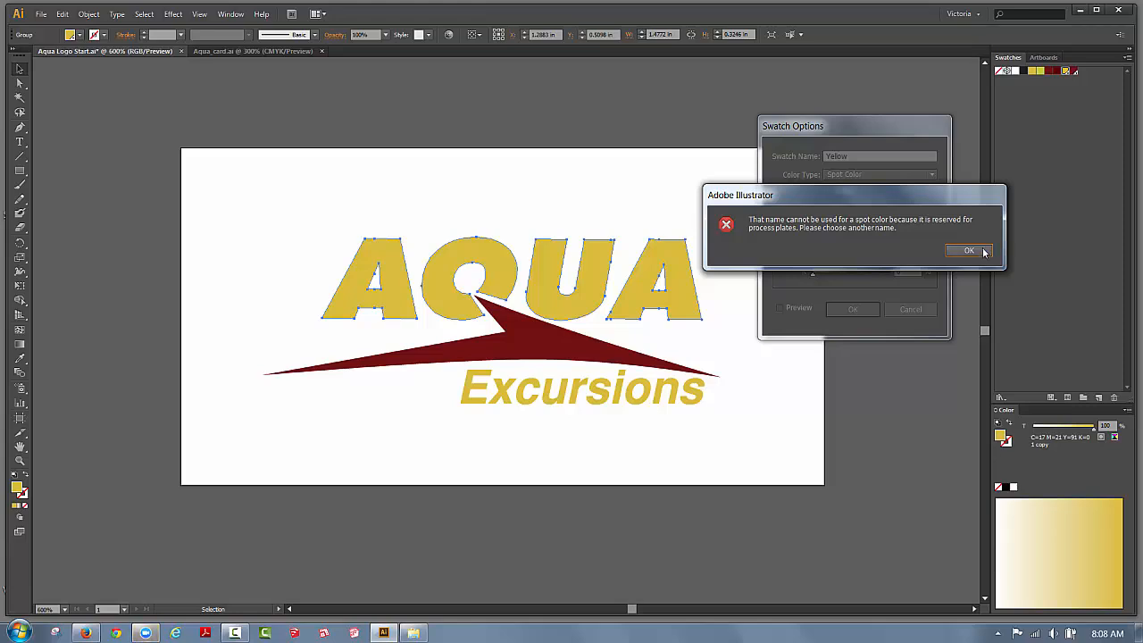
{"action": "left_click", "coordinate": [982, 252]}
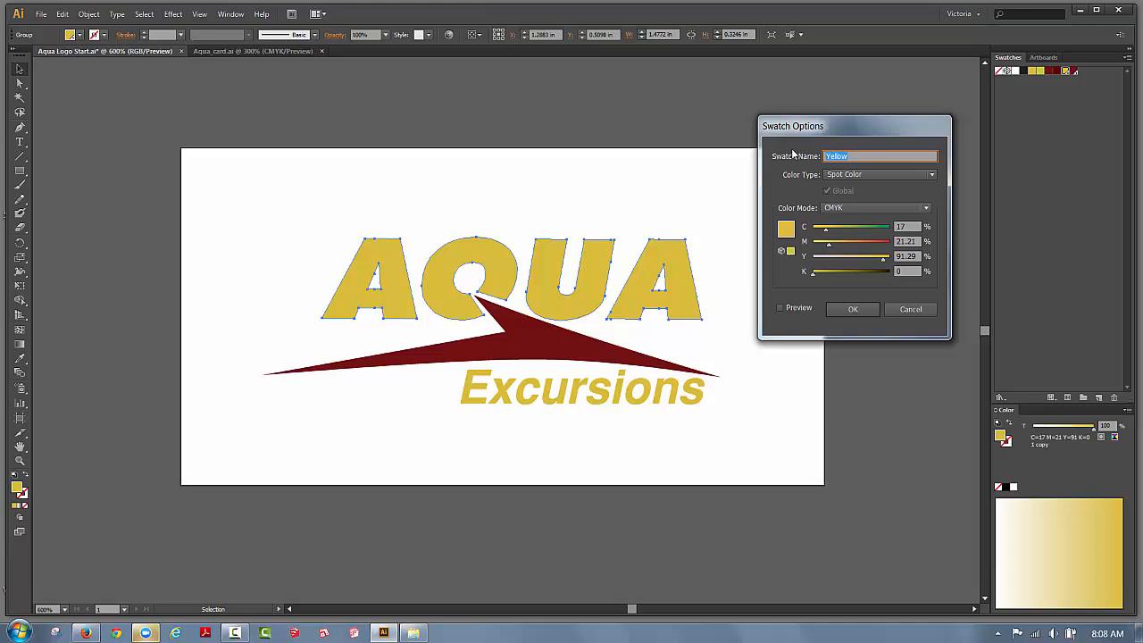
{"action": "type", "text": "Spot_Yellow"}
{"action": "left_click", "coordinate": [849, 309]}
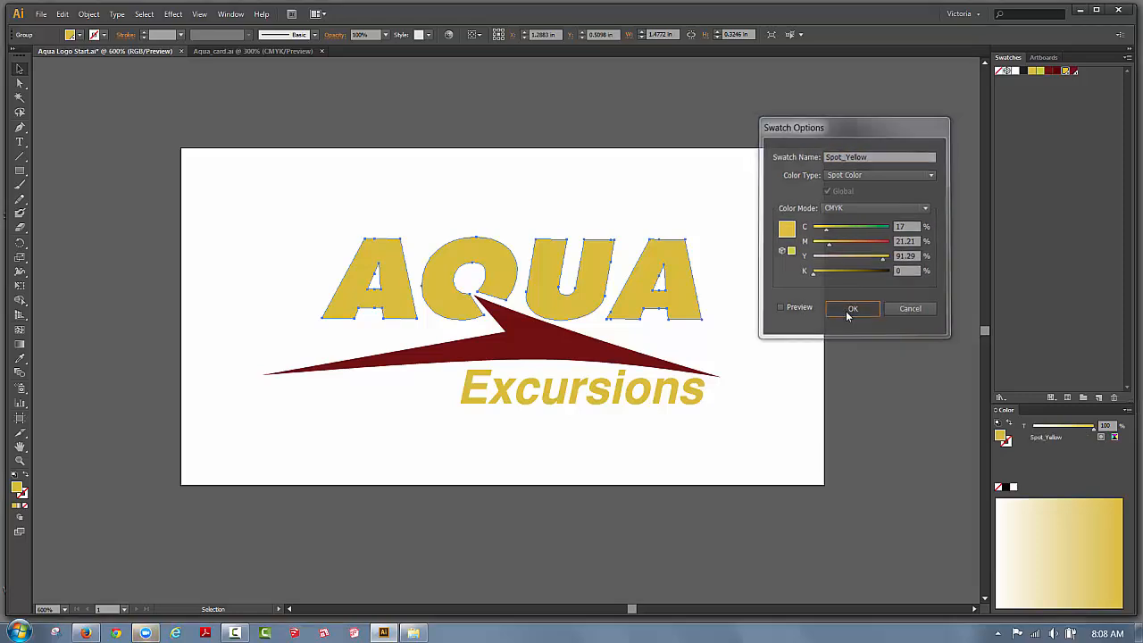
Name the dark red spot swatch Spot_burg, fixing the mistyped letters before confirming.
{"action": "double_click", "coordinate": [1075, 71]}
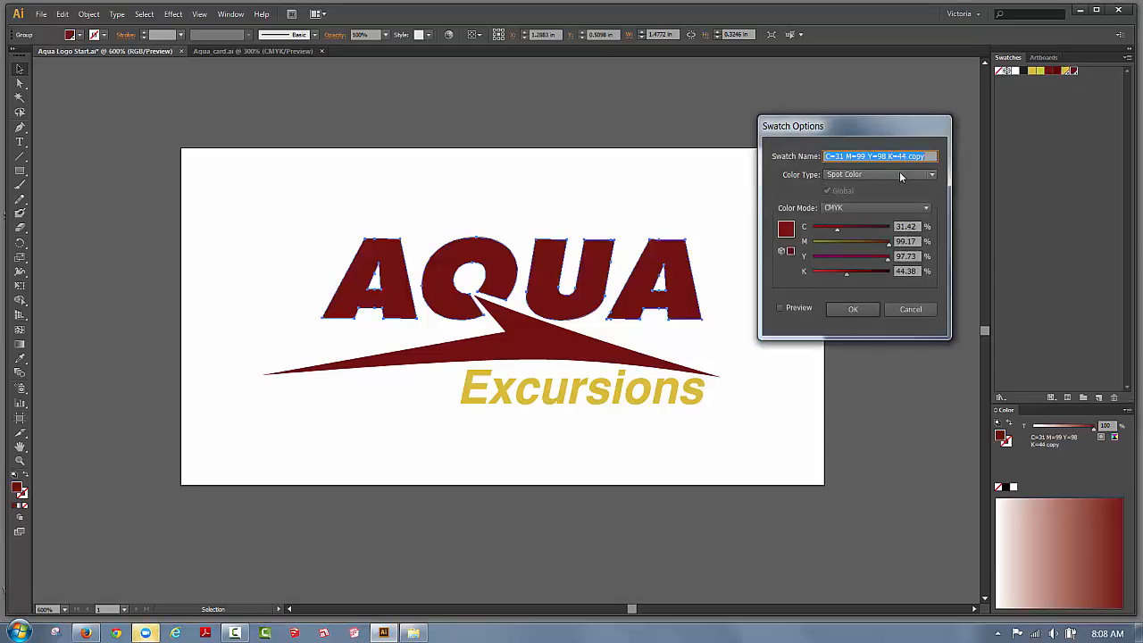
{"action": "type", "text": "Spo"}
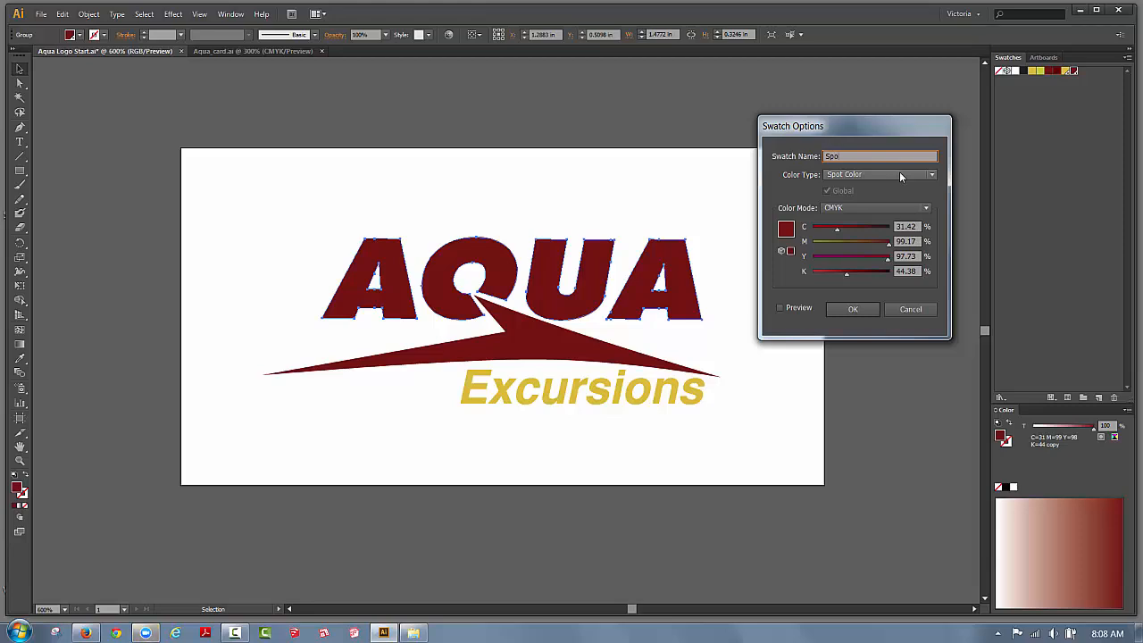
{"action": "type", "text": "t_mag"}
{"action": "left_click_drag", "start_coordinate": [860, 157], "coordinate": [846, 157]}
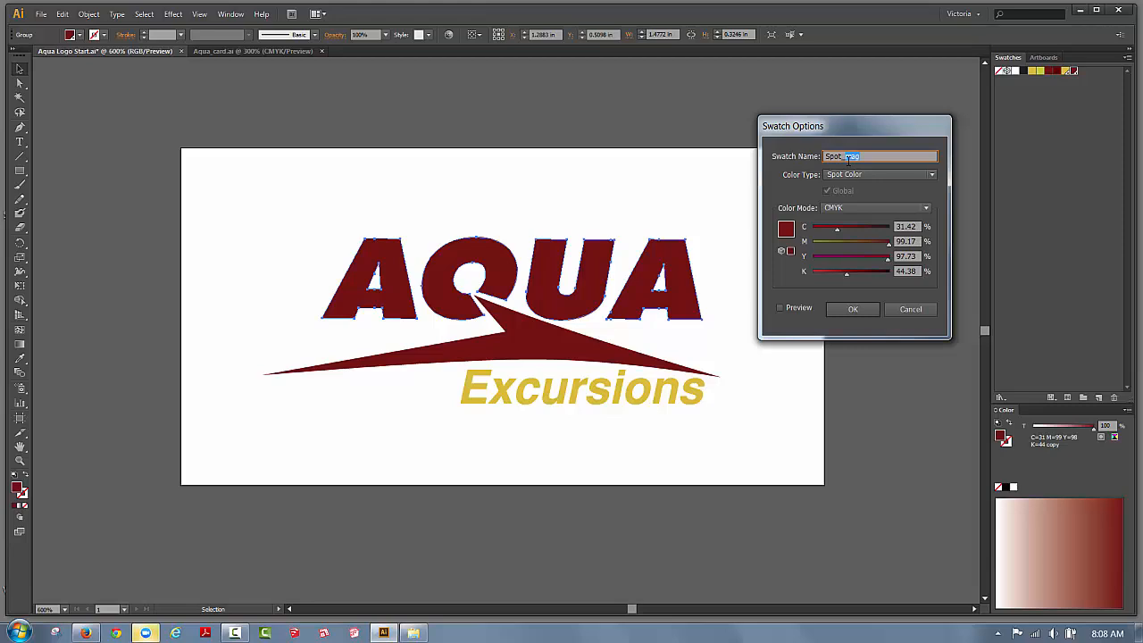
{"action": "type", "text": "au"}
{"action": "type", "text": "rg"}
{"action": "left_click", "coordinate": [848, 156]}
{"action": "key", "text": "BackSpace"}
{"action": "type", "text": "b"}
{"action": "left_click", "coordinate": [864, 309]}
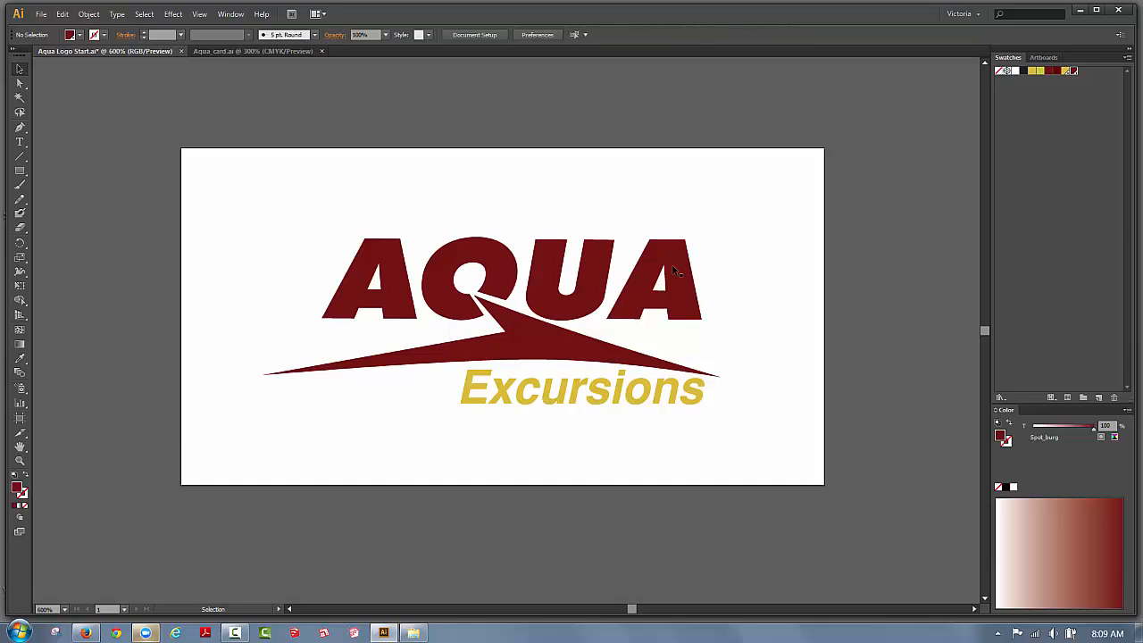
Fill the AQUA letters and the Excursions lettering with Spot_Yellow, then deselect.
{"action": "left_click", "coordinate": [1068, 70]}
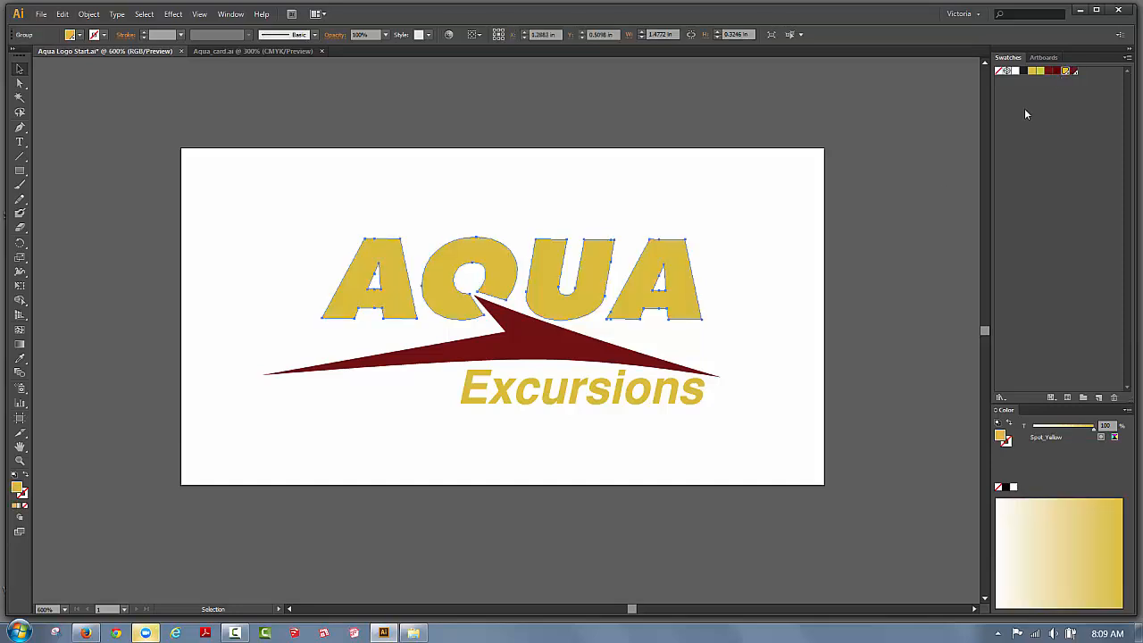
{"action": "left_click", "coordinate": [728, 228]}
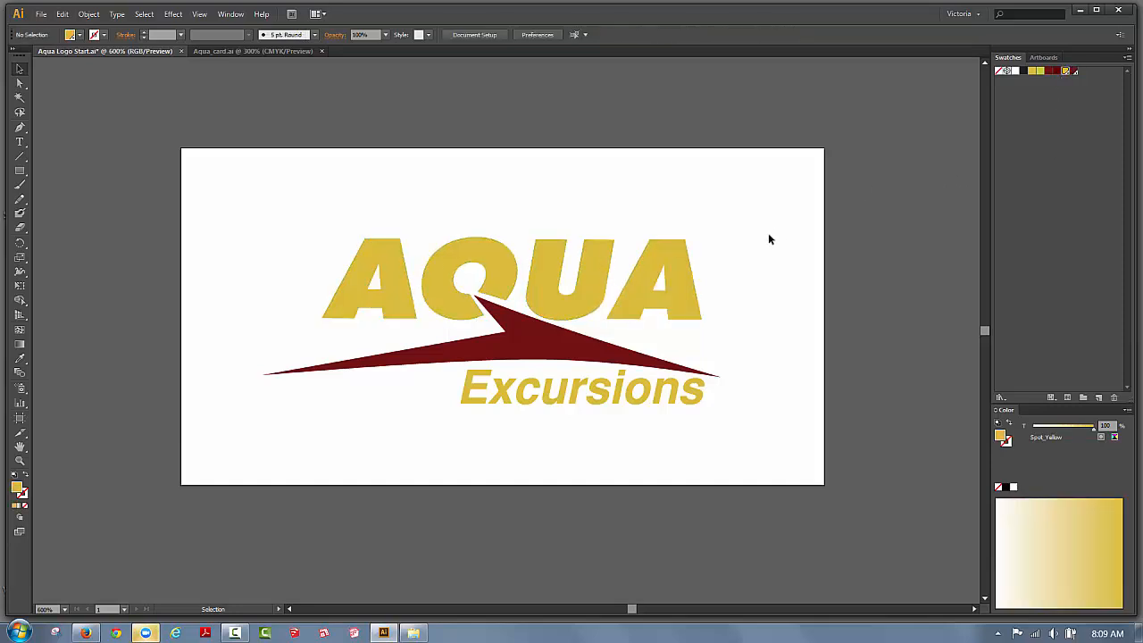
{"action": "left_click", "coordinate": [669, 394]}
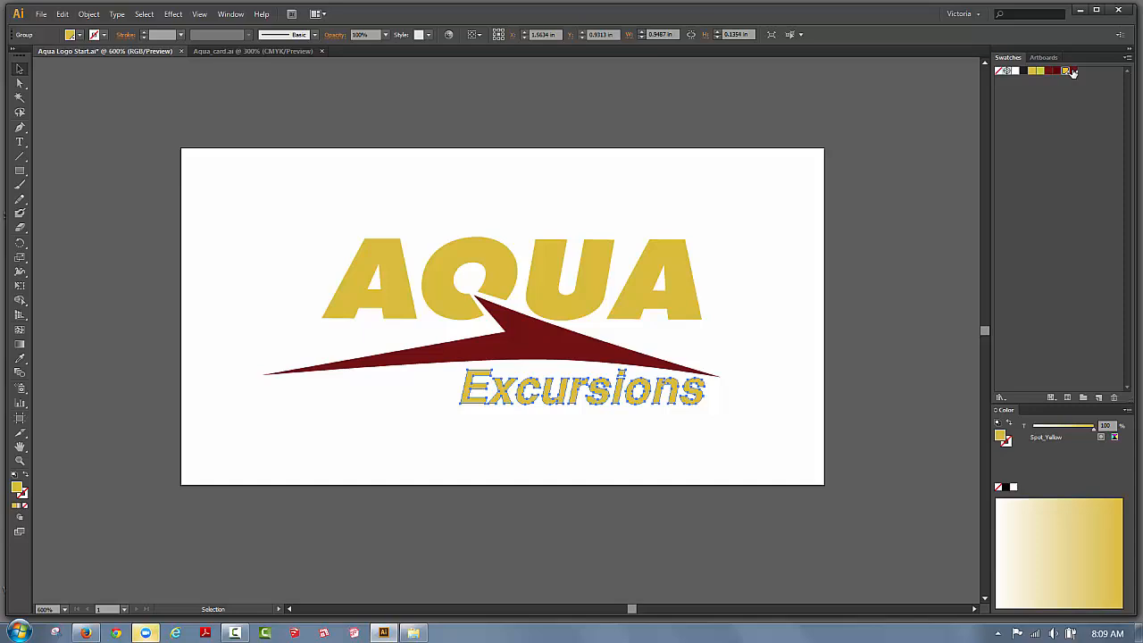
{"action": "left_click", "coordinate": [766, 239]}
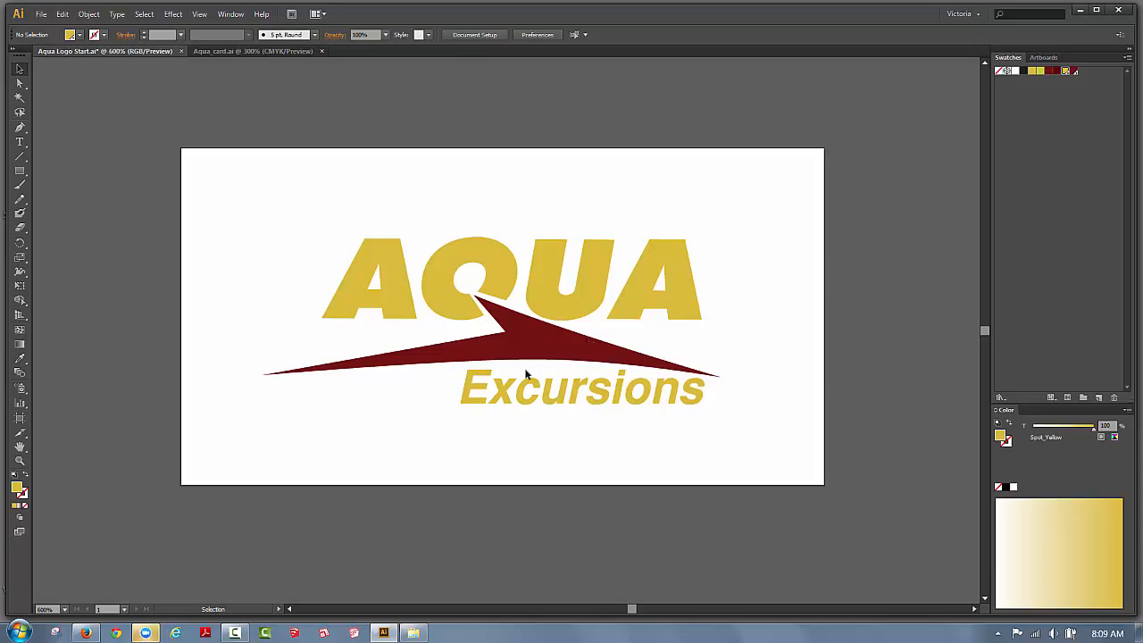
Save the logo document via File > Save.
{"action": "left_click", "coordinate": [42, 15]}
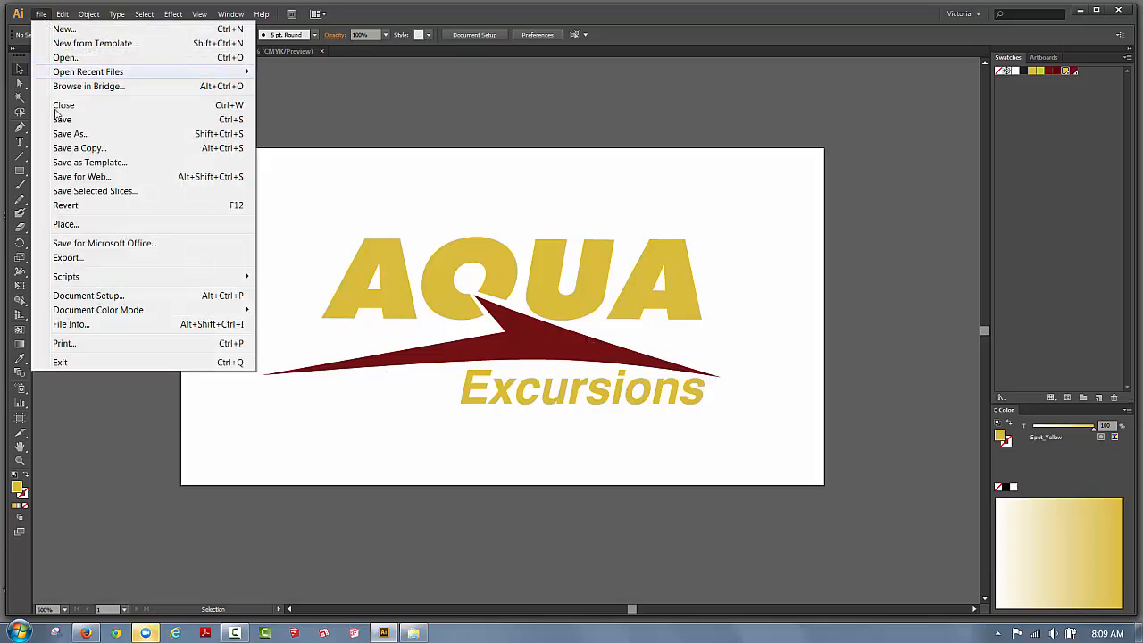
{"action": "left_click", "coordinate": [57, 118]}
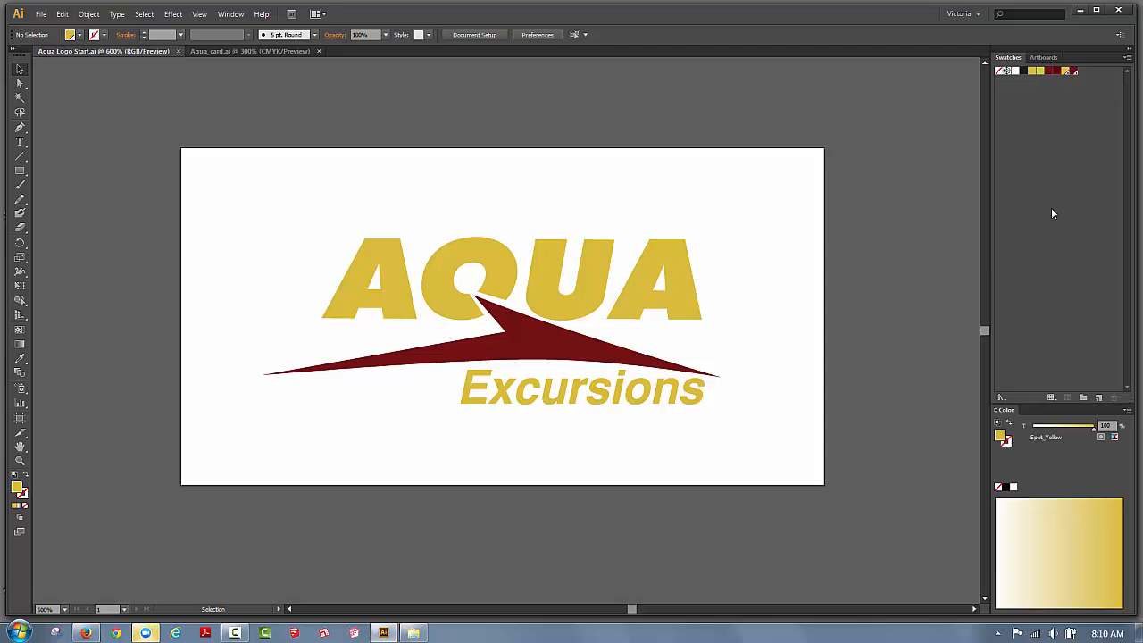
Make a colour group named Process and drag the yellow and burgundy swatches into it.
{"action": "left_click", "coordinate": [1082, 399]}
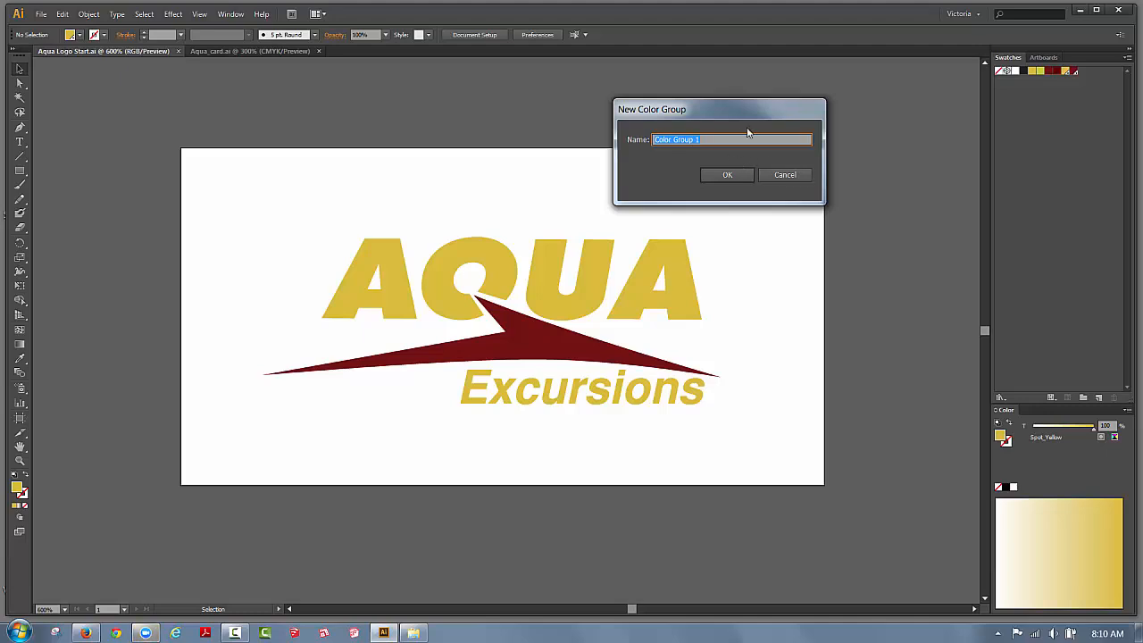
{"action": "type", "text": "Process"}
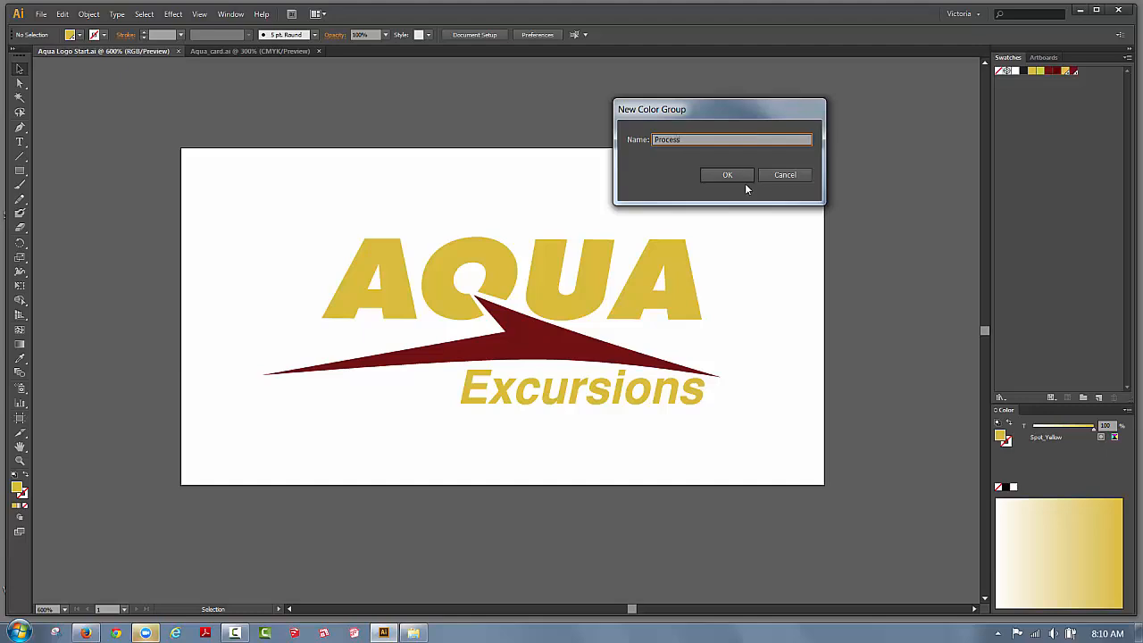
{"action": "left_click", "coordinate": [733, 178]}
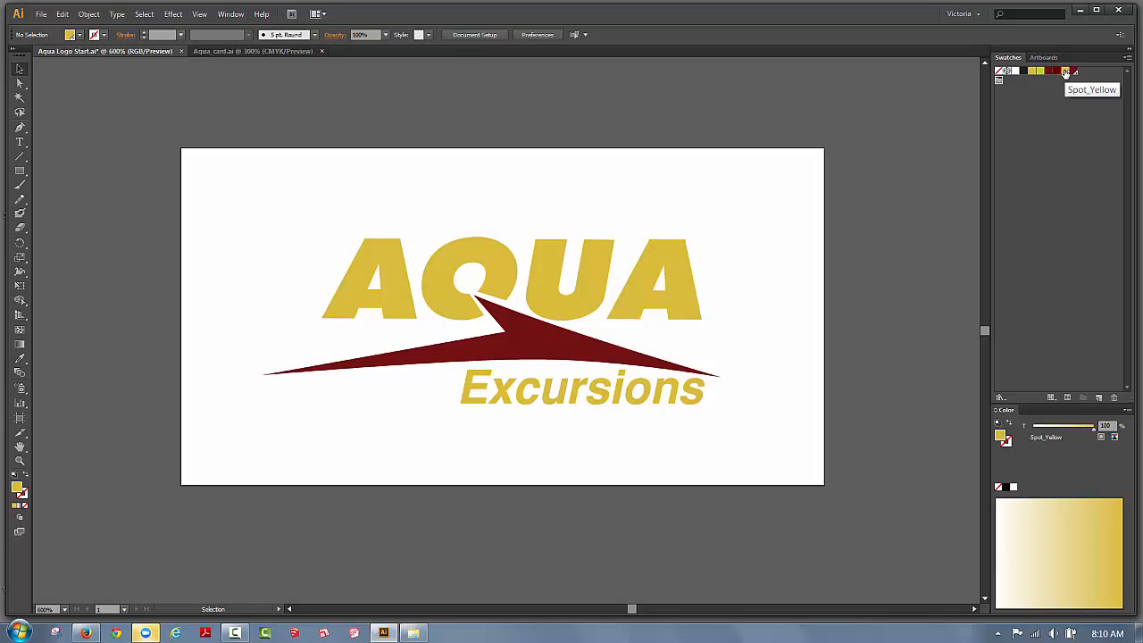
{"action": "left_click_drag", "start_coordinate": [1040, 71], "coordinate": [1001, 83]}
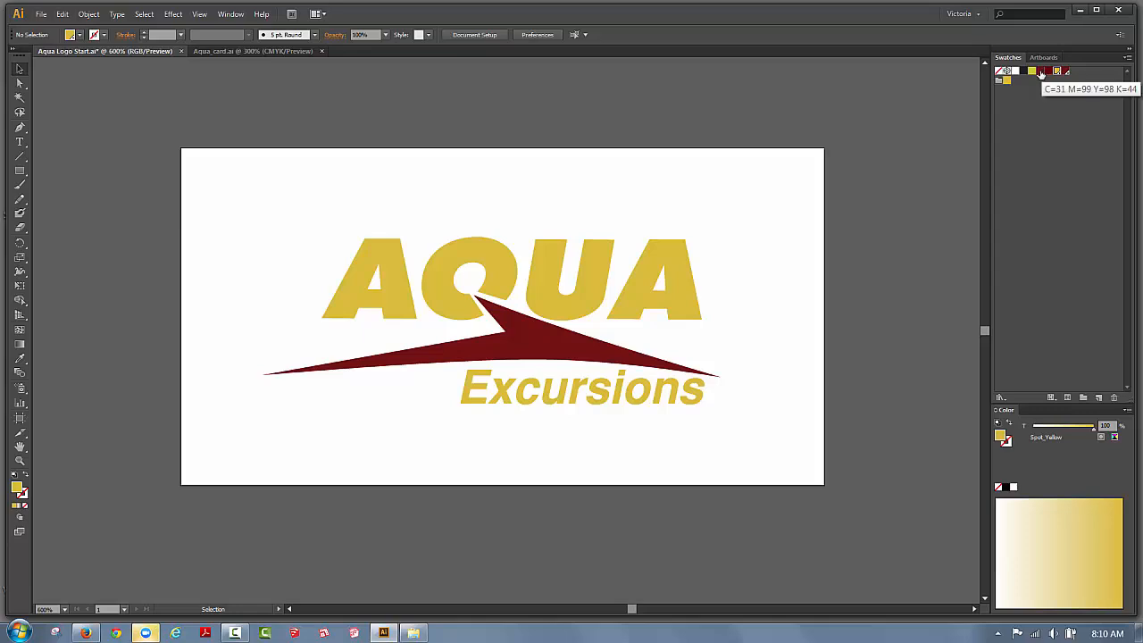
{"action": "left_click_drag", "start_coordinate": [1042, 73], "coordinate": [1008, 83]}
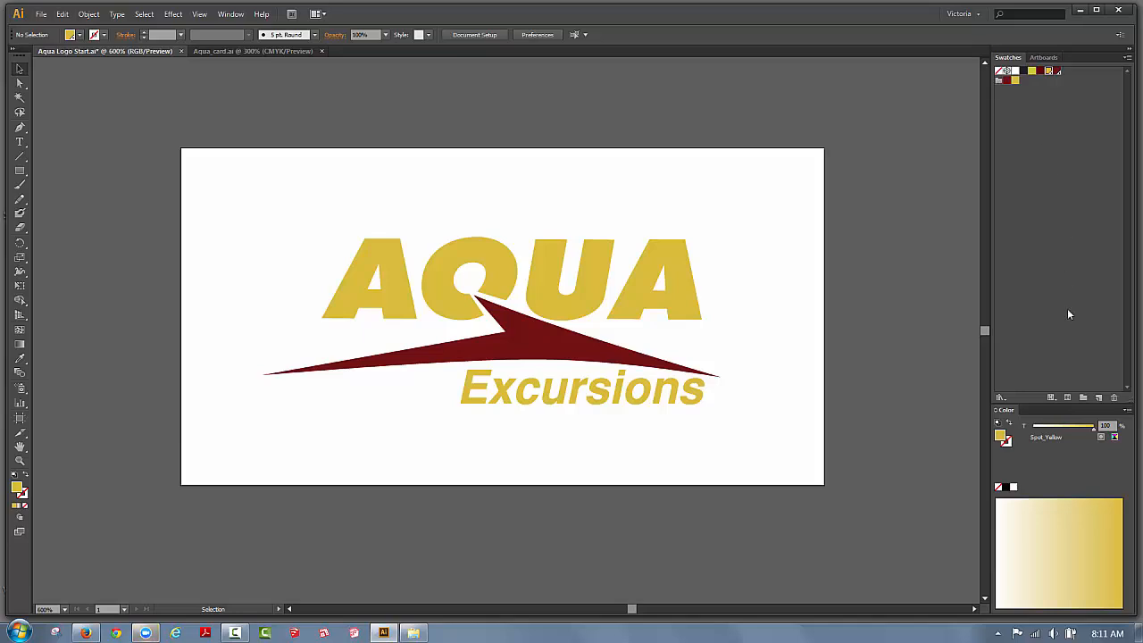
Create a colour group named Spot and drag the burgundy swatch into it.
{"action": "left_click", "coordinate": [1082, 396]}
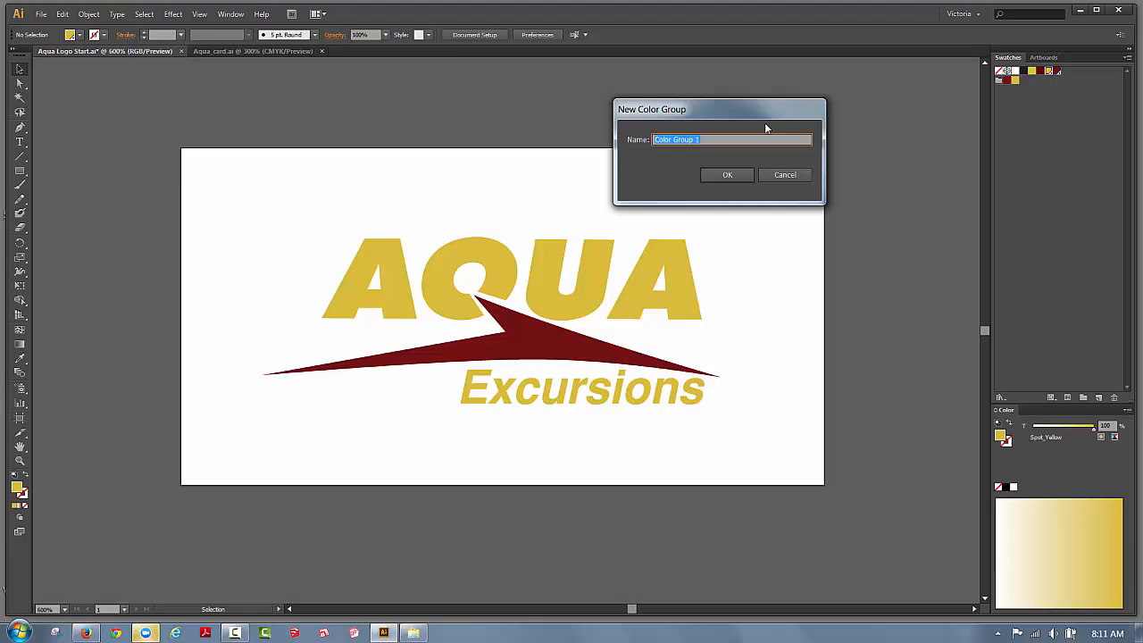
{"action": "type", "text": "So"}
{"action": "key", "text": "BackSpace"}
{"action": "type", "text": "pot"}
{"action": "left_click", "coordinate": [726, 174]}
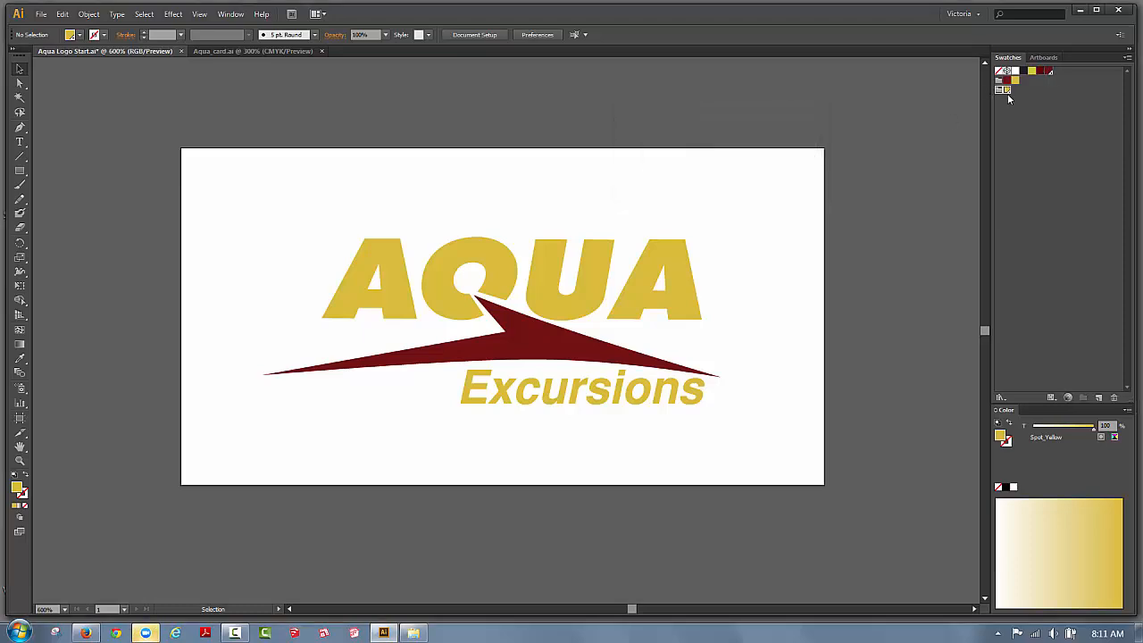
{"action": "left_click_drag", "start_coordinate": [1050, 71], "coordinate": [1009, 97]}
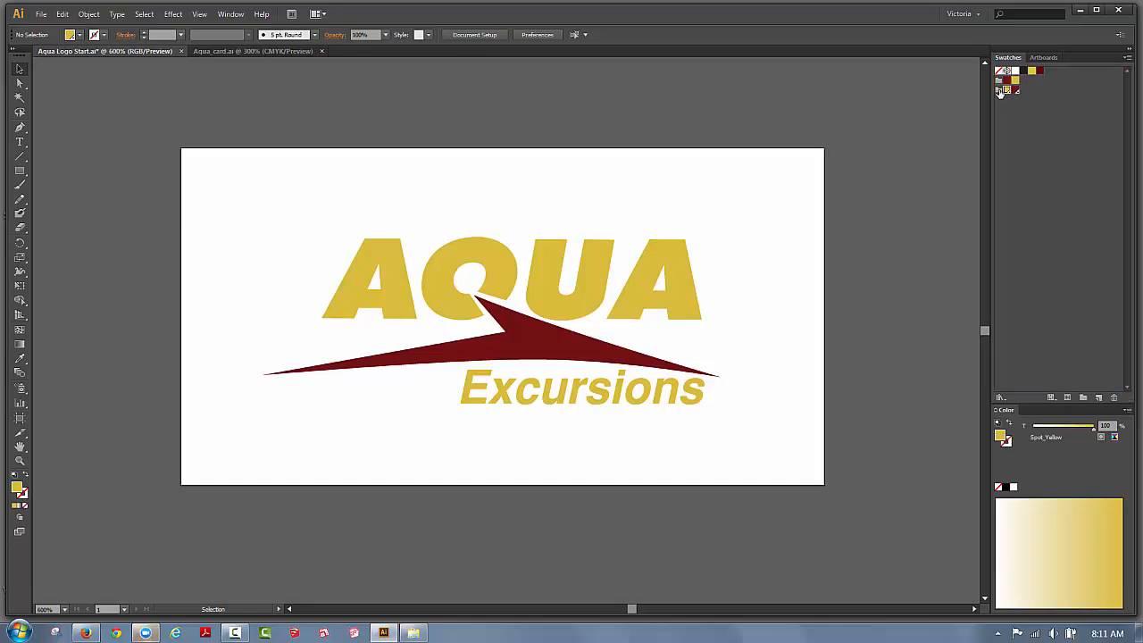
Inspect the new group, then check the colours on AQUA, Excursions and the swoosh.
{"action": "left_click", "coordinate": [1000, 91]}
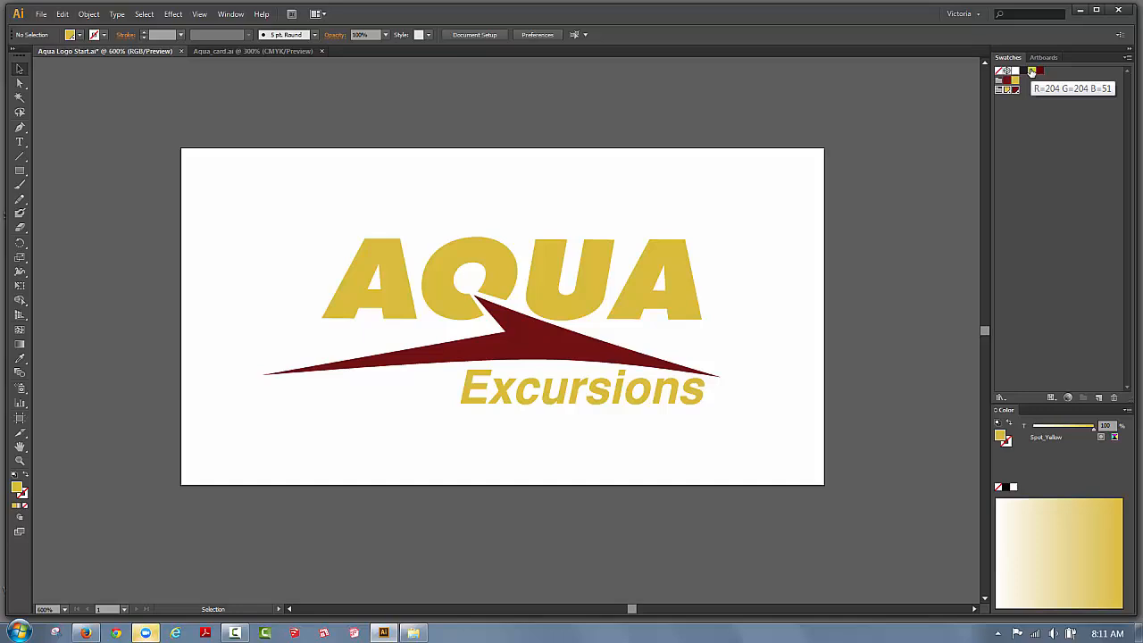
{"action": "left_click", "coordinate": [1018, 151]}
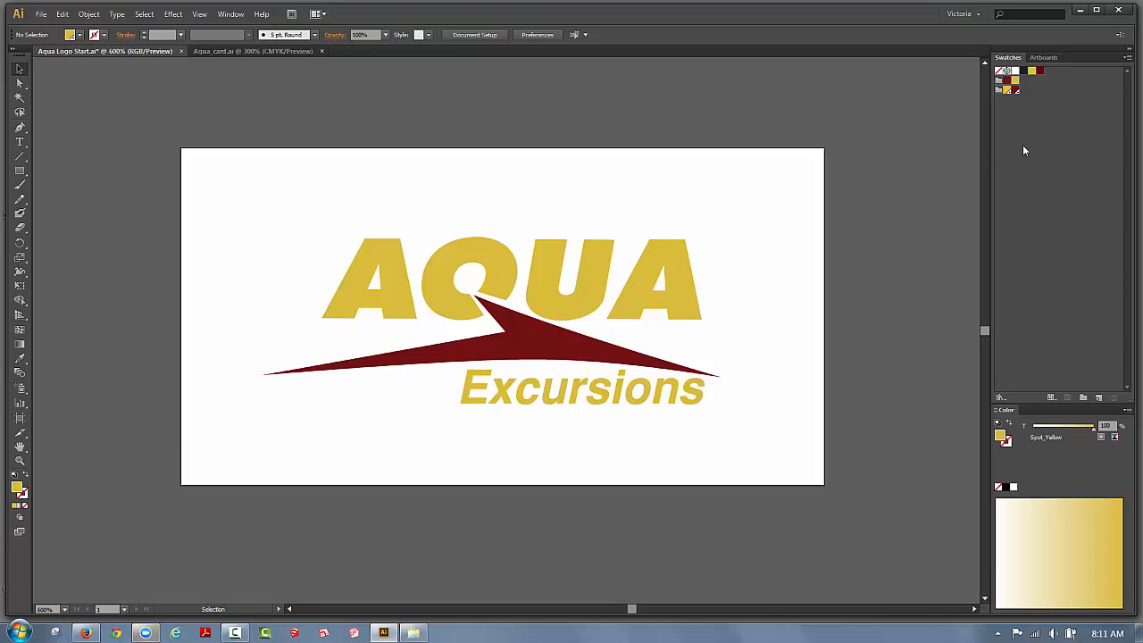
{"action": "left_click", "coordinate": [675, 252]}
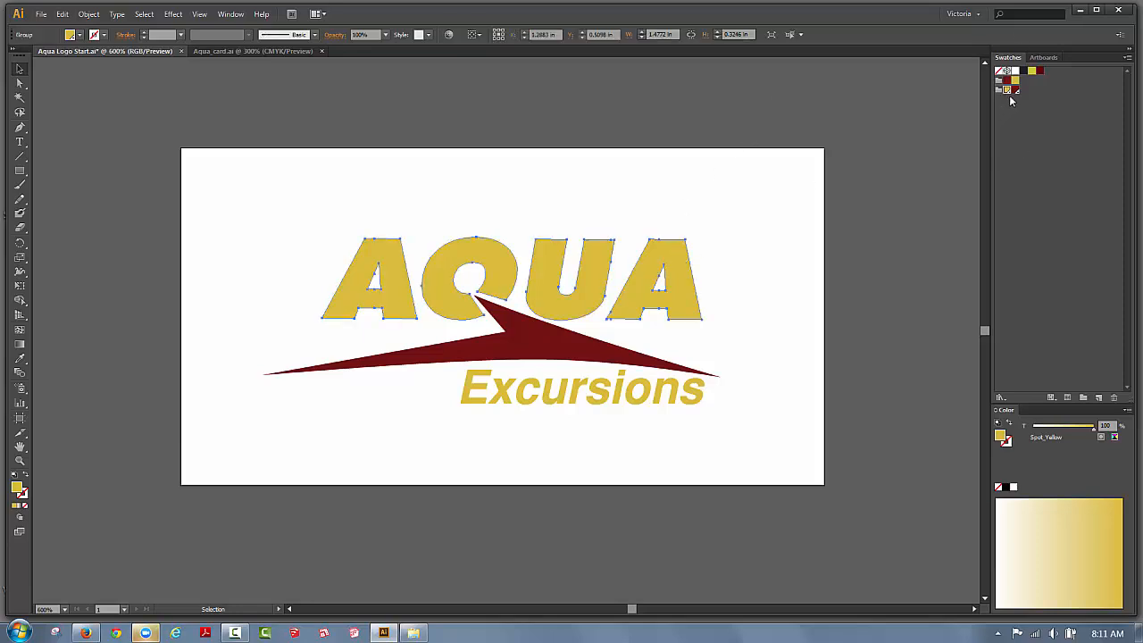
{"action": "left_click", "coordinate": [699, 394]}
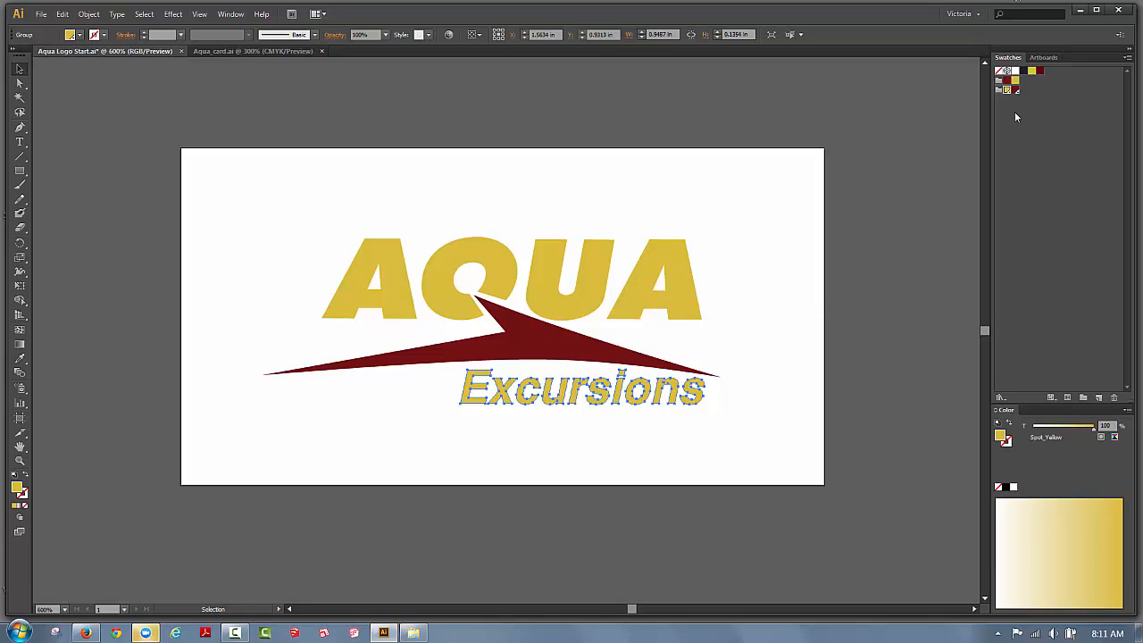
{"action": "left_click", "coordinate": [560, 346]}
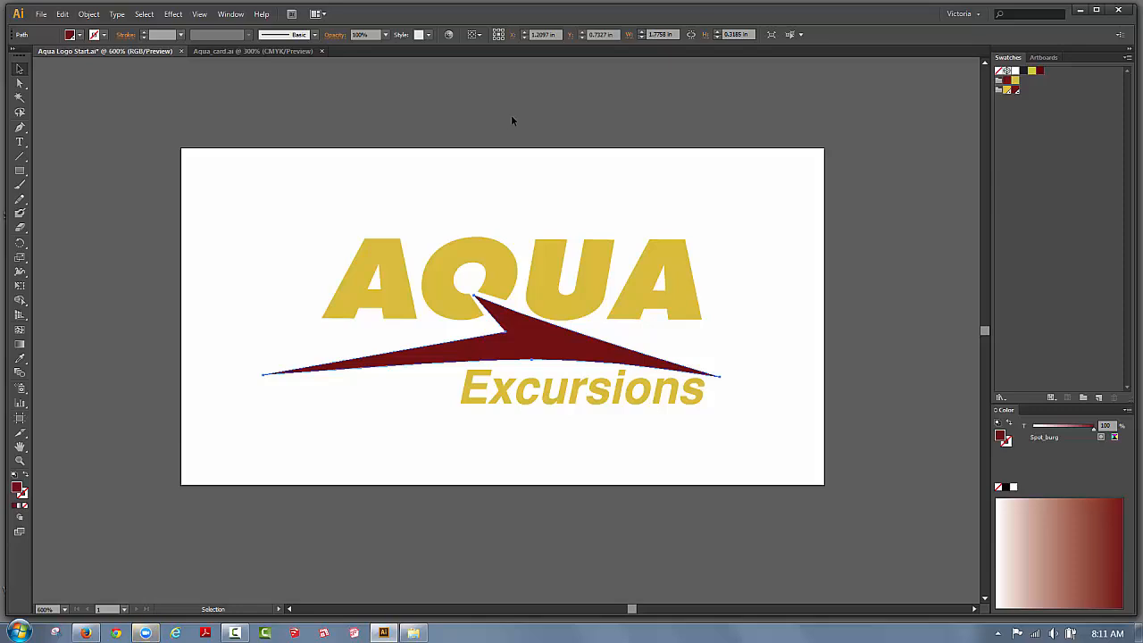
Show the Window > Swatch Libraries > Color Books list with PANTONE+ CMYK Coated.
{"action": "left_click", "coordinate": [234, 15]}
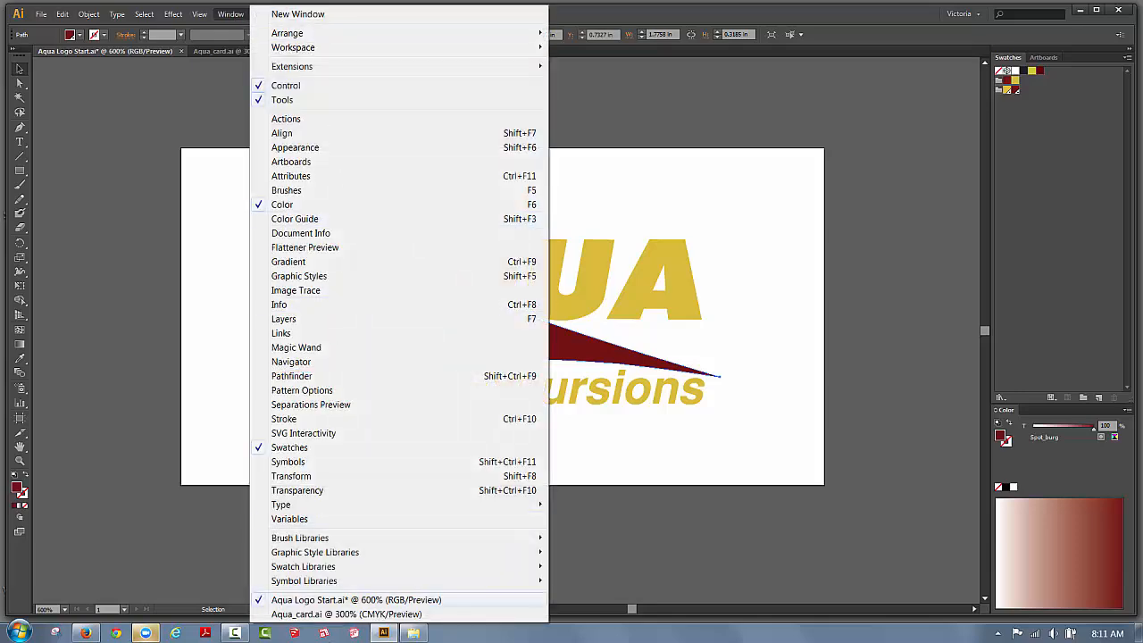
{"action": "mouse_move", "coordinate": [291, 569]}
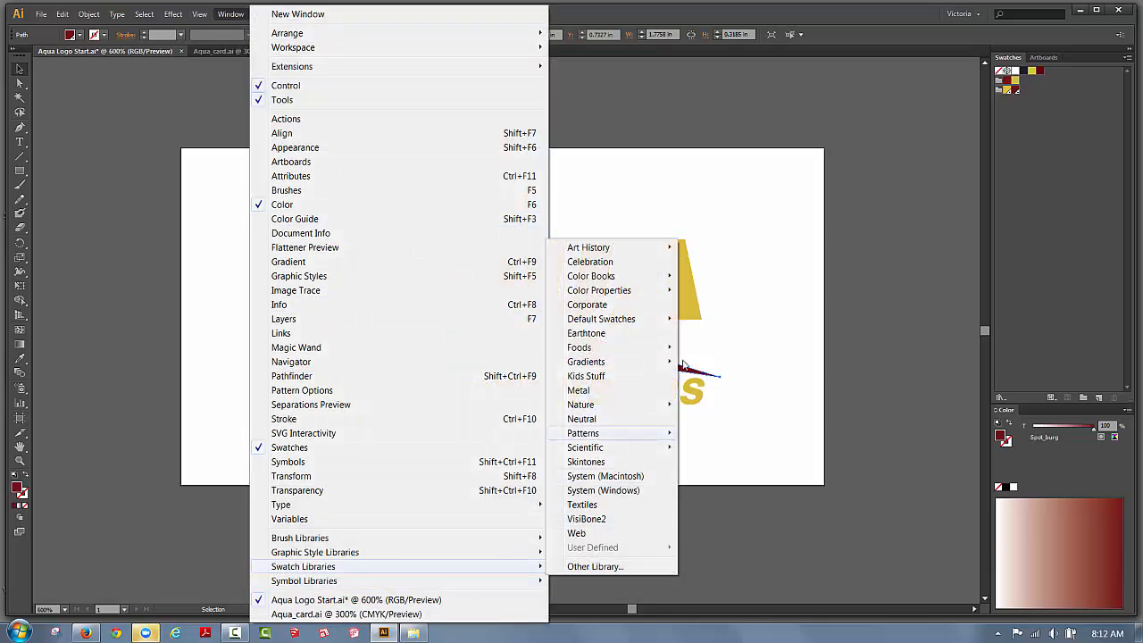
{"action": "mouse_move", "coordinate": [626, 279]}
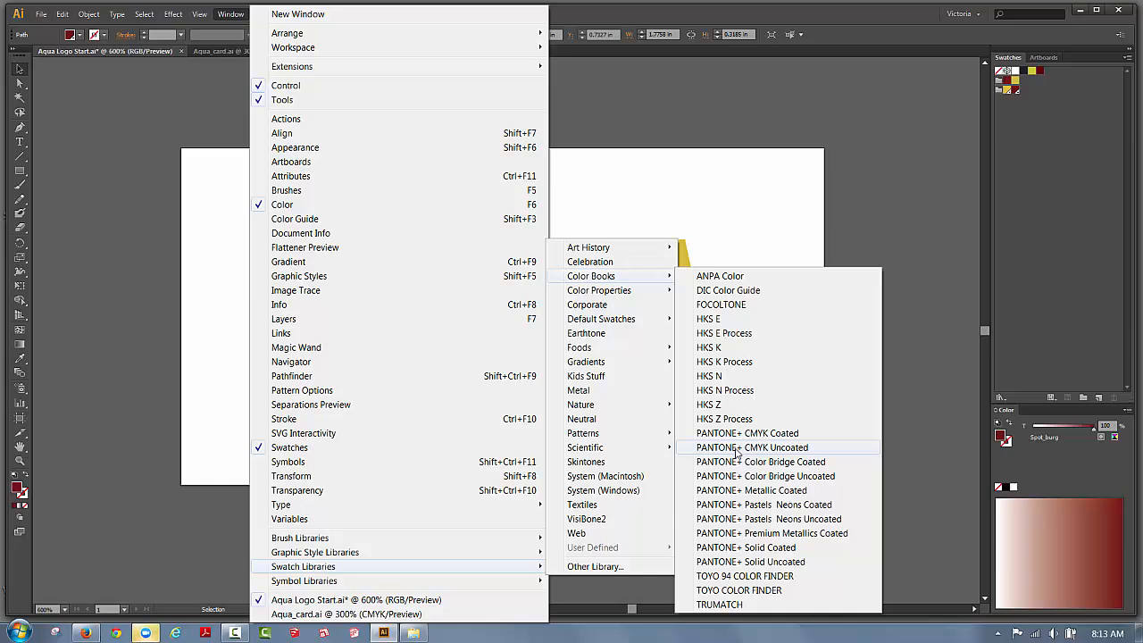
Open PANTONE+ CMYK Coated, place its panel right of the canvas, and scroll its swatches.
{"action": "left_click", "coordinate": [791, 436]}
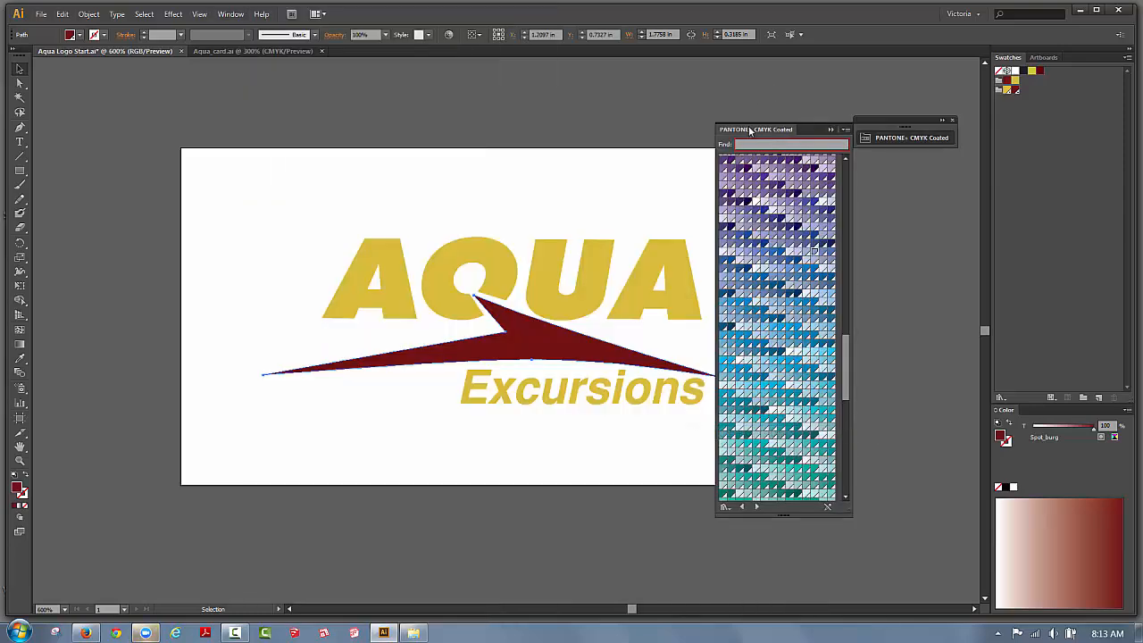
{"action": "left_click_drag", "start_coordinate": [750, 131], "coordinate": [848, 83]}
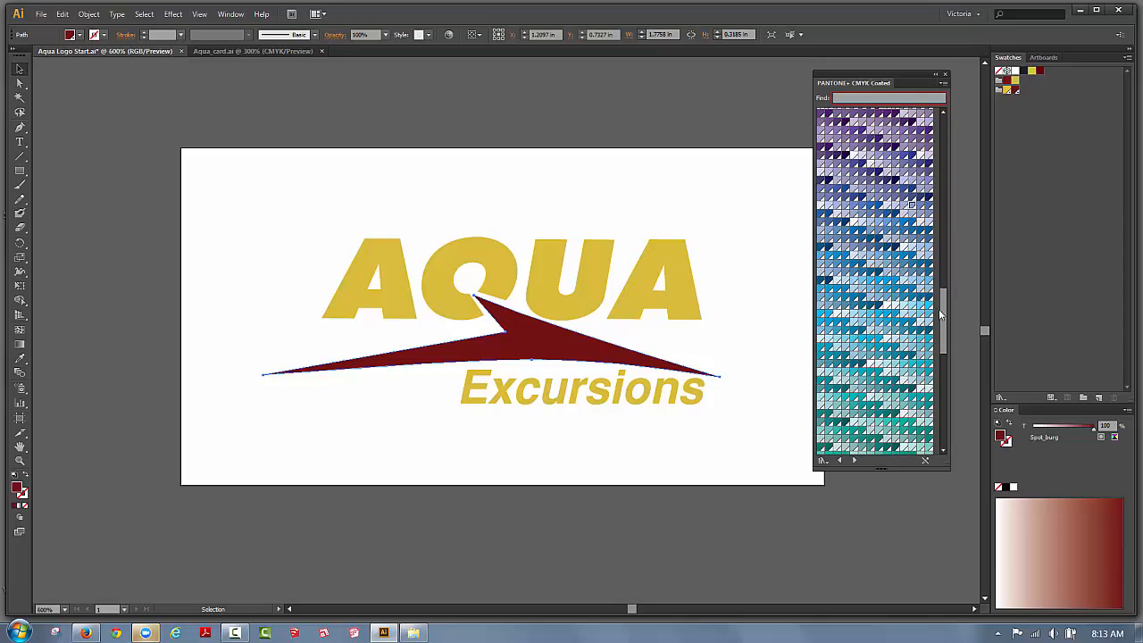
{"action": "left_click_drag", "start_coordinate": [942, 309], "coordinate": [946, 127]}
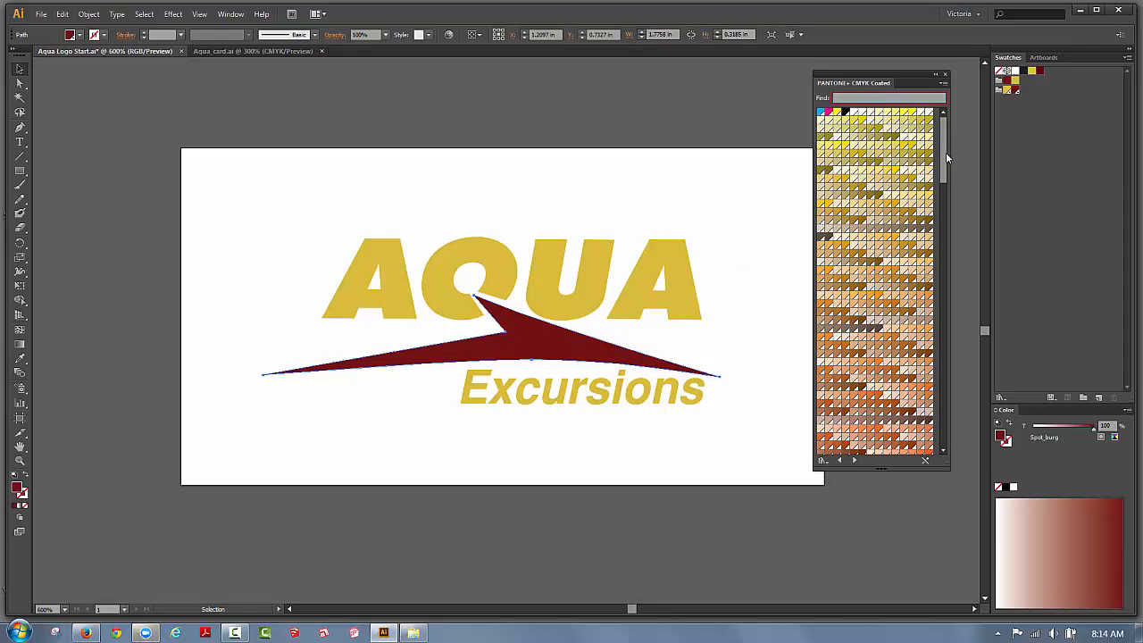
{"action": "left_click_drag", "start_coordinate": [945, 151], "coordinate": [931, 352]}
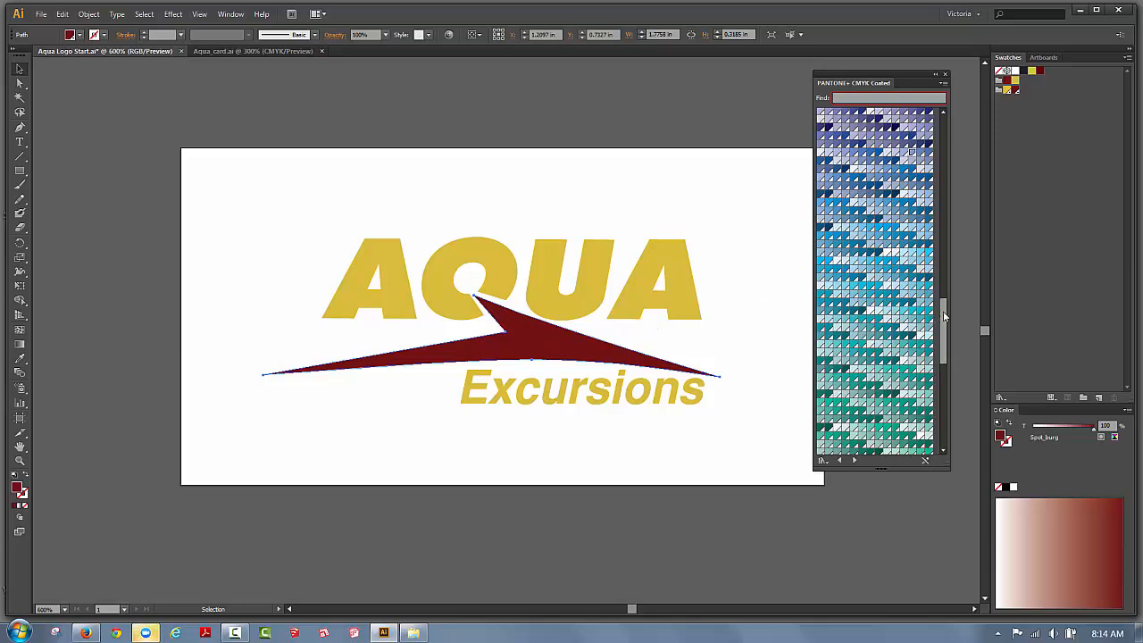
{"action": "left_click_drag", "start_coordinate": [943, 311], "coordinate": [942, 299]}
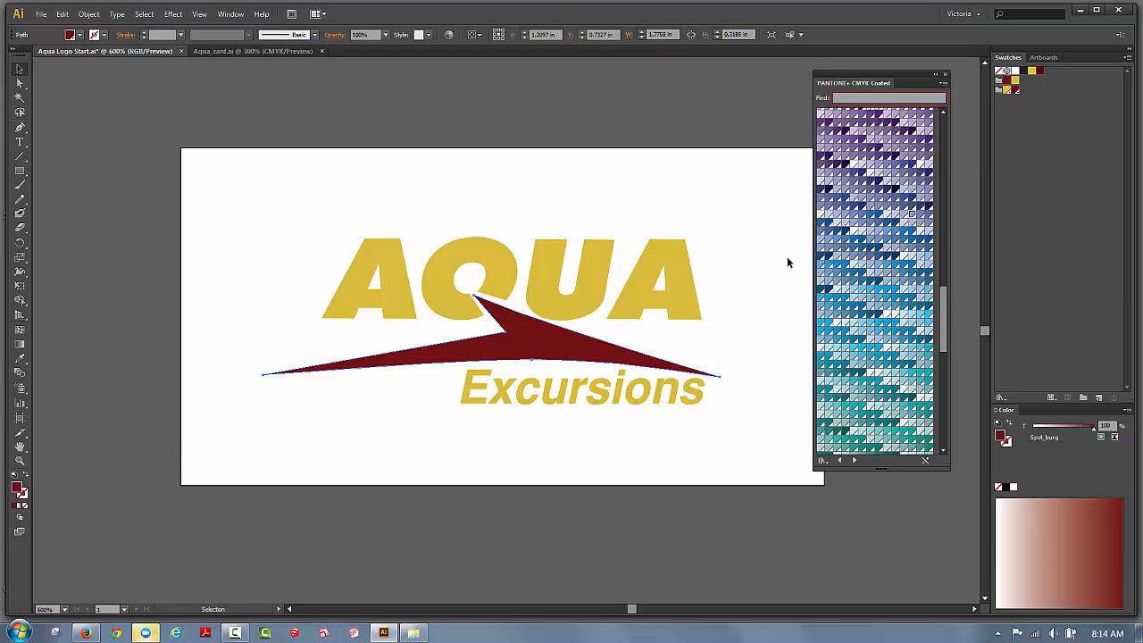
Fill the swoosh with PANTONE P 104-15 C after briefly trying PANTONE P 106-12 C.
{"action": "left_click", "coordinate": [821, 225]}
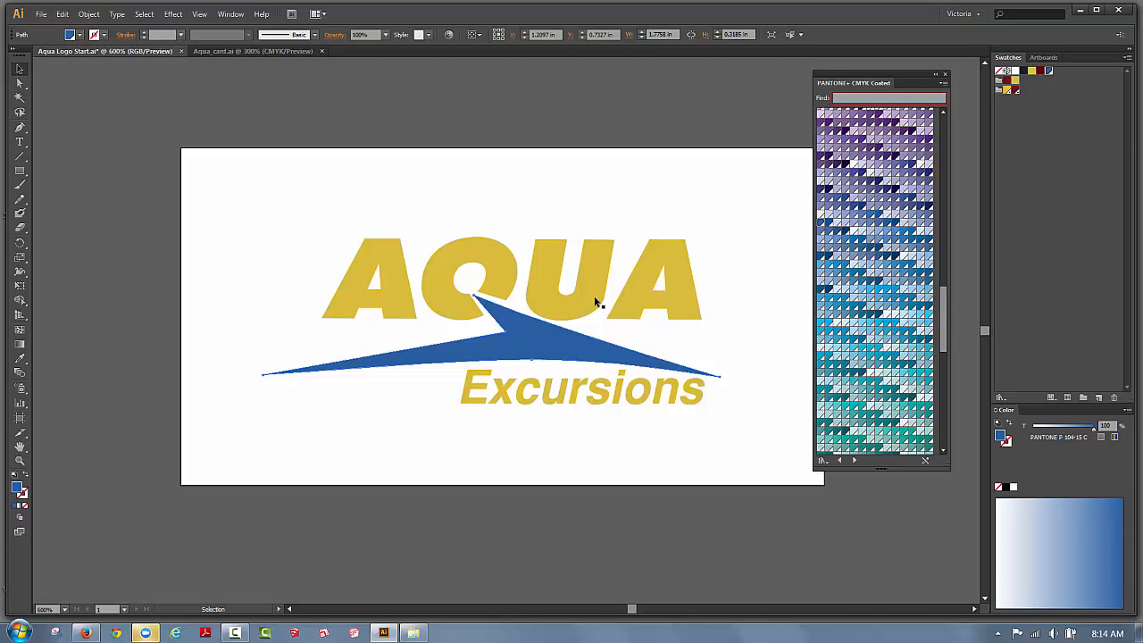
{"action": "left_click", "coordinate": [829, 239]}
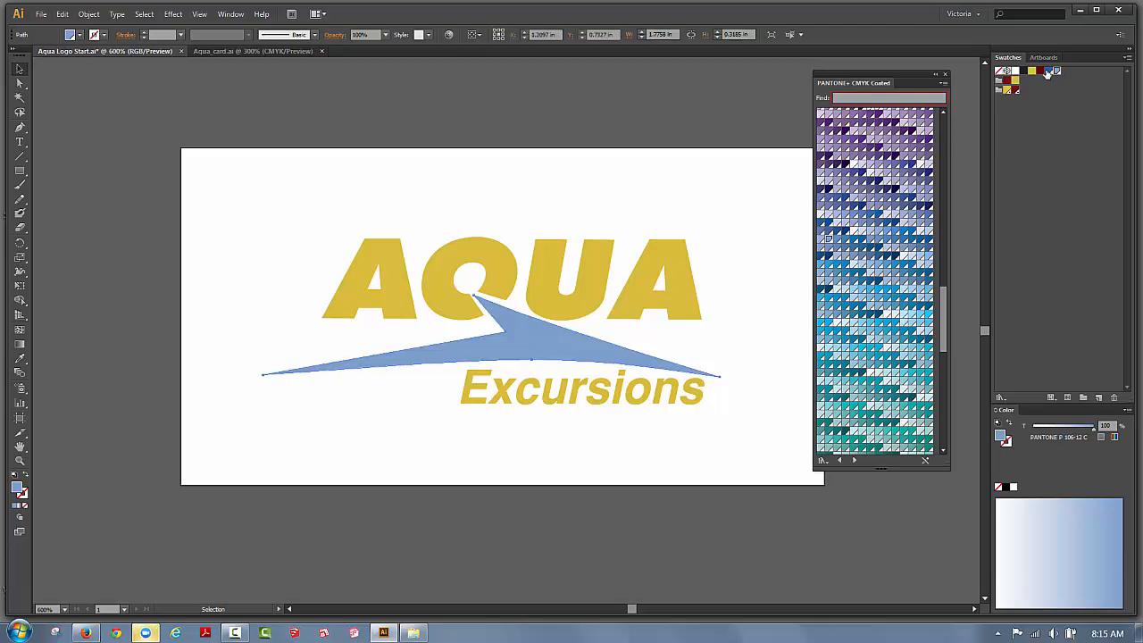
{"action": "left_click", "coordinate": [1055, 72]}
Fill the AQUA and Excursions lettering with PANTONE P 106-12 C, then deselect.
{"action": "left_click", "coordinate": [591, 277]}
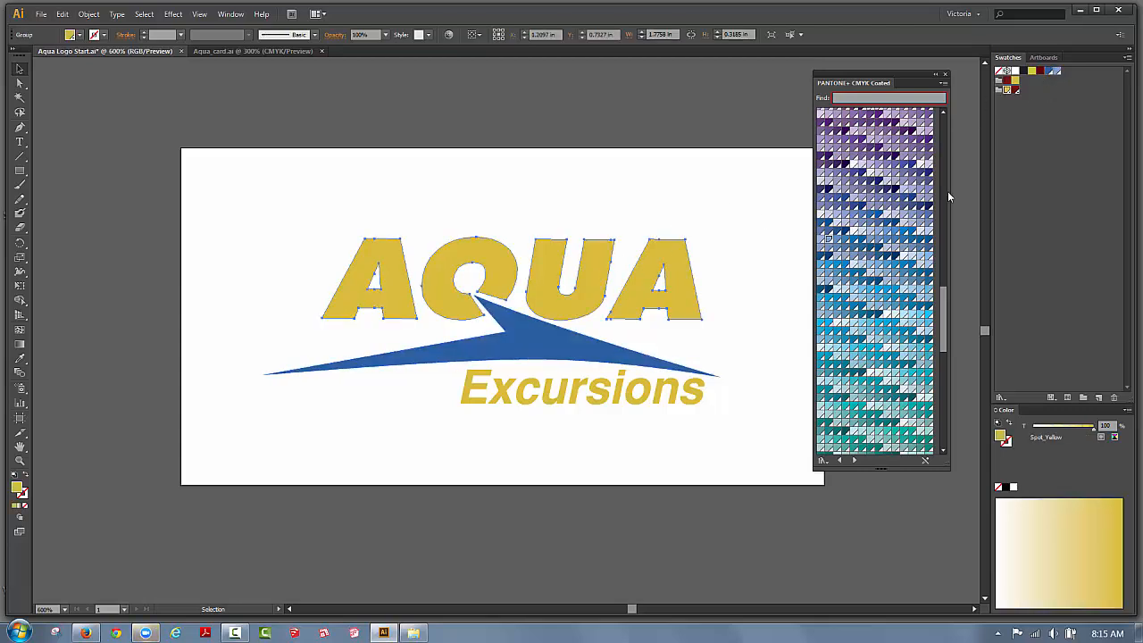
{"action": "left_click", "coordinate": [1056, 74]}
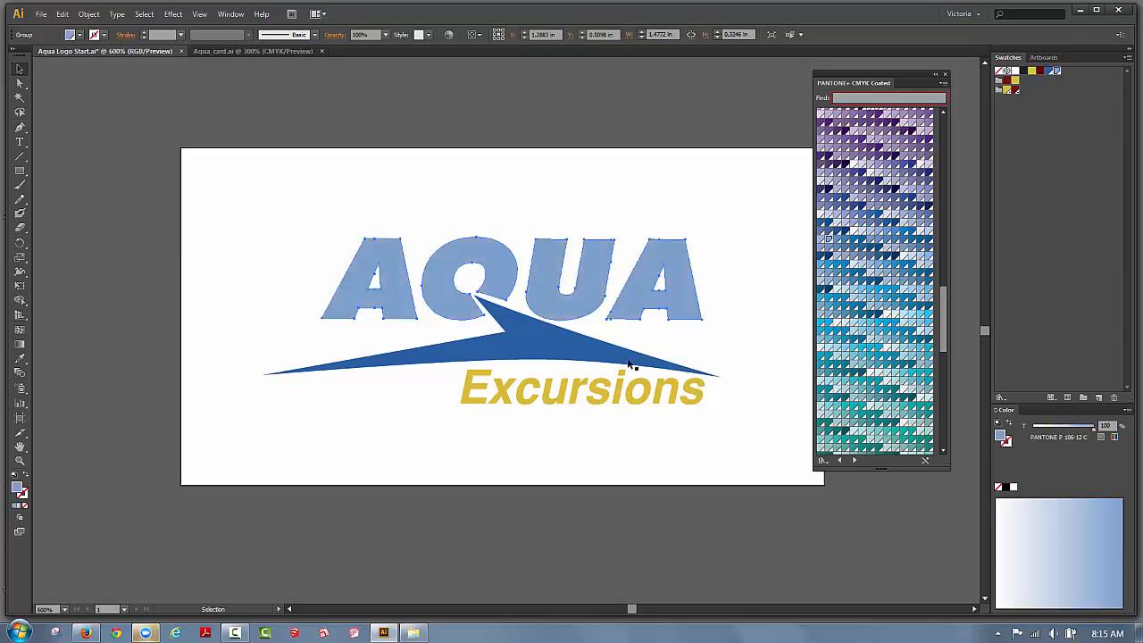
{"action": "left_click", "coordinate": [622, 398]}
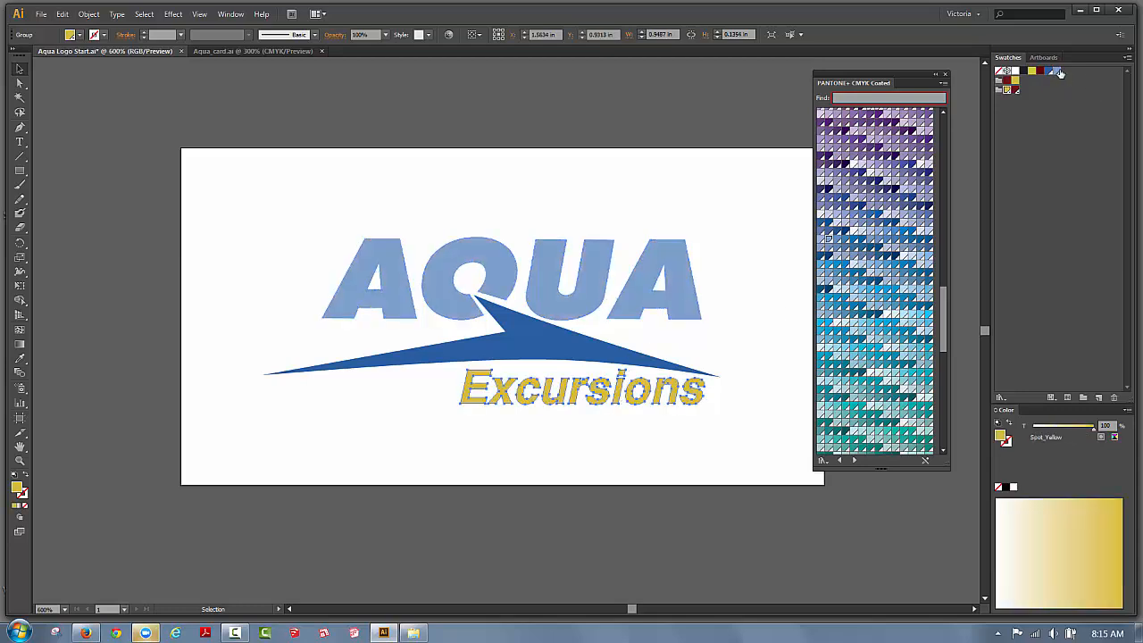
{"action": "left_click", "coordinate": [1056, 72]}
{"action": "left_click", "coordinate": [742, 203]}
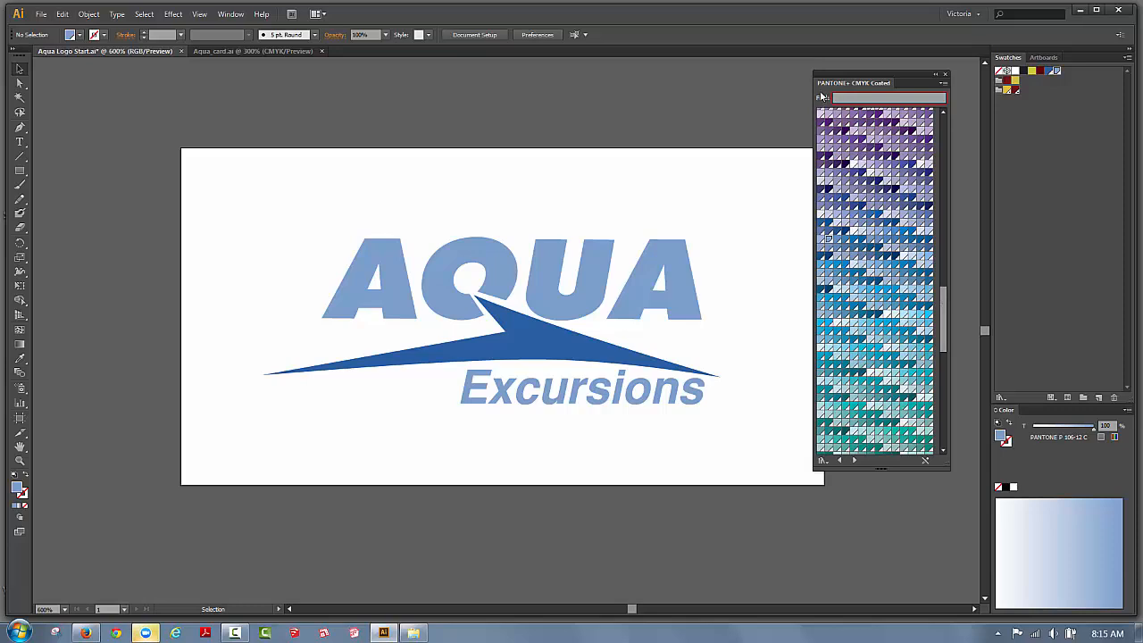
Convert the PANTONE P 106-12 C swatch to a spot colour.
{"action": "double_click", "coordinate": [1056, 71]}
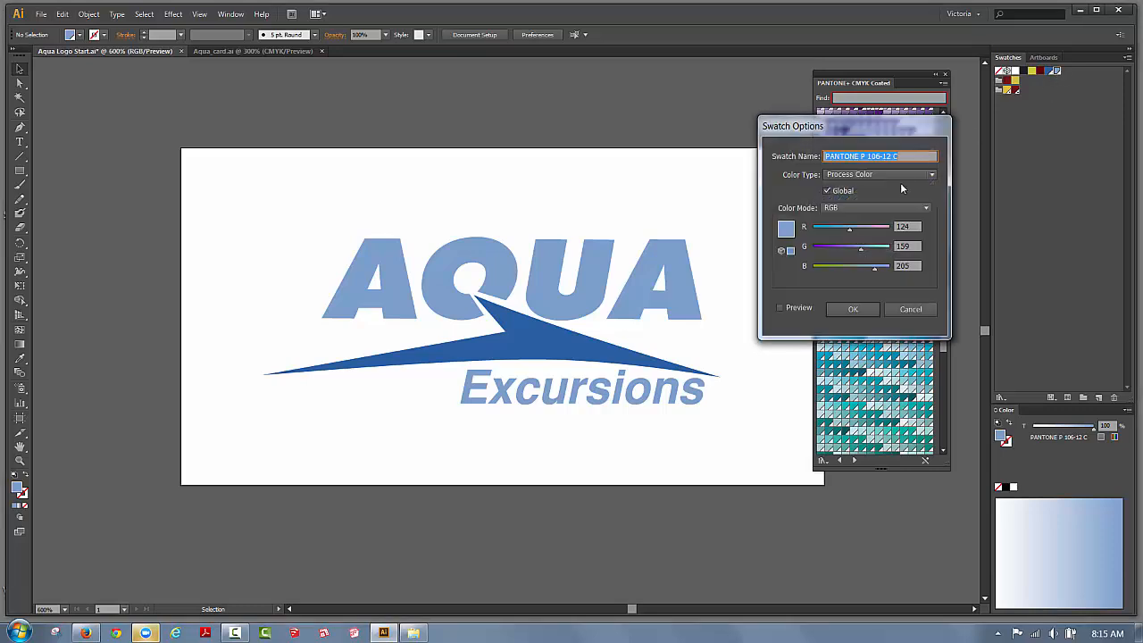
{"action": "left_click", "coordinate": [873, 173]}
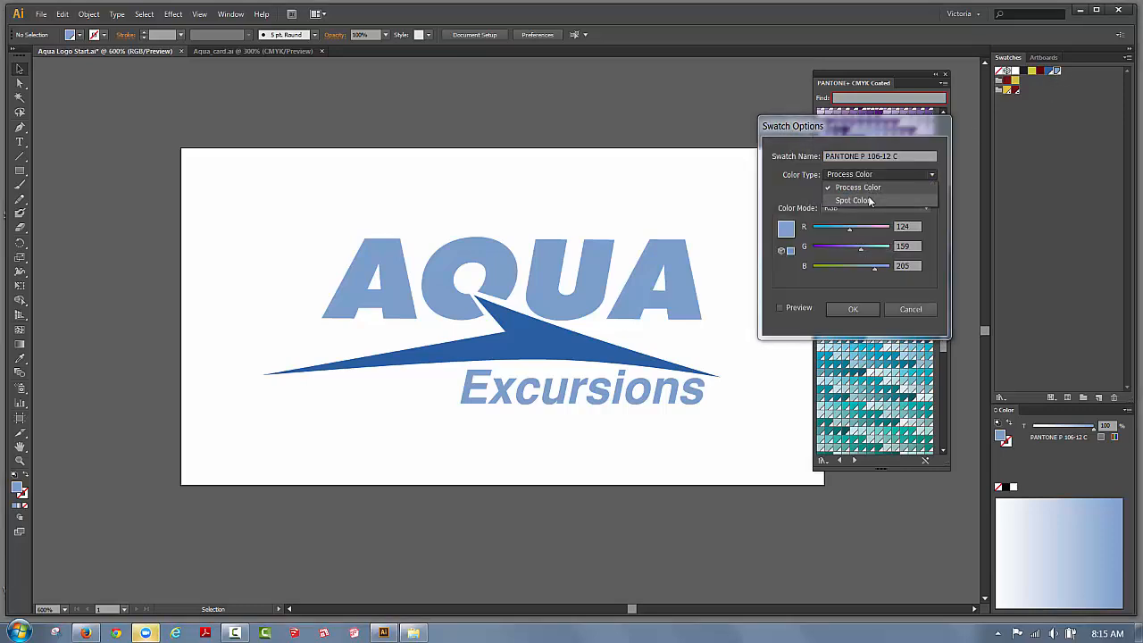
{"action": "left_click", "coordinate": [872, 200]}
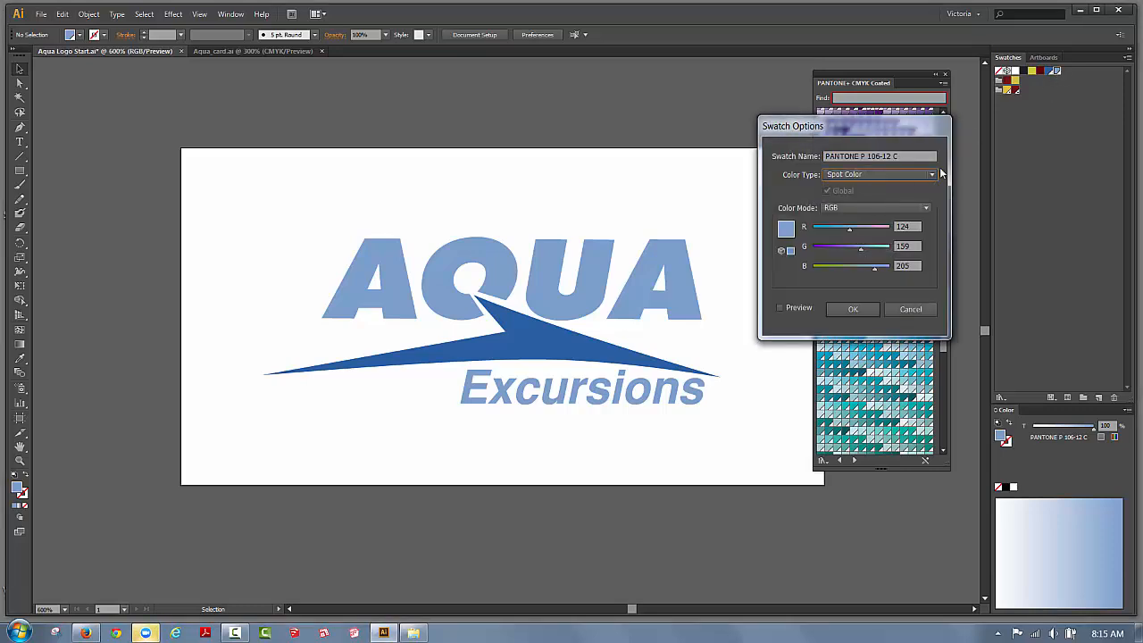
{"action": "left_click", "coordinate": [853, 309]}
Make PANTONE P 104-15 C a spot colour and move it into the colour group.
{"action": "double_click", "coordinate": [1050, 73]}
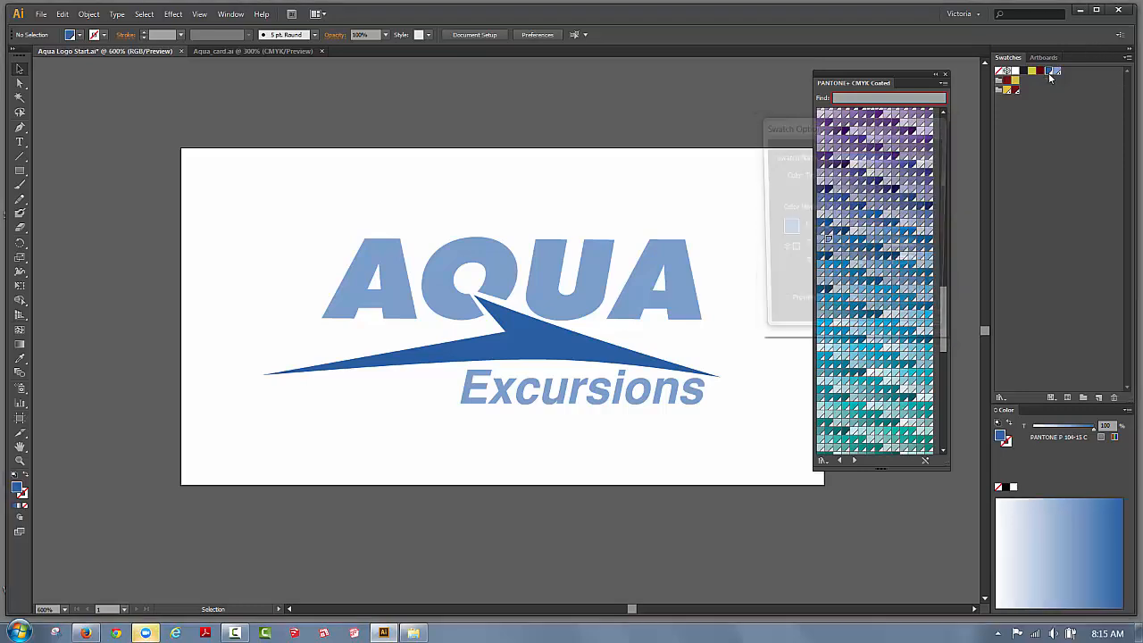
{"action": "left_click", "coordinate": [868, 175]}
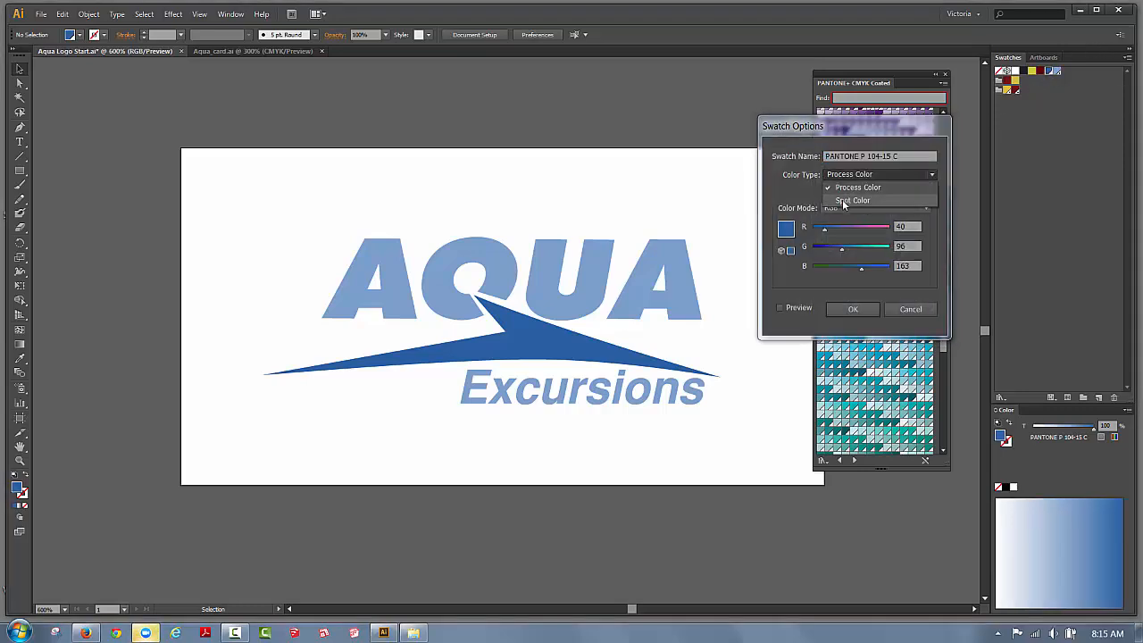
{"action": "left_click", "coordinate": [842, 199]}
{"action": "left_click", "coordinate": [865, 308]}
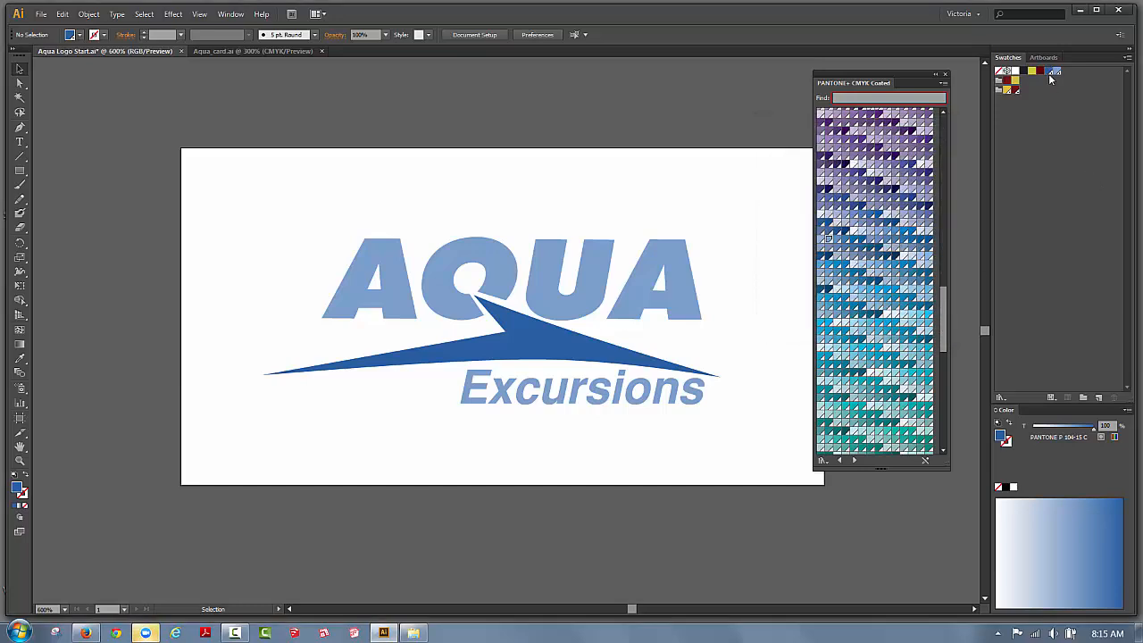
{"action": "left_click_drag", "start_coordinate": [1050, 80], "coordinate": [1026, 92]}
{"action": "left_click", "coordinate": [1036, 138]}
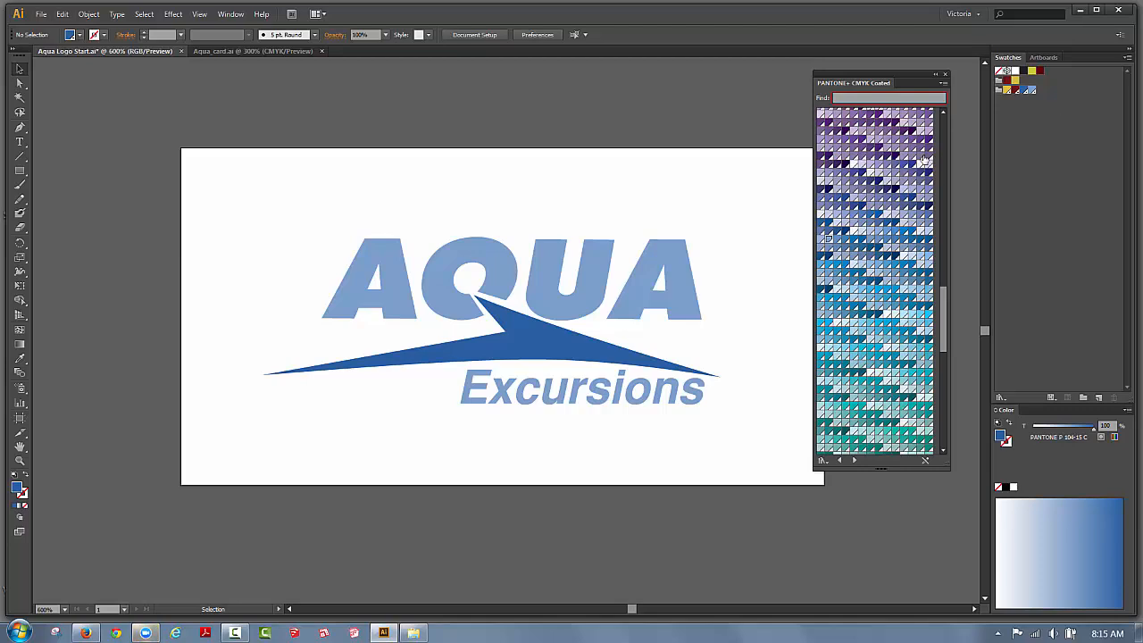
Fill the AQUA letters and the Excursions text with Spot_Yellow.
{"action": "left_click", "coordinate": [643, 270]}
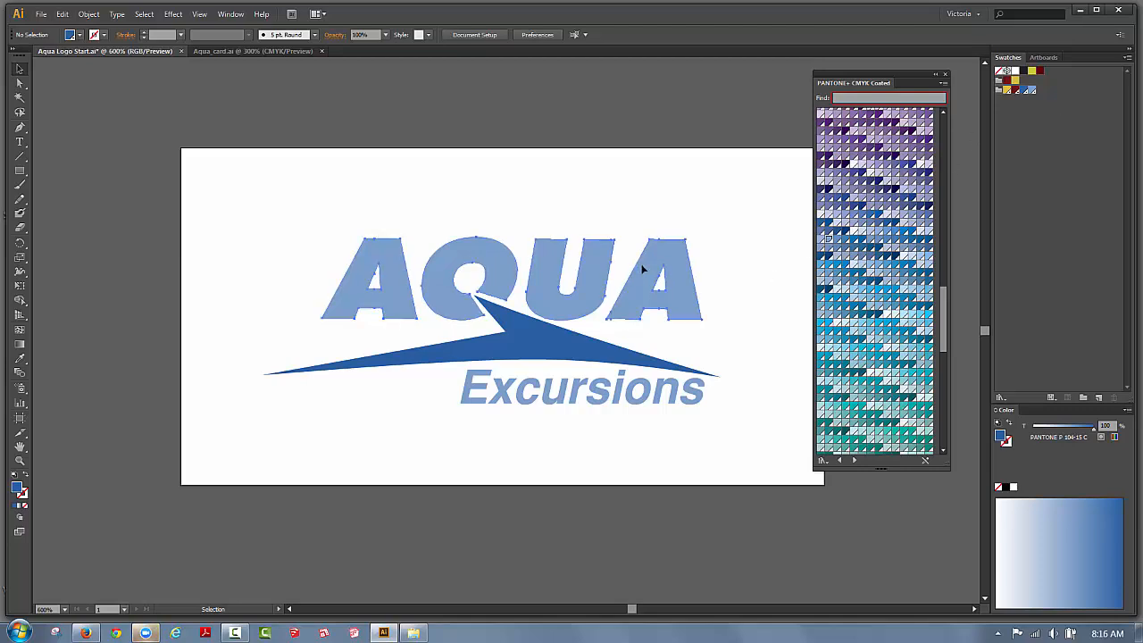
{"action": "left_click", "coordinate": [1007, 90]}
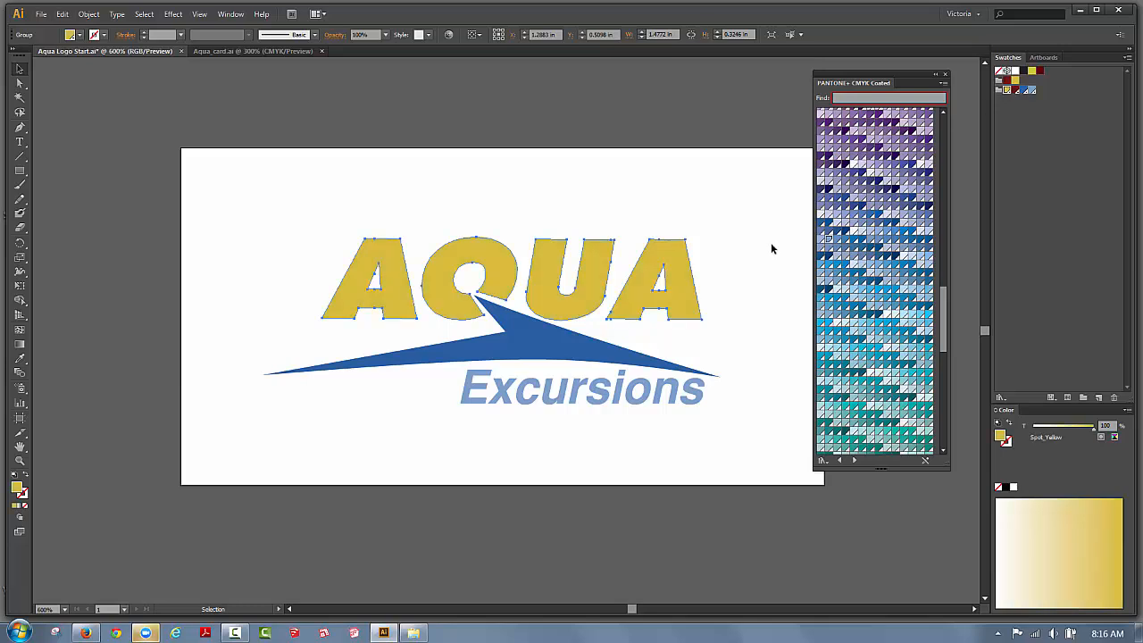
{"action": "left_click", "coordinate": [629, 402]}
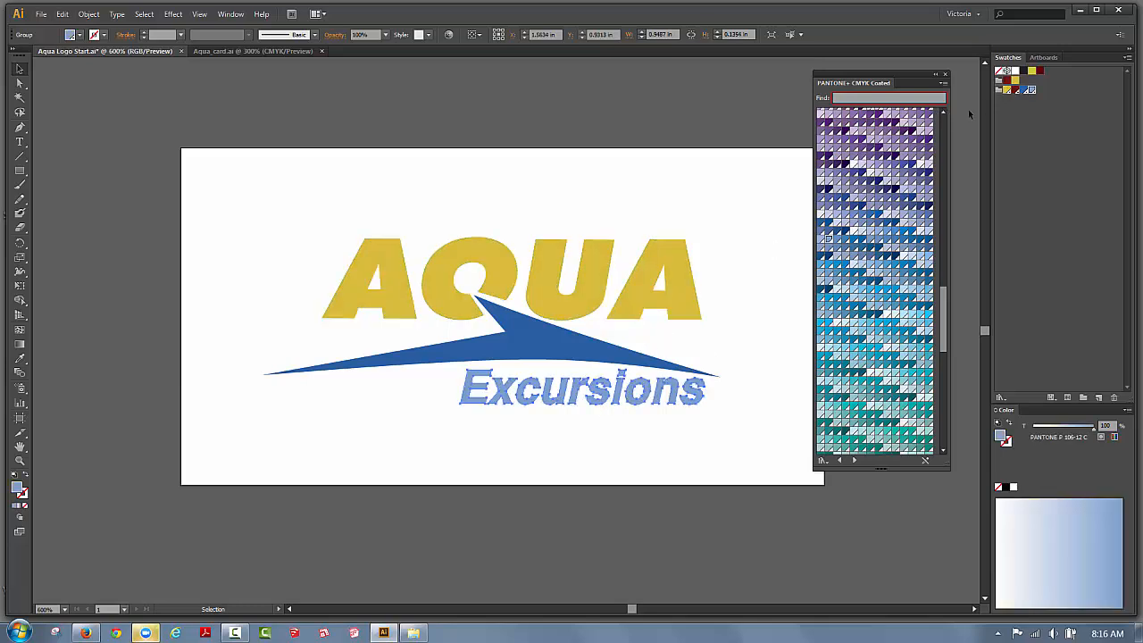
{"action": "left_click", "coordinate": [1007, 90]}
Fill the swoosh with Spot_burg and close the Pantone swatch library.
{"action": "left_click", "coordinate": [551, 330]}
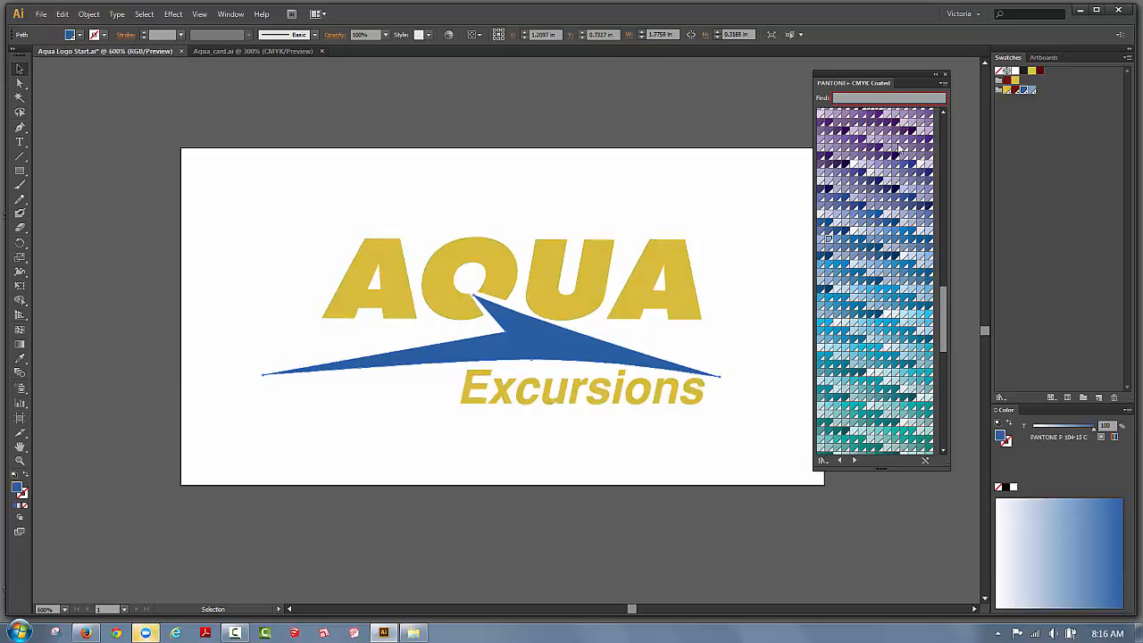
{"action": "left_click", "coordinate": [1016, 91]}
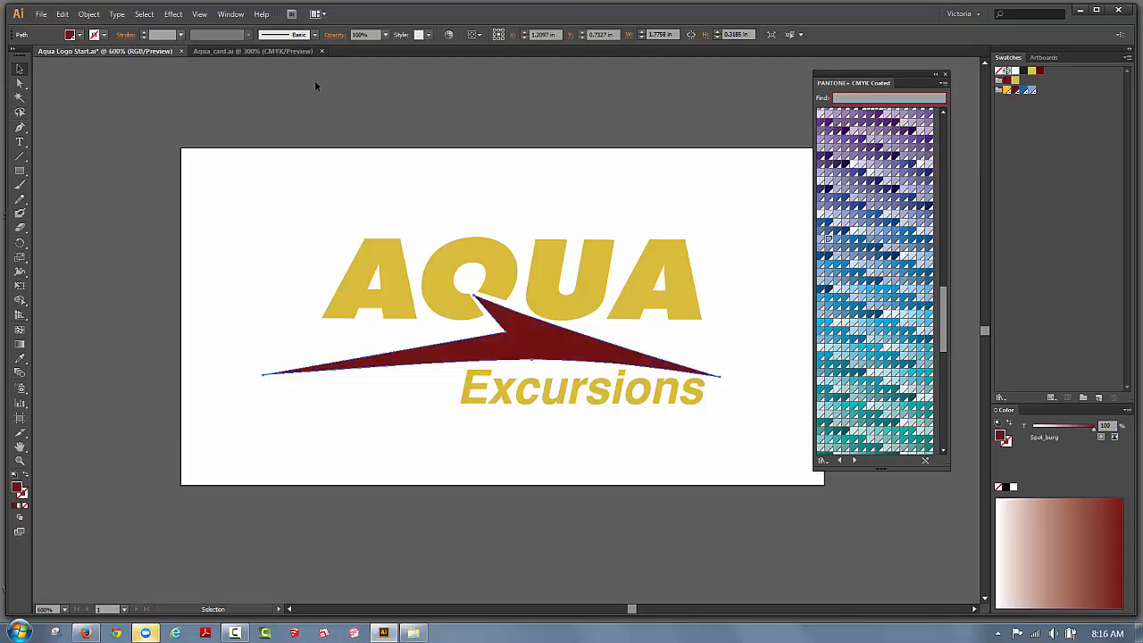
{"action": "left_click", "coordinate": [944, 74]}
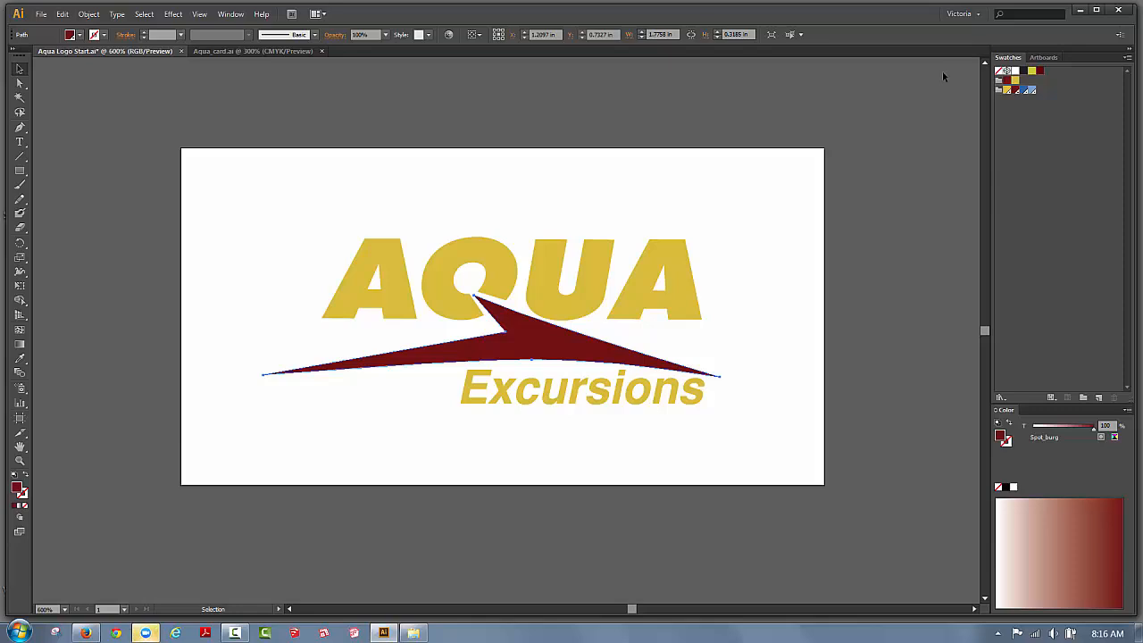
Deselect the artwork and save the document.
{"action": "left_click", "coordinate": [360, 184]}
{"action": "left_click", "coordinate": [41, 14]}
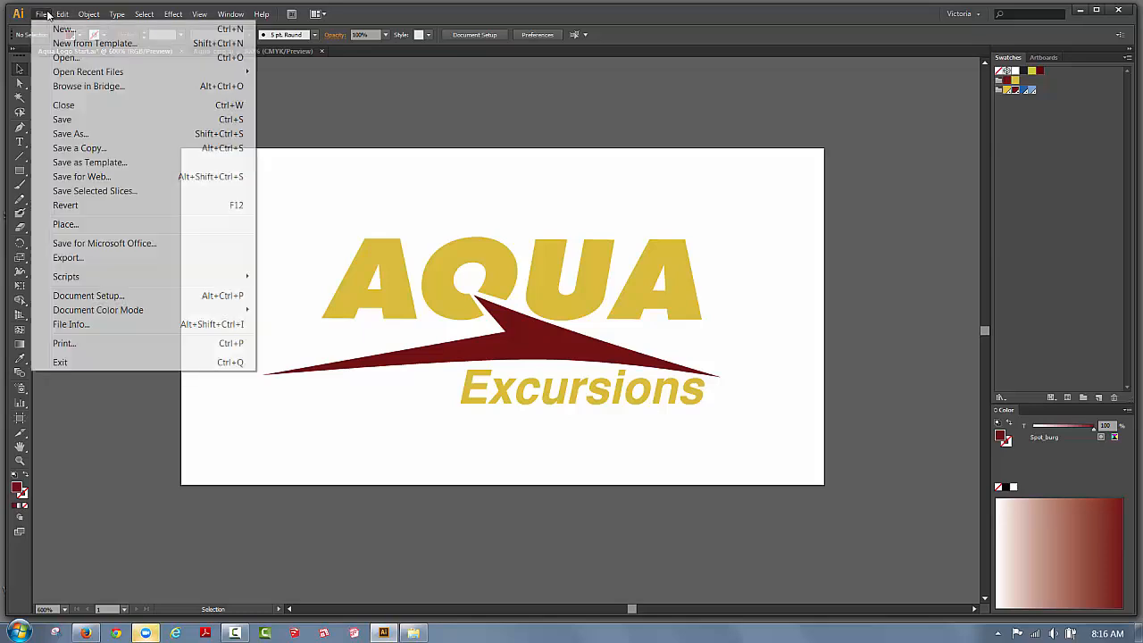
{"action": "left_click", "coordinate": [60, 121]}
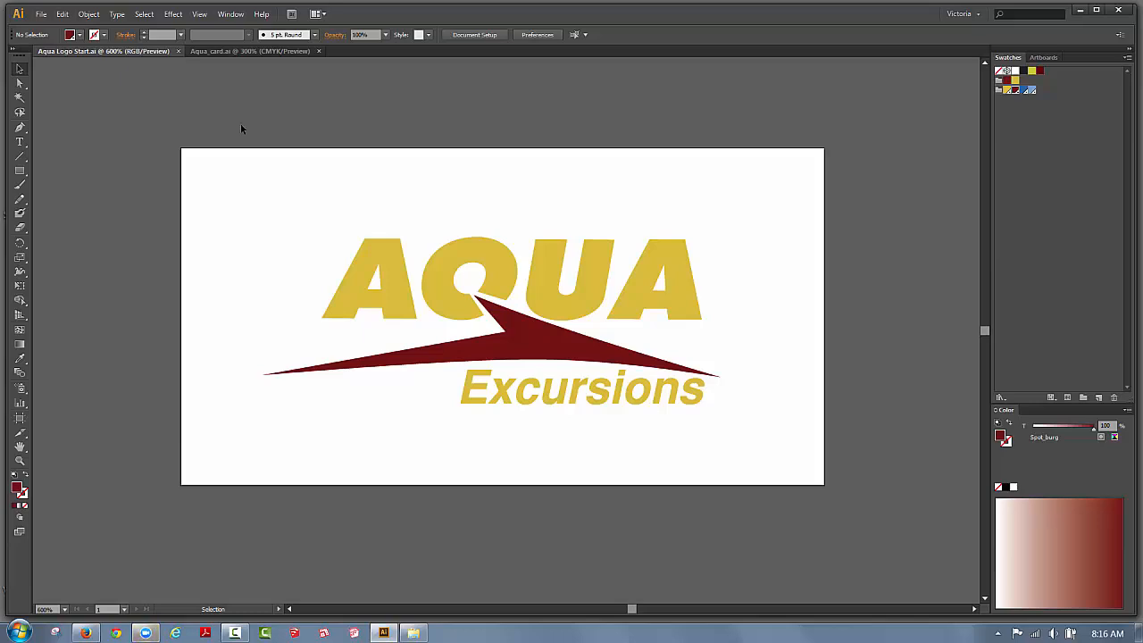
Check the burgundy swoosh and yellow AQUA fills, then deselect everything.
{"action": "left_click", "coordinate": [534, 344]}
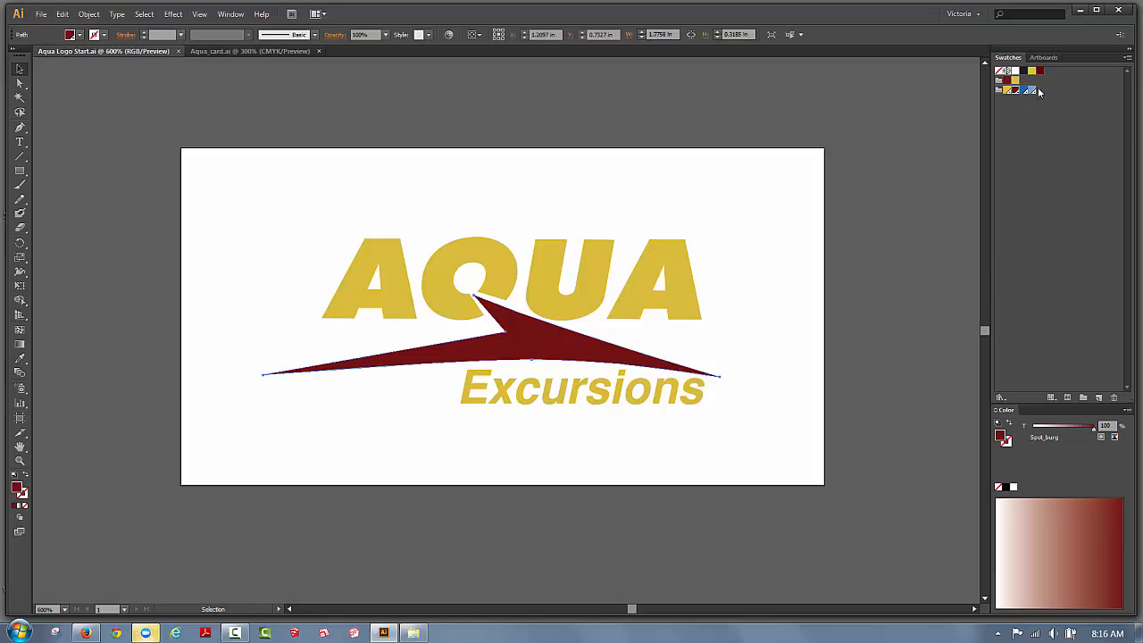
{"action": "left_click", "coordinate": [684, 273]}
{"action": "left_click", "coordinate": [715, 270]}
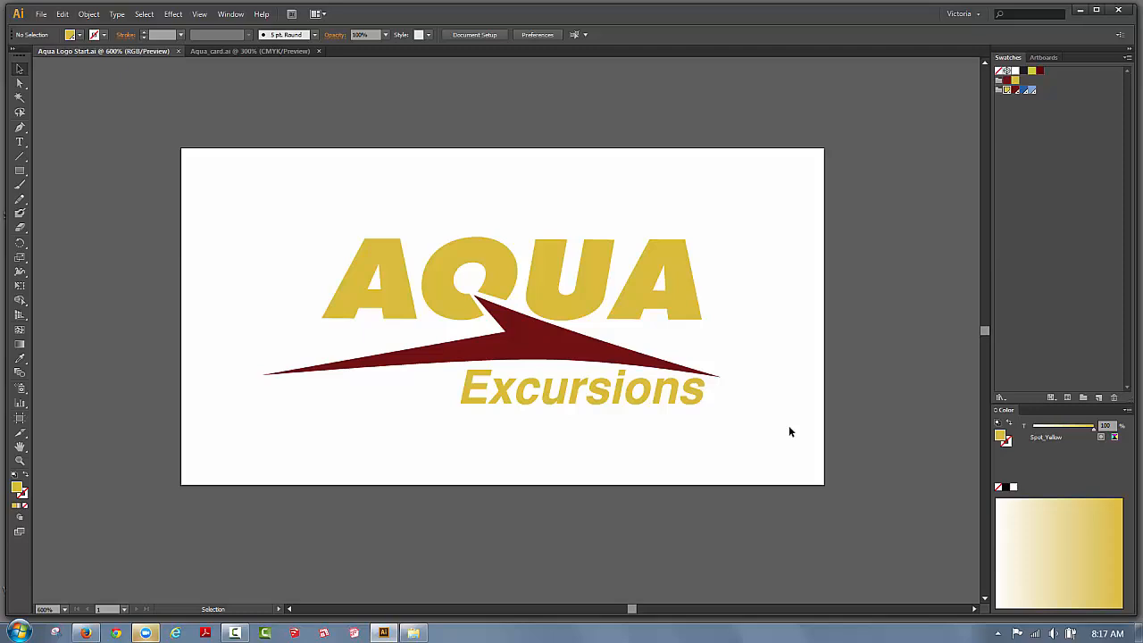
Set the artboard preset to Fit to Artwork Bounds, trimming it to 1.78 by 0.65 in.
{"action": "left_click", "coordinate": [1038, 60]}
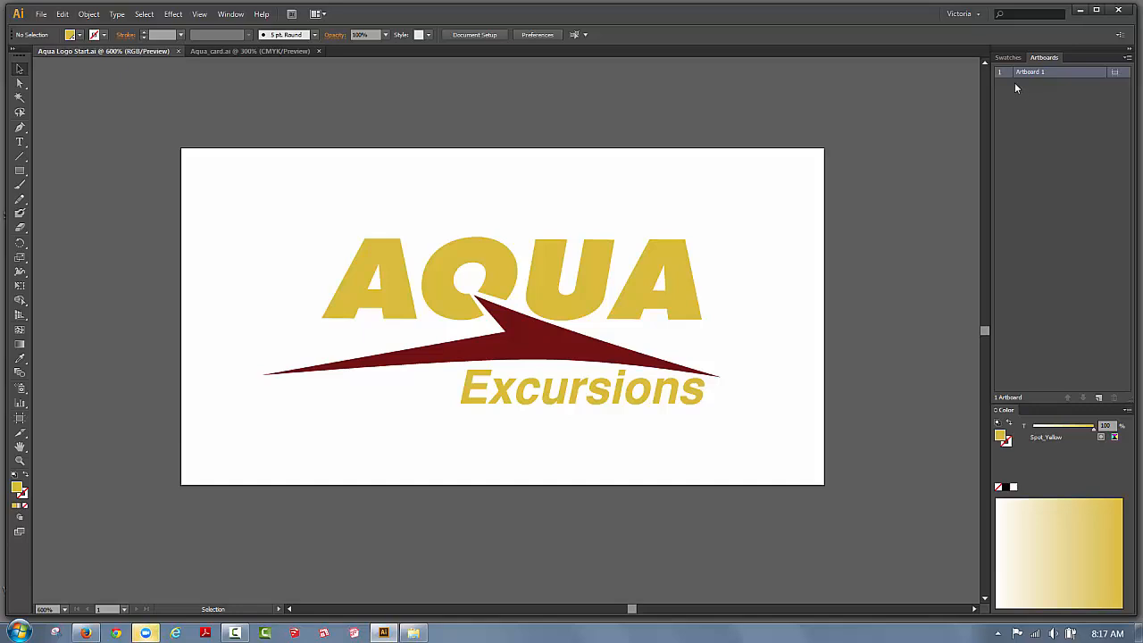
{"action": "left_click", "coordinate": [1128, 58]}
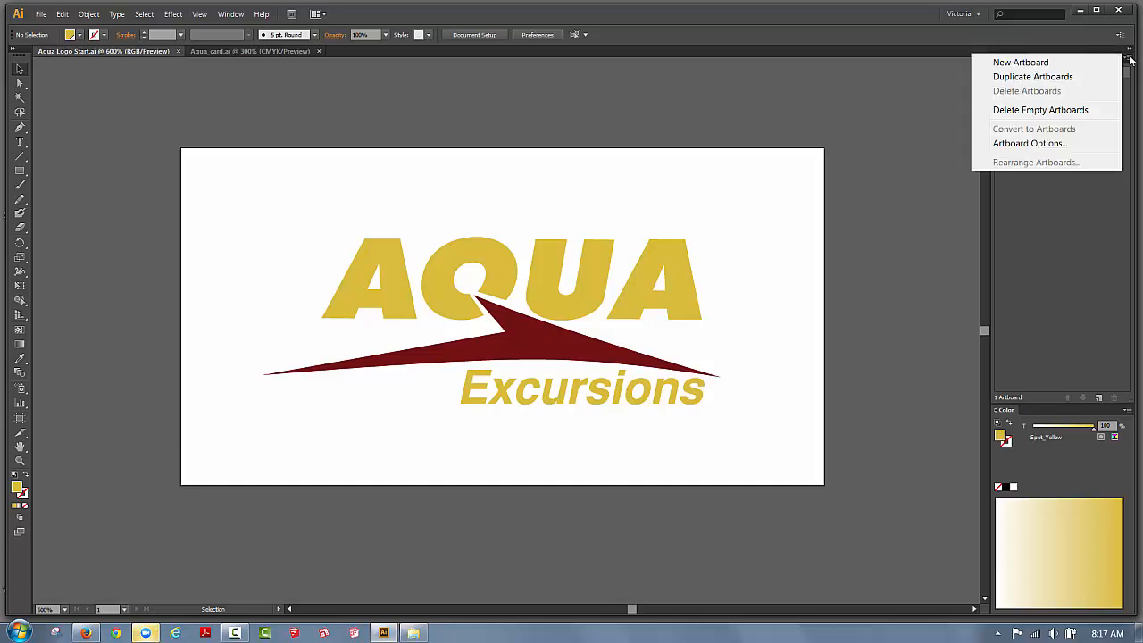
{"action": "left_click", "coordinate": [1028, 143]}
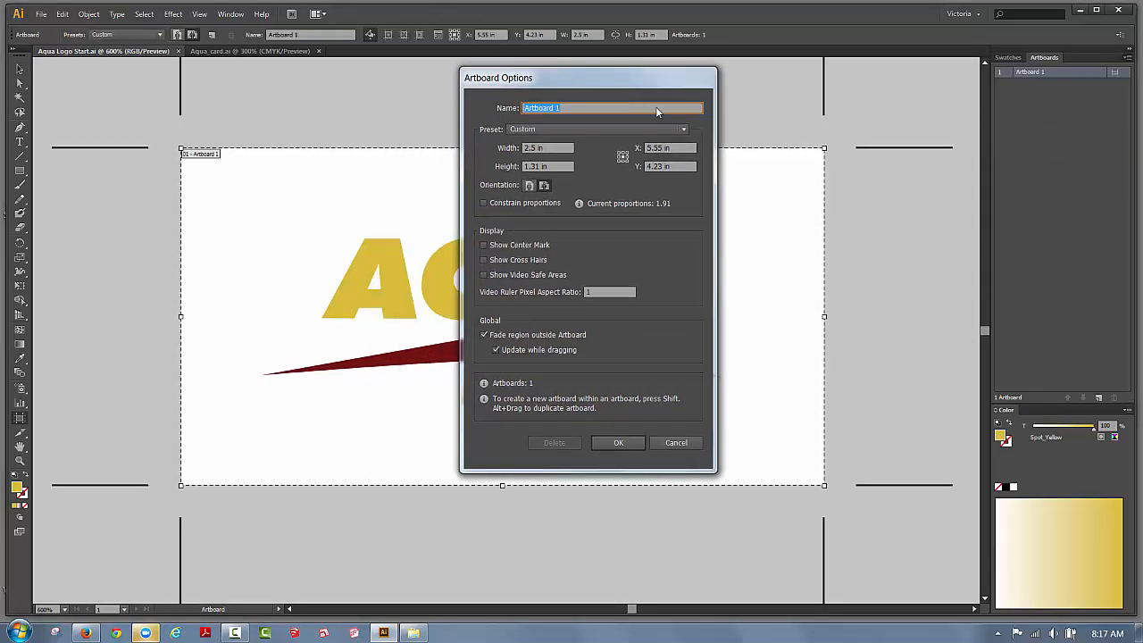
{"action": "left_click_drag", "start_coordinate": [655, 78], "coordinate": [971, 134]}
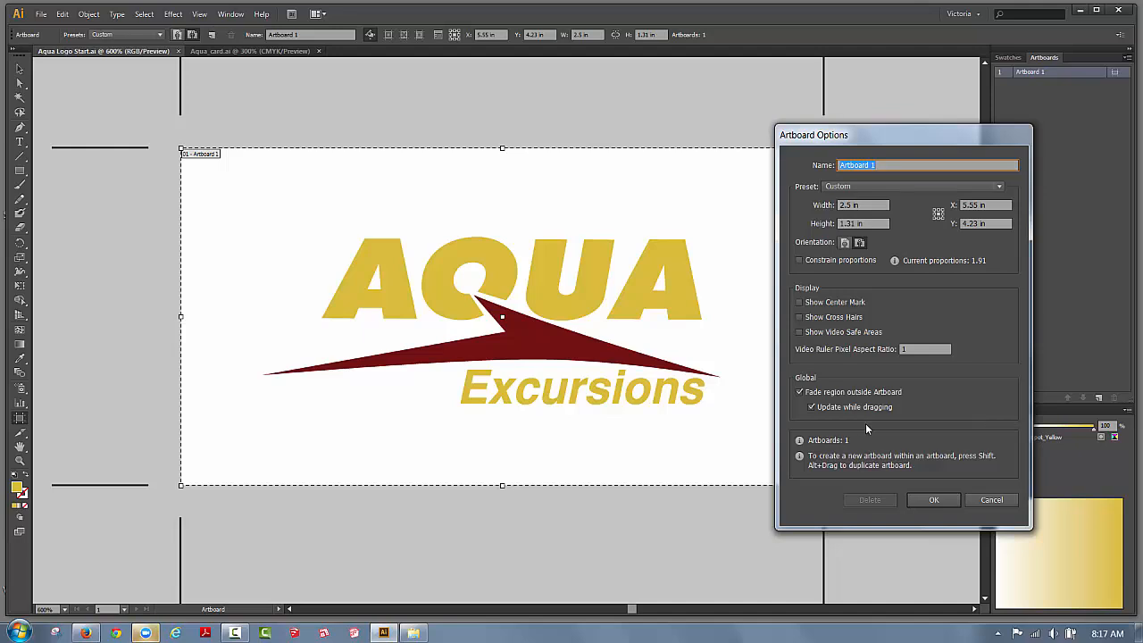
{"action": "left_click", "coordinate": [863, 186]}
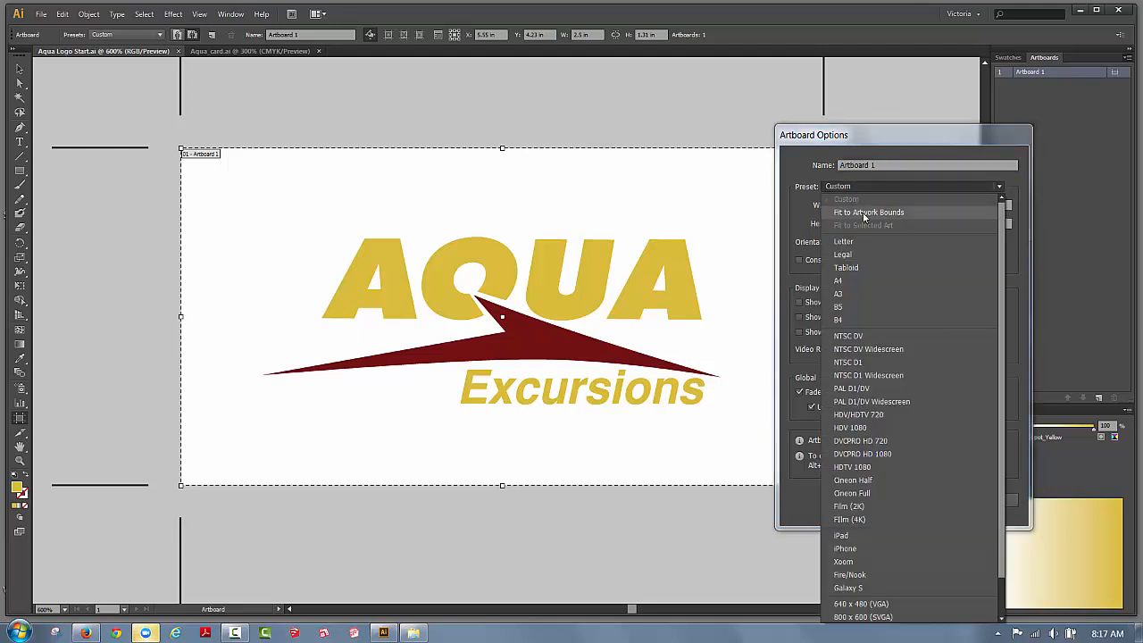
{"action": "left_click", "coordinate": [863, 212]}
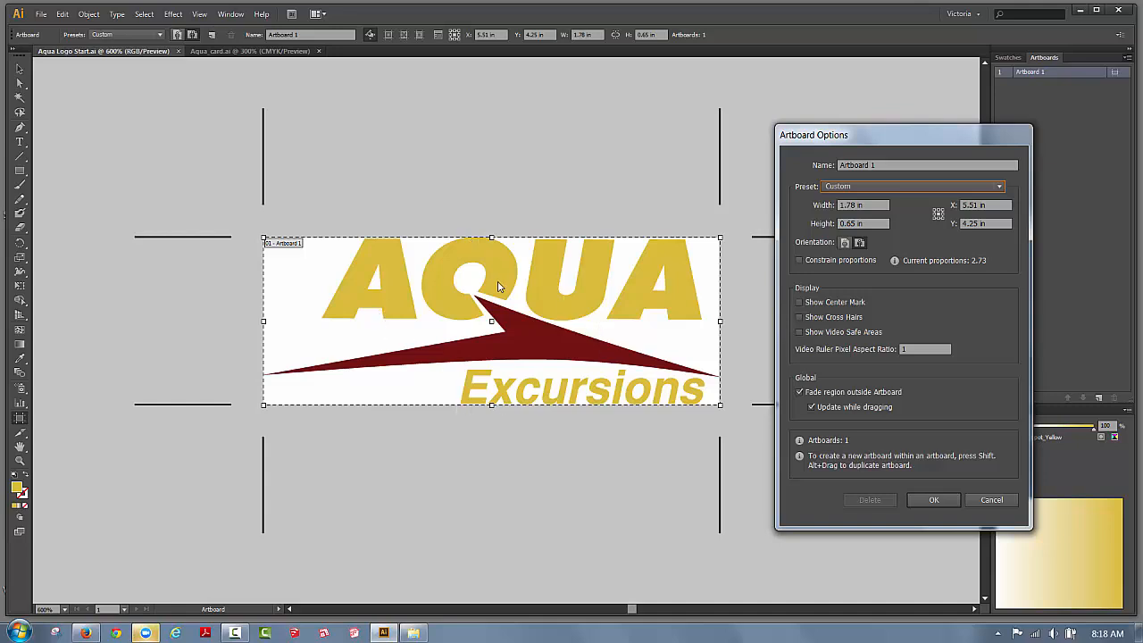
{"action": "left_click", "coordinate": [934, 500]}
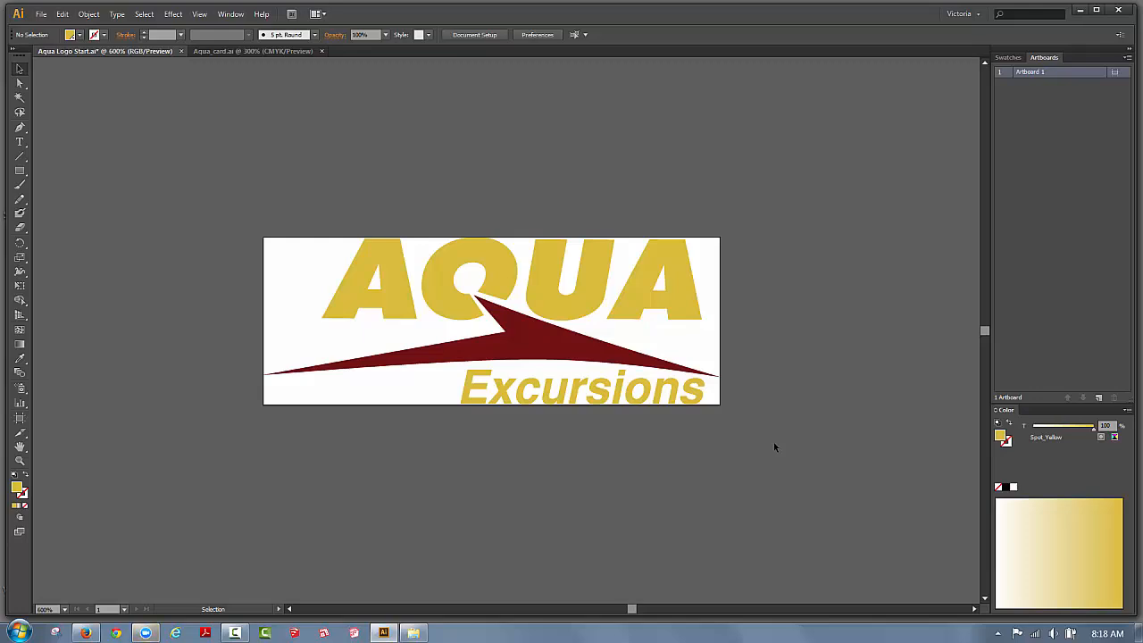
Save Aqua Logo Start.ai and show the Swatches panel with no swatch selected.
{"action": "left_click", "coordinate": [42, 15]}
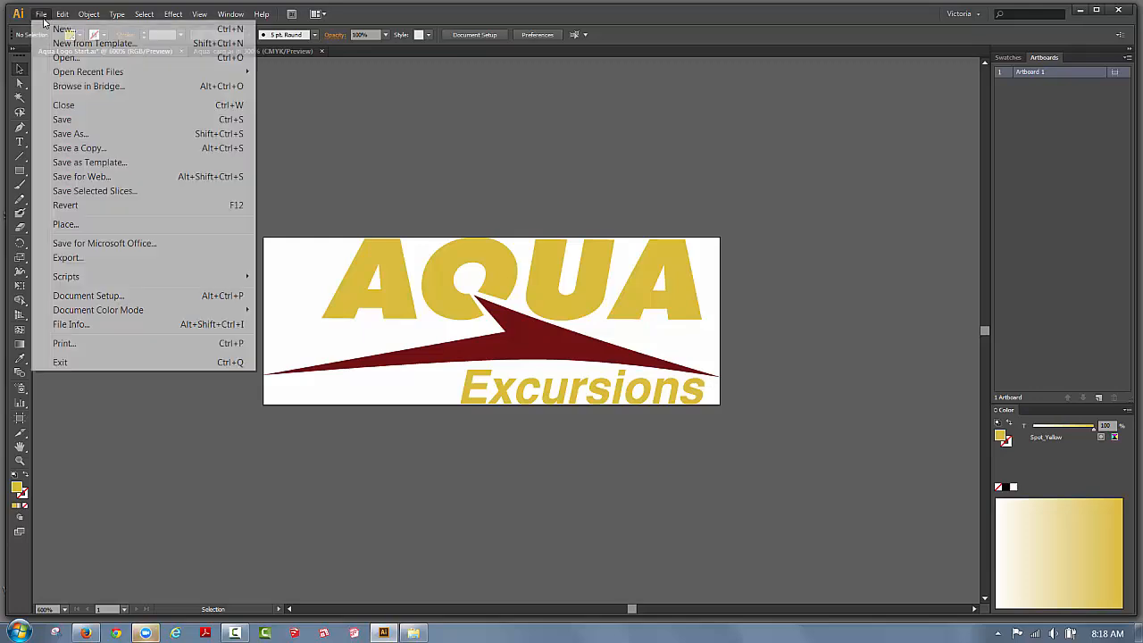
{"action": "left_click", "coordinate": [57, 120]}
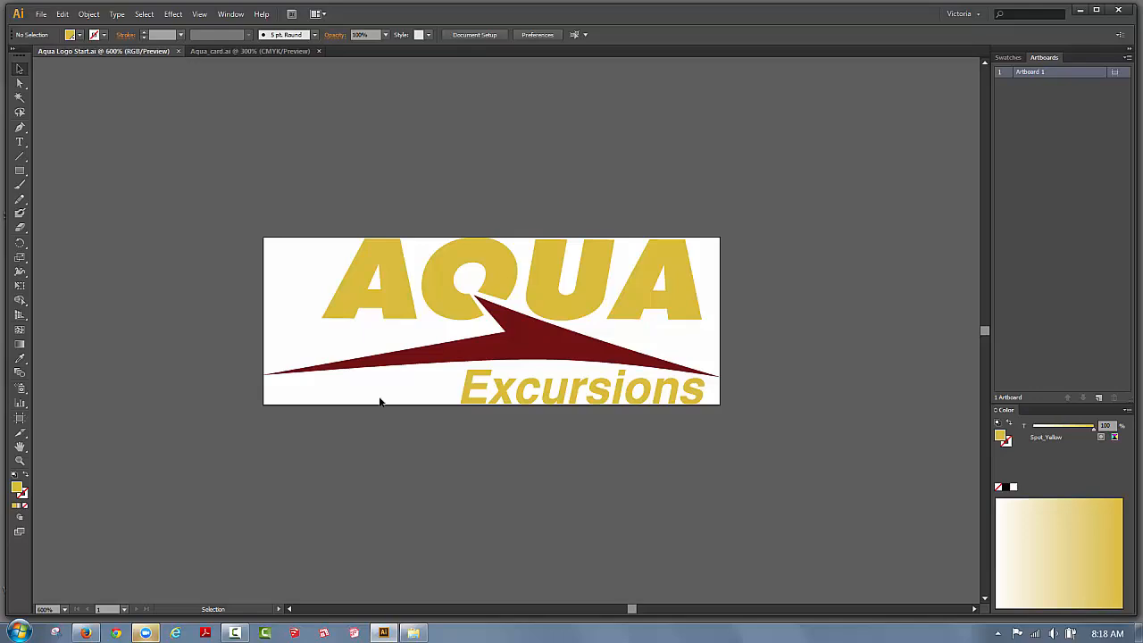
{"action": "left_click", "coordinate": [1012, 58]}
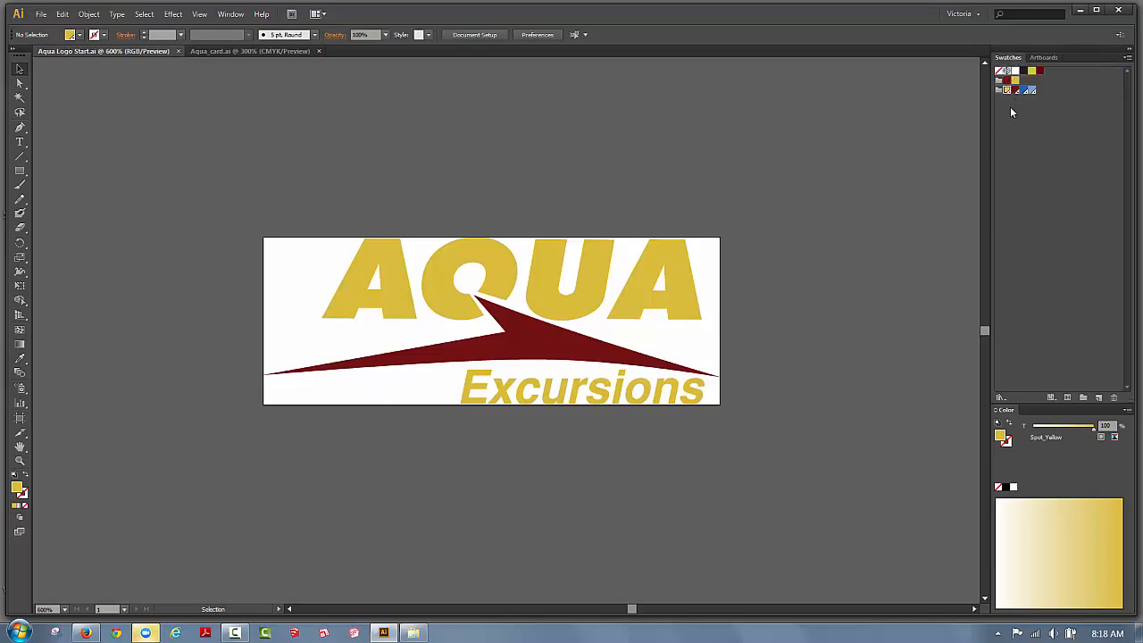
{"action": "left_click", "coordinate": [1031, 118]}
Start a Save a Copy and navigate to the Desktop's Tonight folder.
{"action": "left_click", "coordinate": [41, 15]}
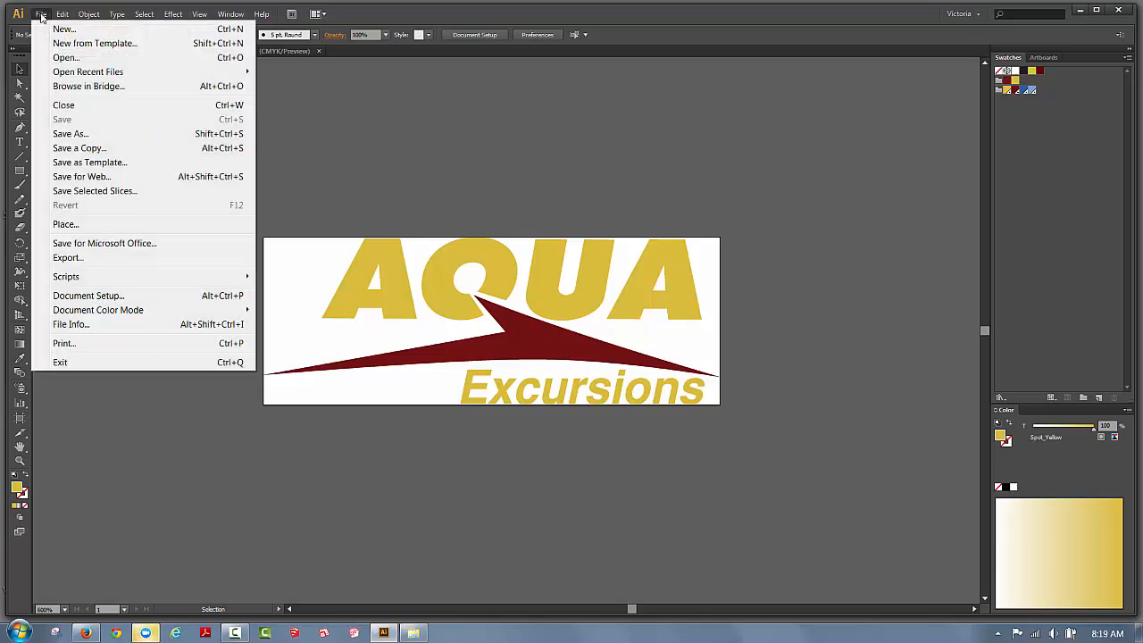
{"action": "left_click", "coordinate": [77, 148]}
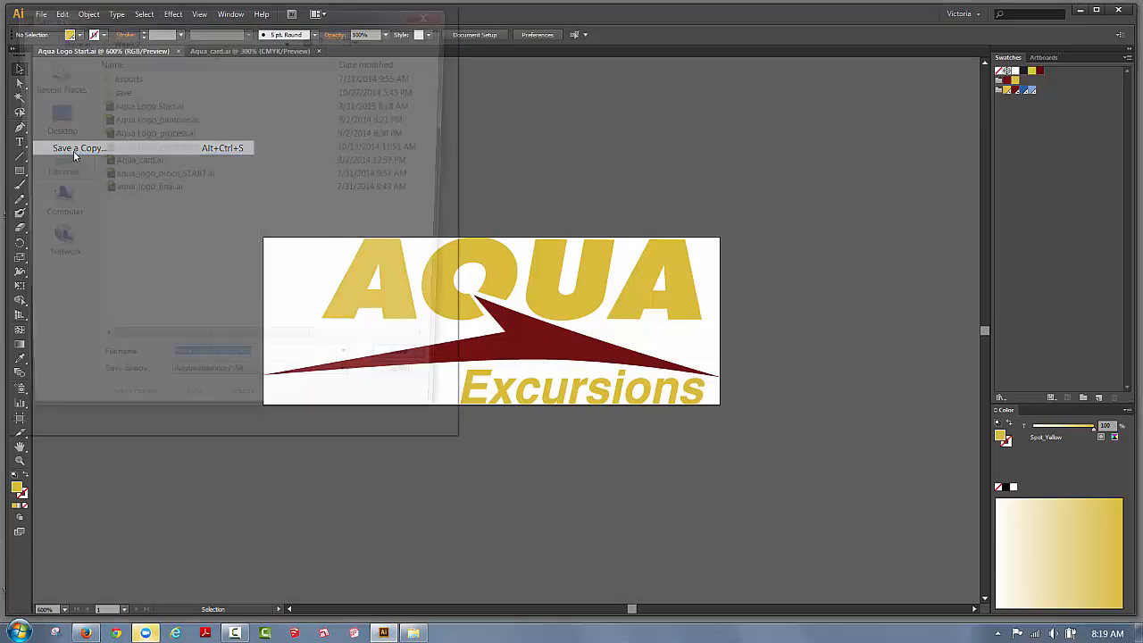
{"action": "left_click_drag", "start_coordinate": [142, 21], "coordinate": [641, 75]}
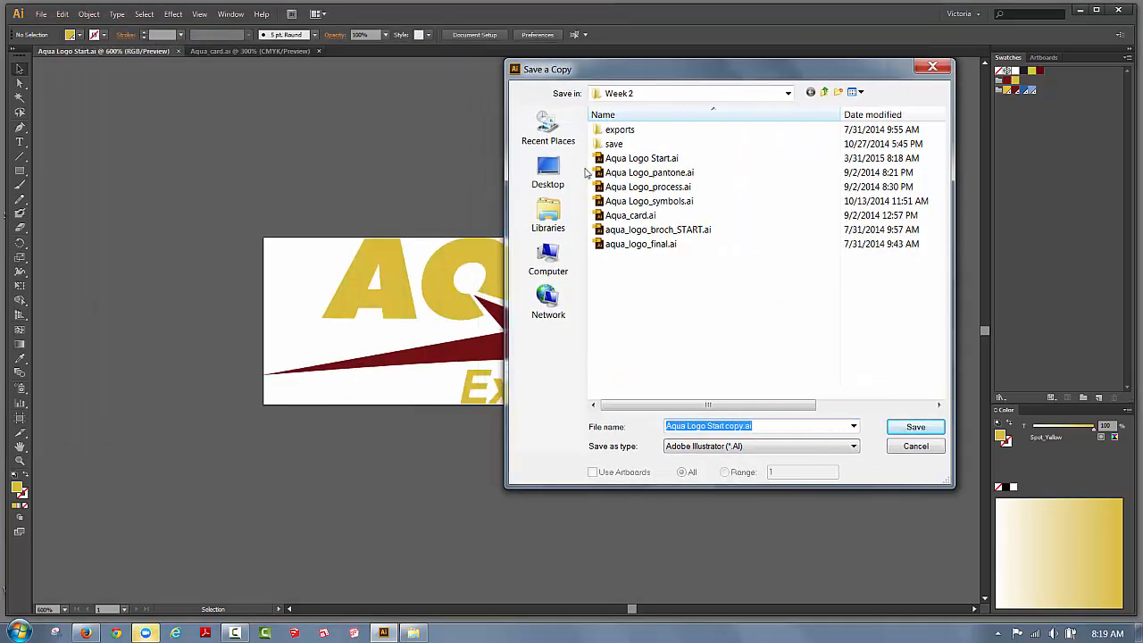
{"action": "left_click", "coordinate": [553, 174]}
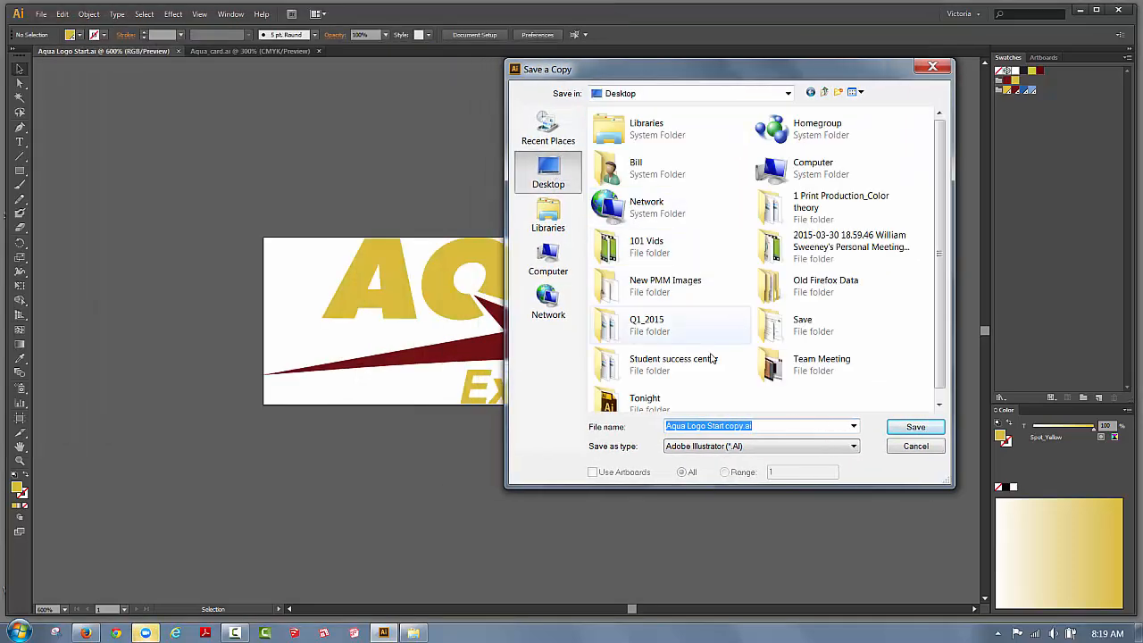
{"action": "double_click", "coordinate": [639, 403]}
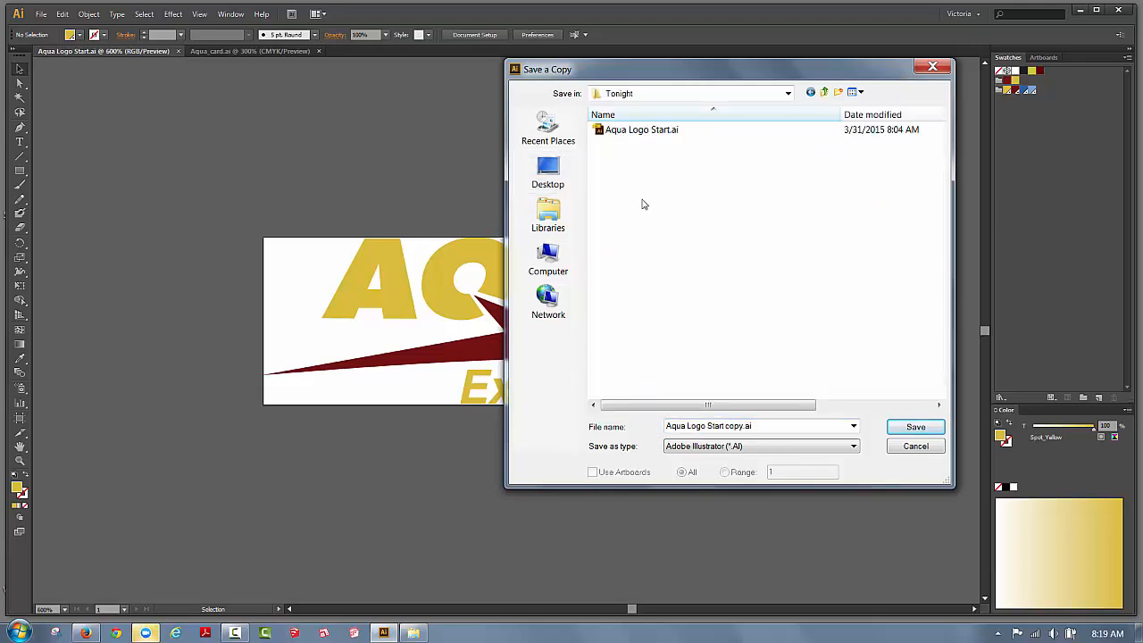
Name the copy Aqua Logo and choose the Illustrator EPS (*.EPS) format.
{"action": "left_click", "coordinate": [742, 426]}
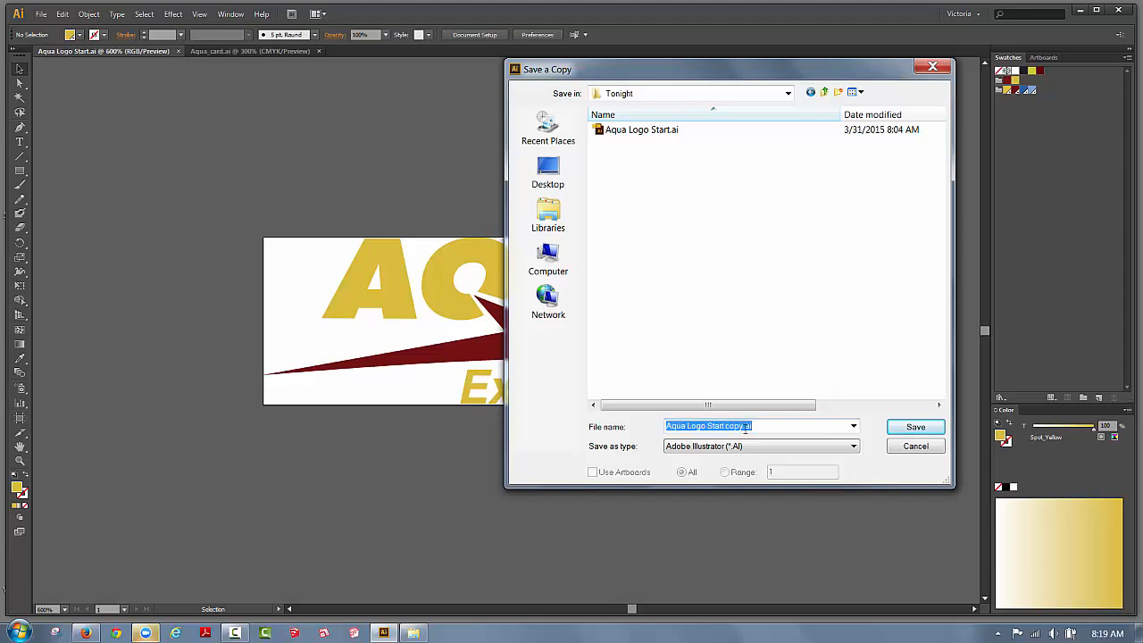
{"action": "left_click", "coordinate": [742, 425]}
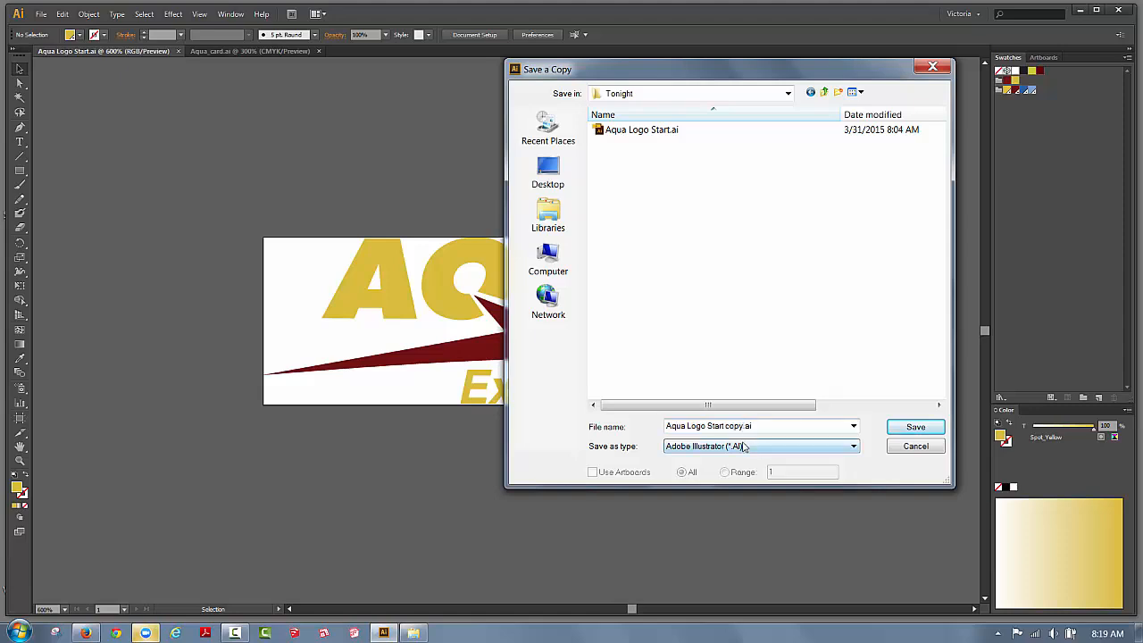
{"action": "key", "text": "BackSpace"}
{"action": "key", "text": "BackSpace"}
{"action": "key", "text": "BackSpace"}
{"action": "key", "text": "BackSpace"}
{"action": "key", "text": "BackSpace"}
{"action": "key", "text": "BackSpace"}
{"action": "key", "text": "BackSpace"}
{"action": "key", "text": "BackSpace"}
{"action": "key", "text": "BackSpace"}
{"action": "key", "text": "BackSpace"}
{"action": "key", "text": "BackSpace"}
{"action": "left_click", "coordinate": [738, 447]}
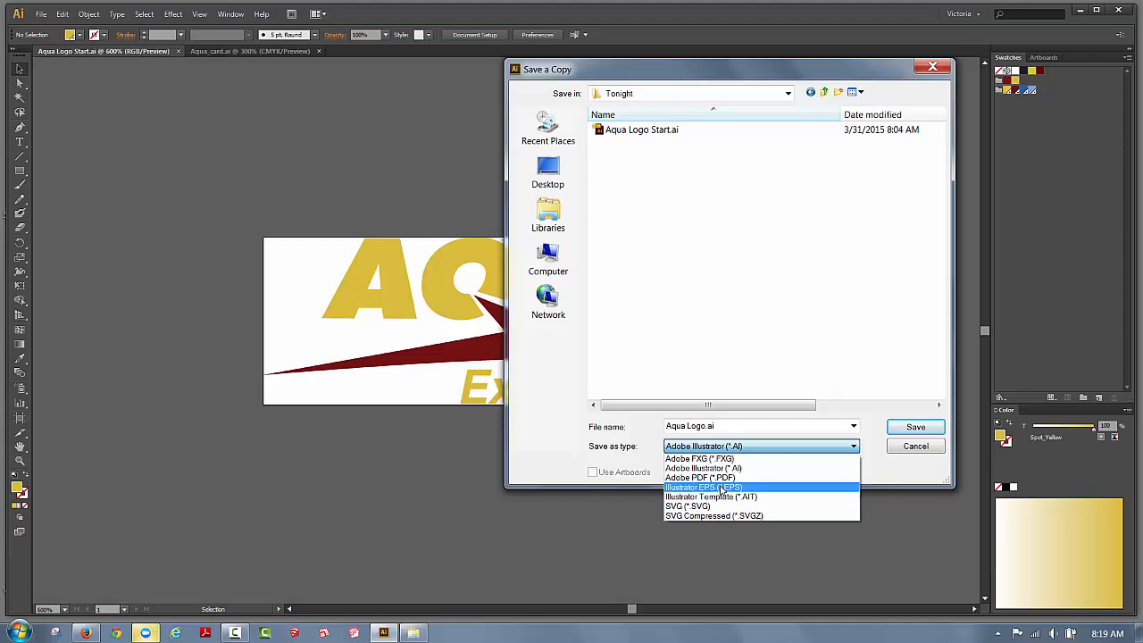
{"action": "left_click", "coordinate": [721, 488]}
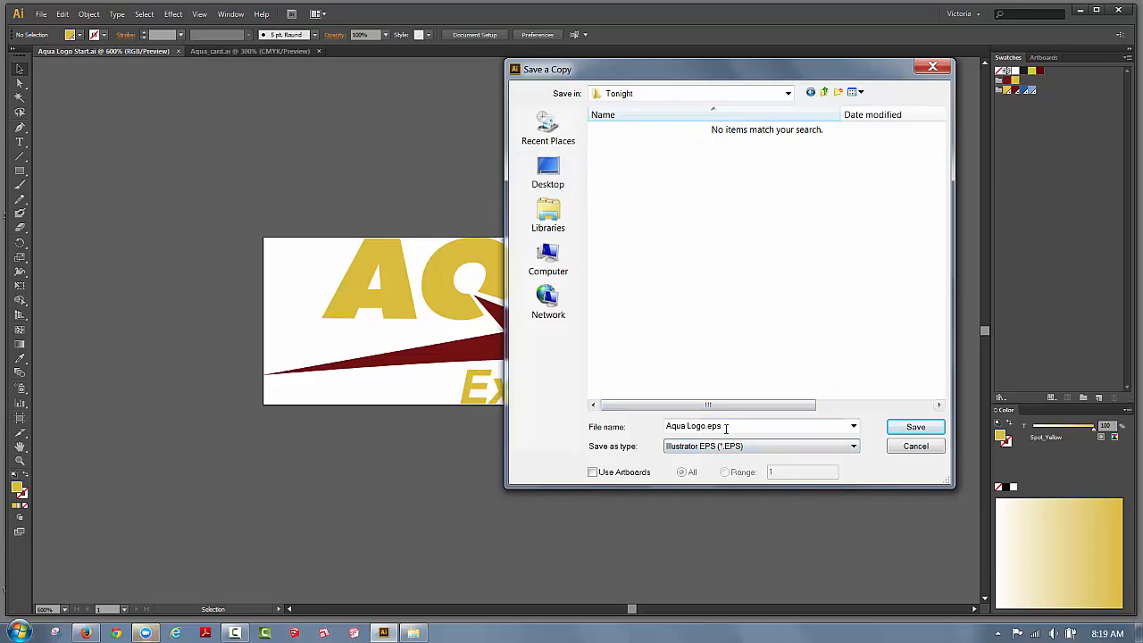
Save, then keep Illustrator CS6 EPS version and TIFF (8-bit Color) preview in EPS Options.
{"action": "left_click", "coordinate": [894, 432]}
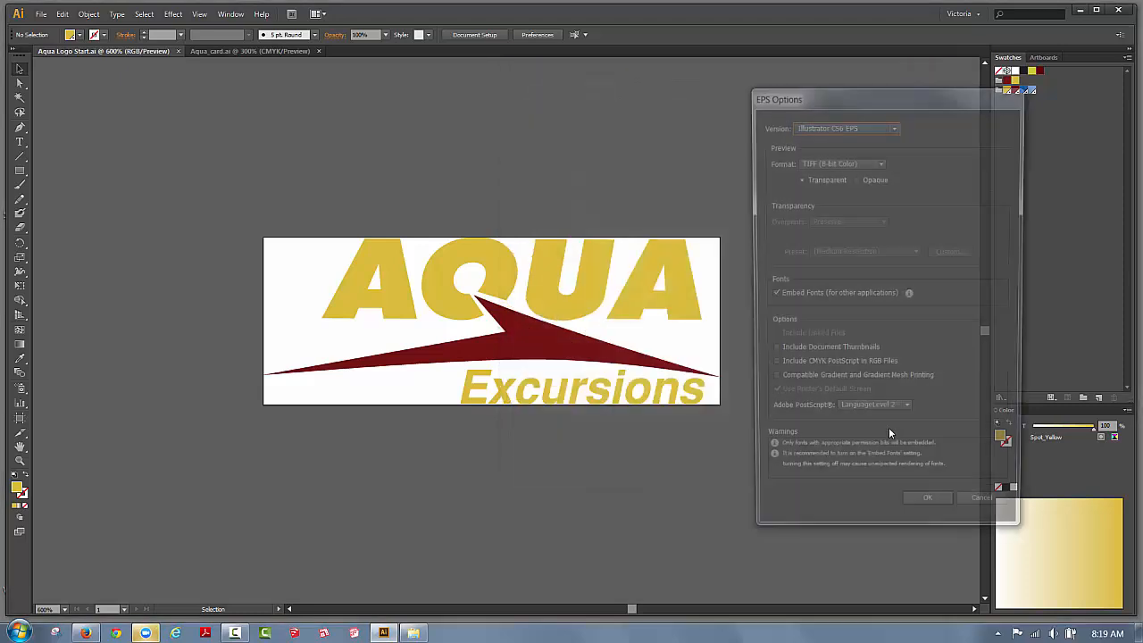
{"action": "left_click_drag", "start_coordinate": [845, 95], "coordinate": [789, 88]}
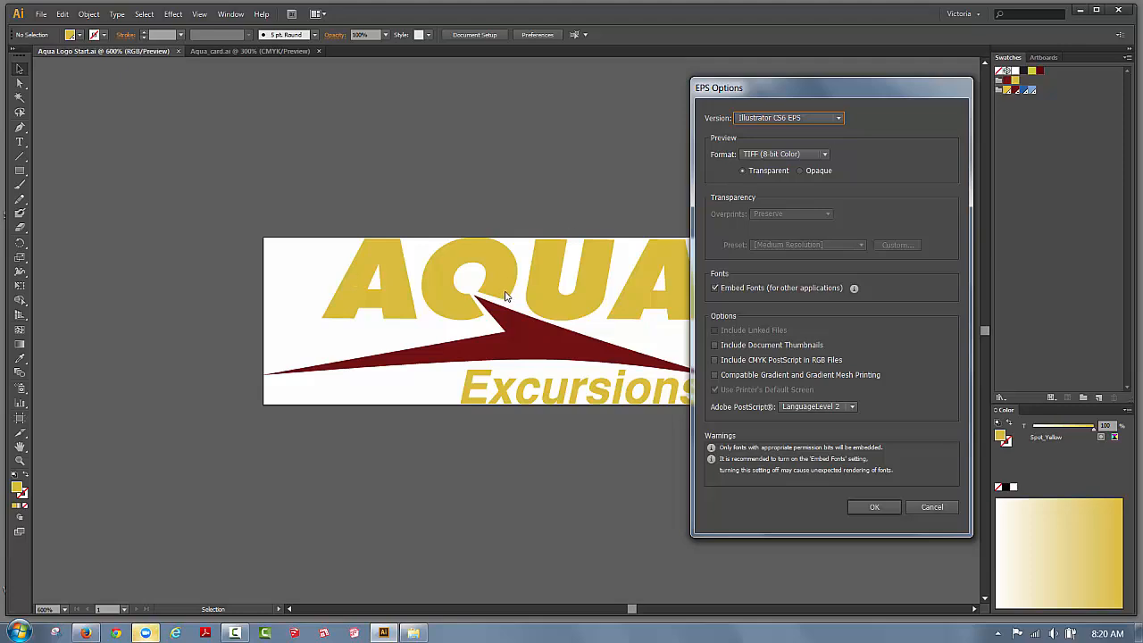
{"action": "left_click", "coordinate": [753, 122]}
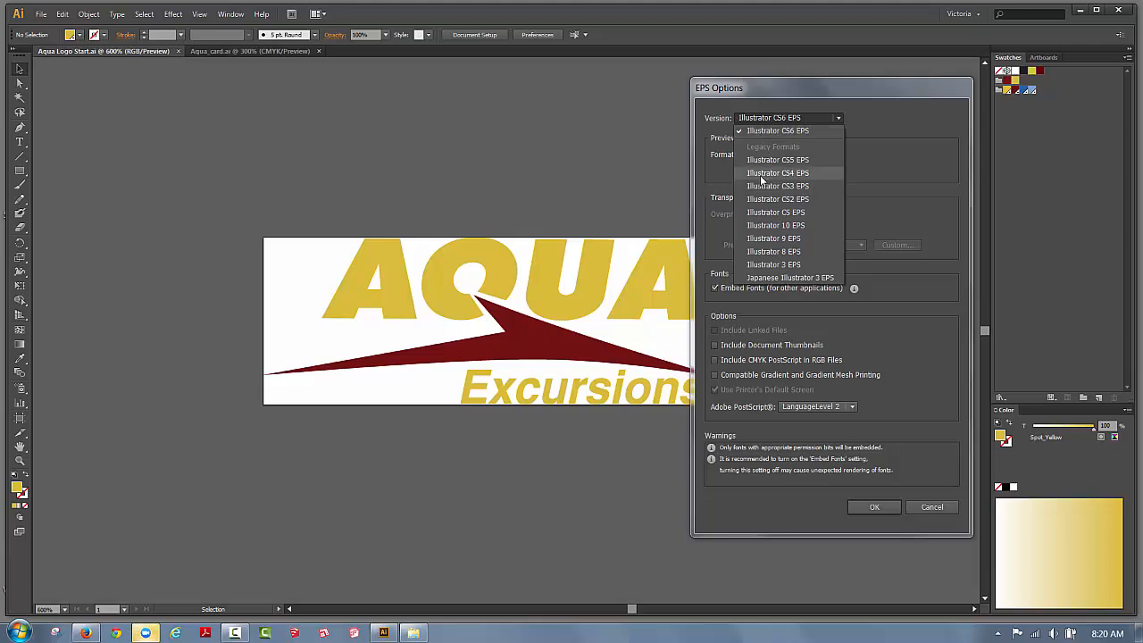
{"action": "left_click", "coordinate": [888, 119]}
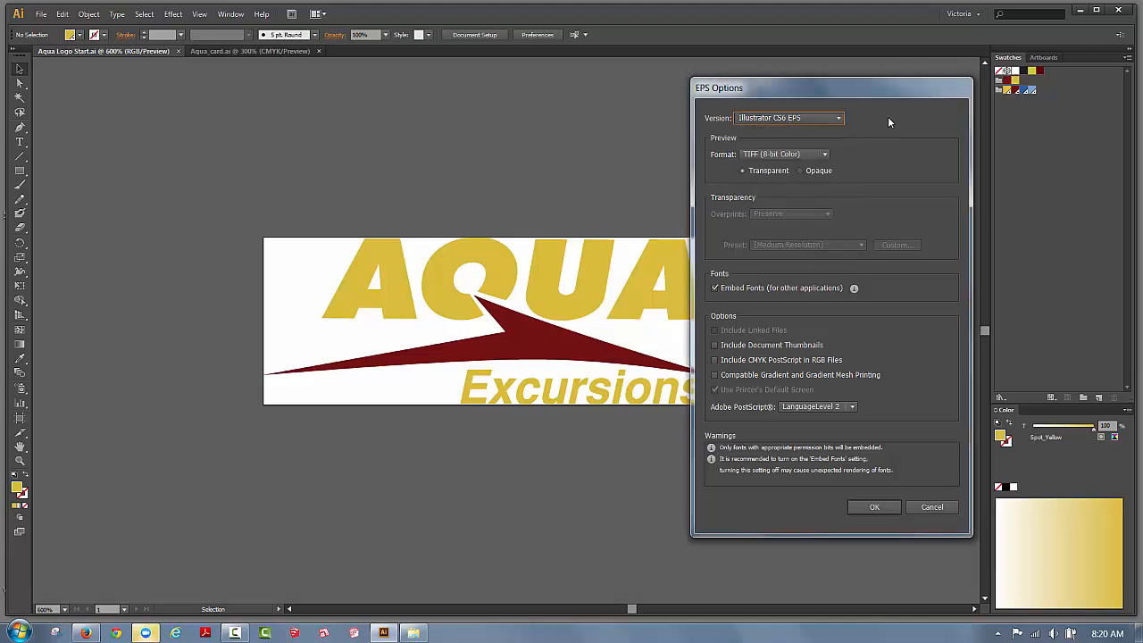
{"action": "left_click", "coordinate": [764, 155]}
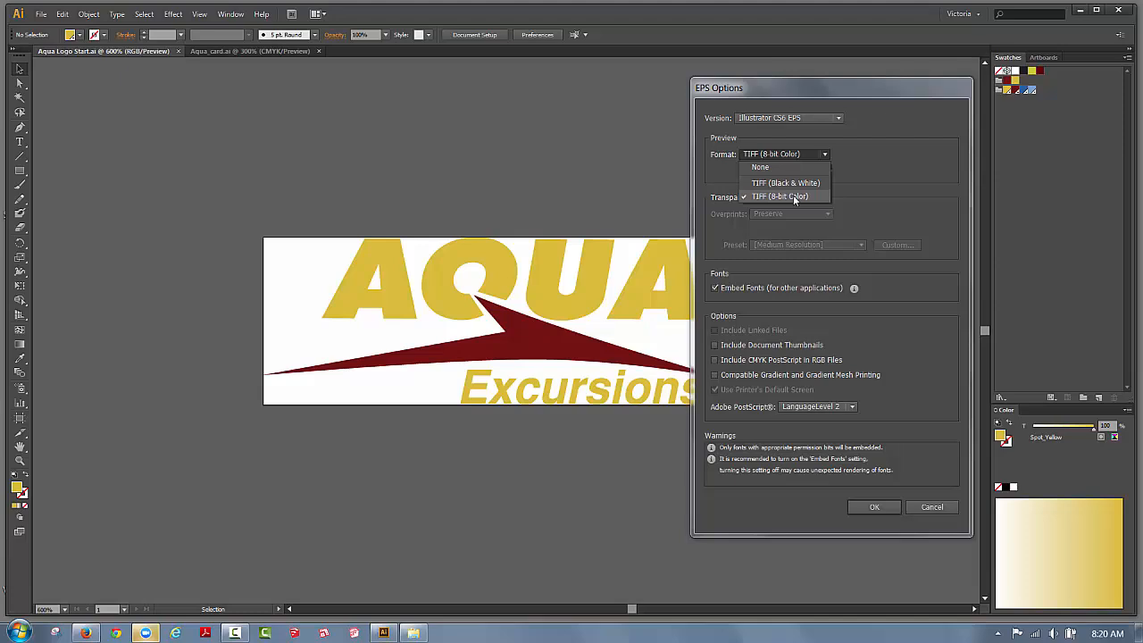
{"action": "left_click", "coordinate": [850, 170]}
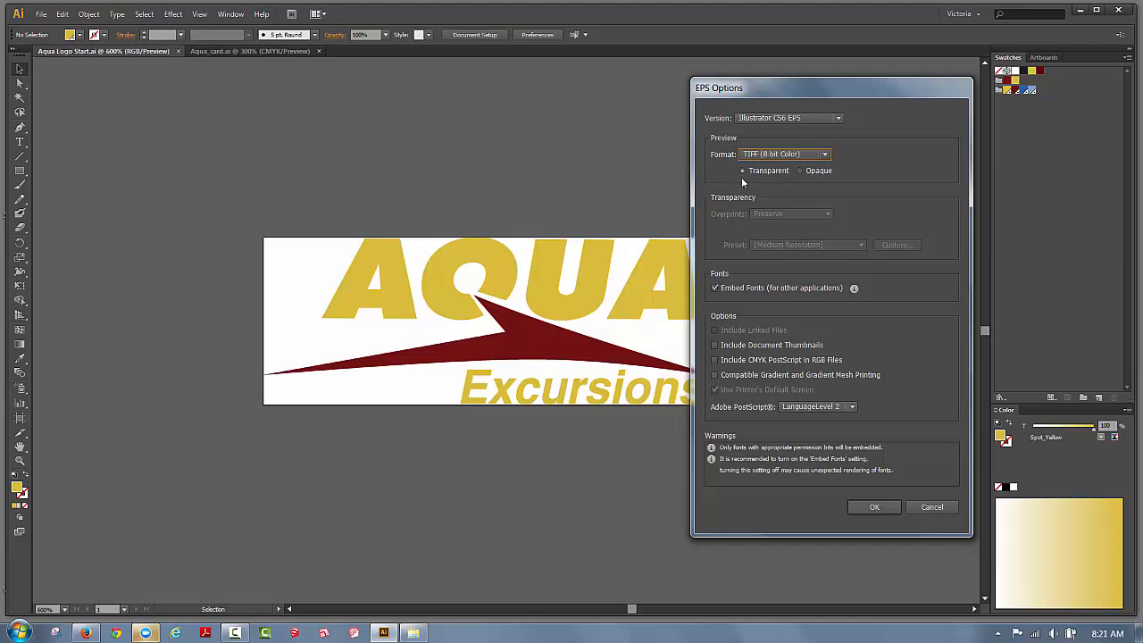
Turn off Embed Fonts and accept the EPS options to write the Aqua Logo EPS file.
{"action": "left_click", "coordinate": [715, 287]}
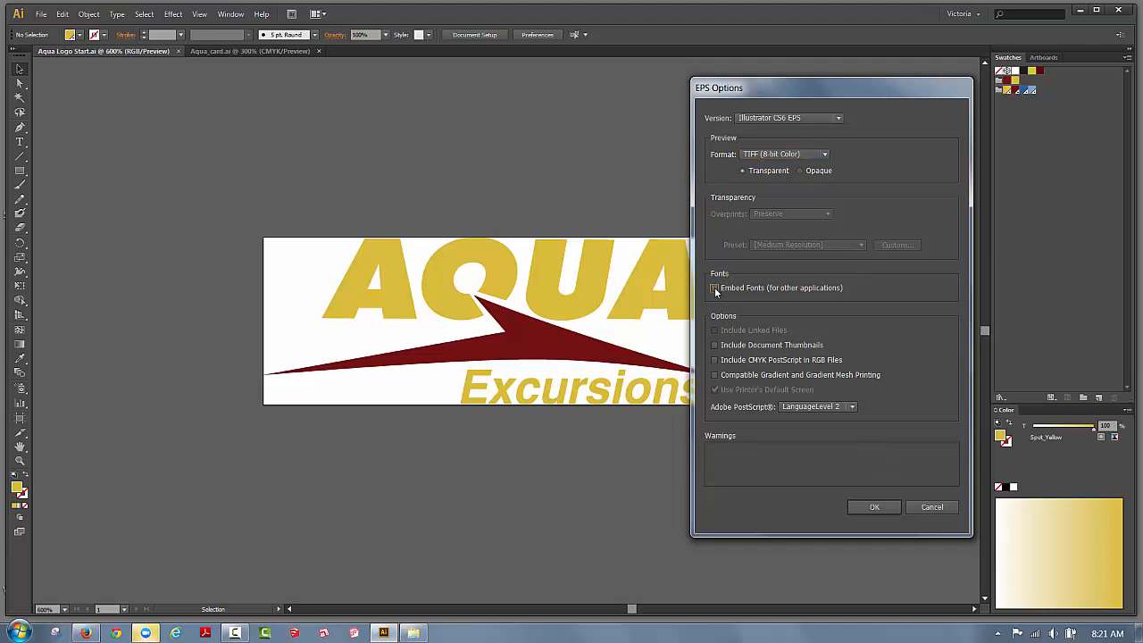
{"action": "left_click_drag", "start_coordinate": [745, 92], "coordinate": [832, 88]}
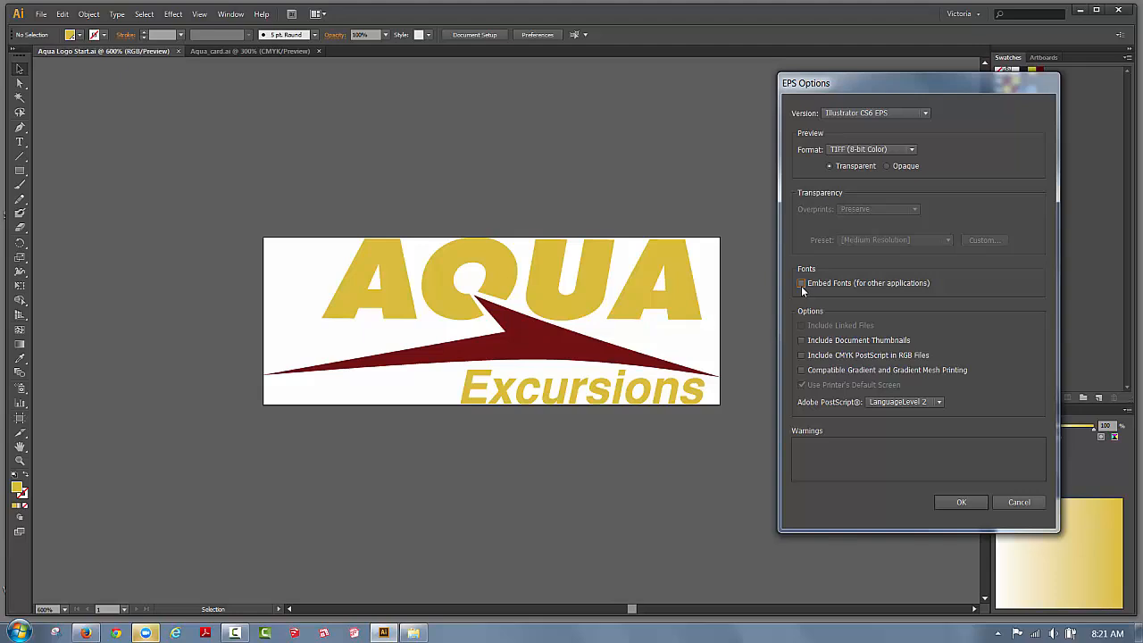
{"action": "left_click", "coordinate": [957, 503]}
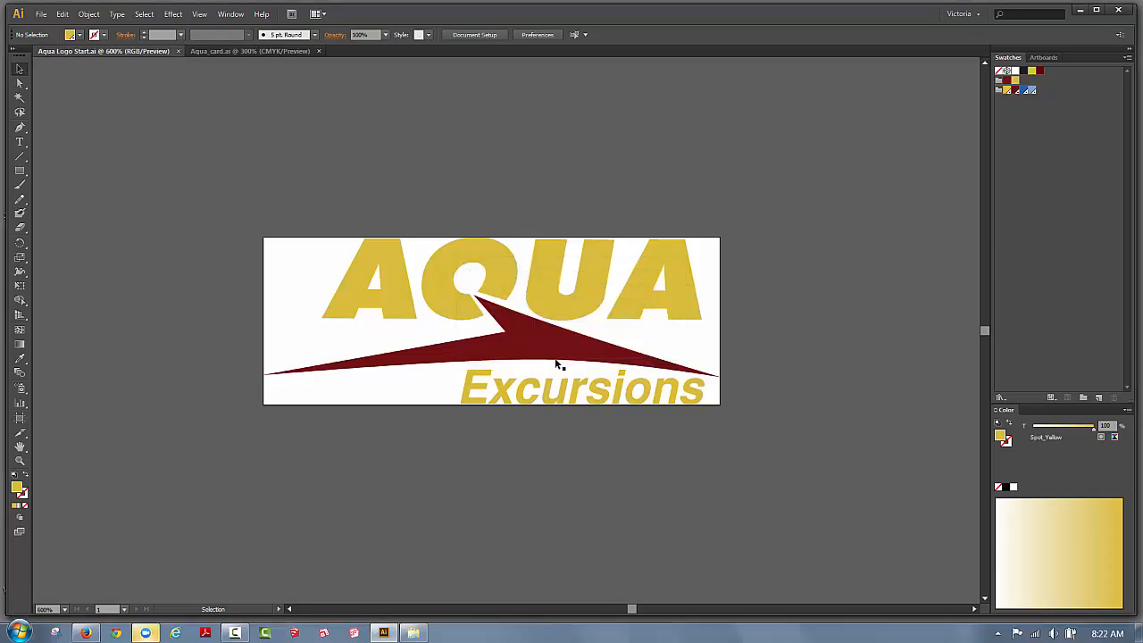
{"action": "left_click", "coordinate": [412, 632]}
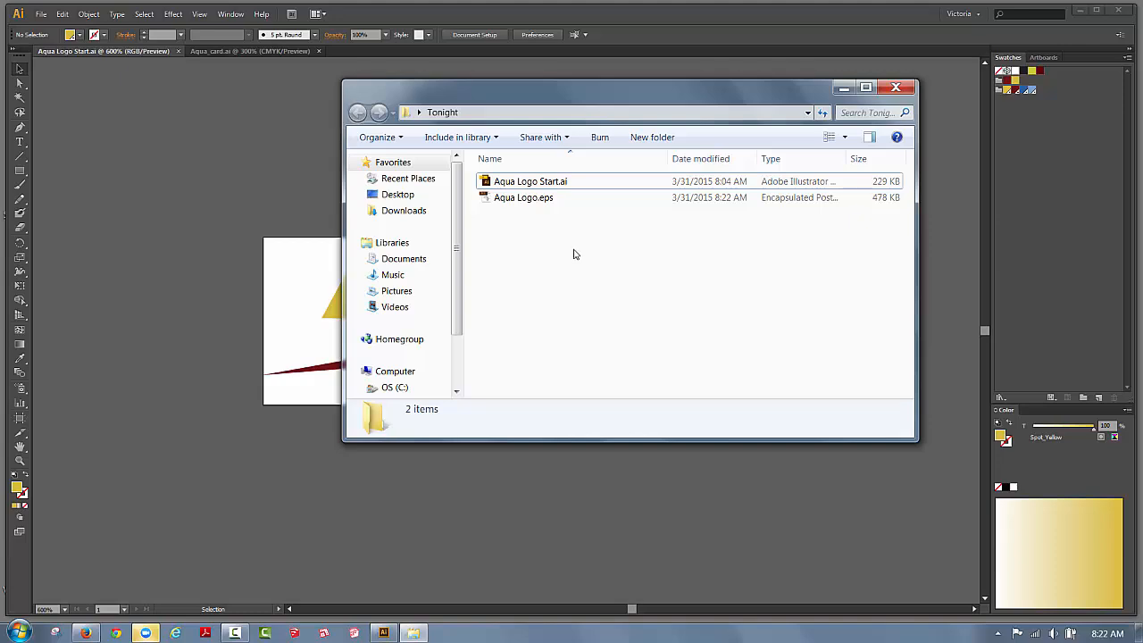
{"action": "left_click", "coordinate": [843, 88]}
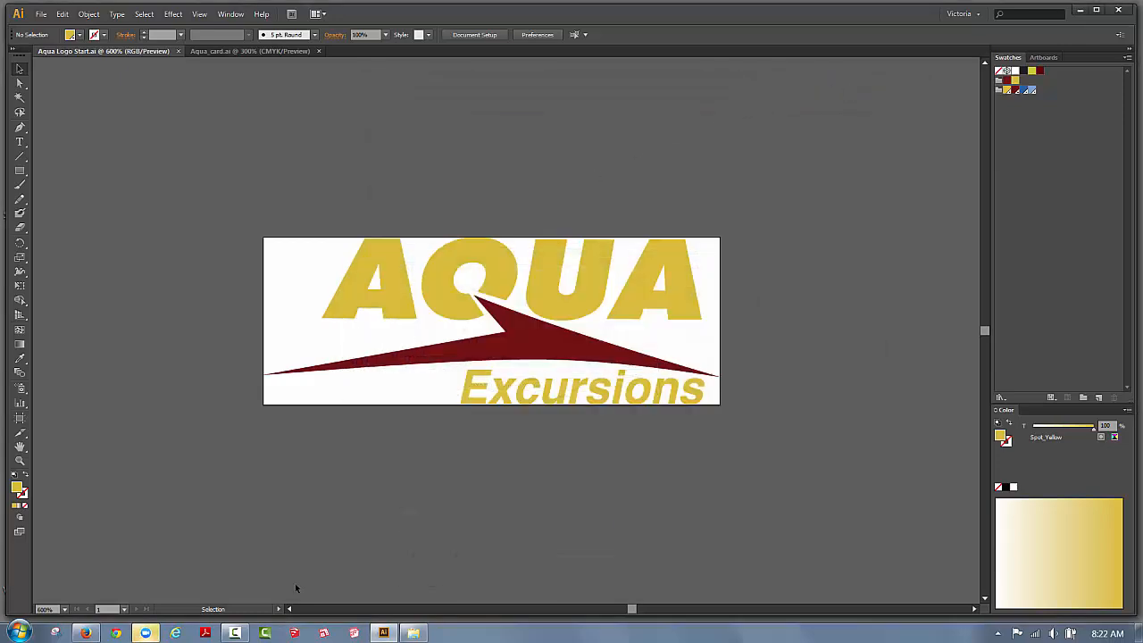
Start another Save a Copy and rename the file to Aqua Logo.
{"action": "left_click", "coordinate": [40, 14]}
{"action": "left_click", "coordinate": [134, 147]}
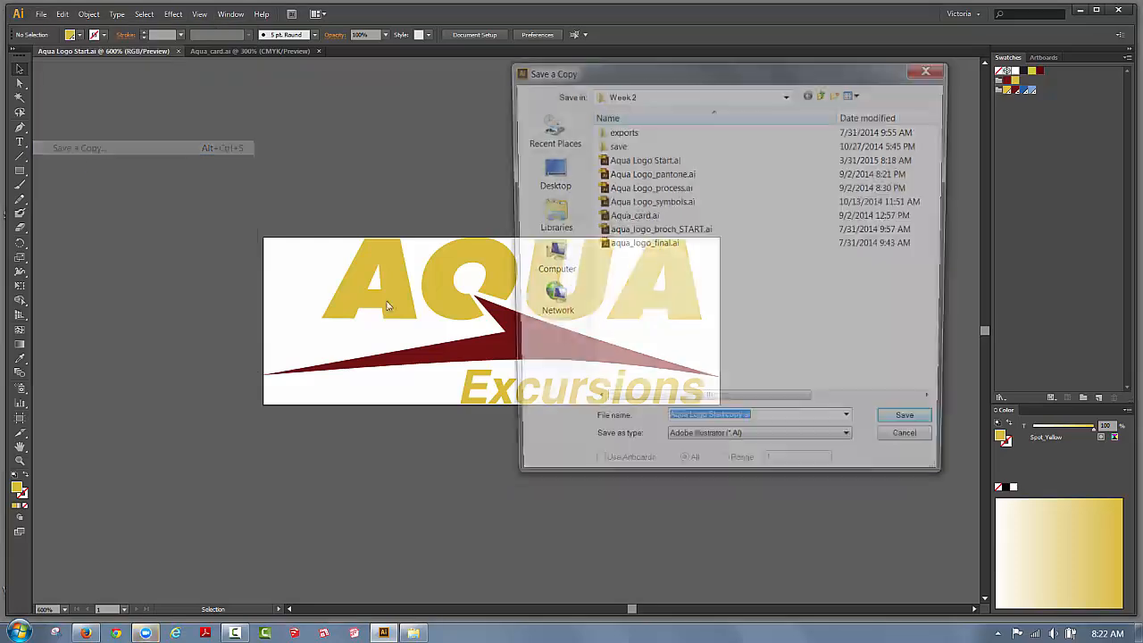
{"action": "left_click", "coordinate": [742, 427]}
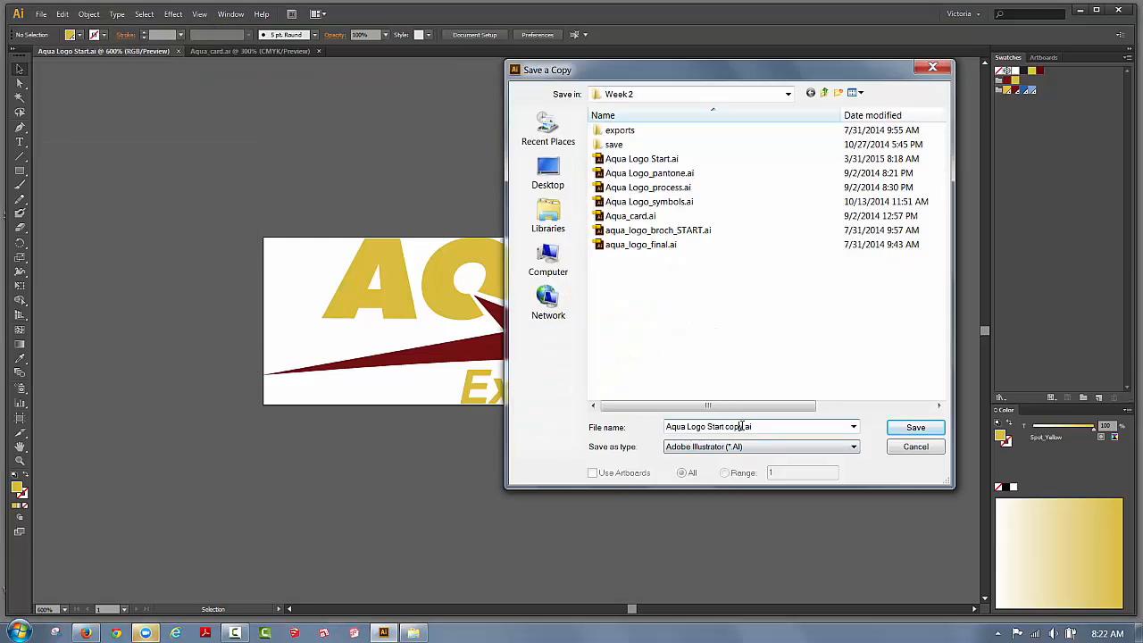
{"action": "key", "text": "BackSpace"}
{"action": "key", "text": "BackSpace"}
{"action": "key", "text": "BackSpace"}
{"action": "key", "text": "BackSpace"}
{"action": "key", "text": "BackSpace"}
{"action": "key", "text": "BackSpace"}
{"action": "key", "text": "BackSpace"}
{"action": "key", "text": "BackSpace"}
{"action": "key", "text": "BackSpace"}
{"action": "key", "text": "BackSpace"}
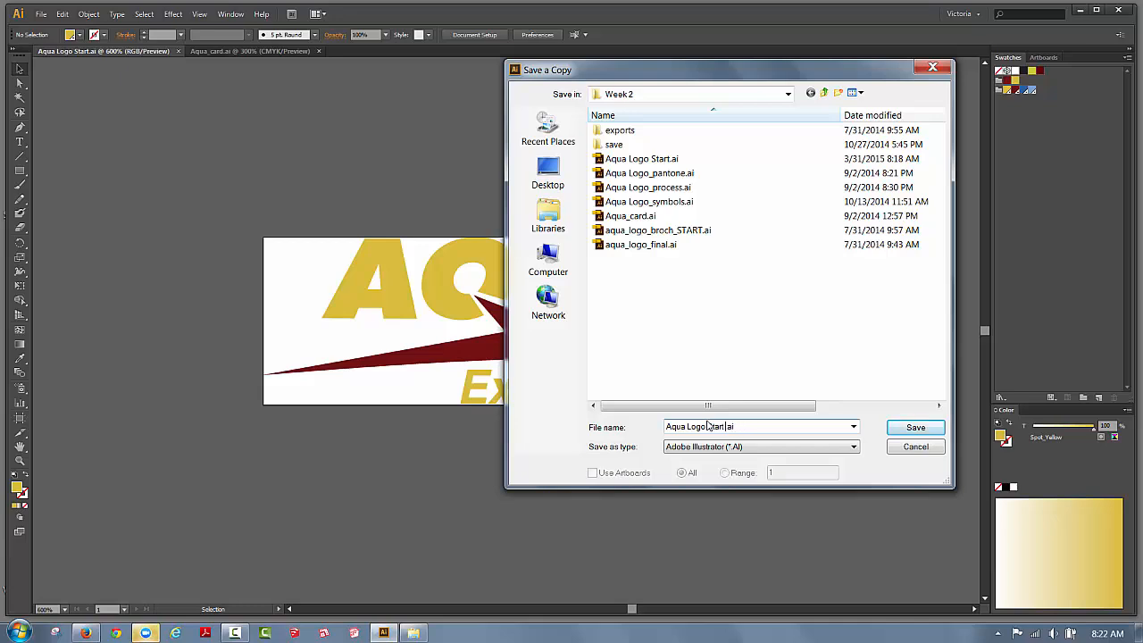
{"action": "key", "text": "BackSpace"}
Choose Adobe PDF format and save the copy into the Desktop's Tonight folder.
{"action": "left_click", "coordinate": [686, 451]}
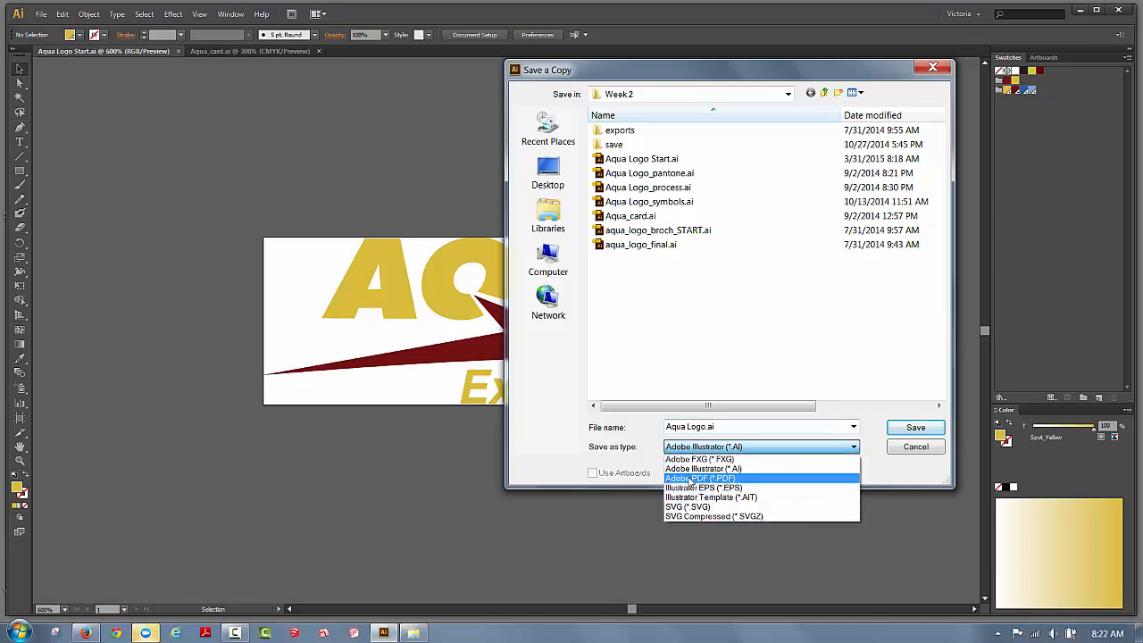
{"action": "left_click", "coordinate": [691, 479]}
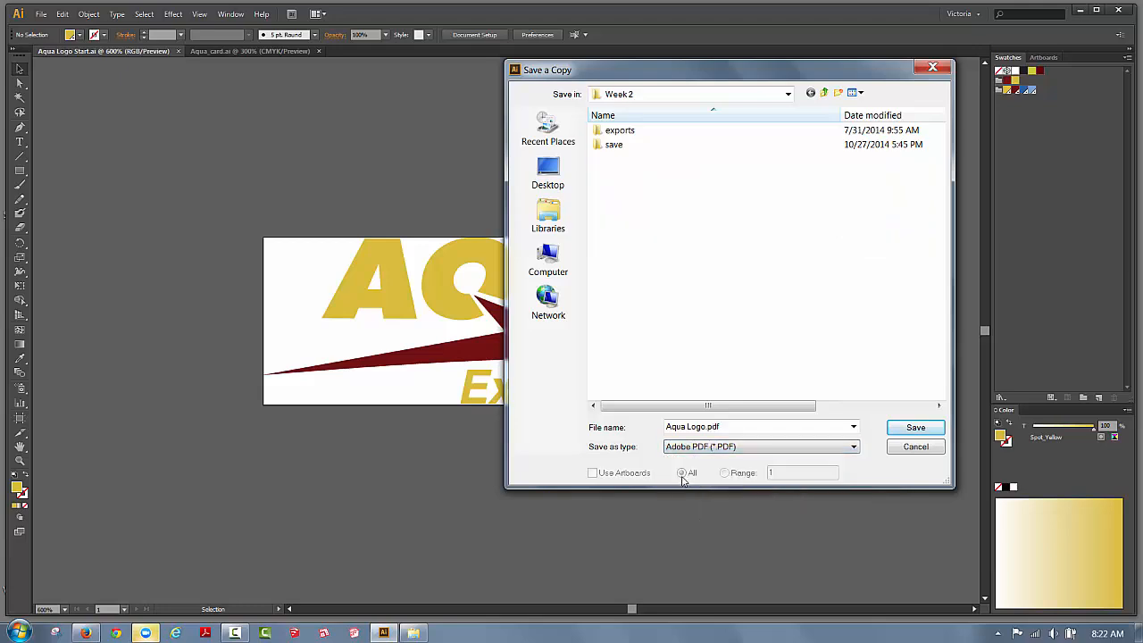
{"action": "left_click", "coordinate": [548, 168]}
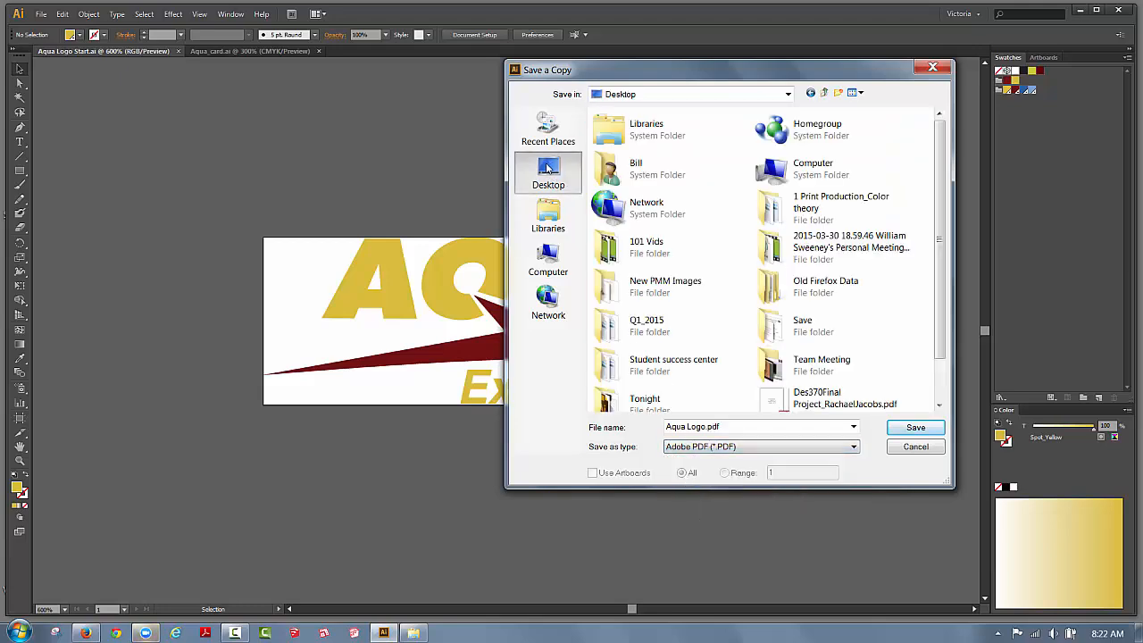
{"action": "double_click", "coordinate": [614, 398]}
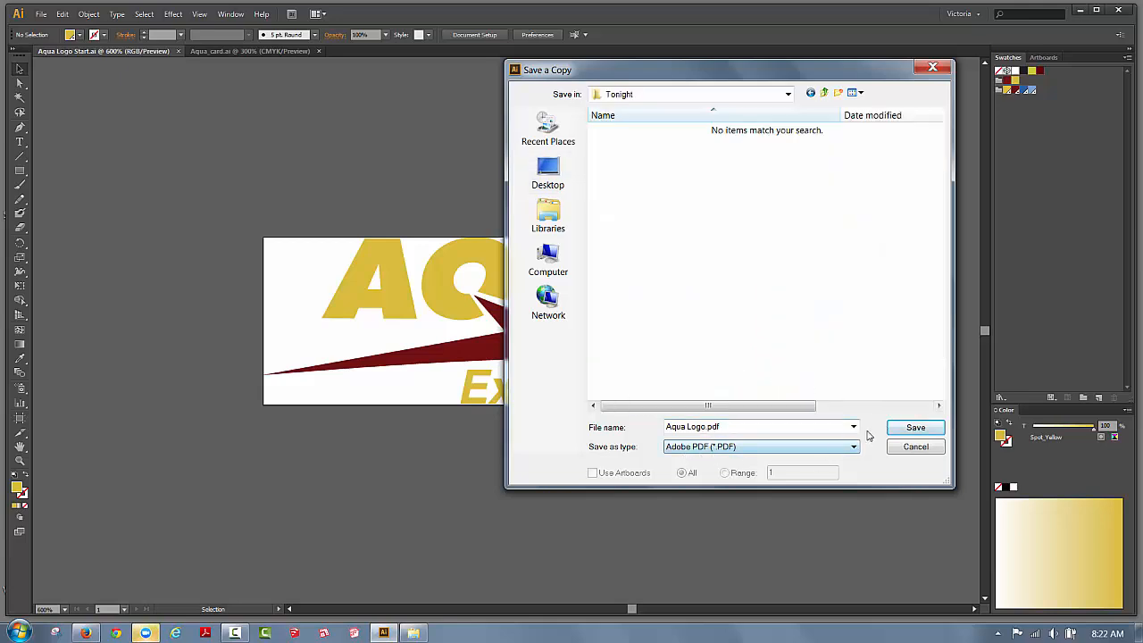
{"action": "left_click", "coordinate": [895, 432]}
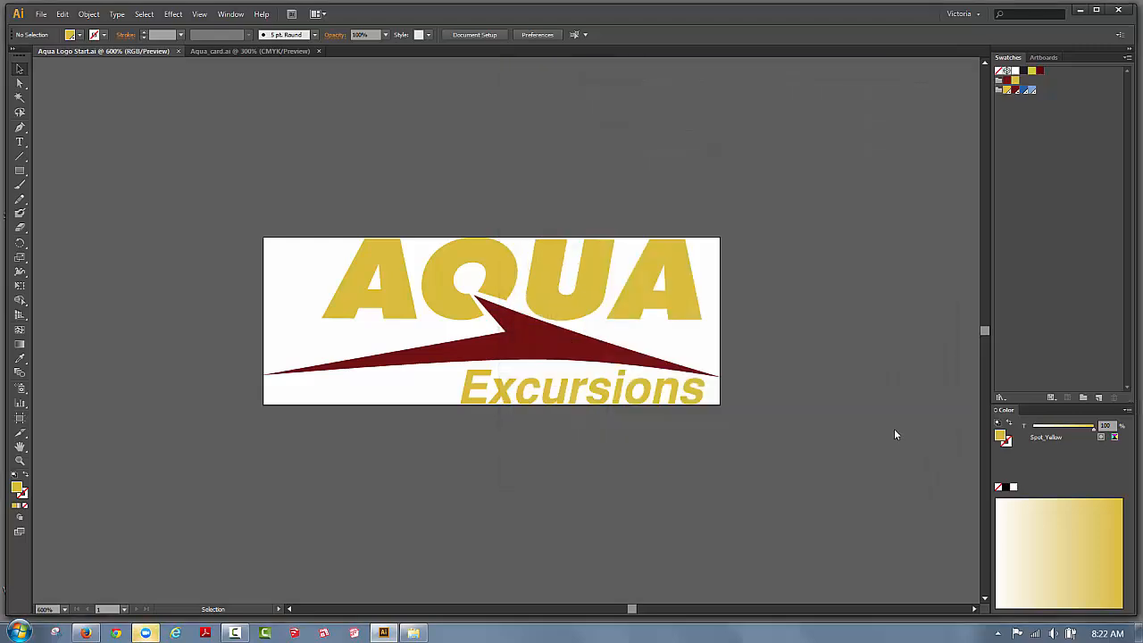
Try the Bill the printer PDF preset, then switch back to [Illustrator Default].
{"action": "left_click_drag", "start_coordinate": [708, 109], "coordinate": [738, 106]}
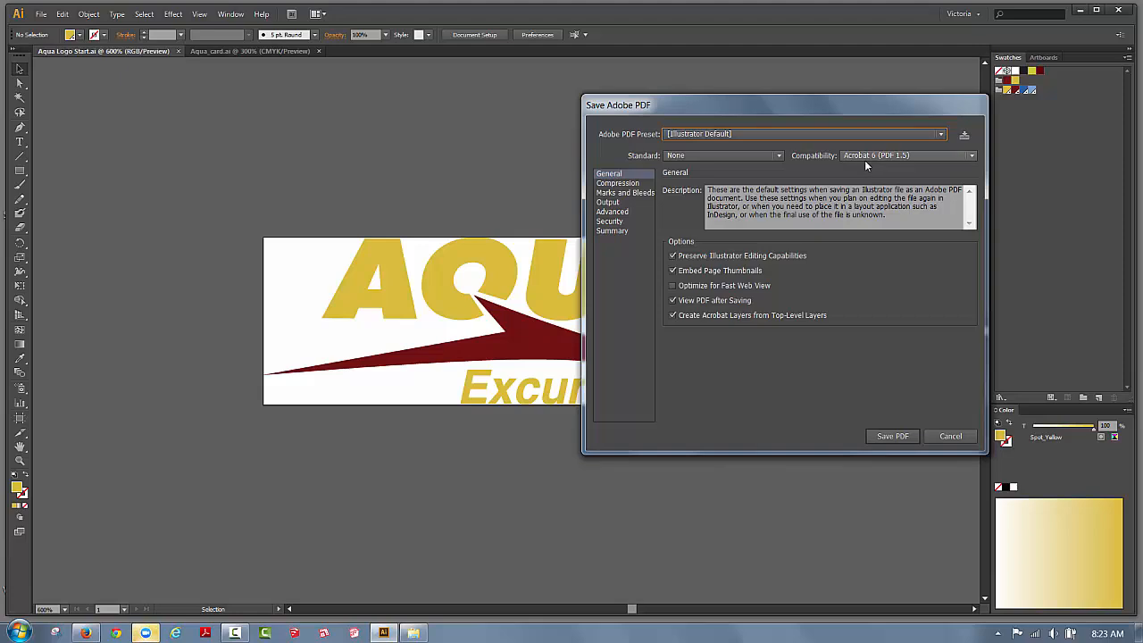
{"action": "left_click", "coordinate": [940, 136]}
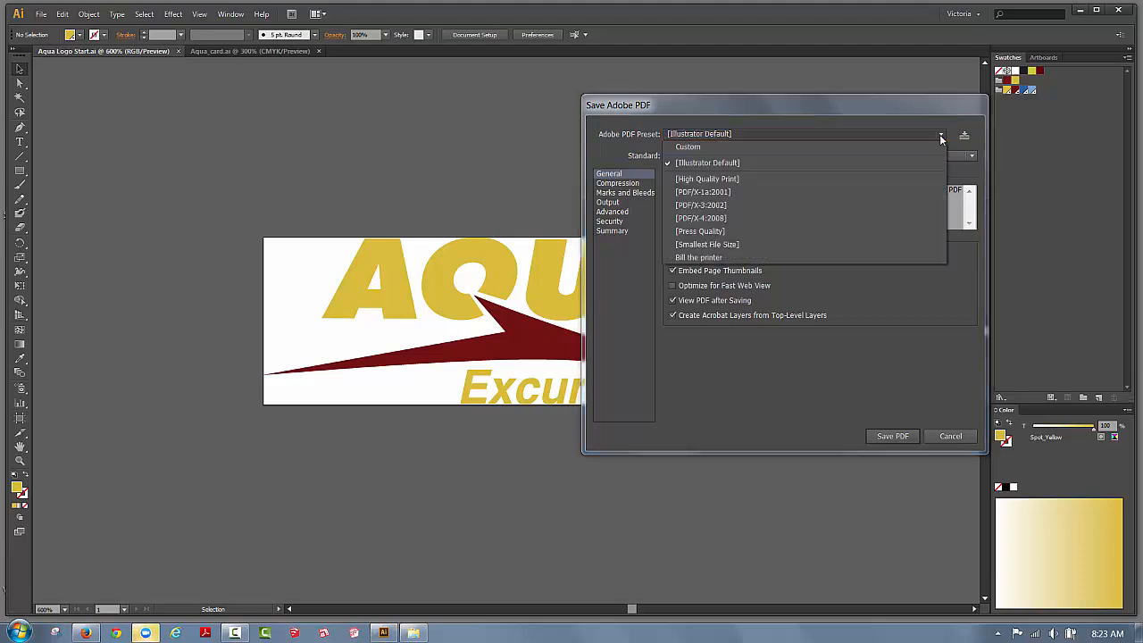
{"action": "left_click", "coordinate": [700, 256]}
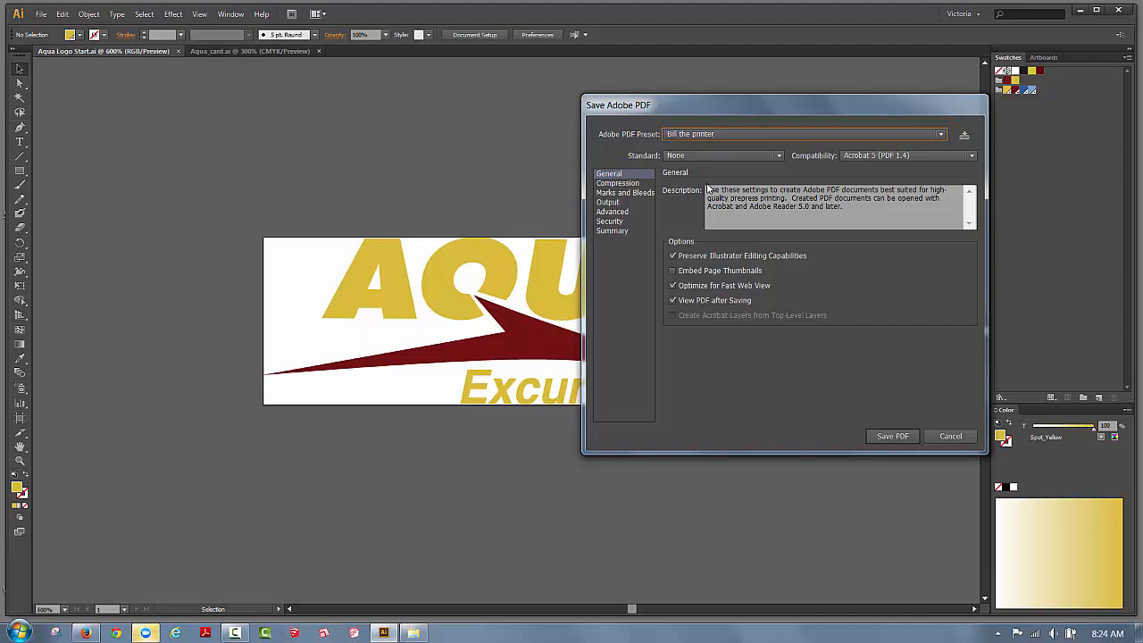
{"action": "left_click", "coordinate": [940, 134]}
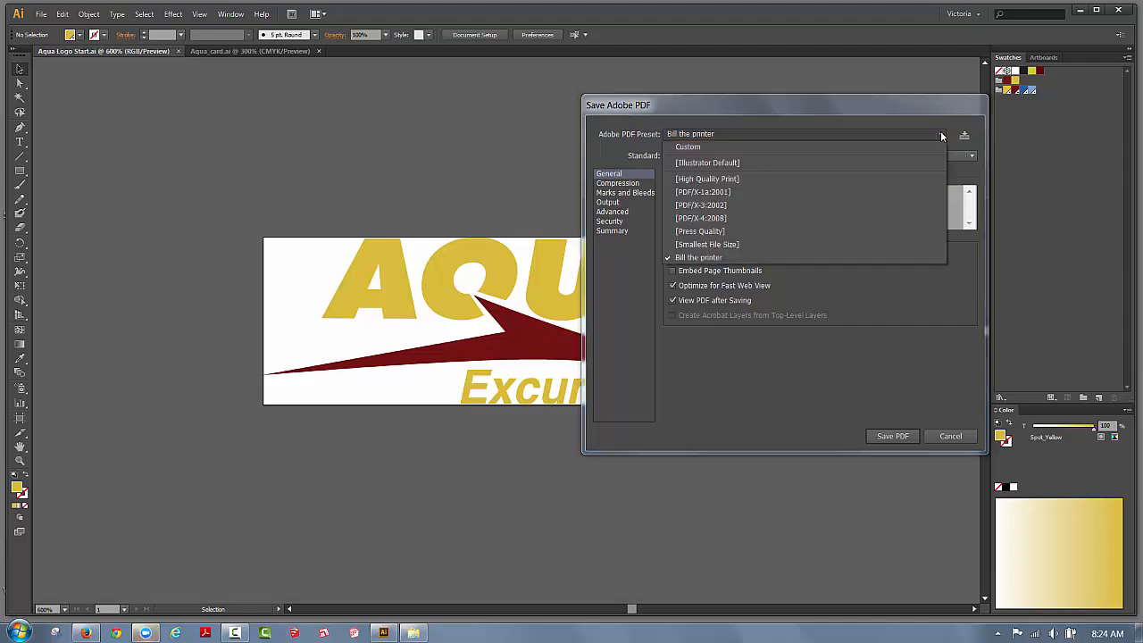
{"action": "left_click", "coordinate": [737, 161]}
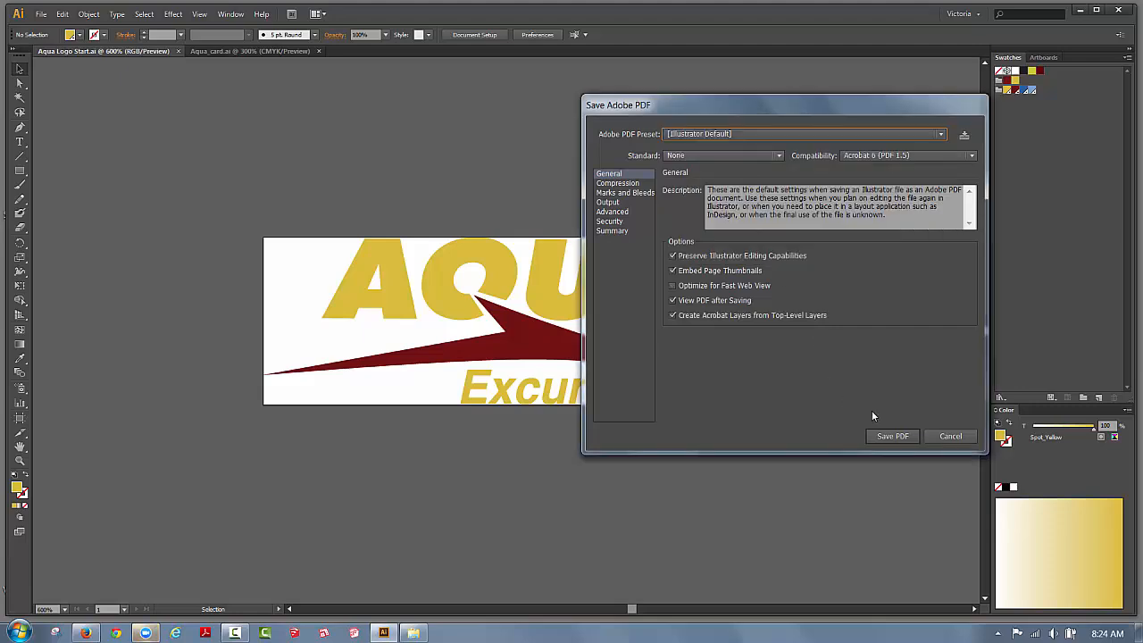
Save the PDF and view Aqua Logo.eps and Aqua Logo.pdf in the Tonight folder.
{"action": "left_click", "coordinate": [882, 439]}
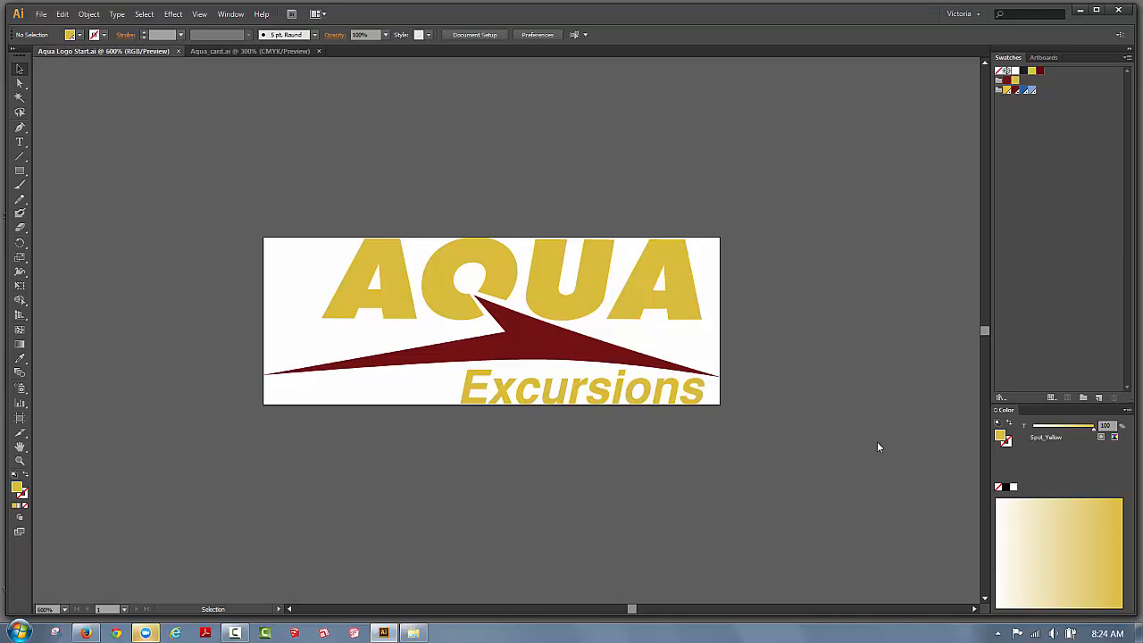
{"action": "left_click", "coordinate": [411, 634]}
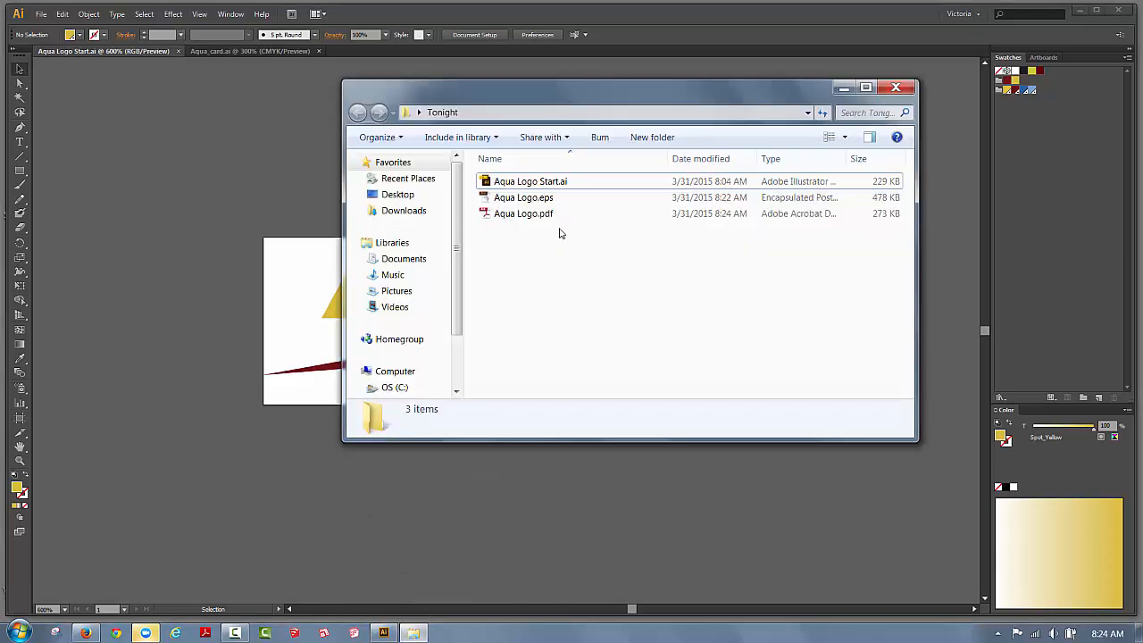
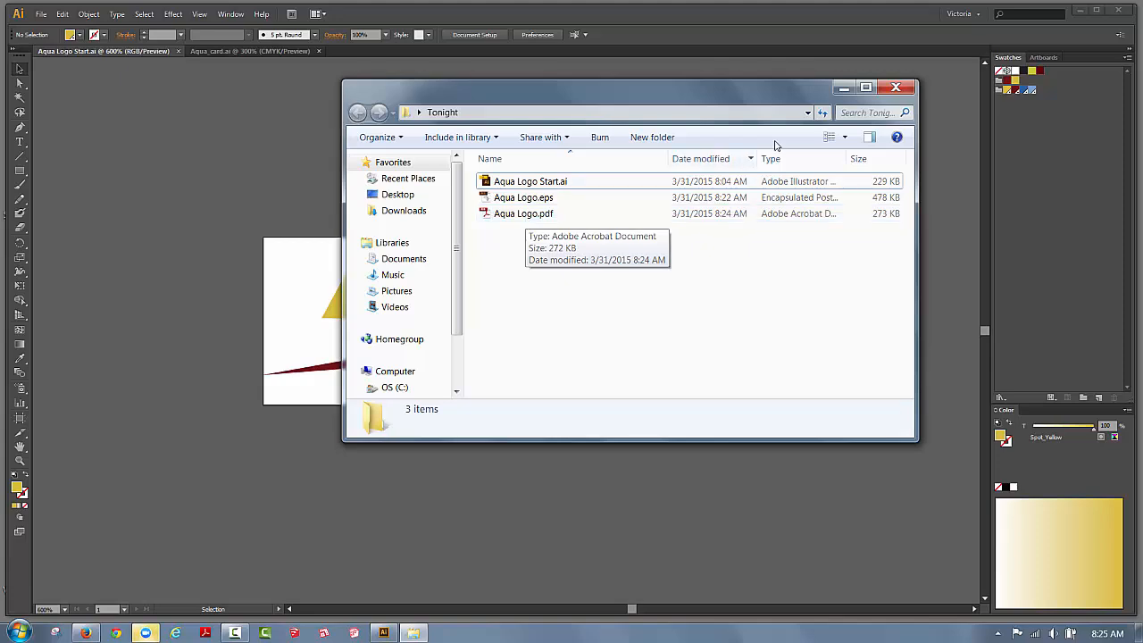
Minimize the Tonight folder window to bring back the Aqua Excursions logo in Illustrator.
{"action": "left_click", "coordinate": [843, 88]}
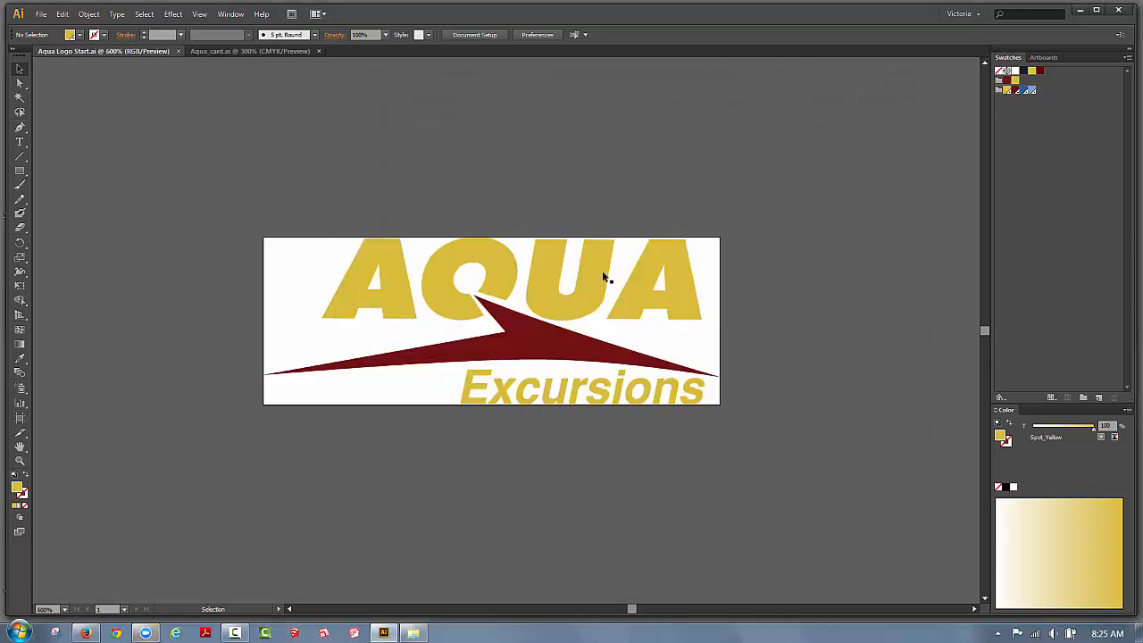
Switch to the Aqua_card.ai document and select its AQUA Excursions logo.
{"action": "left_click", "coordinate": [216, 50]}
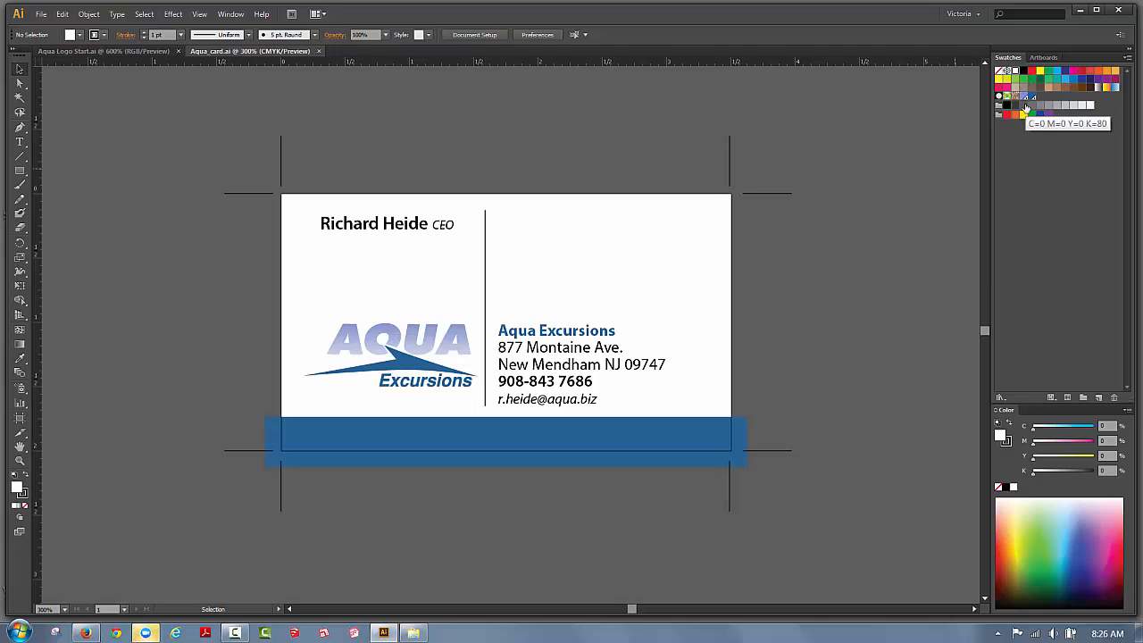
{"action": "left_click", "coordinate": [433, 354]}
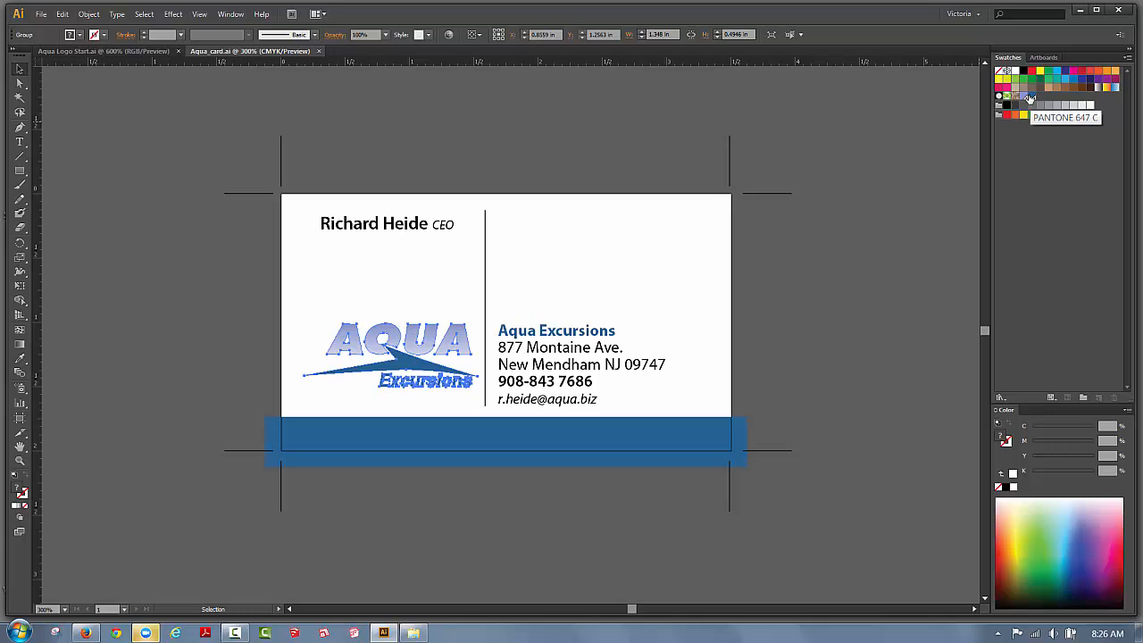
Delete all unused swatches, then the leftover colour group, from the Swatches panel.
{"action": "left_click", "coordinate": [1128, 58]}
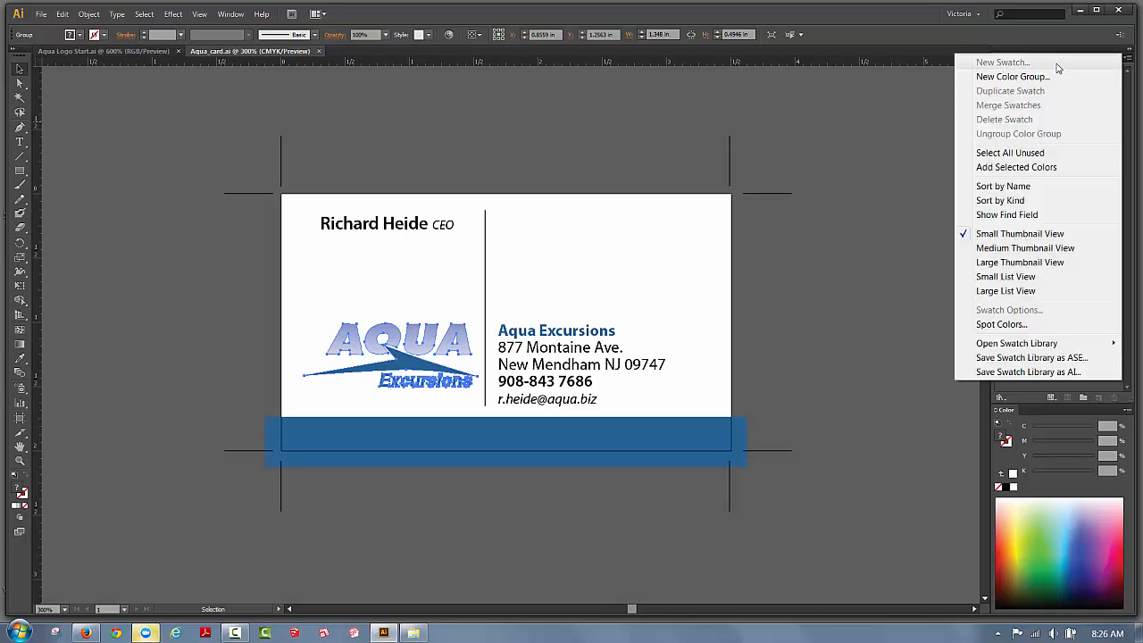
{"action": "left_click", "coordinate": [1036, 157]}
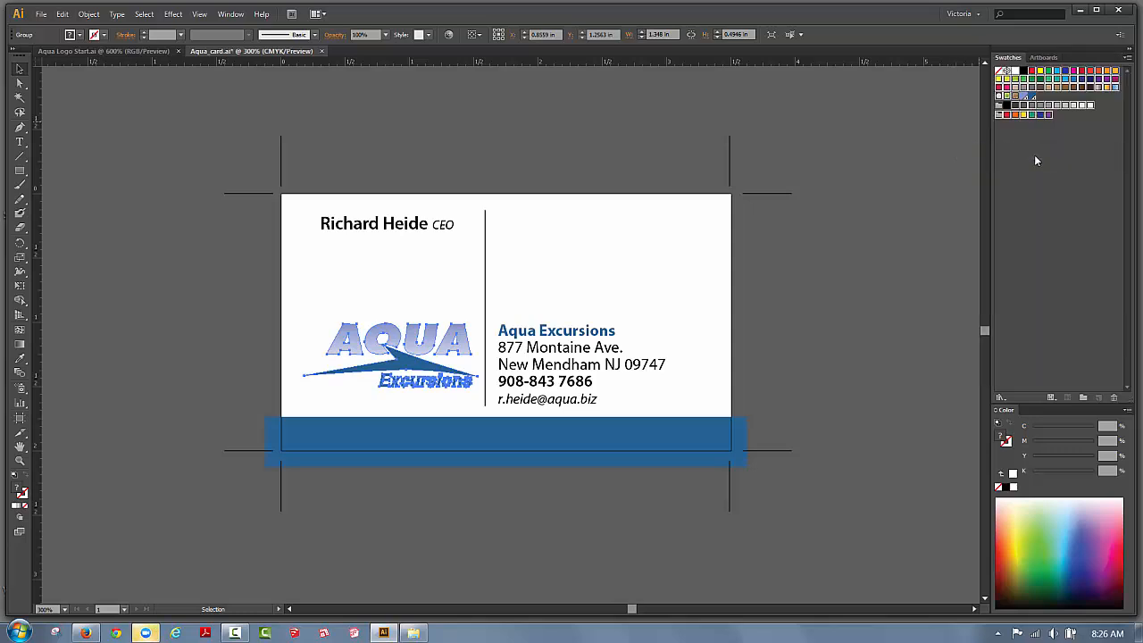
{"action": "left_click", "coordinate": [1113, 398]}
{"action": "left_click", "coordinate": [559, 332]}
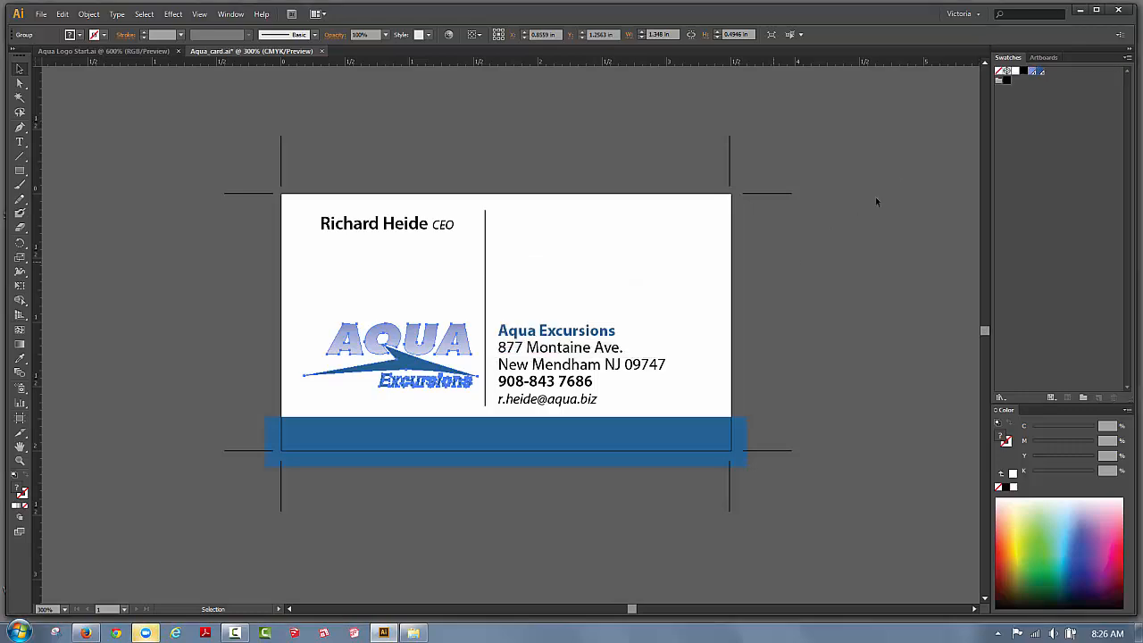
{"action": "left_click", "coordinate": [999, 81]}
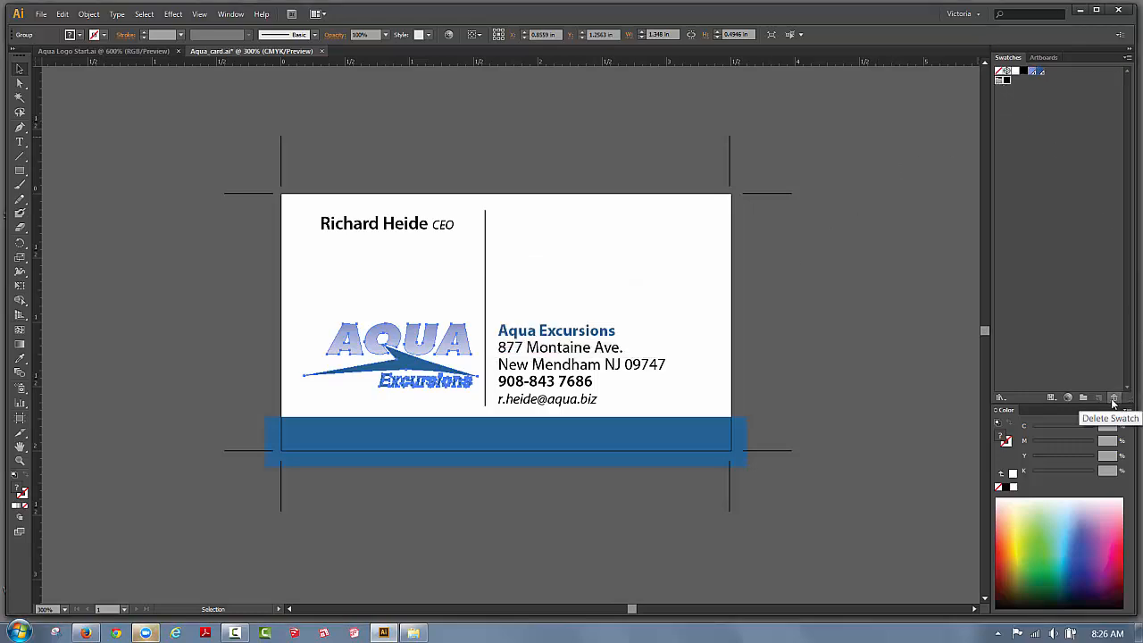
{"action": "left_click", "coordinate": [1114, 398]}
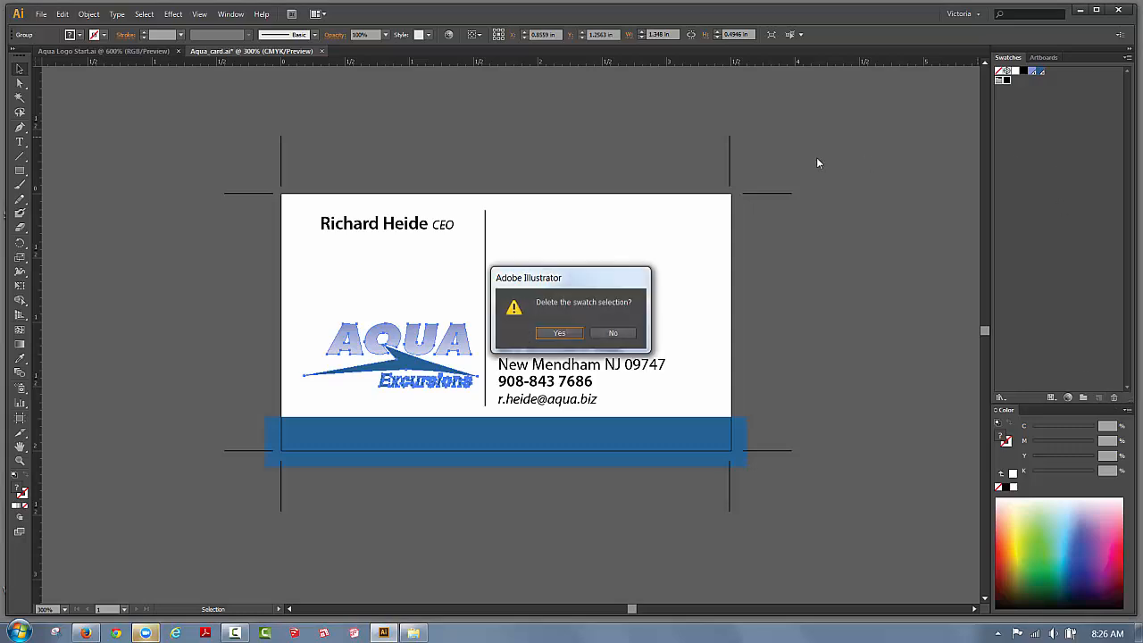
{"action": "left_click", "coordinate": [561, 334]}
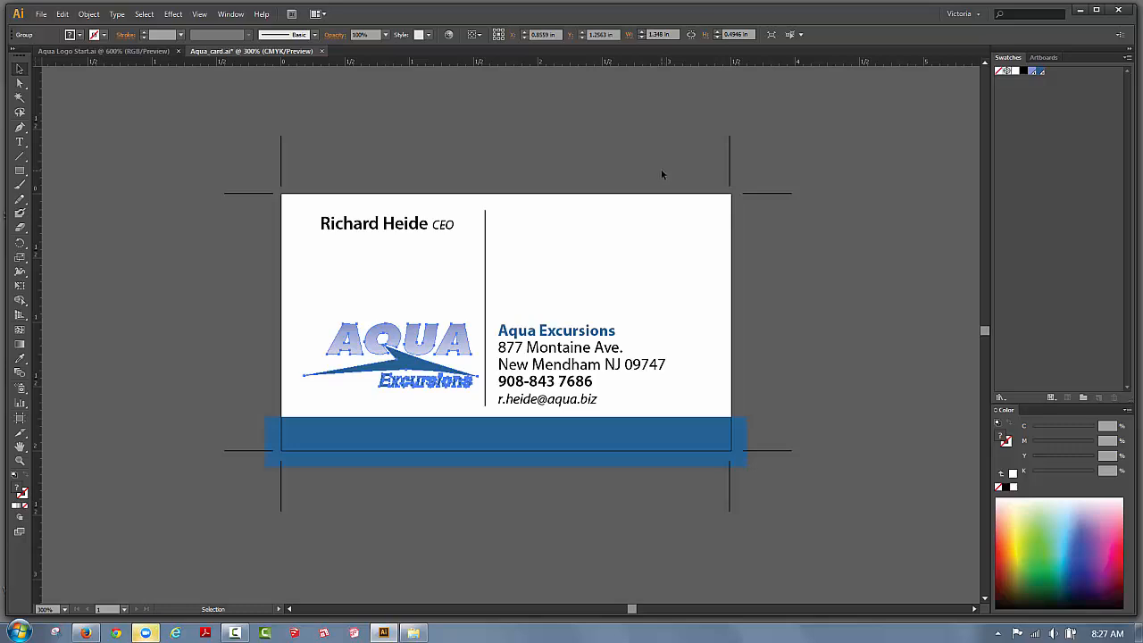
Start a new document named Stationary with the Print profile (Letter, CMYK).
{"action": "left_click", "coordinate": [40, 16]}
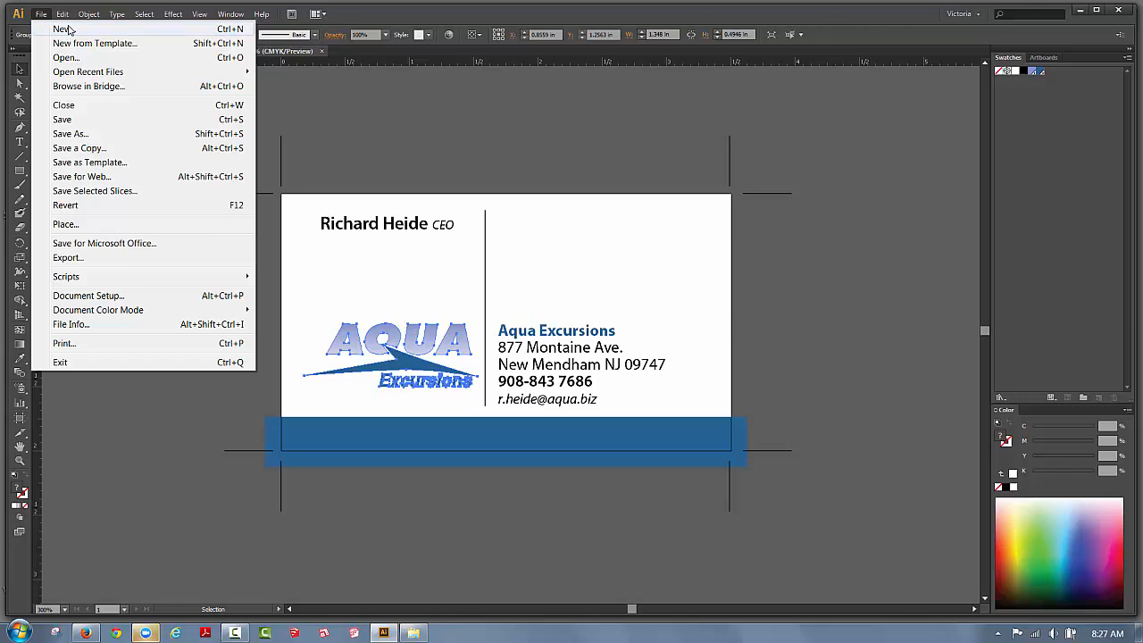
{"action": "left_click", "coordinate": [64, 29]}
{"action": "left_click_drag", "start_coordinate": [253, 98], "coordinate": [504, 132]}
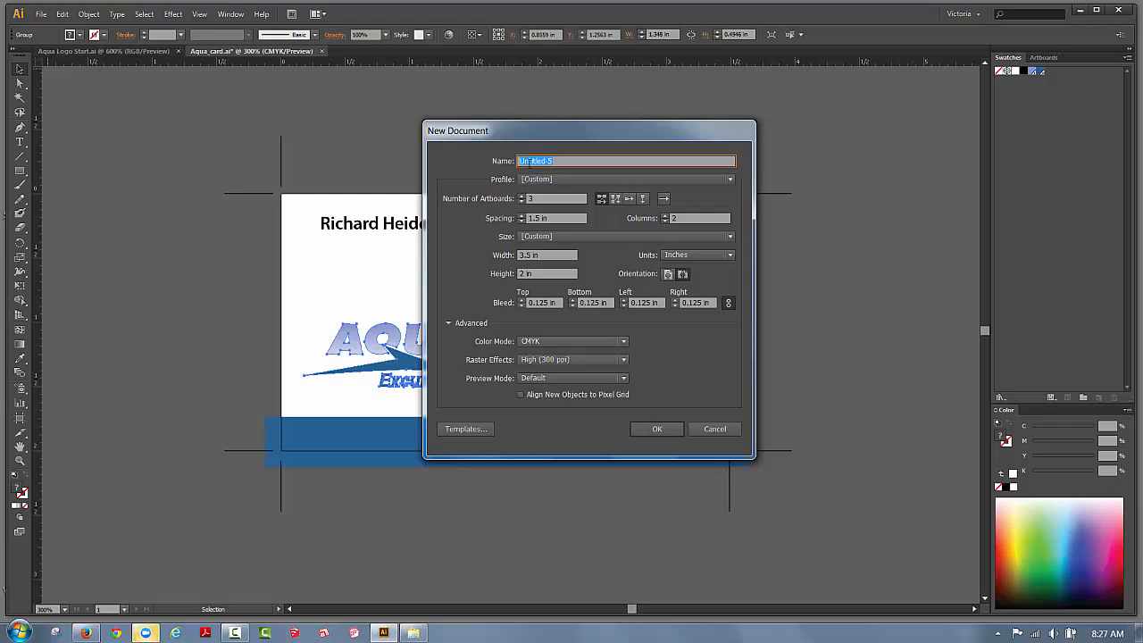
{"action": "type", "text": "Stationary"}
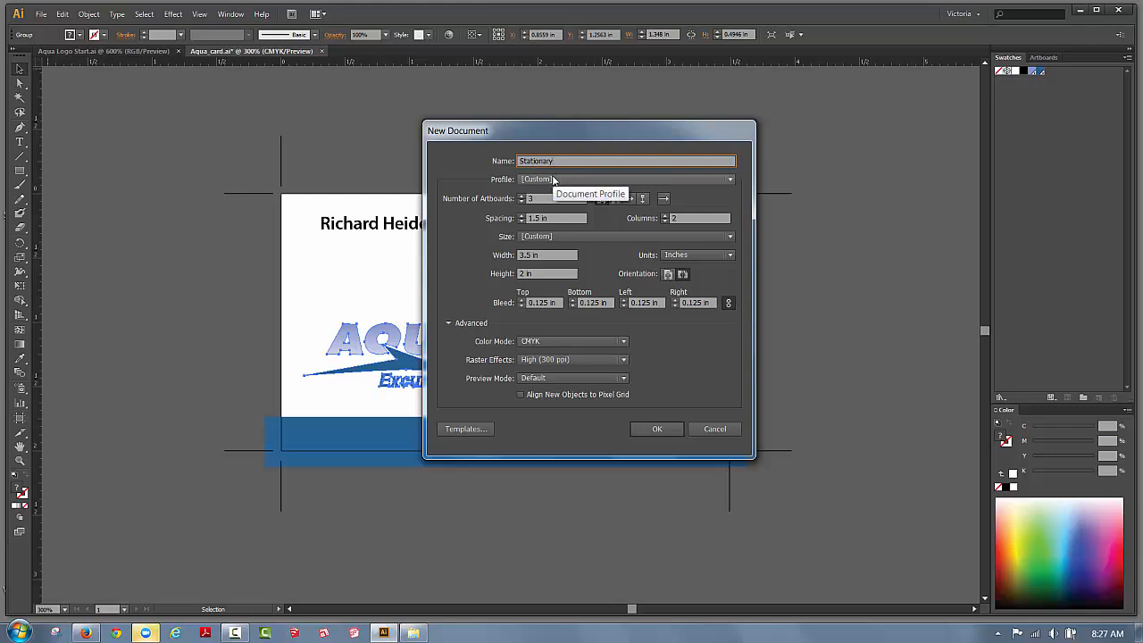
{"action": "left_click", "coordinate": [553, 180]}
{"action": "left_click", "coordinate": [540, 200]}
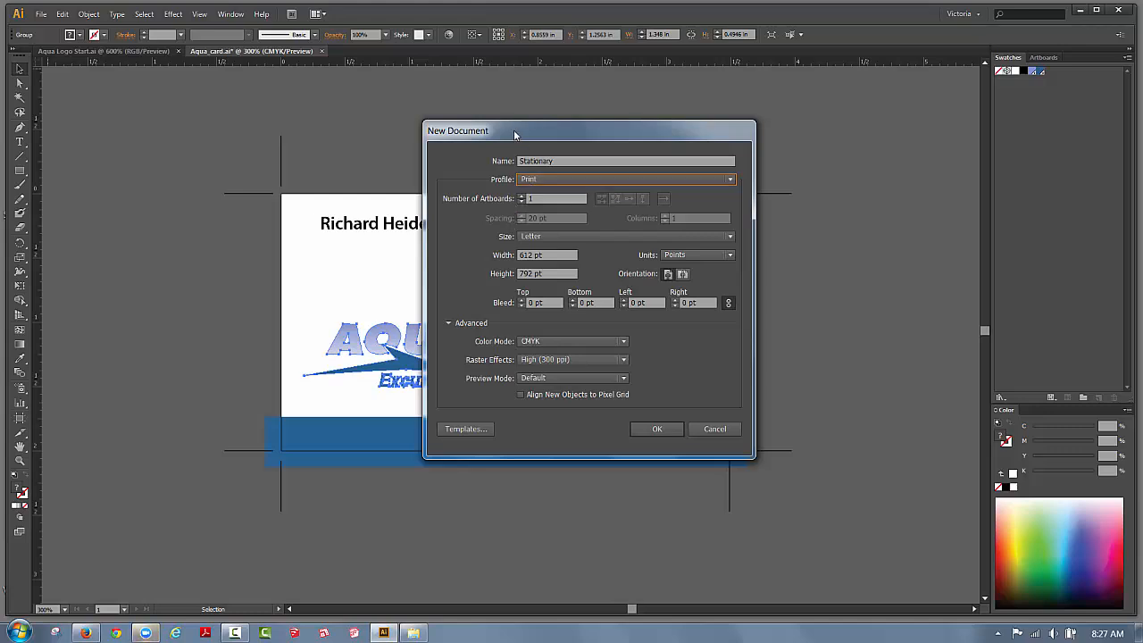
{"action": "left_click_drag", "start_coordinate": [530, 131], "coordinate": [641, 125]}
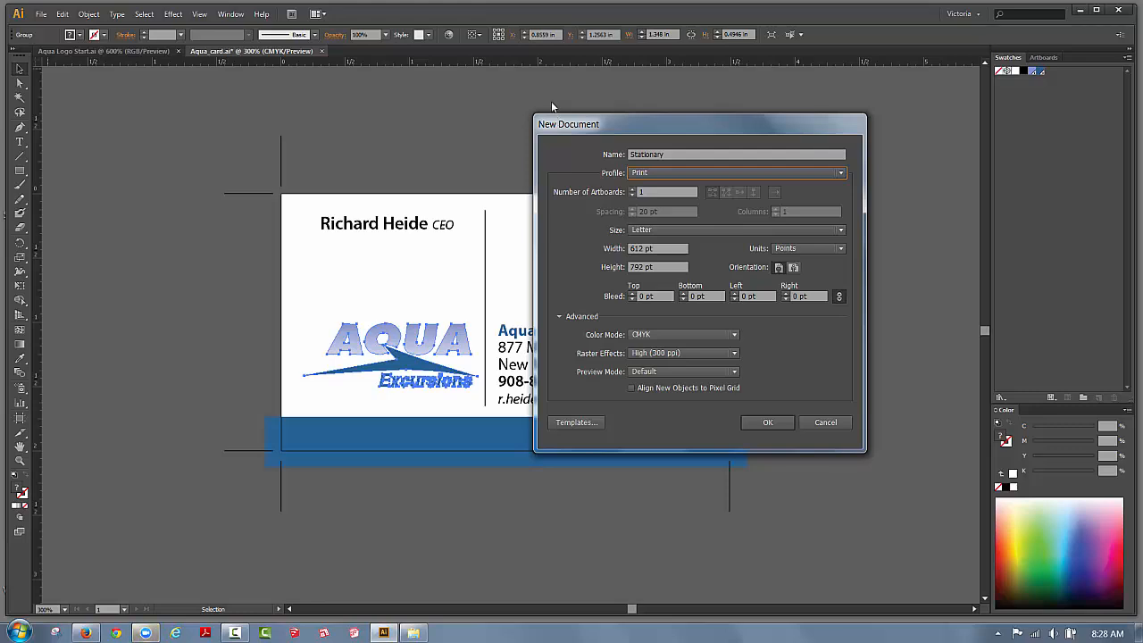
Set 3 artboards with 2in spacing and switch the document units to Inches.
{"action": "left_click", "coordinate": [633, 189]}
{"action": "left_click", "coordinate": [633, 189]}
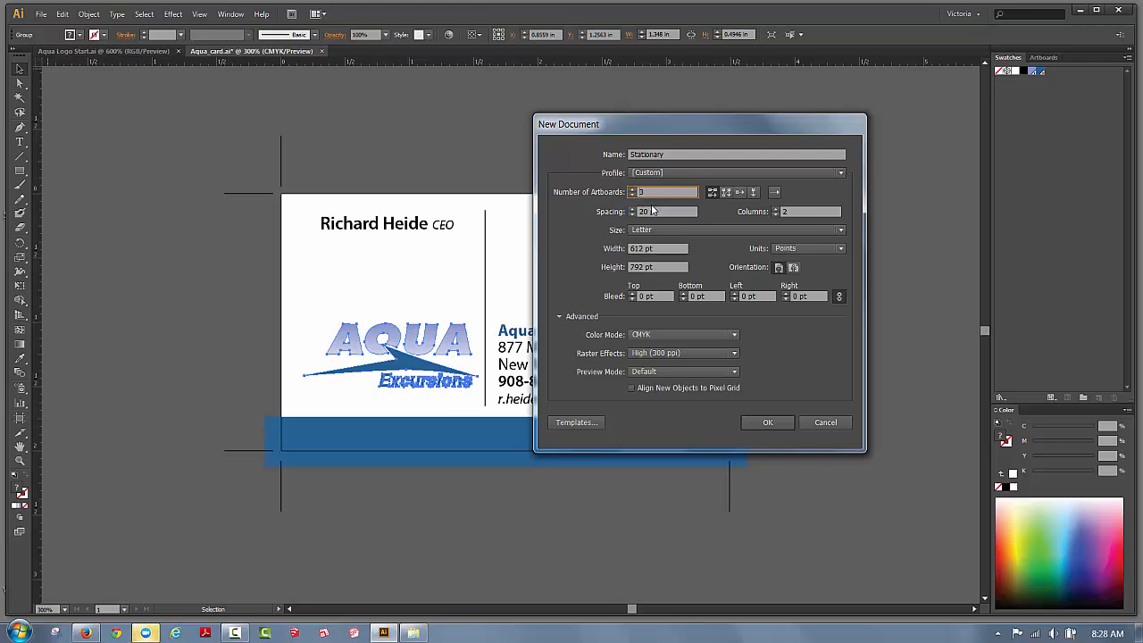
{"action": "left_click", "coordinate": [646, 211]}
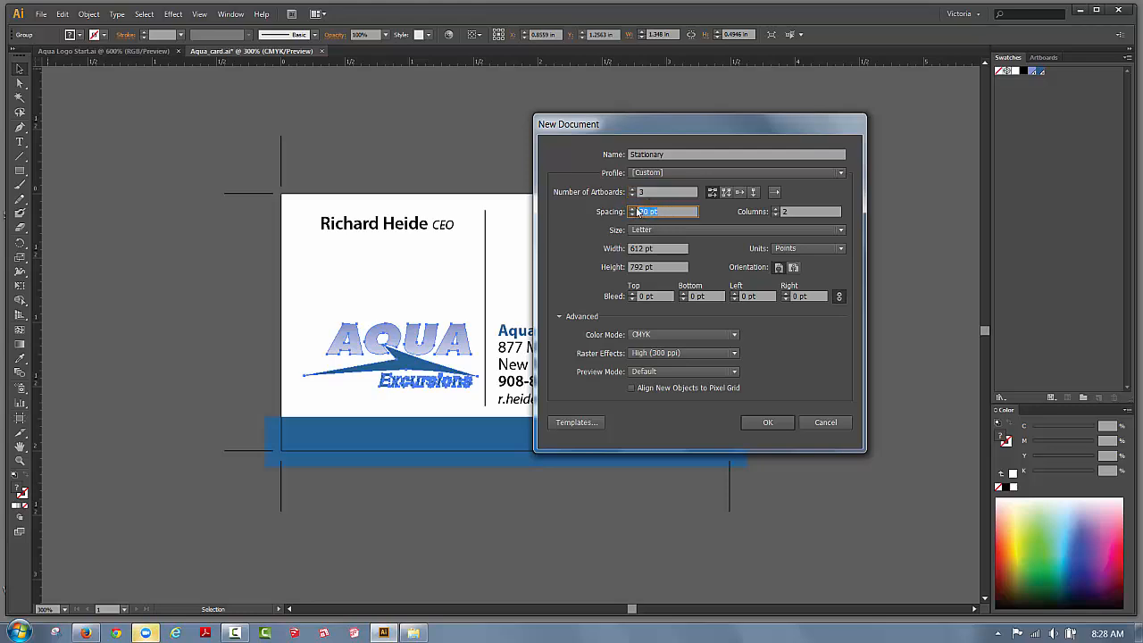
{"action": "type", "text": "2in"}
{"action": "left_click", "coordinate": [800, 248]}
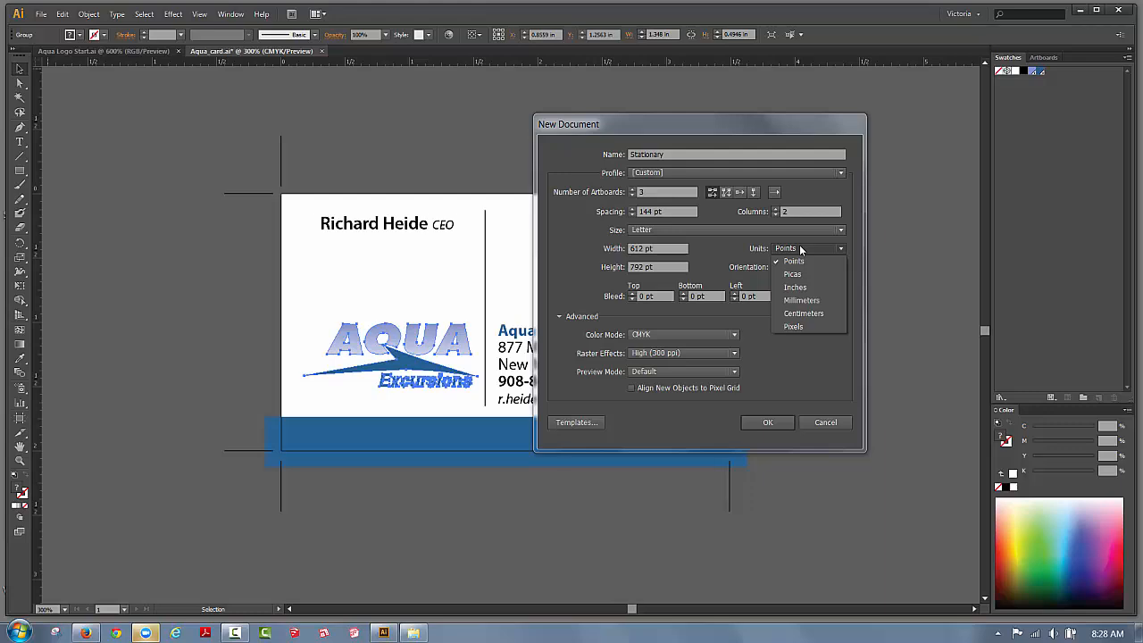
{"action": "left_click", "coordinate": [794, 286]}
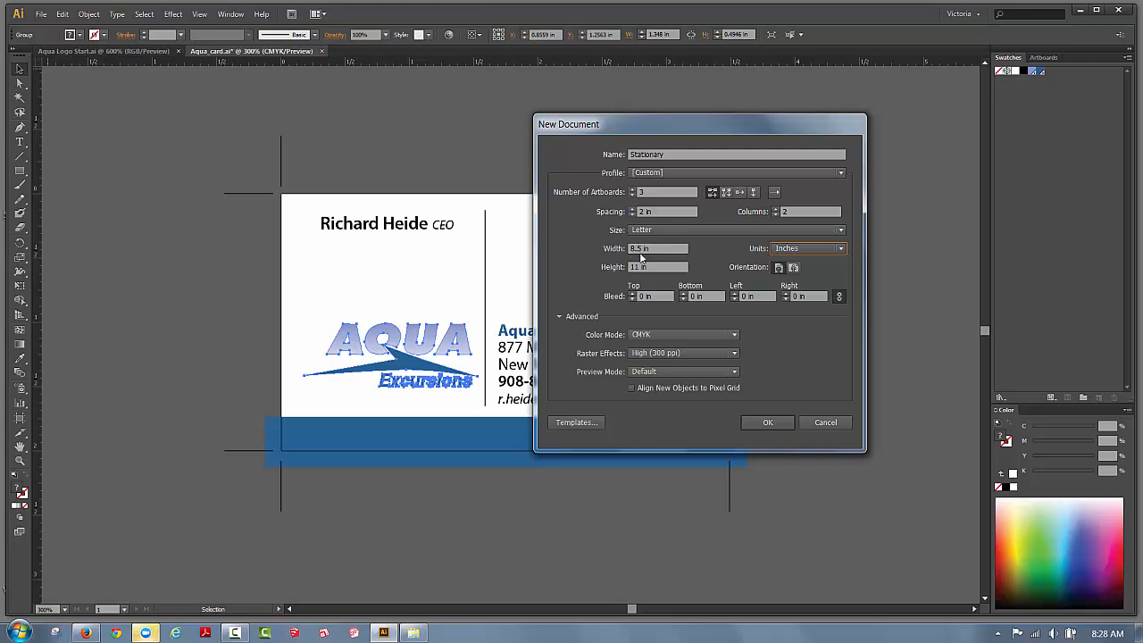
Enter width 3.5, height 2 and a linked top bleed of .125 in.
{"action": "left_click_drag", "start_coordinate": [642, 248], "coordinate": [630, 249]}
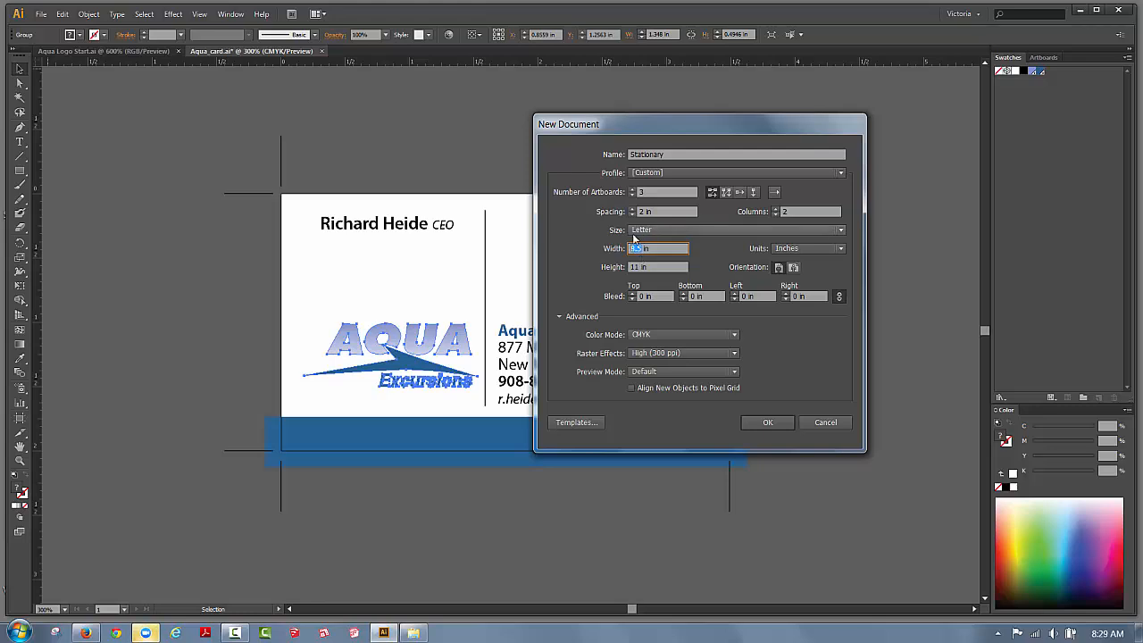
{"action": "type", "text": "3.5"}
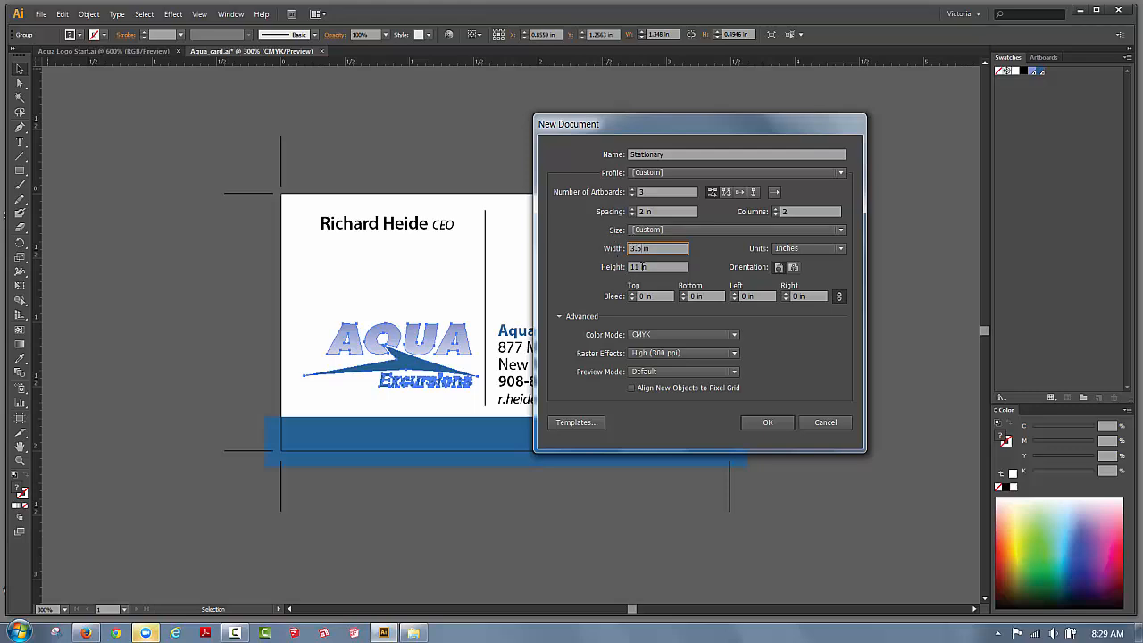
{"action": "left_click", "coordinate": [639, 267]}
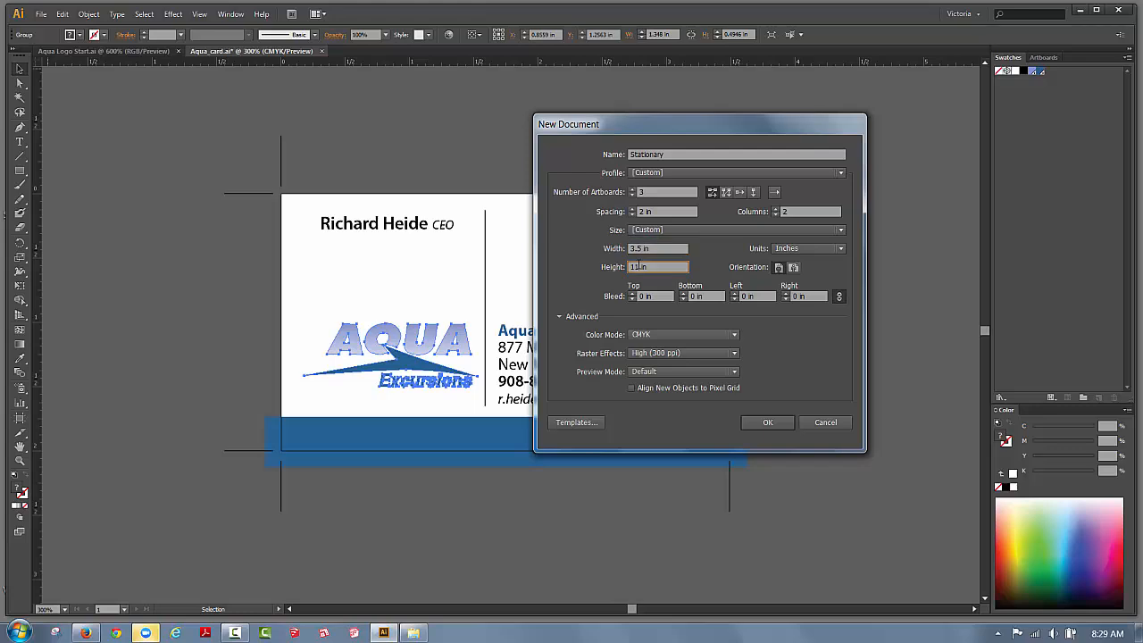
{"action": "type", "text": "2"}
{"action": "left_click", "coordinate": [641, 296]}
{"action": "double_click", "coordinate": [641, 297]}
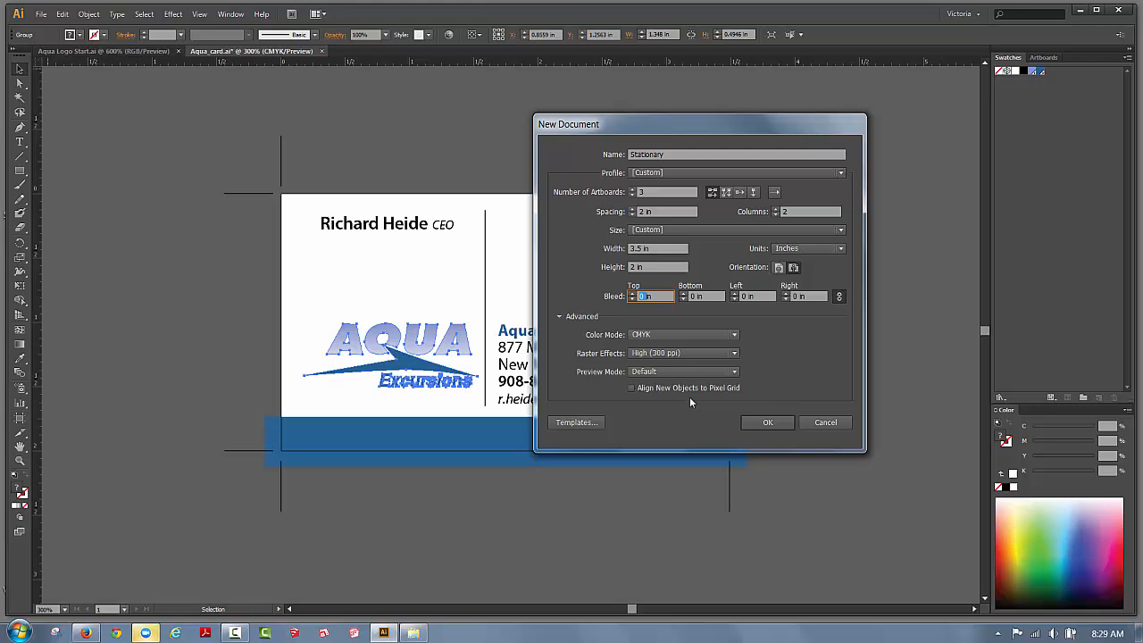
{"action": "type", "text": ".125"}
Create the document and rename its artboards Card, envelope and Letterhead.
{"action": "left_click", "coordinate": [777, 422]}
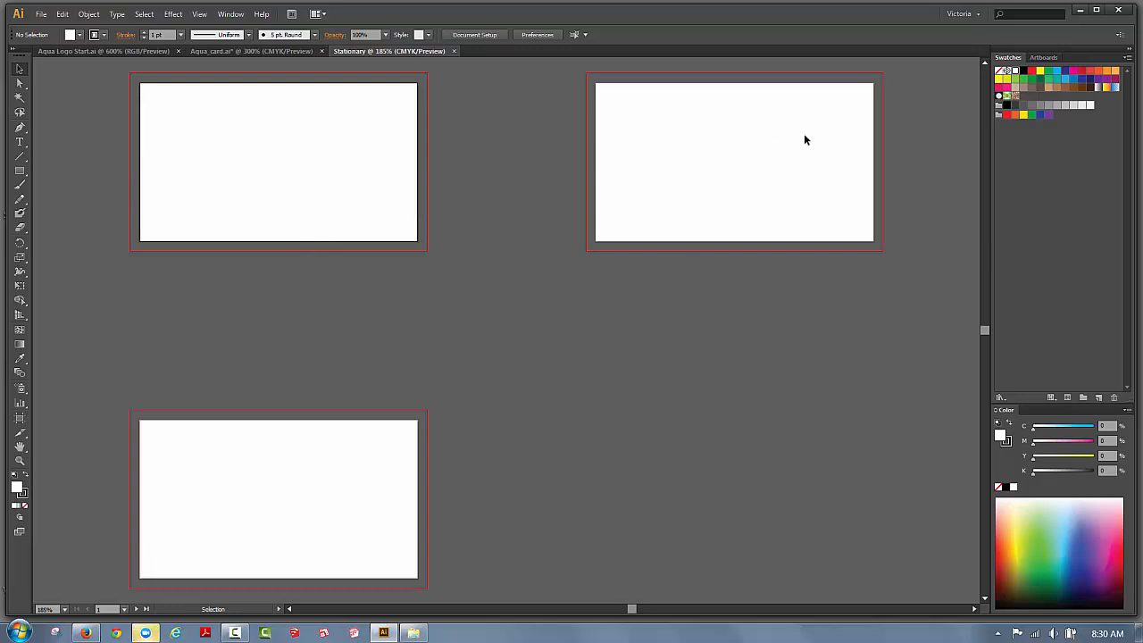
{"action": "left_click", "coordinate": [1041, 57]}
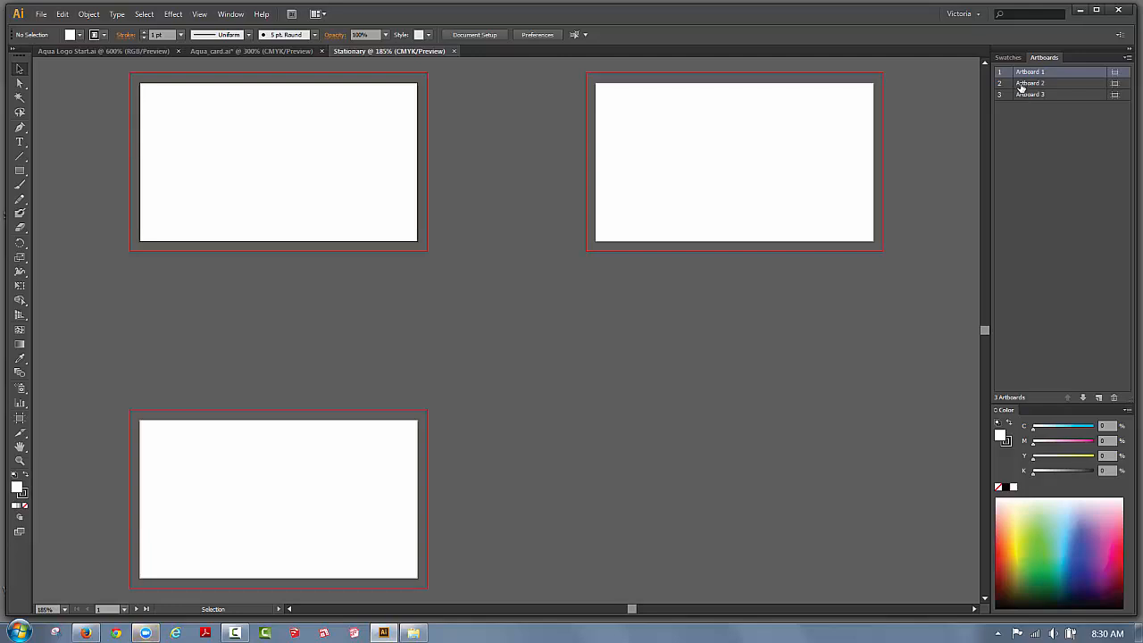
{"action": "left_click", "coordinate": [762, 141]}
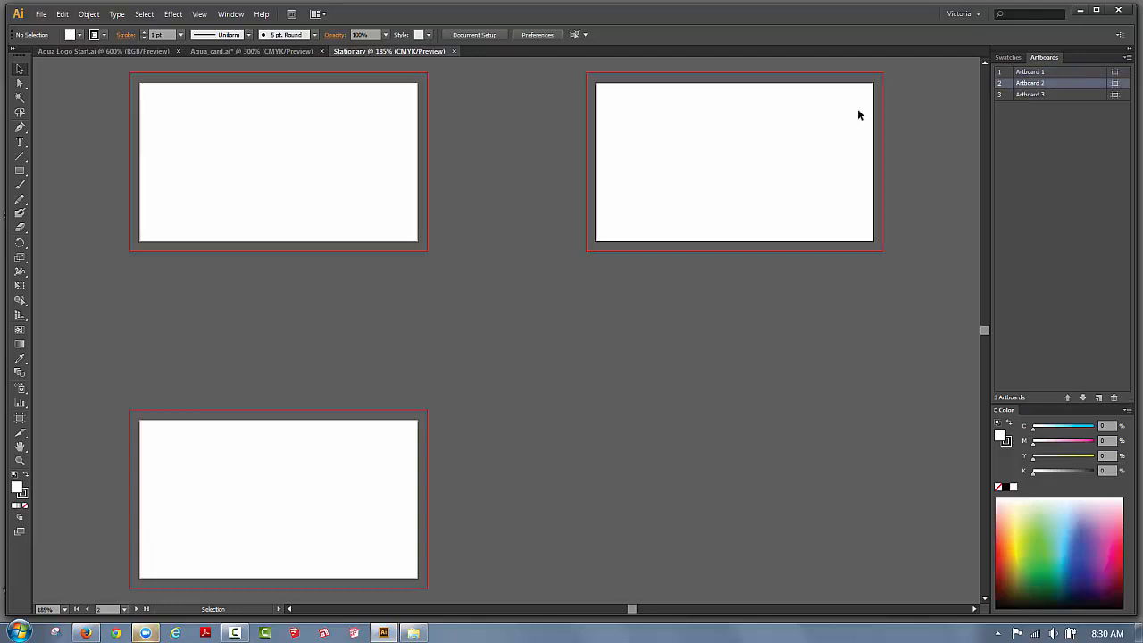
{"action": "double_click", "coordinate": [1026, 84]}
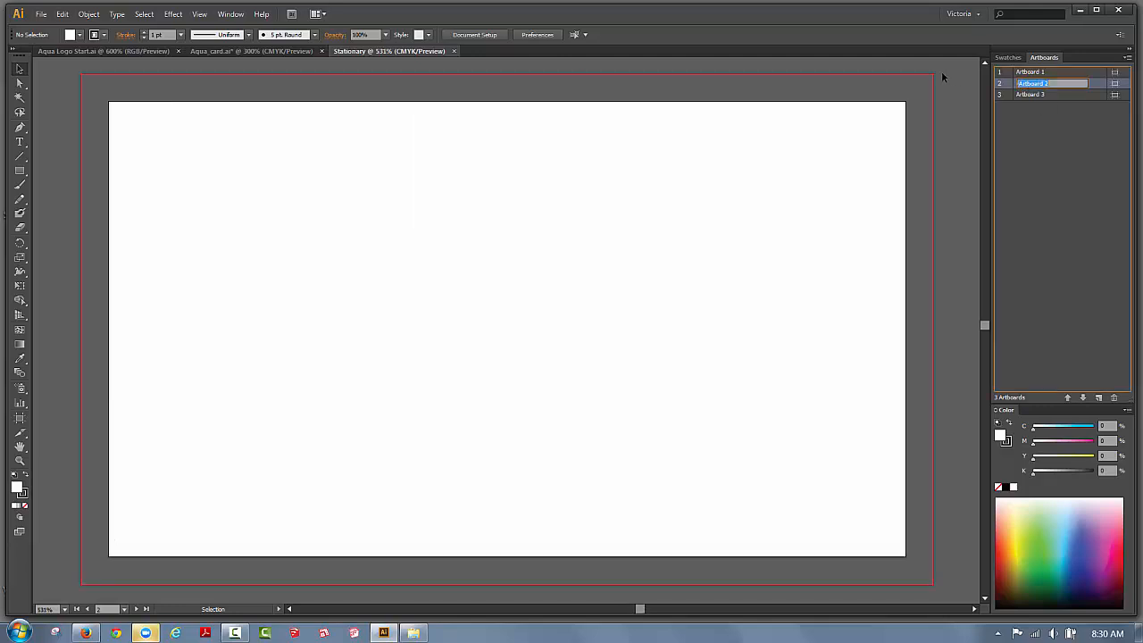
{"action": "type", "text": "ca"}
{"action": "type", "text": "velope"}
{"action": "double_click", "coordinate": [1029, 71]}
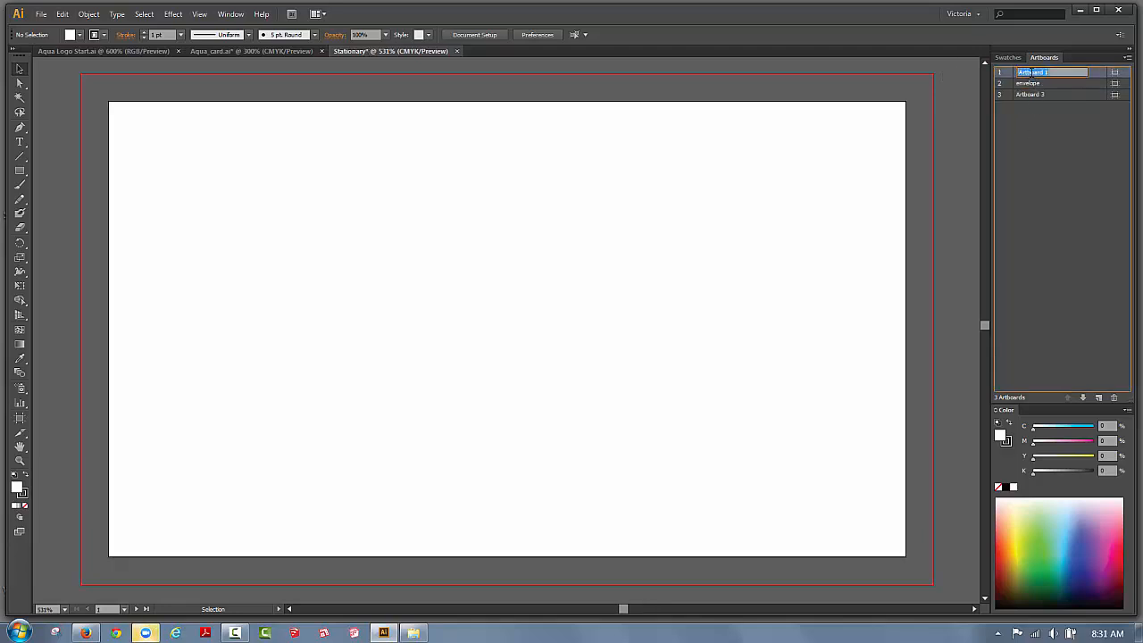
{"action": "type", "text": "ca"}
{"action": "left_click", "coordinate": [1027, 155]}
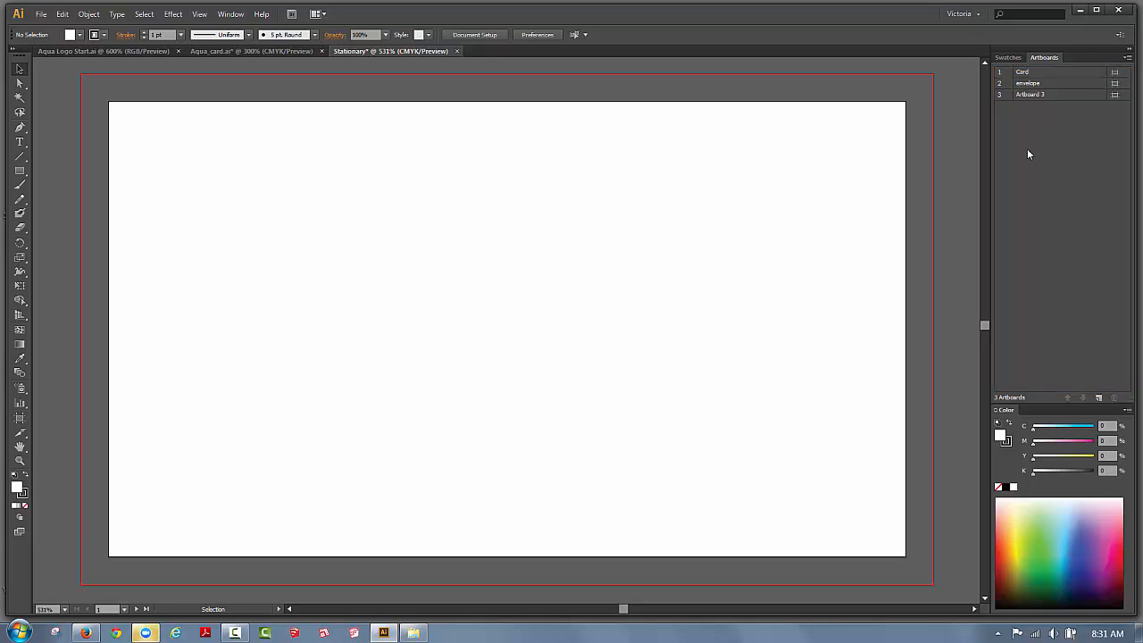
{"action": "double_click", "coordinate": [1030, 95]}
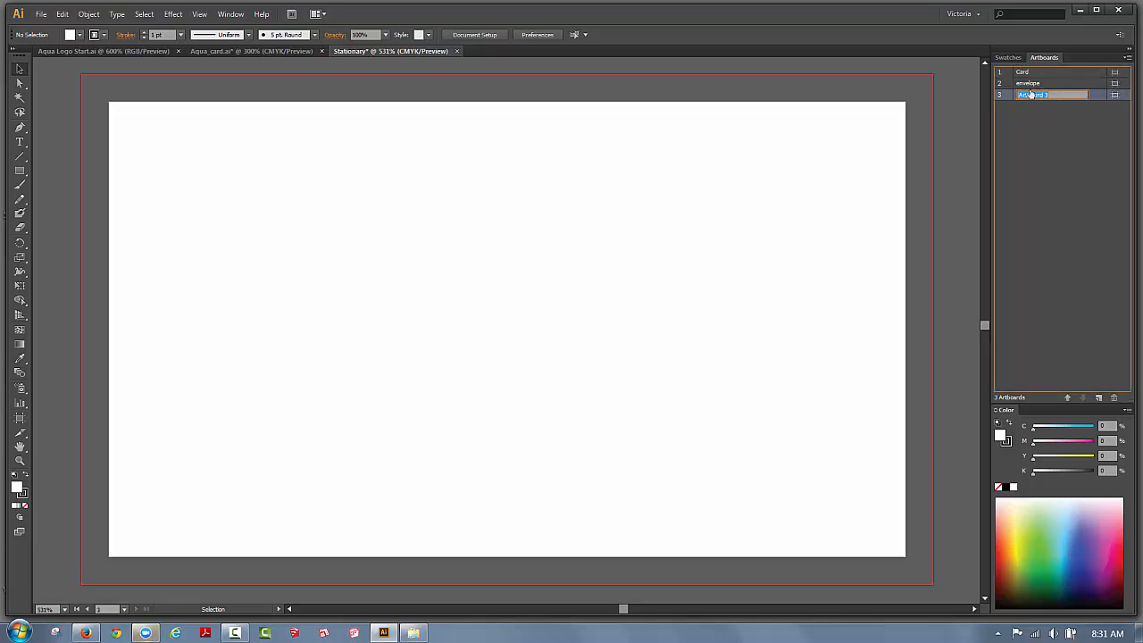
{"action": "type", "text": "l"}
Fit all artboards in the window and activate Card, envelope, Letterhead, ending on envelope.
{"action": "left_click", "coordinate": [200, 15]}
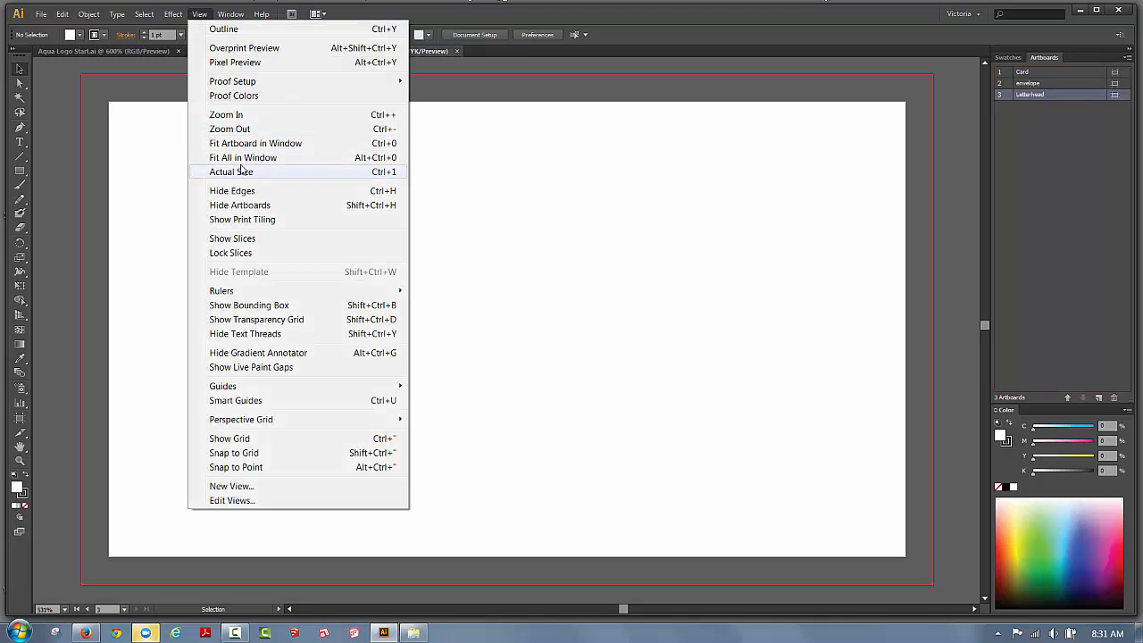
{"action": "left_click", "coordinate": [249, 159]}
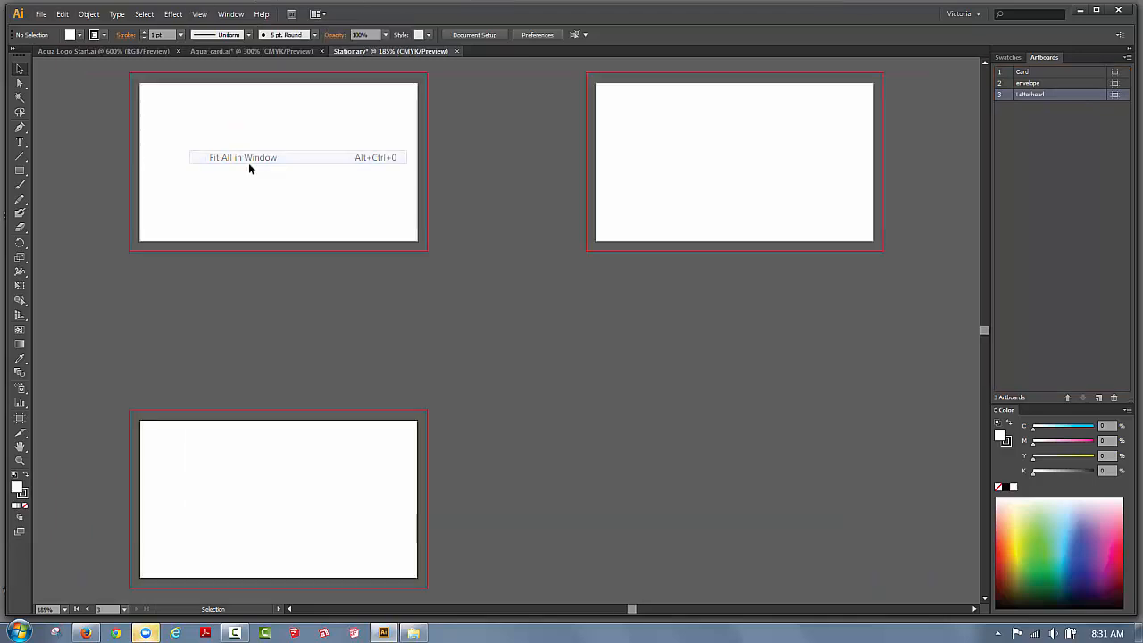
{"action": "left_click", "coordinate": [322, 139]}
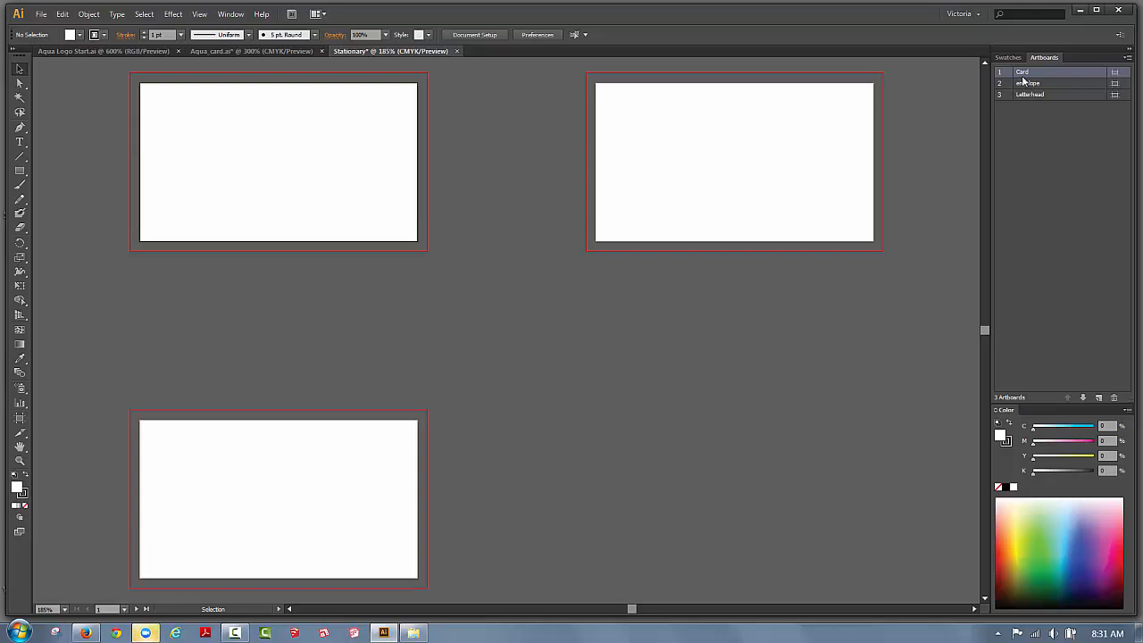
{"action": "left_click", "coordinate": [751, 132]}
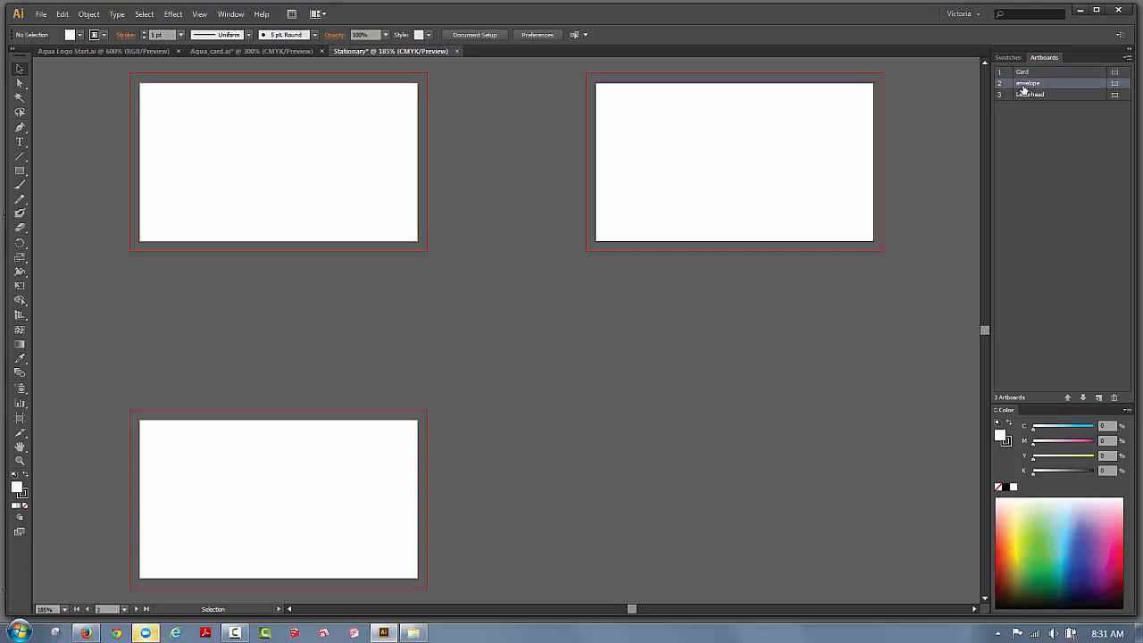
{"action": "left_click", "coordinate": [284, 465]}
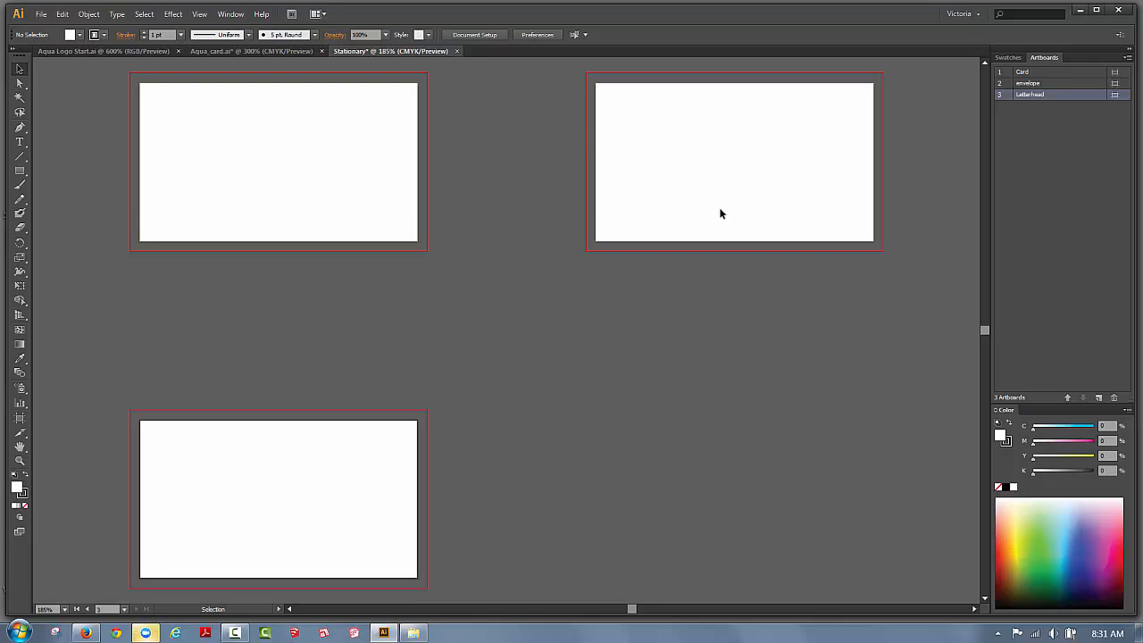
{"action": "left_click", "coordinate": [868, 131]}
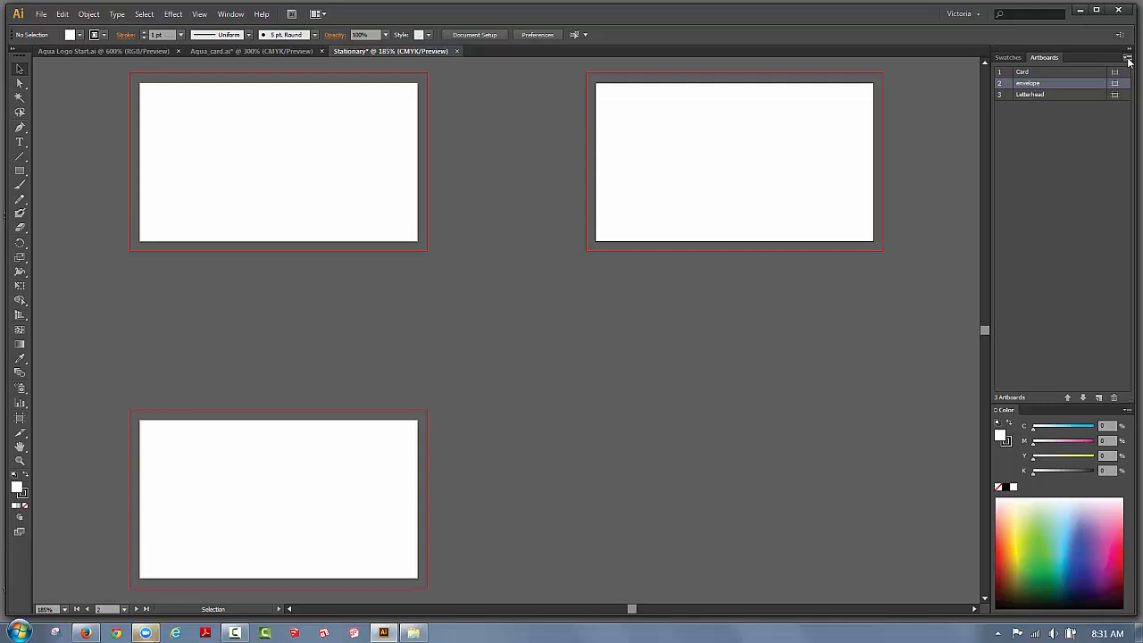
In the envelope's Artboard Options, enter width 9.5 in and height 4.125 in.
{"action": "left_click", "coordinate": [1128, 59]}
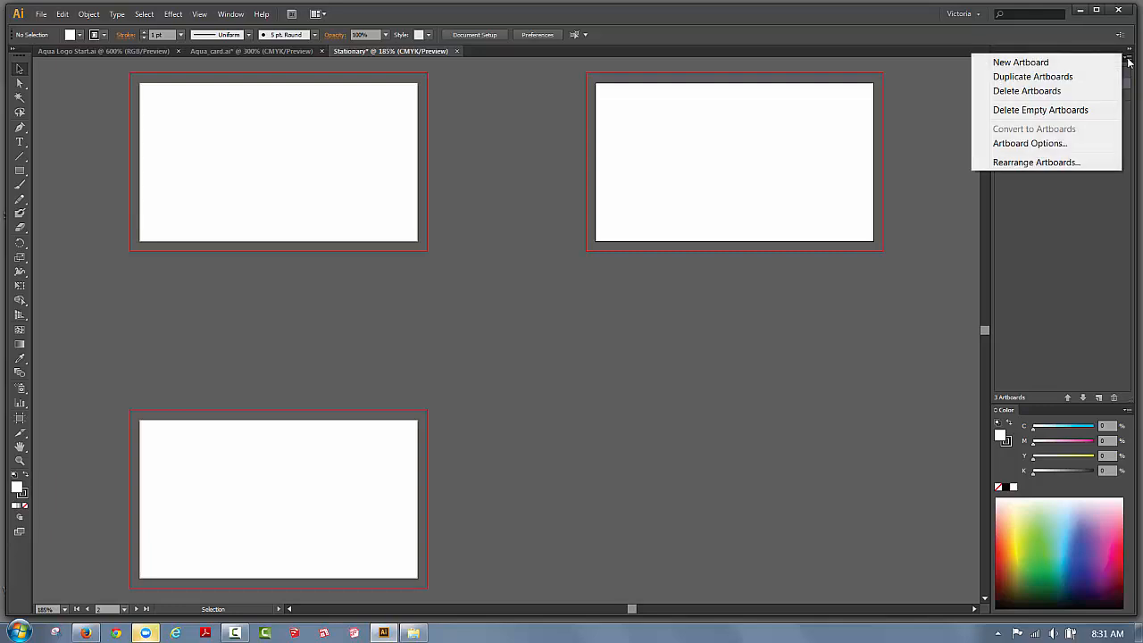
{"action": "left_click", "coordinate": [1064, 142]}
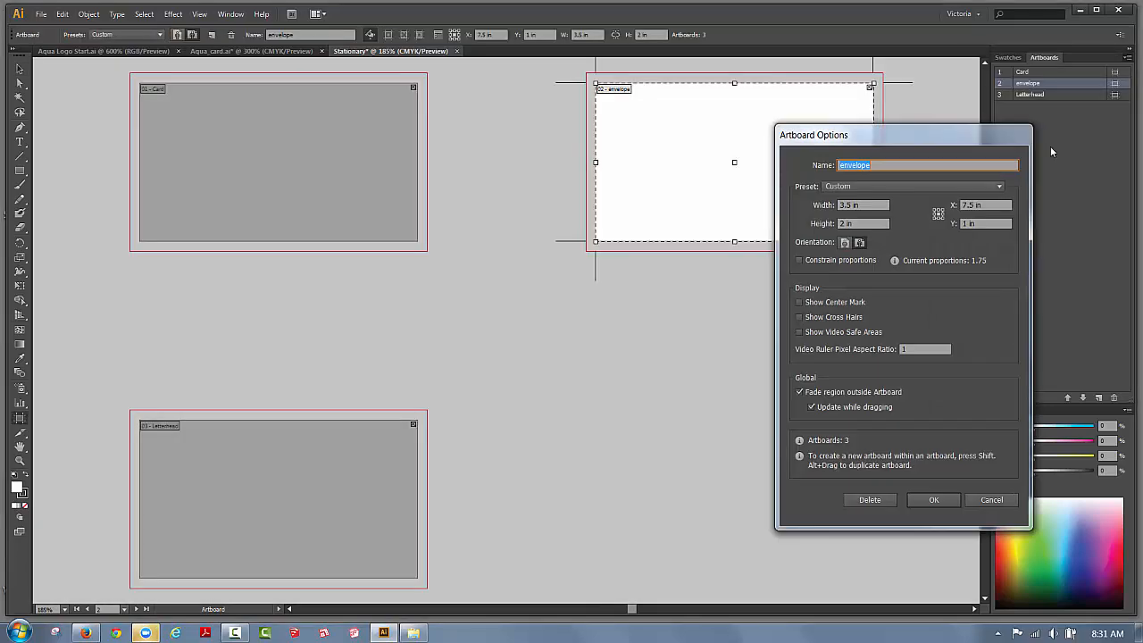
{"action": "left_click_drag", "start_coordinate": [873, 139], "coordinate": [422, 260]}
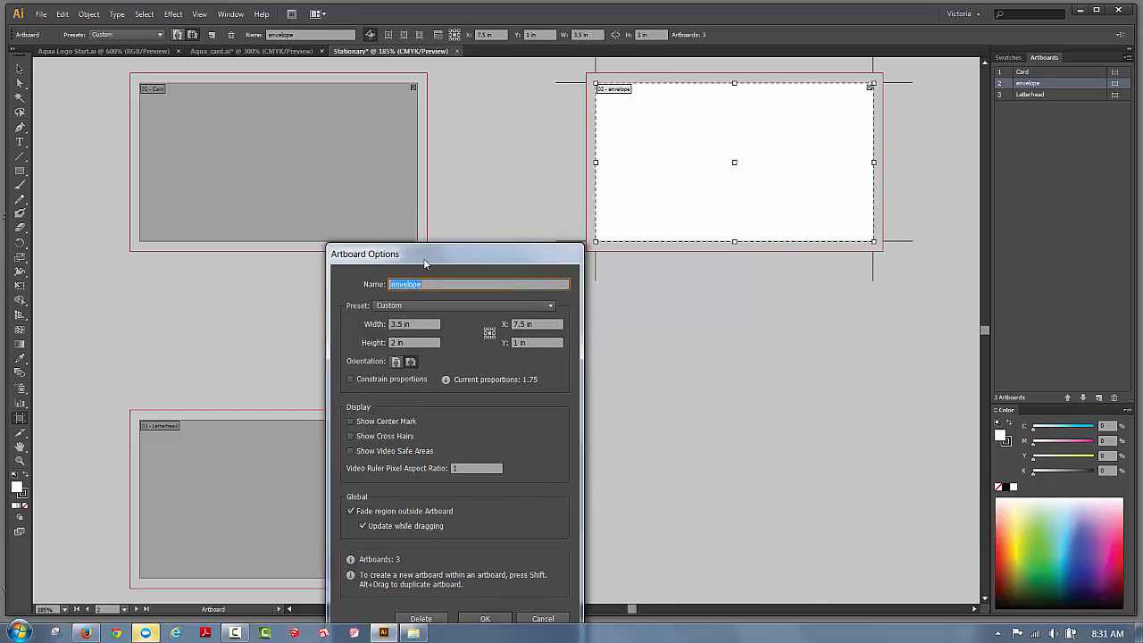
{"action": "left_click", "coordinate": [403, 327]}
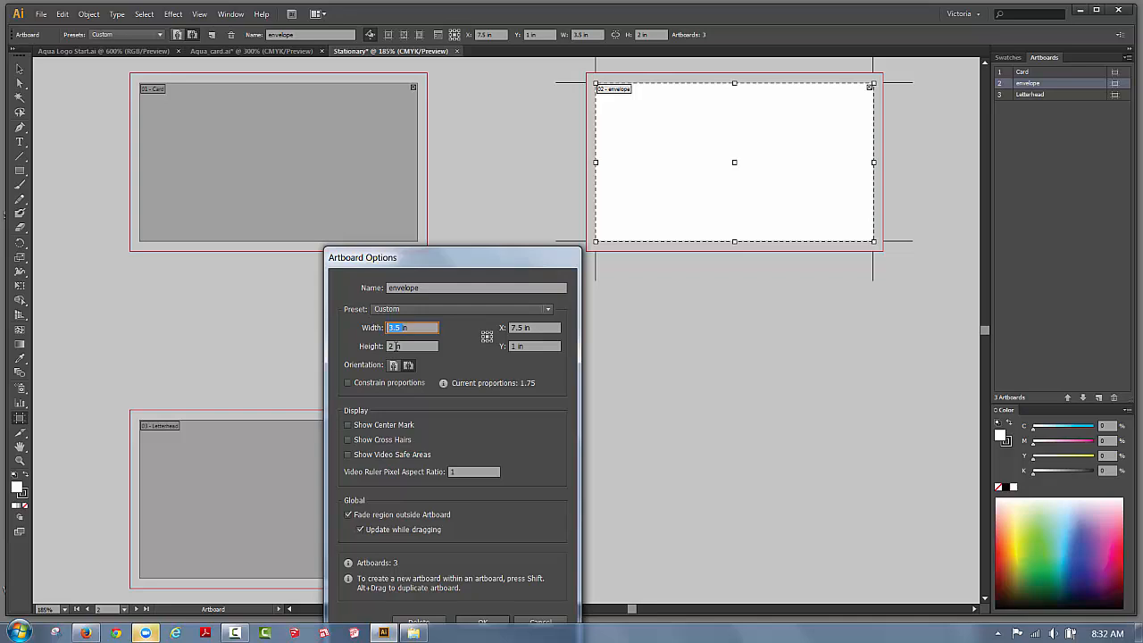
{"action": "type", "text": "9.5"}
{"action": "left_click", "coordinate": [393, 346]}
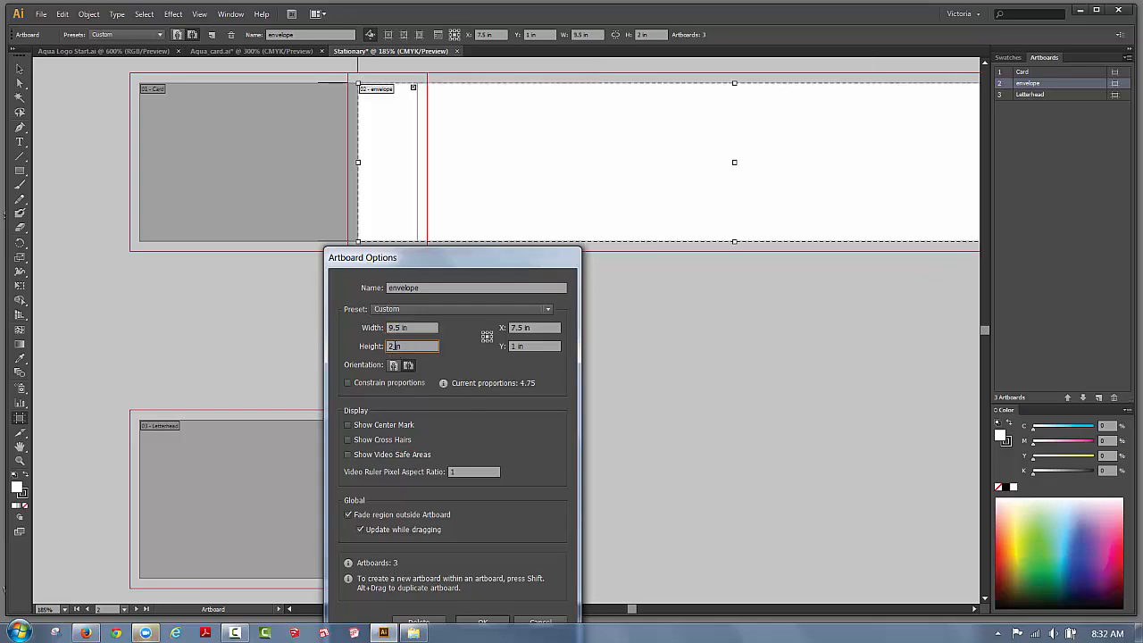
{"action": "key", "text": "BackSpace"}
{"action": "type", "text": "4.125"}
{"action": "left_click_drag", "start_coordinate": [463, 258], "coordinate": [669, 88]}
Apply the envelope size and drag the envelope artboard right and down, clear of the card.
{"action": "left_click", "coordinate": [689, 454]}
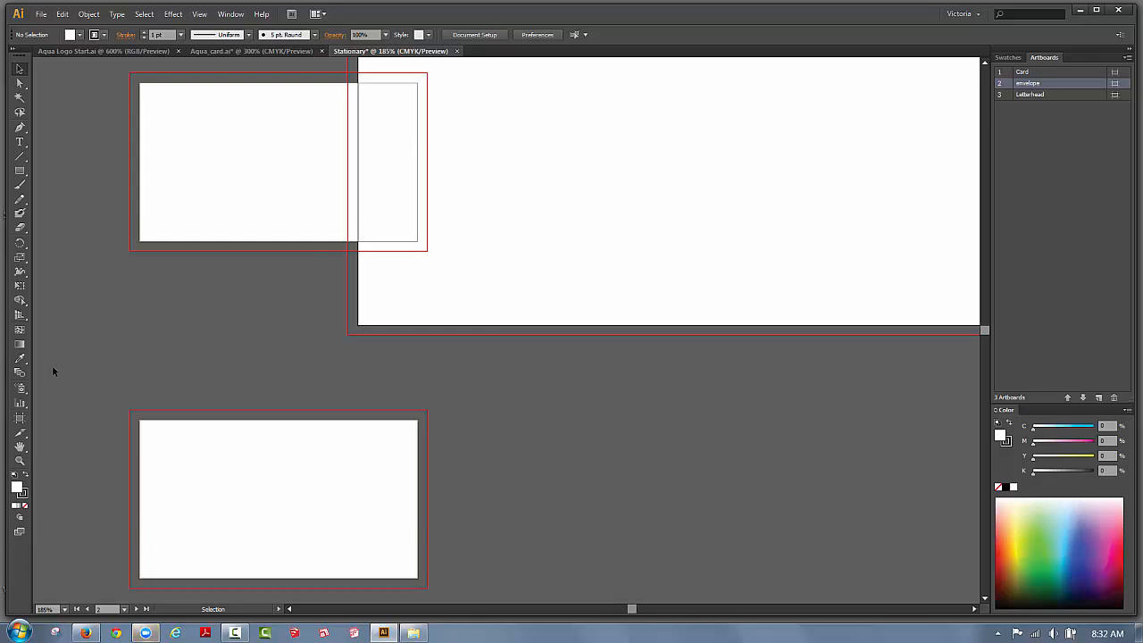
{"action": "left_click", "coordinate": [19, 423]}
{"action": "left_click_drag", "start_coordinate": [484, 229], "coordinate": [600, 235]}
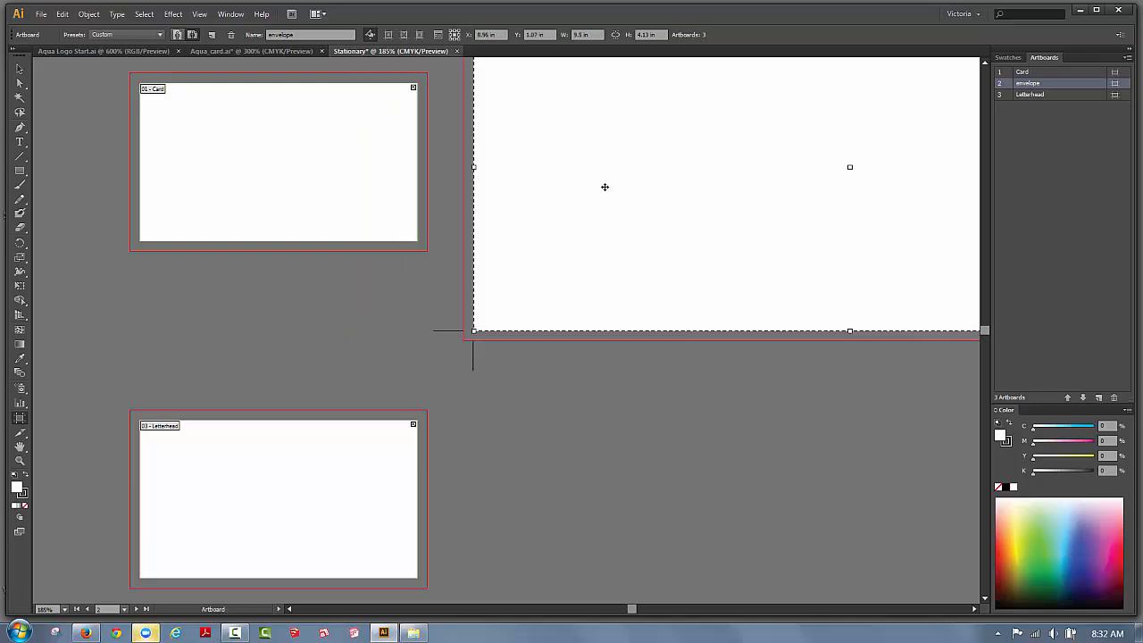
{"action": "left_click_drag", "start_coordinate": [610, 127], "coordinate": [605, 192]}
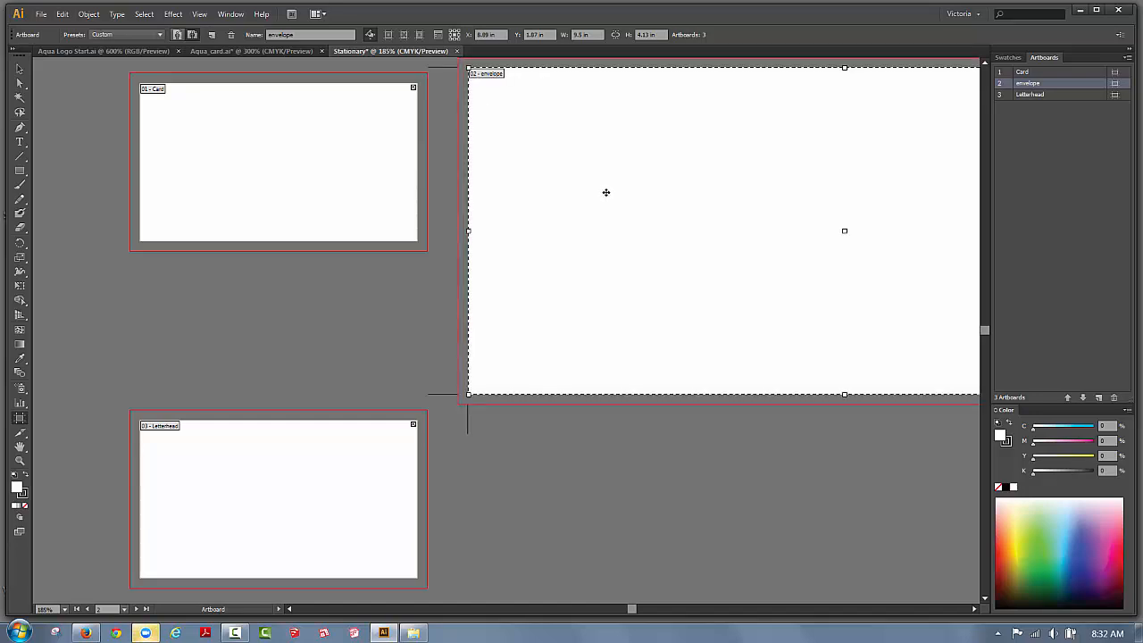
{"action": "left_click", "coordinate": [1029, 94]}
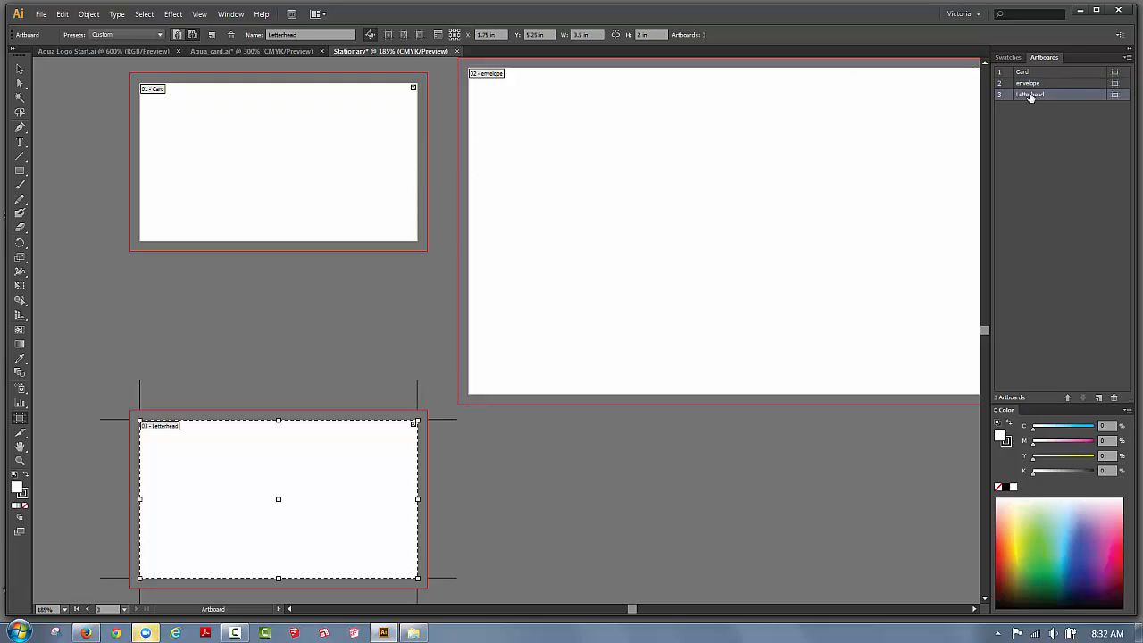
{"action": "left_click", "coordinate": [21, 73]}
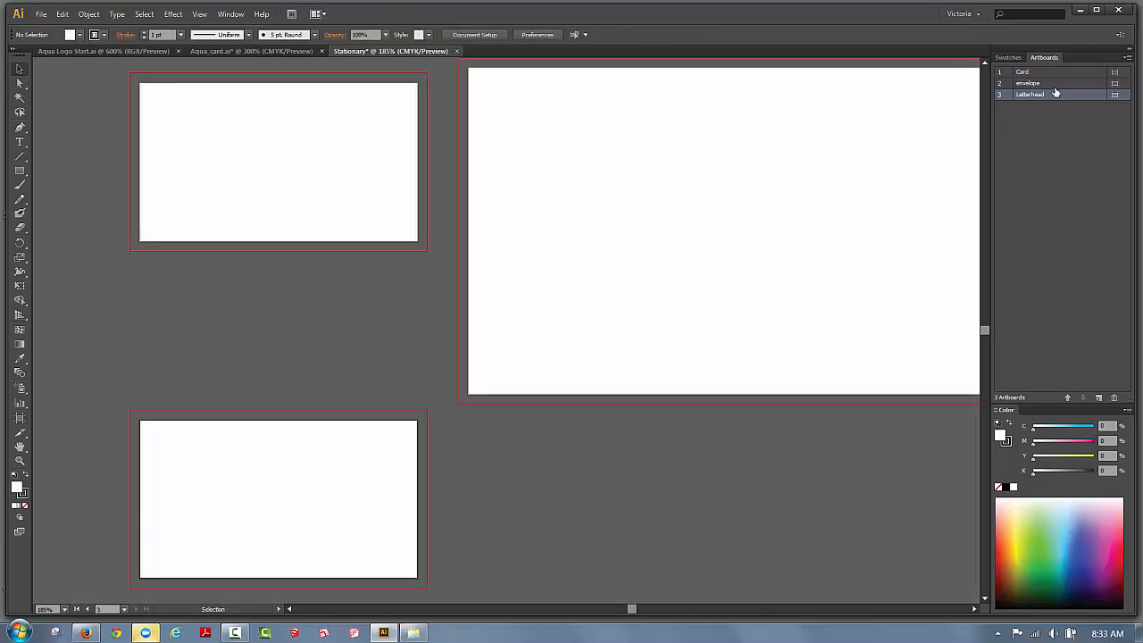
Set the Letterhead artboard to 8.5 × 11 in via Artboard Options.
{"action": "left_click", "coordinate": [1128, 58]}
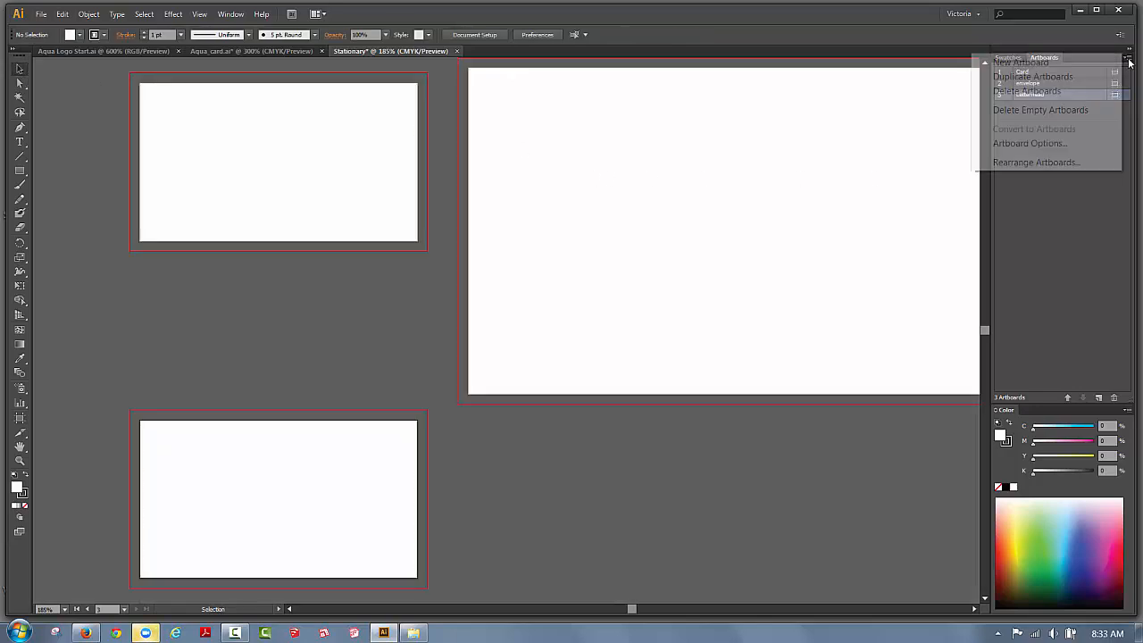
{"action": "left_click", "coordinate": [1026, 144]}
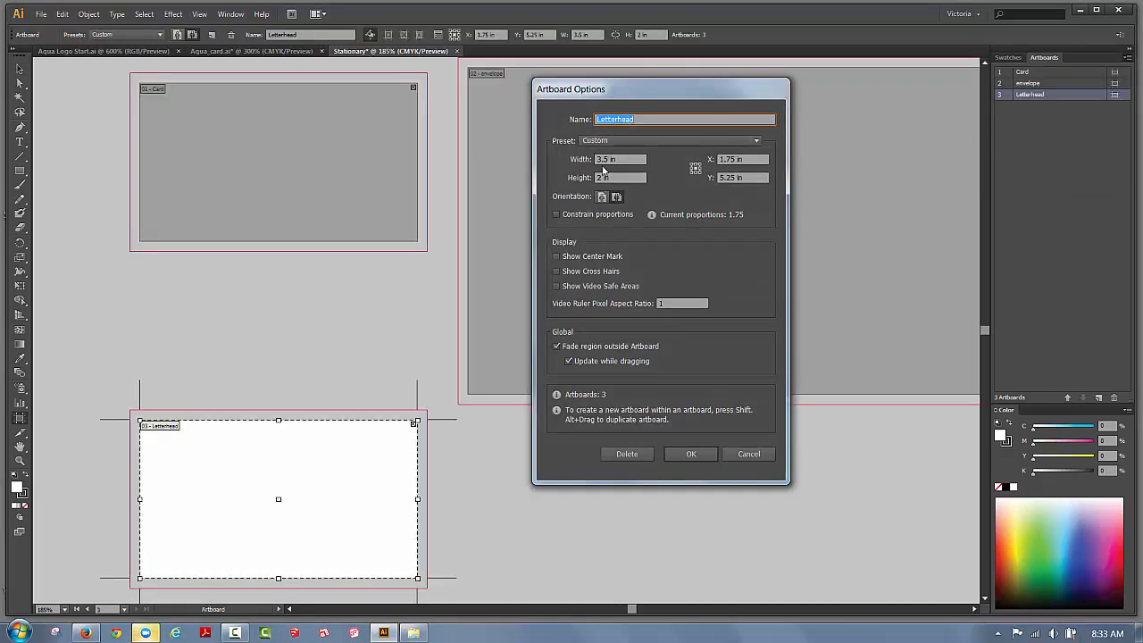
{"action": "left_click", "coordinate": [598, 159]}
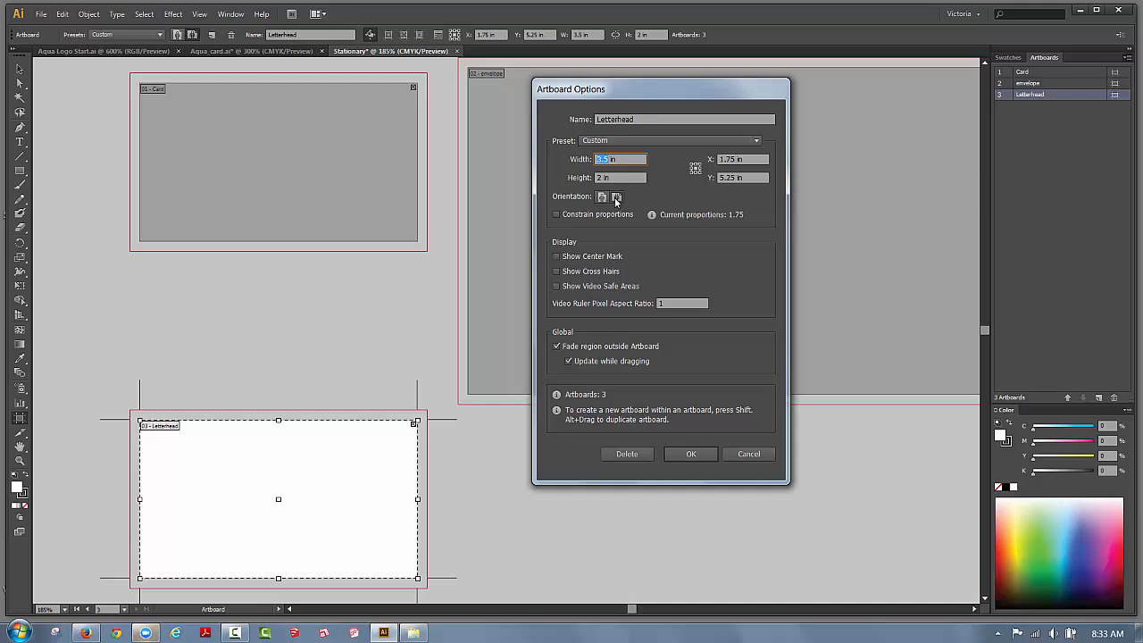
{"action": "type", "text": "8 in"}
{"action": "type", "text": ".5"}
{"action": "double_click", "coordinate": [599, 178]}
{"action": "type", "text": "11"}
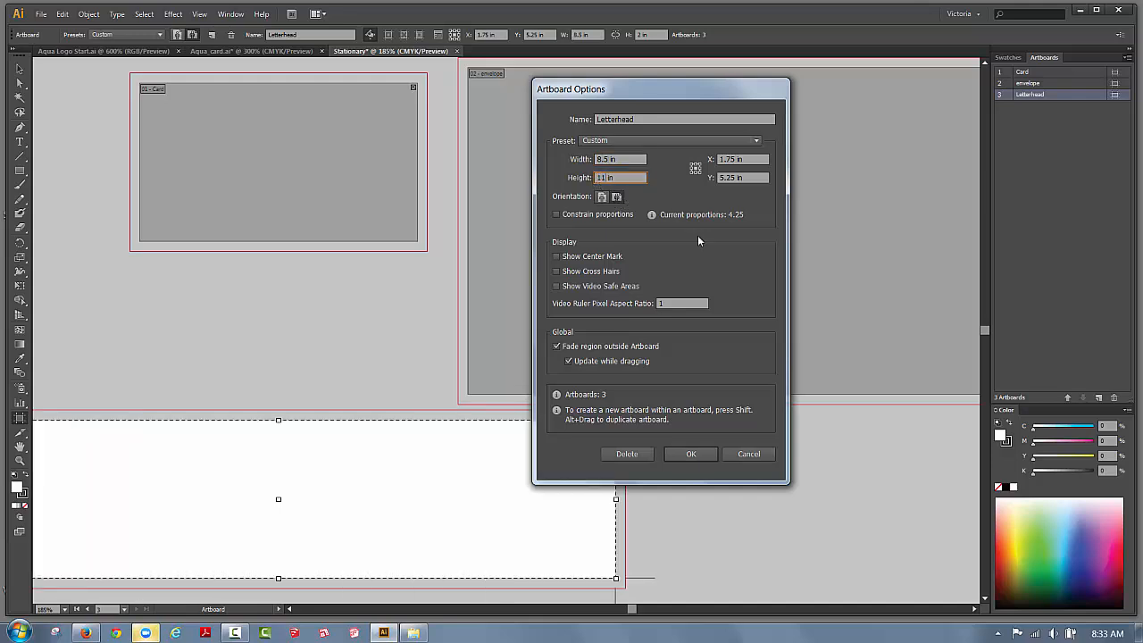
{"action": "left_click", "coordinate": [687, 455]}
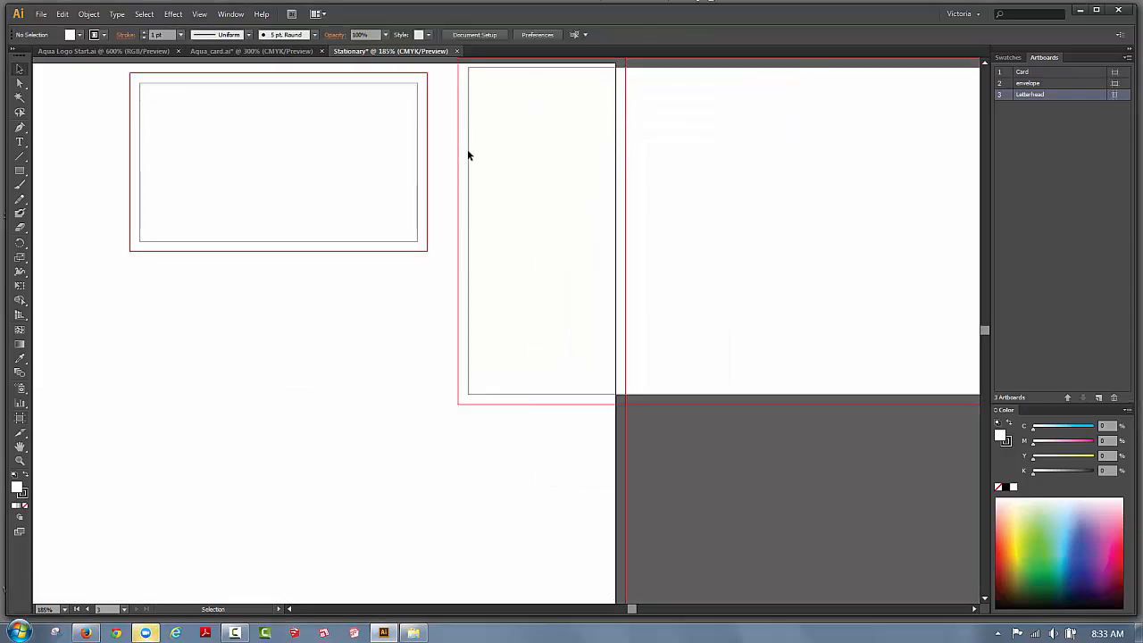
Zoom the view out to 66.67% so all three enlarged artboards are visible.
{"action": "left_click", "coordinate": [199, 13]}
{"action": "left_click", "coordinate": [230, 128]}
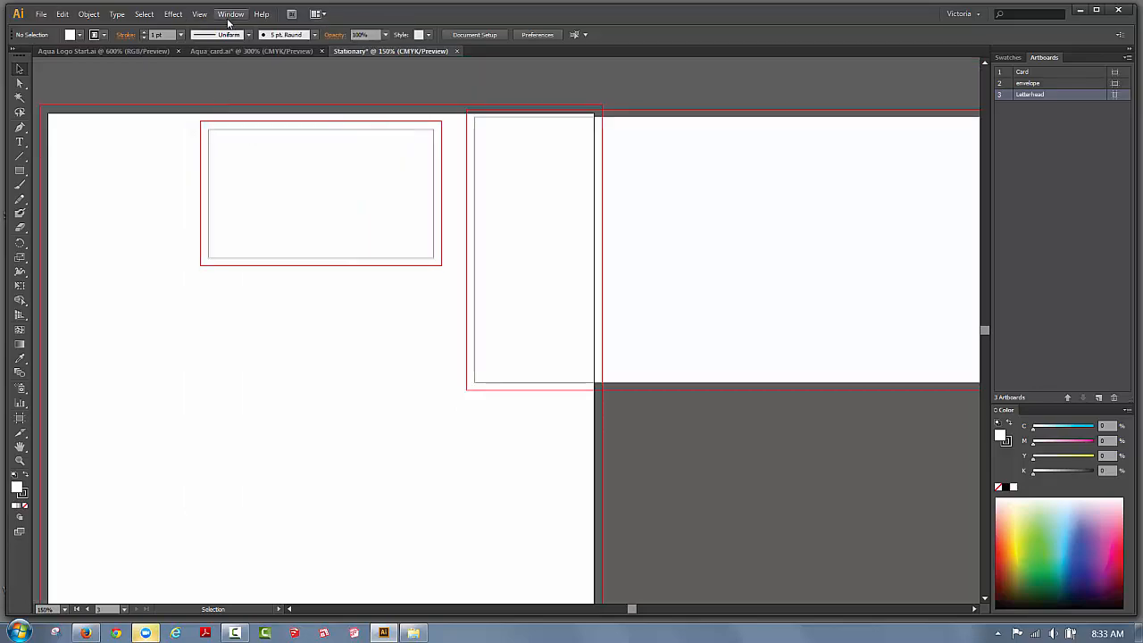
{"action": "left_click", "coordinate": [229, 14]}
{"action": "left_click", "coordinate": [228, 16]}
{"action": "left_click", "coordinate": [199, 14]}
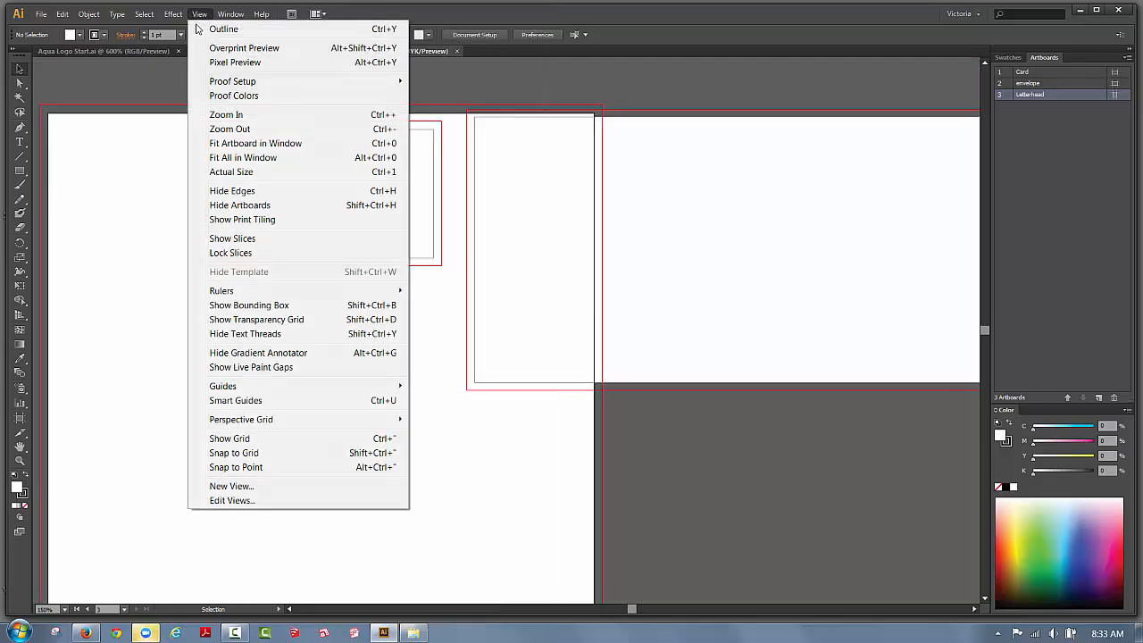
{"action": "left_click", "coordinate": [221, 135]}
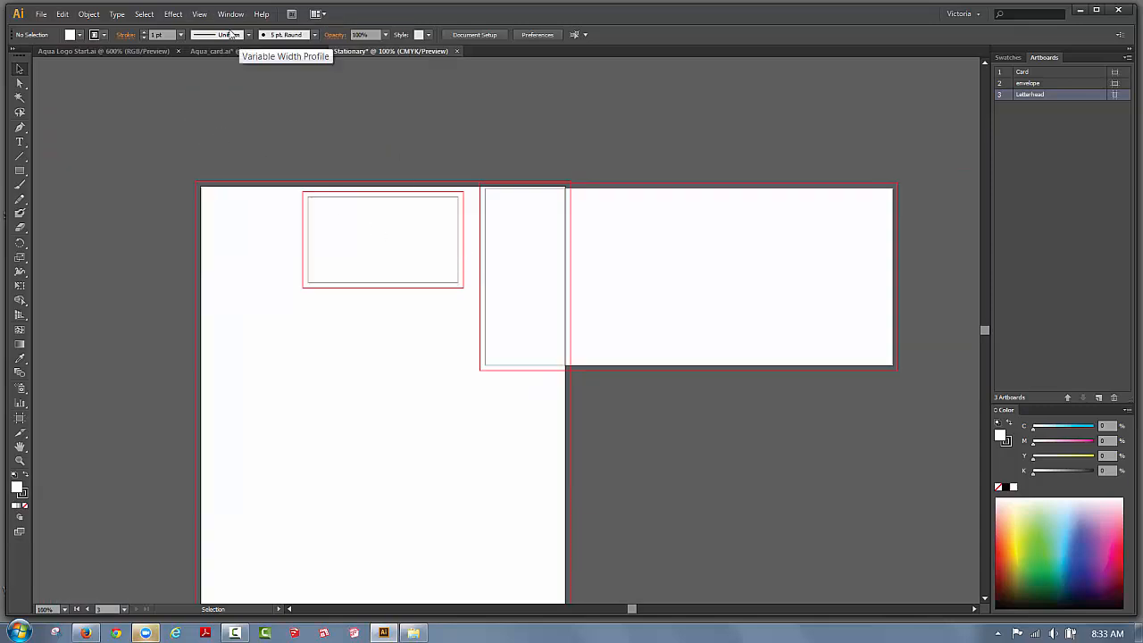
{"action": "left_click", "coordinate": [201, 15]}
{"action": "left_click", "coordinate": [222, 132]}
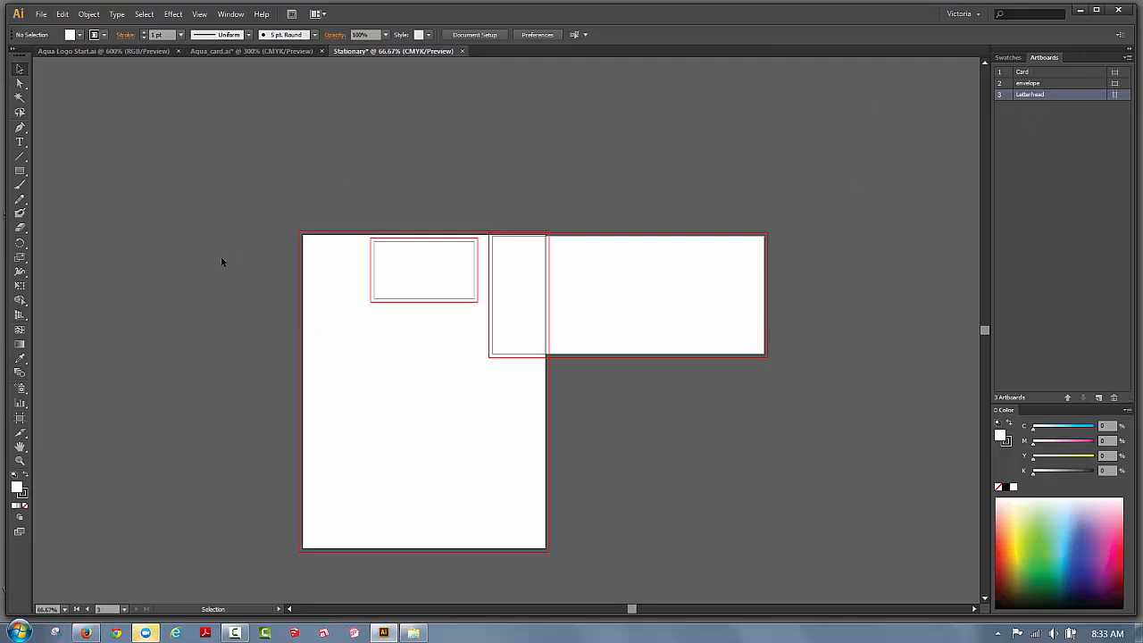
Place the envelope beside the card and the Letterhead artboard below both, with no overlap.
{"action": "left_click", "coordinate": [18, 418]}
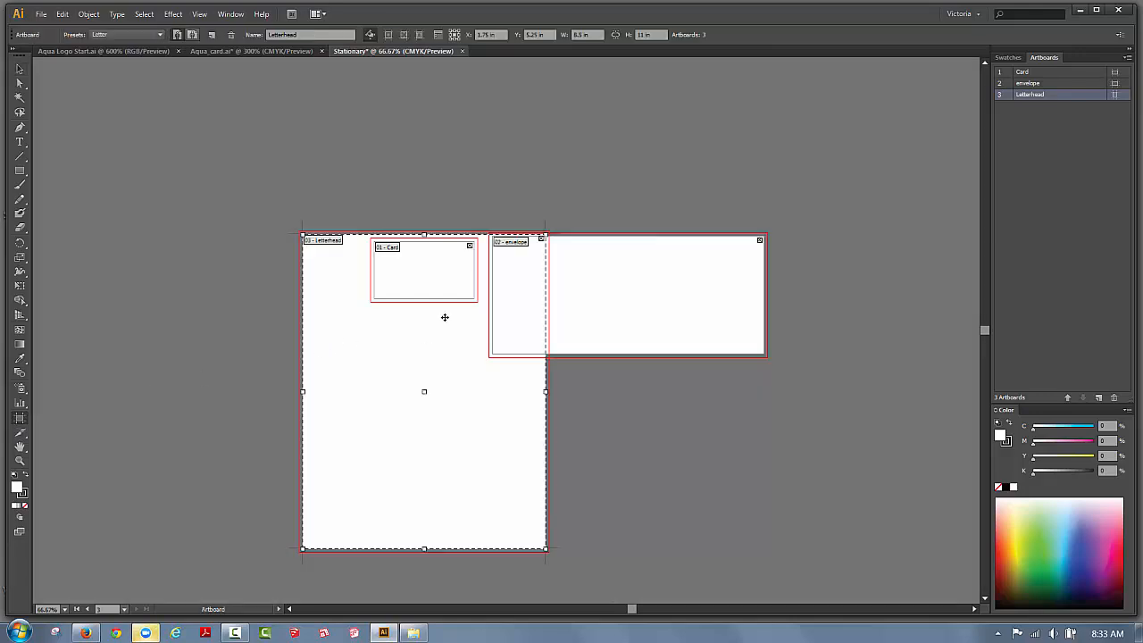
{"action": "left_click_drag", "start_coordinate": [423, 321], "coordinate": [355, 399]}
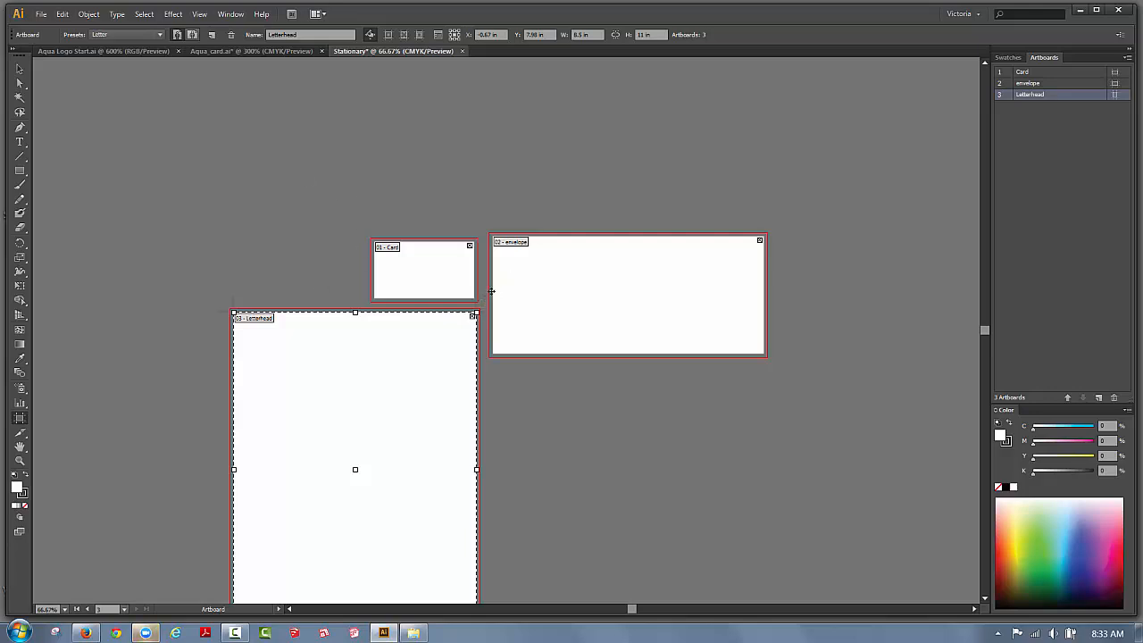
{"action": "left_click", "coordinate": [519, 267]}
{"action": "left_click_drag", "start_coordinate": [513, 265], "coordinate": [643, 260]}
{"action": "left_click_drag", "start_coordinate": [345, 348], "coordinate": [434, 360]}
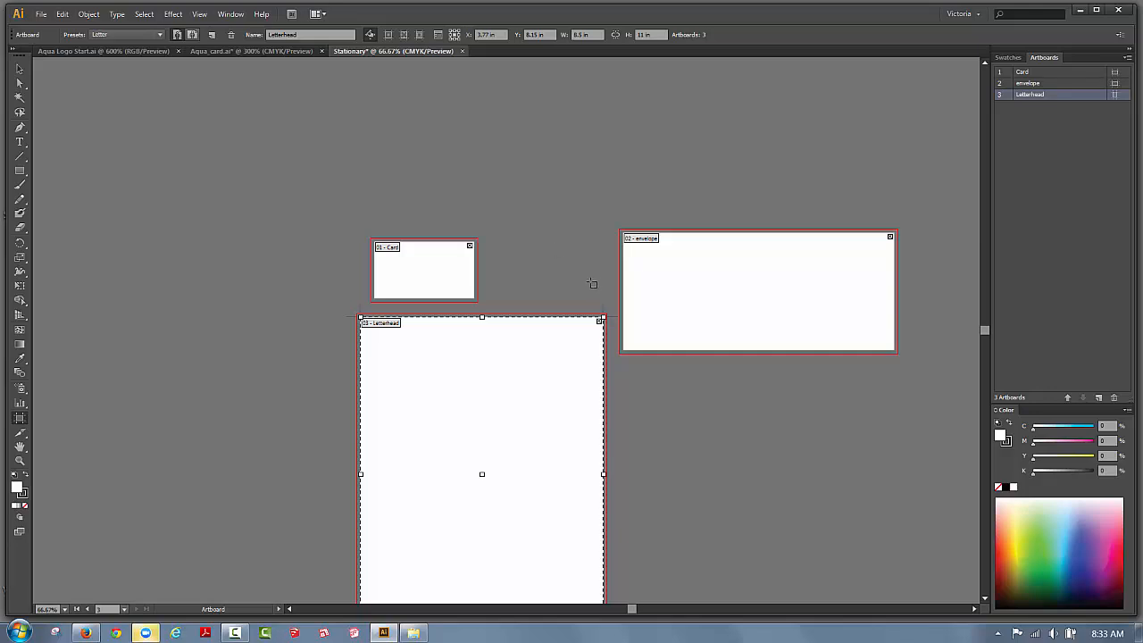
{"action": "left_click", "coordinate": [672, 284]}
{"action": "left_click_drag", "start_coordinate": [697, 283], "coordinate": [538, 187]}
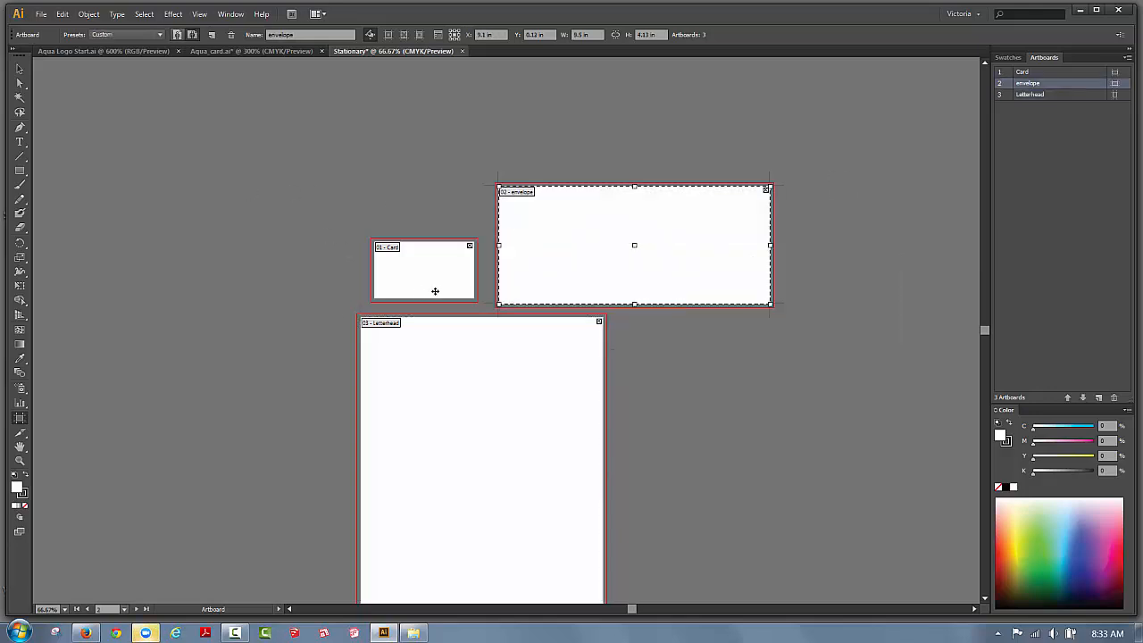
{"action": "left_click_drag", "start_coordinate": [535, 373], "coordinate": [542, 374]}
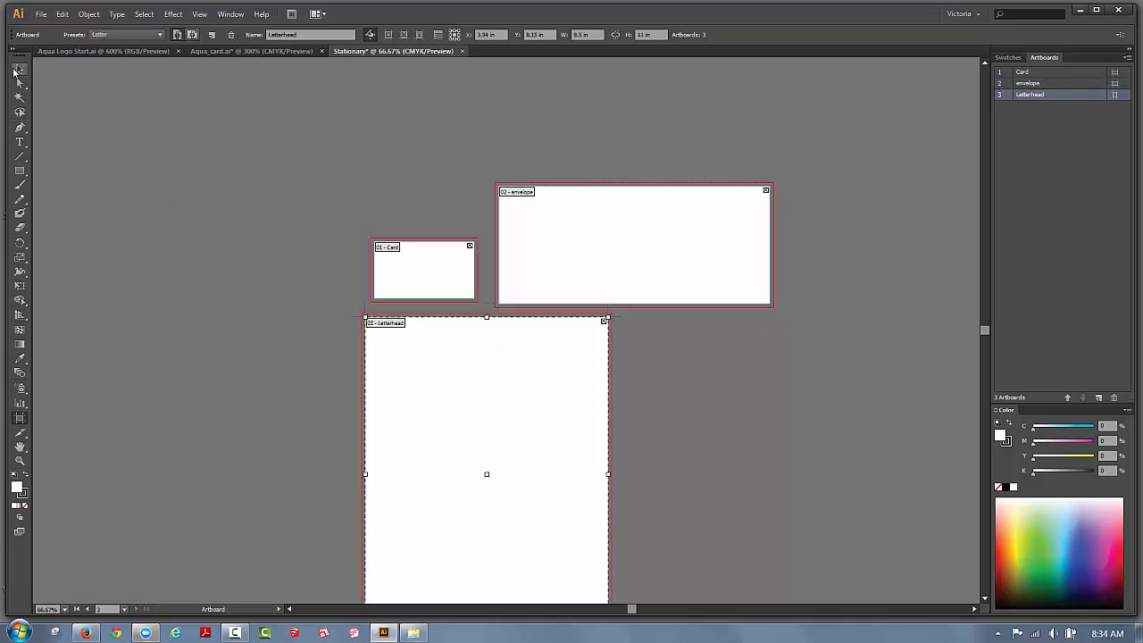
{"action": "left_click", "coordinate": [20, 68]}
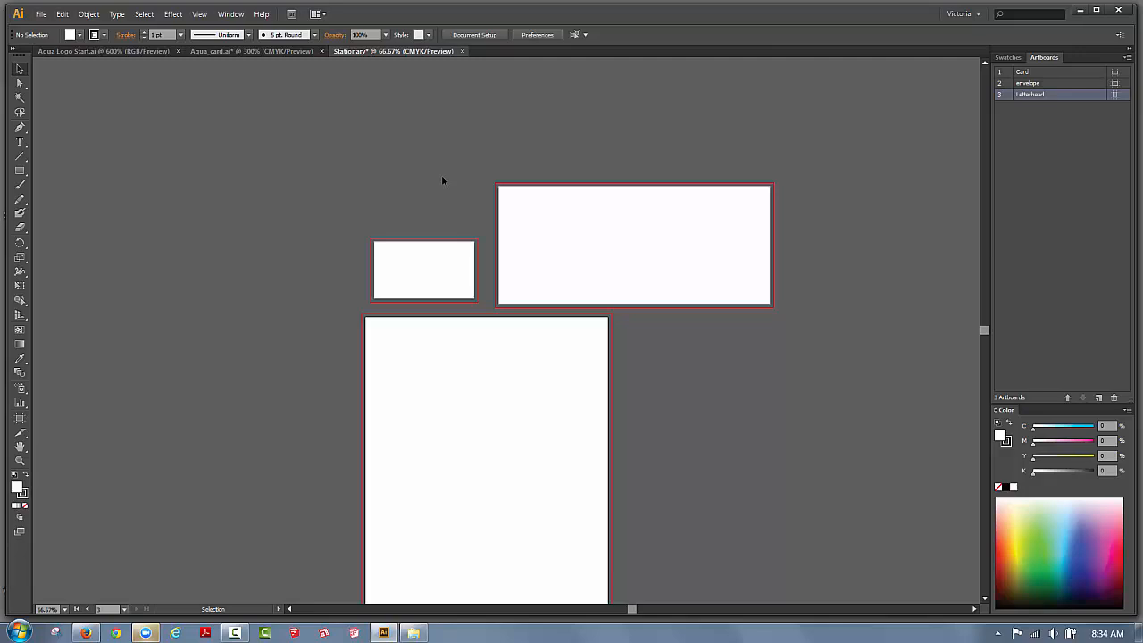
Zoom in with a marquee around the small Card artboard so it fills the window.
{"action": "left_click", "coordinate": [20, 460]}
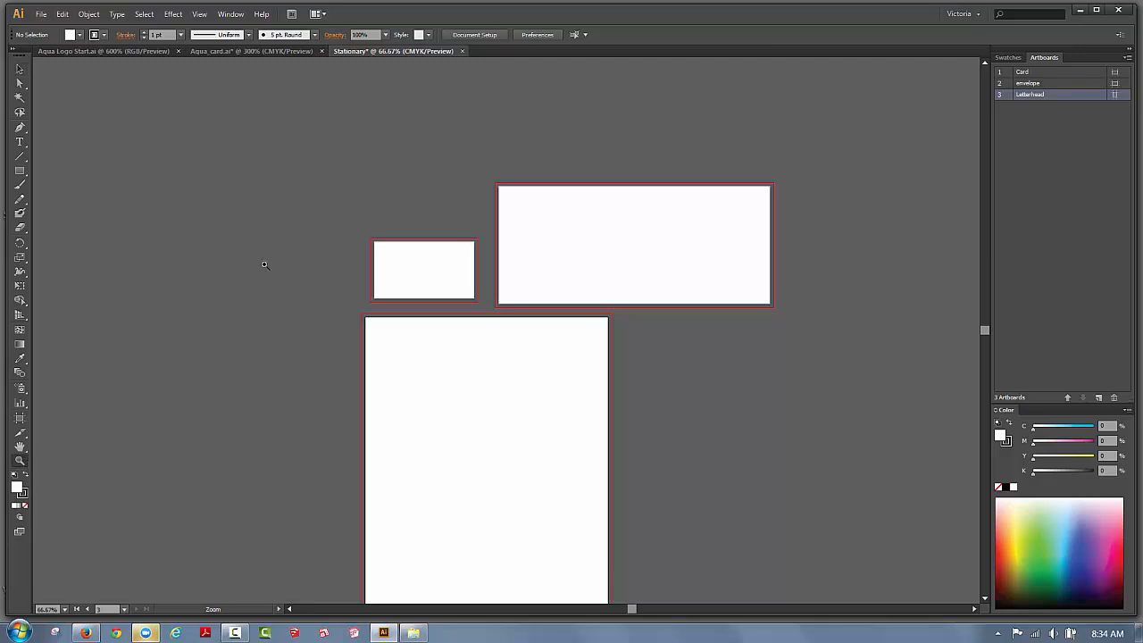
{"action": "left_click_drag", "start_coordinate": [353, 221], "coordinate": [479, 316]}
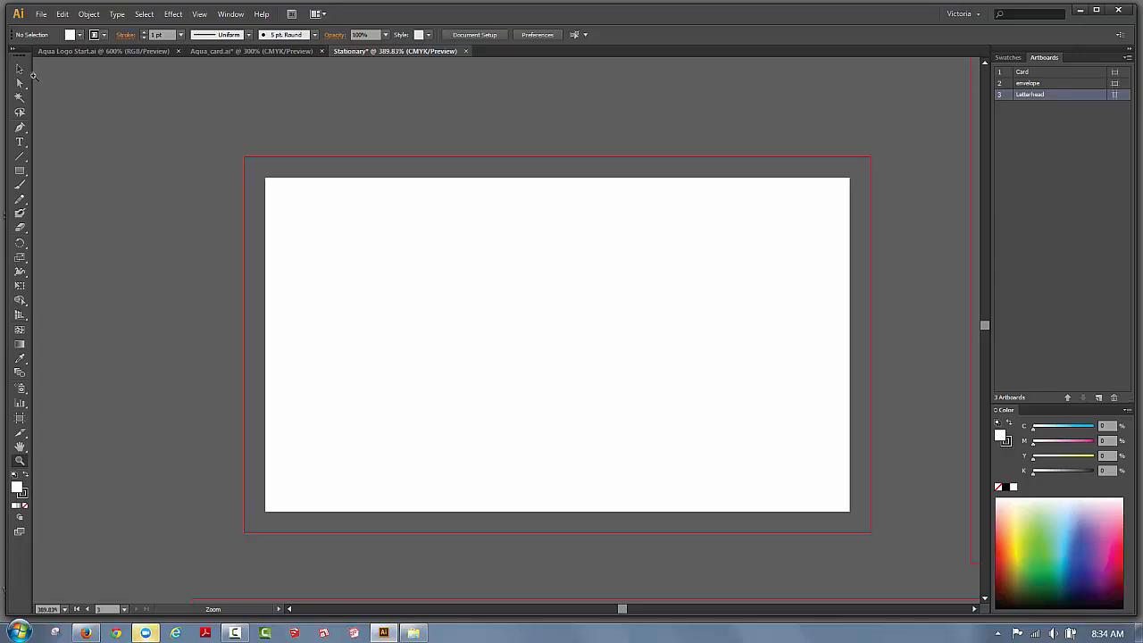
{"action": "left_click", "coordinate": [19, 70]}
Show rulers along the canvas edges and make Card the active artboard.
{"action": "left_click", "coordinate": [200, 14]}
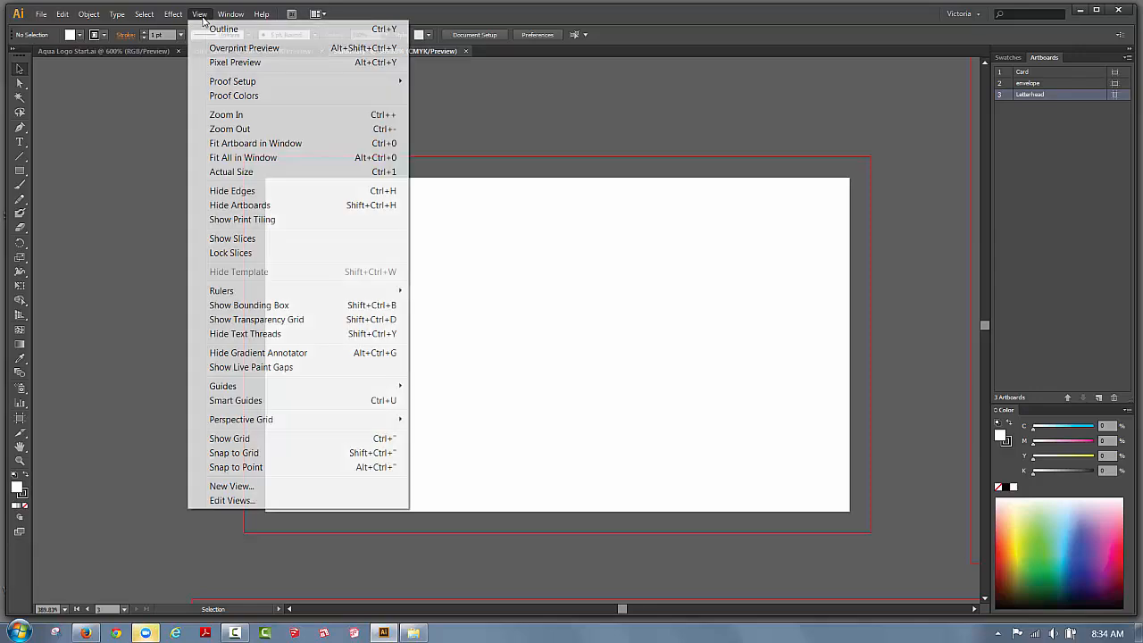
{"action": "mouse_move", "coordinate": [240, 293]}
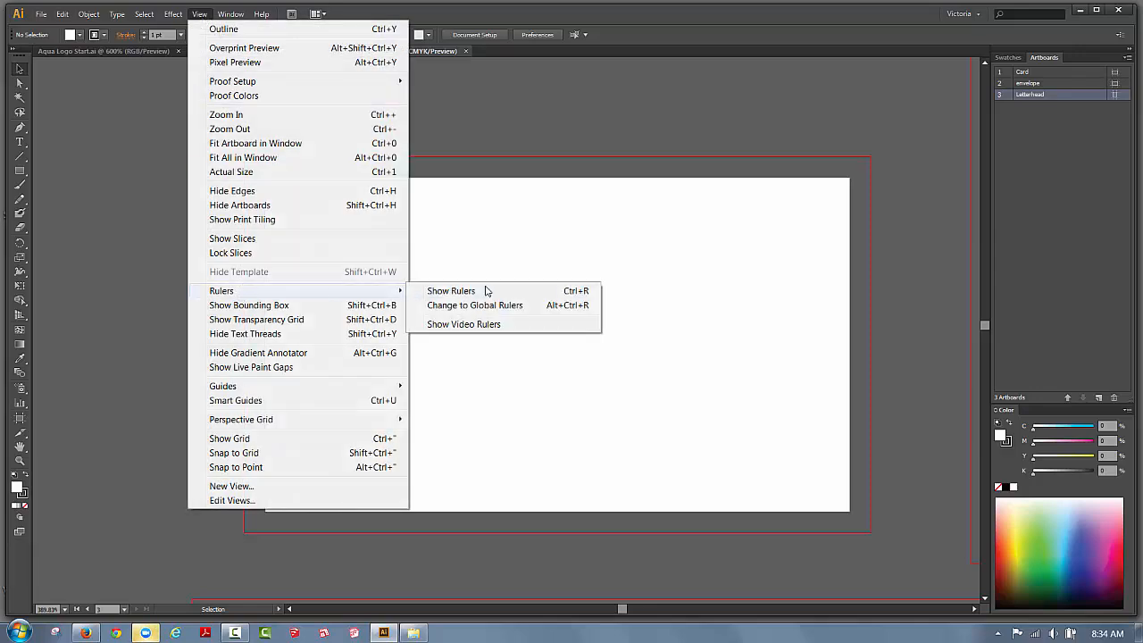
{"action": "left_click", "coordinate": [487, 293]}
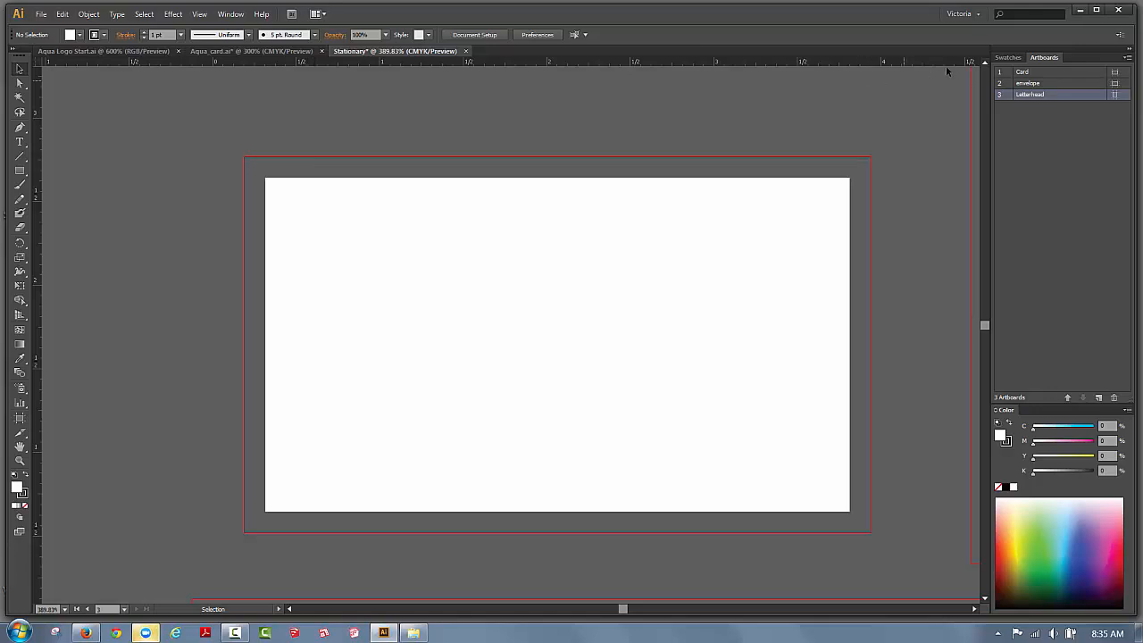
{"action": "double_click", "coordinate": [1026, 75]}
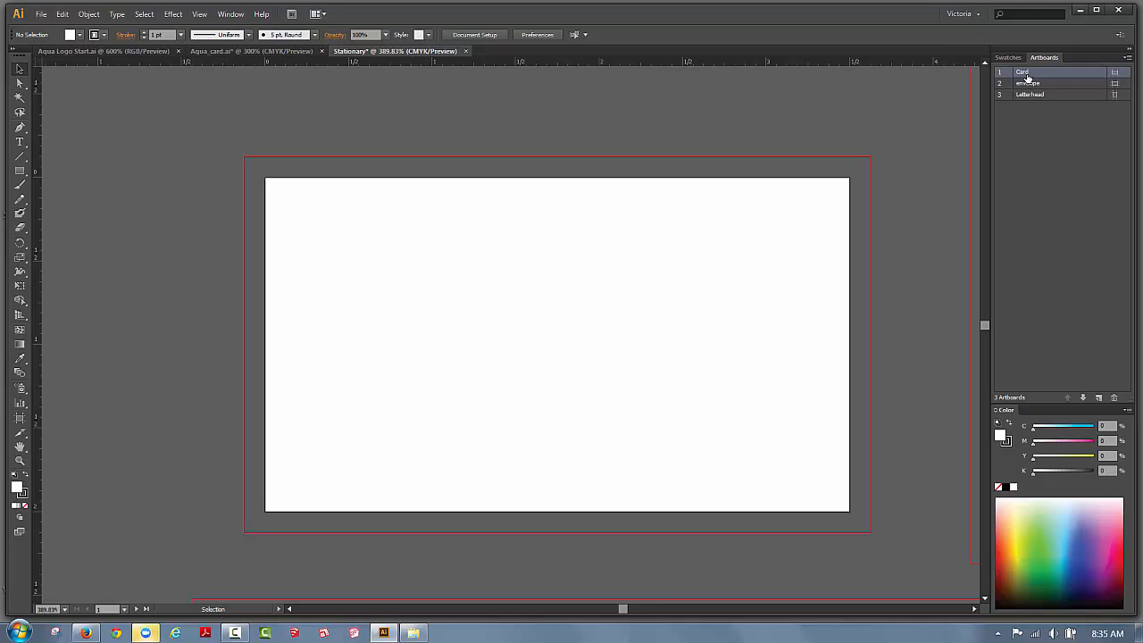
Fit the Card artboard, zoom out slightly, and drag a vertical guide onto the card.
{"action": "double_click", "coordinate": [1024, 73]}
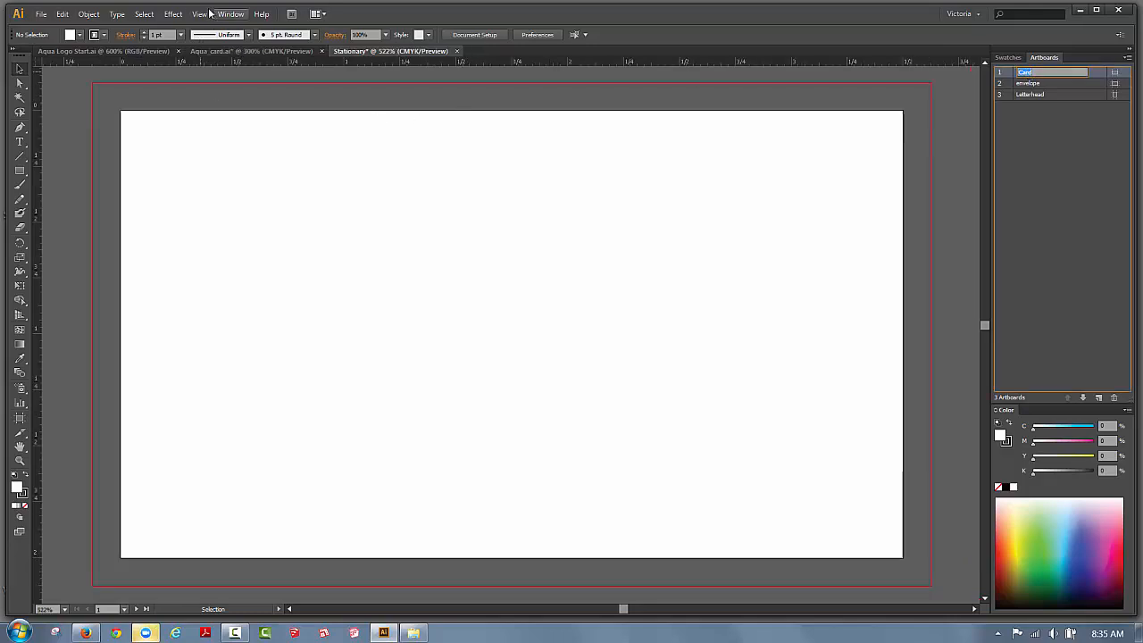
{"action": "left_click", "coordinate": [210, 14]}
{"action": "left_click", "coordinate": [228, 128]}
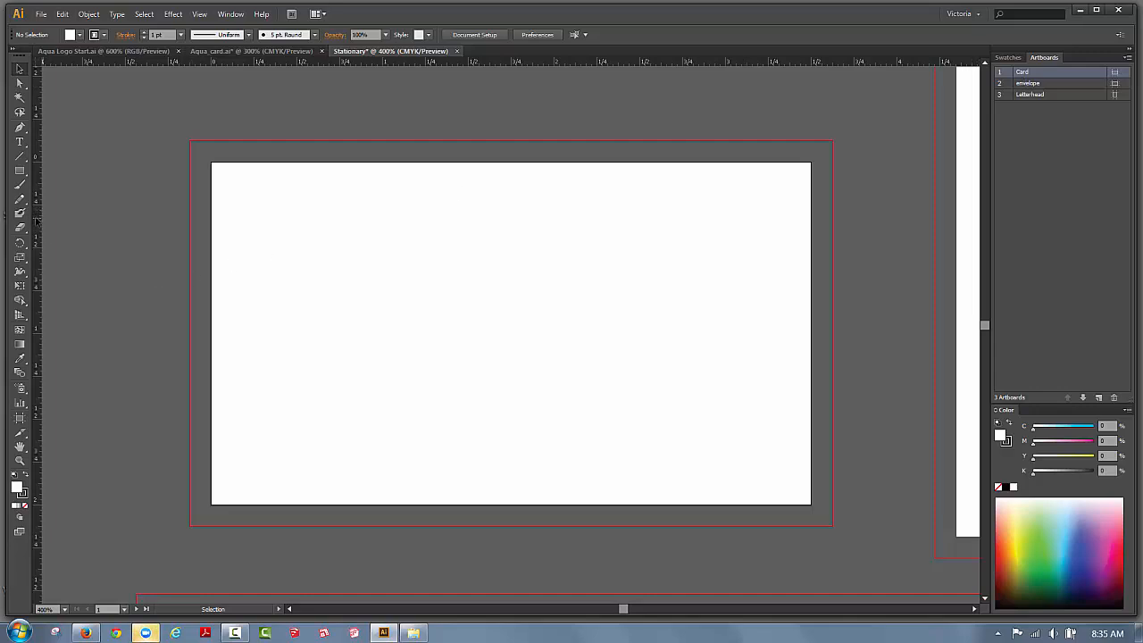
{"action": "left_click_drag", "start_coordinate": [37, 222], "coordinate": [223, 269]}
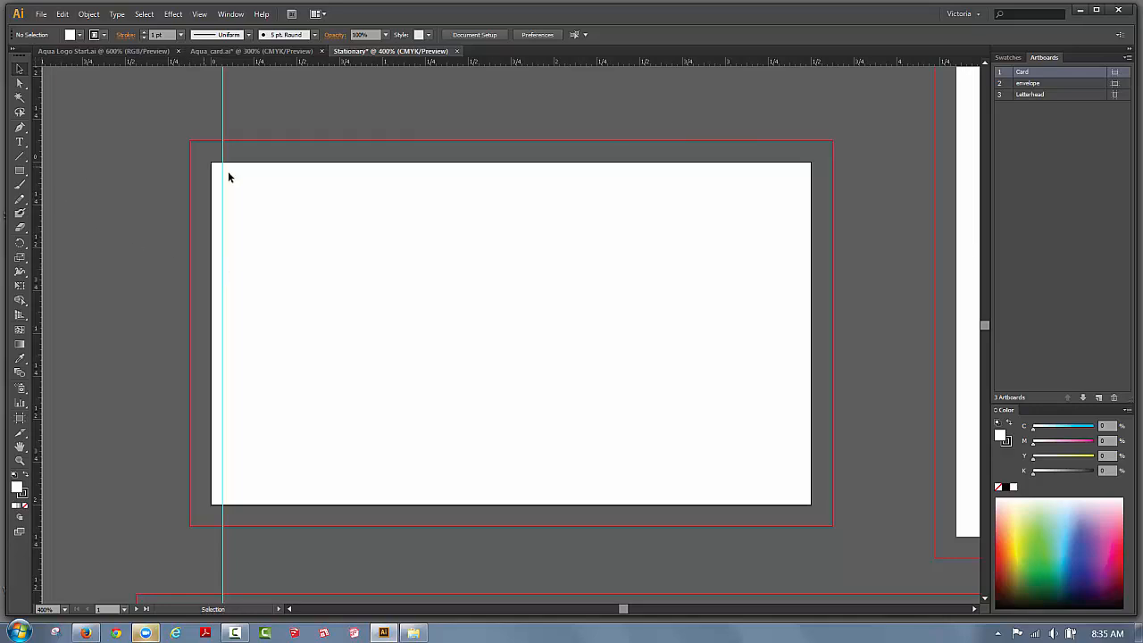
Unlock guides, set the vertical guide just inside the left edge, and add a horizontal guide below the top.
{"action": "left_click", "coordinate": [199, 15]}
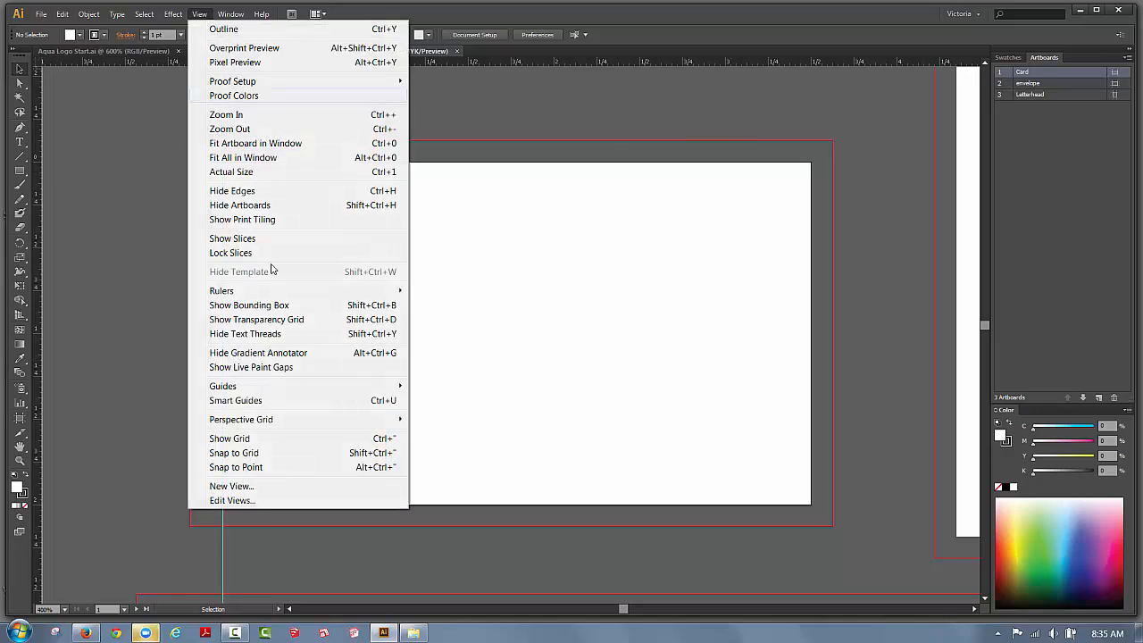
{"action": "mouse_move", "coordinate": [348, 389]}
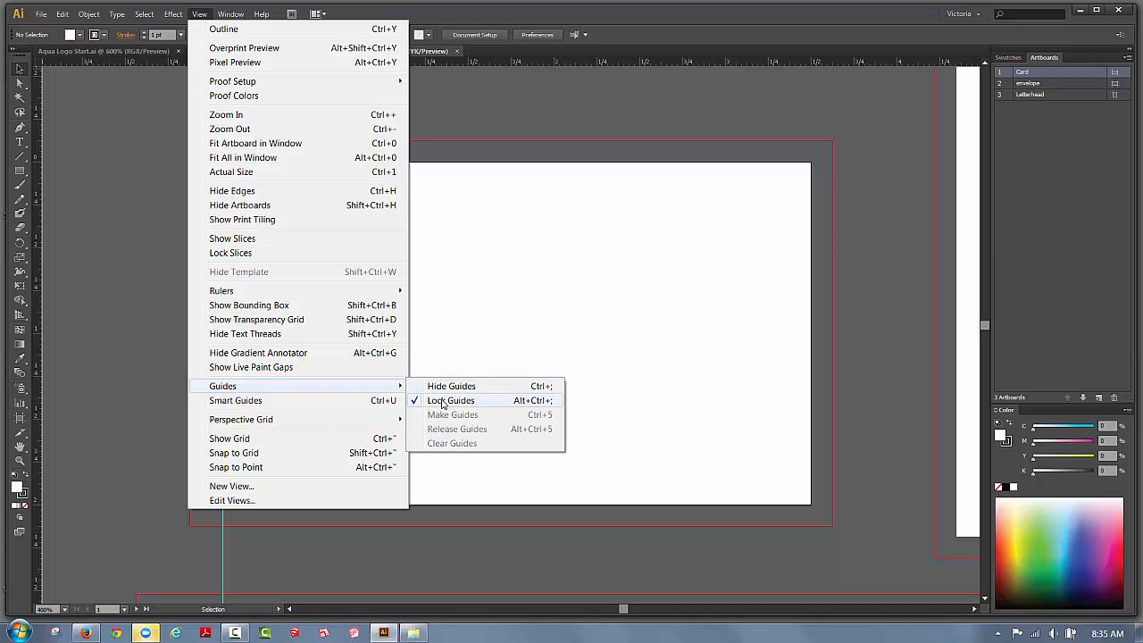
{"action": "left_click", "coordinate": [443, 401]}
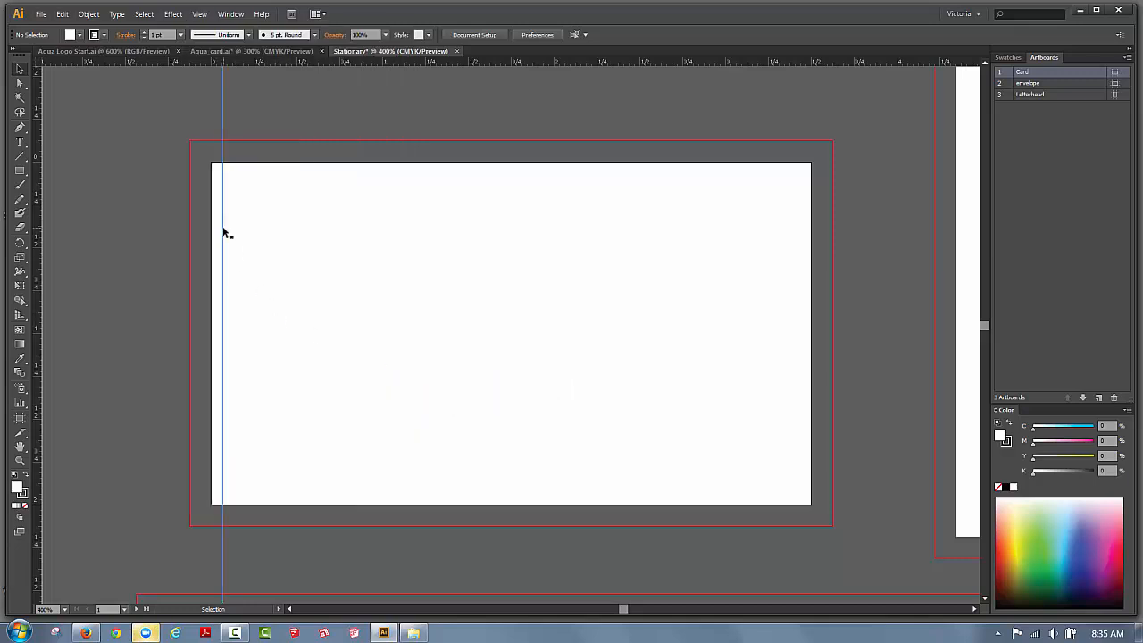
{"action": "left_click_drag", "start_coordinate": [224, 229], "coordinate": [234, 233]}
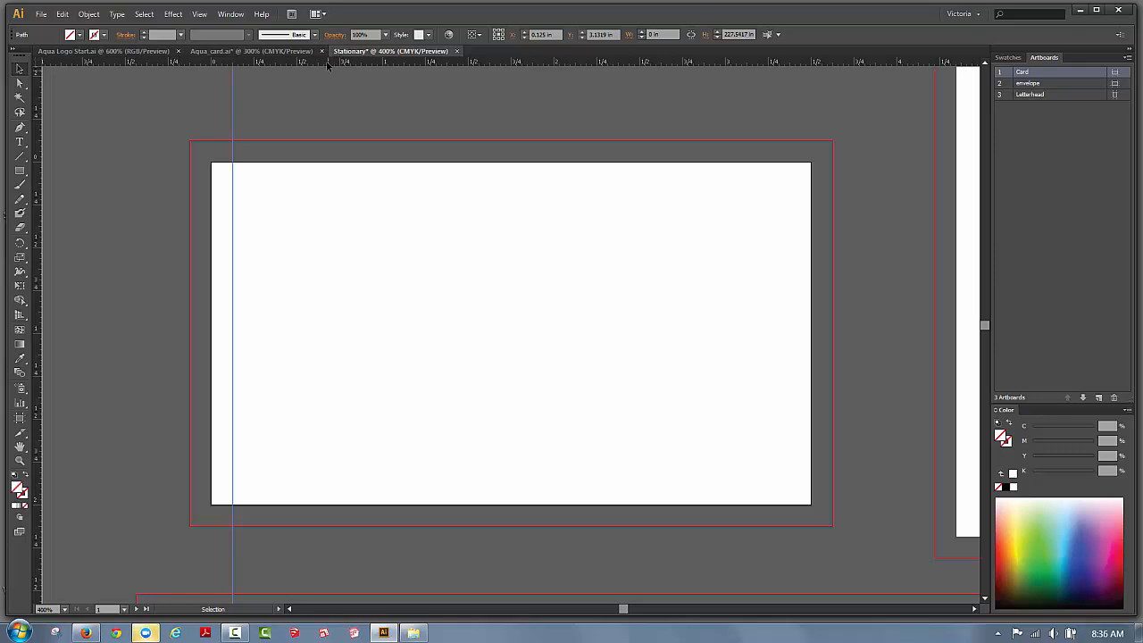
{"action": "left_click_drag", "start_coordinate": [327, 65], "coordinate": [347, 185]}
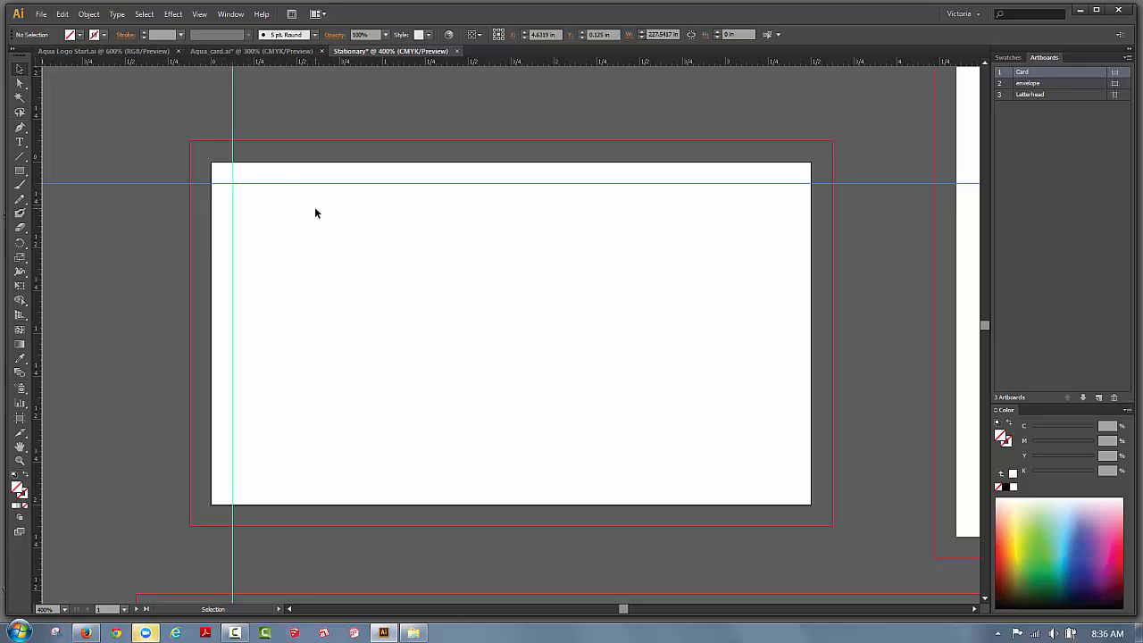
{"action": "left_click", "coordinate": [1008, 57]}
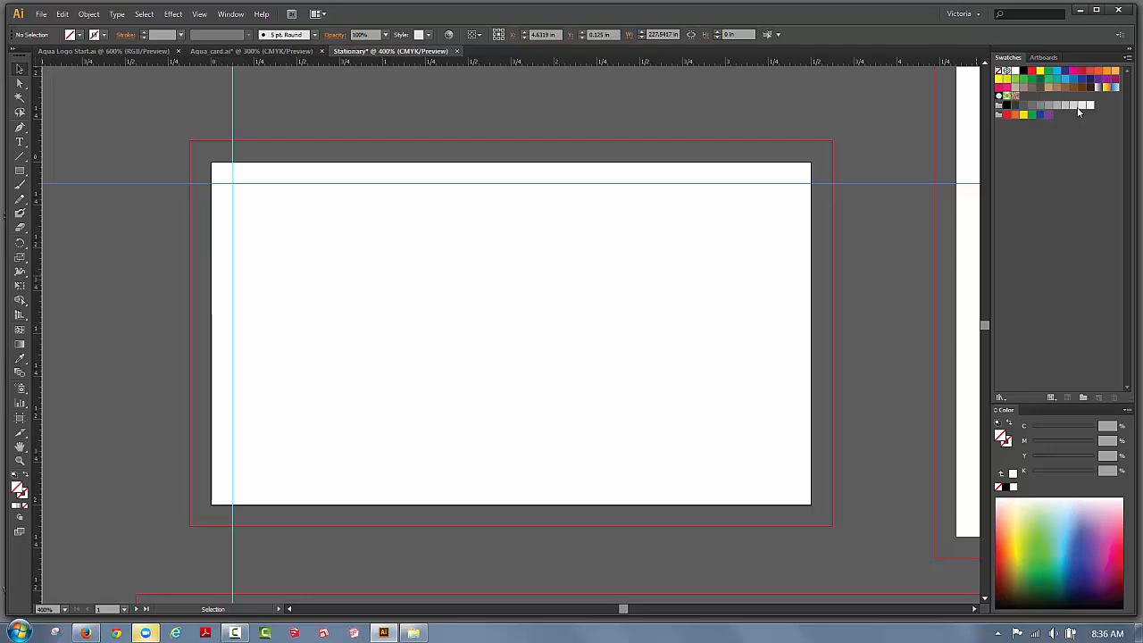
Select all unused swatches and delete them from the Swatches panel.
{"action": "left_click", "coordinate": [1127, 59]}
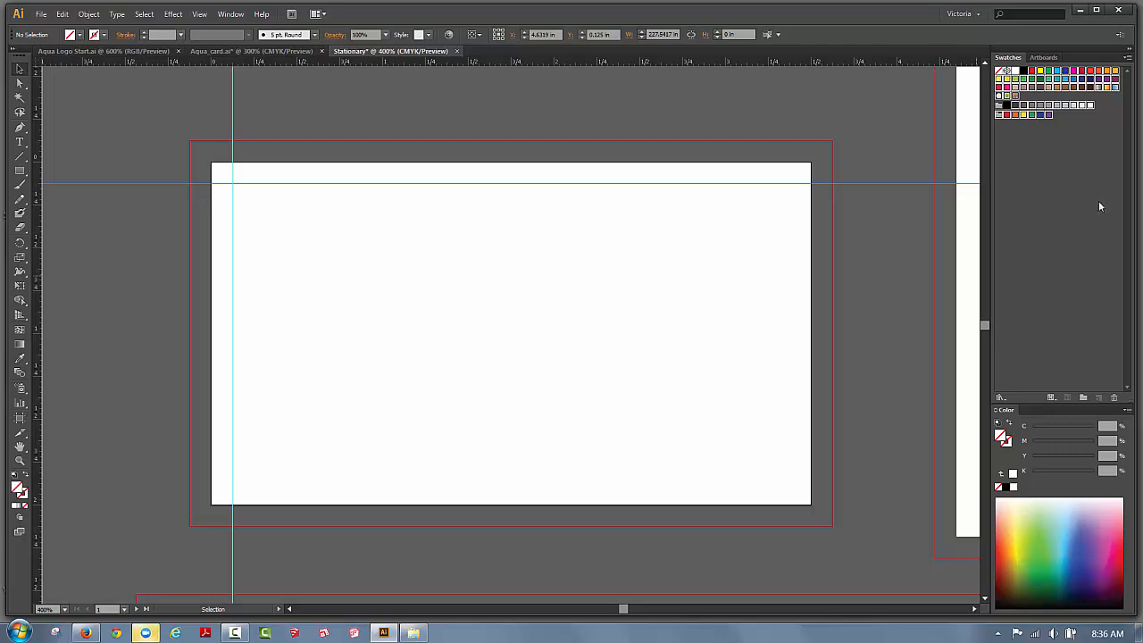
{"action": "left_click", "coordinate": [1115, 398]}
{"action": "left_click", "coordinate": [559, 333]}
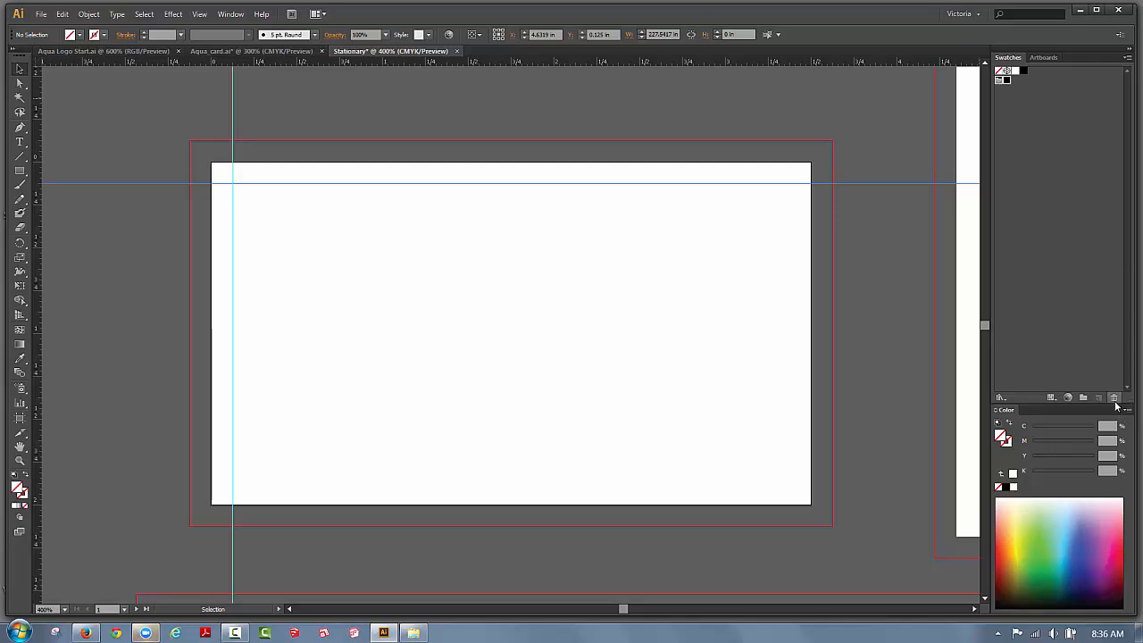
{"action": "left_click", "coordinate": [1114, 398]}
{"action": "left_click", "coordinate": [559, 333]}
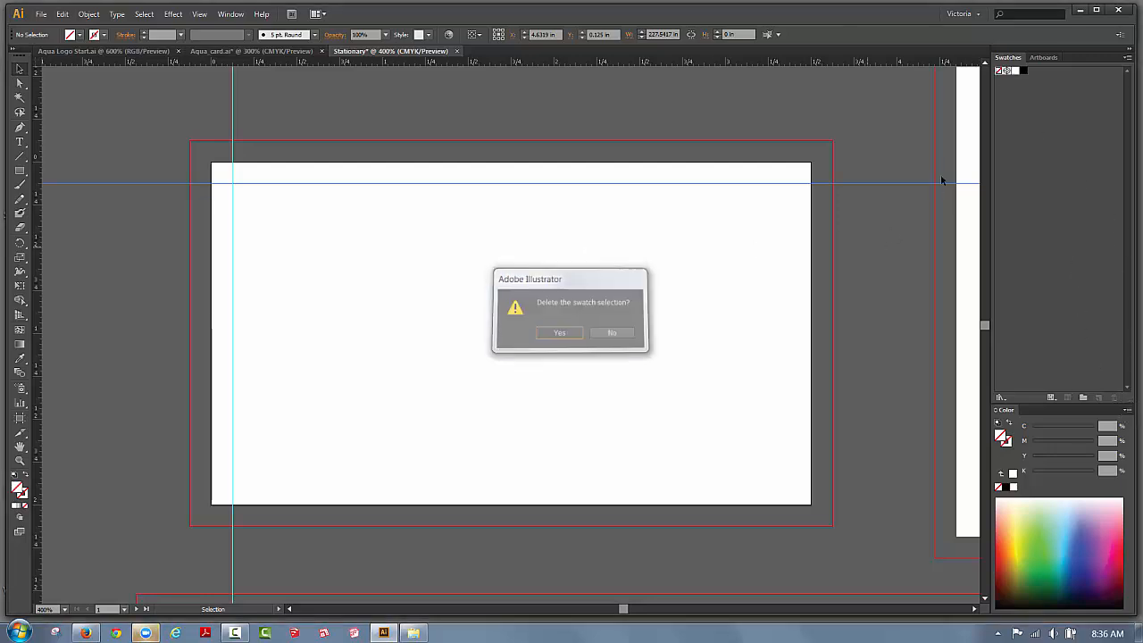
Convert the Black swatch to a spot colour named color_three.
{"action": "left_click", "coordinate": [1024, 73]}
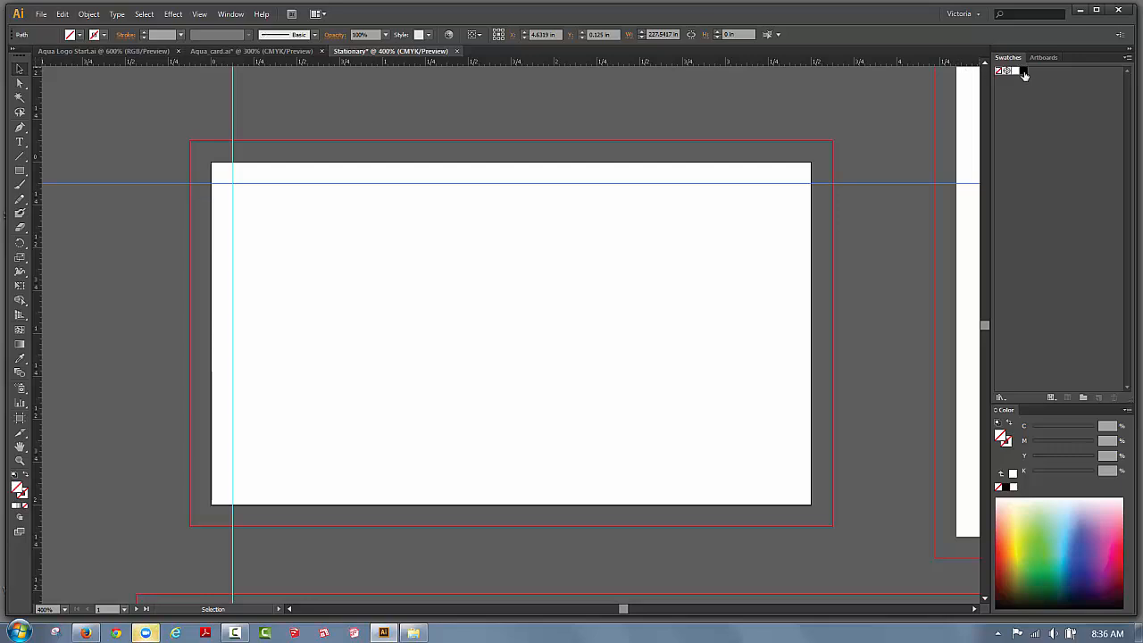
{"action": "double_click", "coordinate": [1024, 73]}
{"action": "left_click_drag", "start_coordinate": [859, 120], "coordinate": [739, 109]}
{"action": "left_click", "coordinate": [743, 157]}
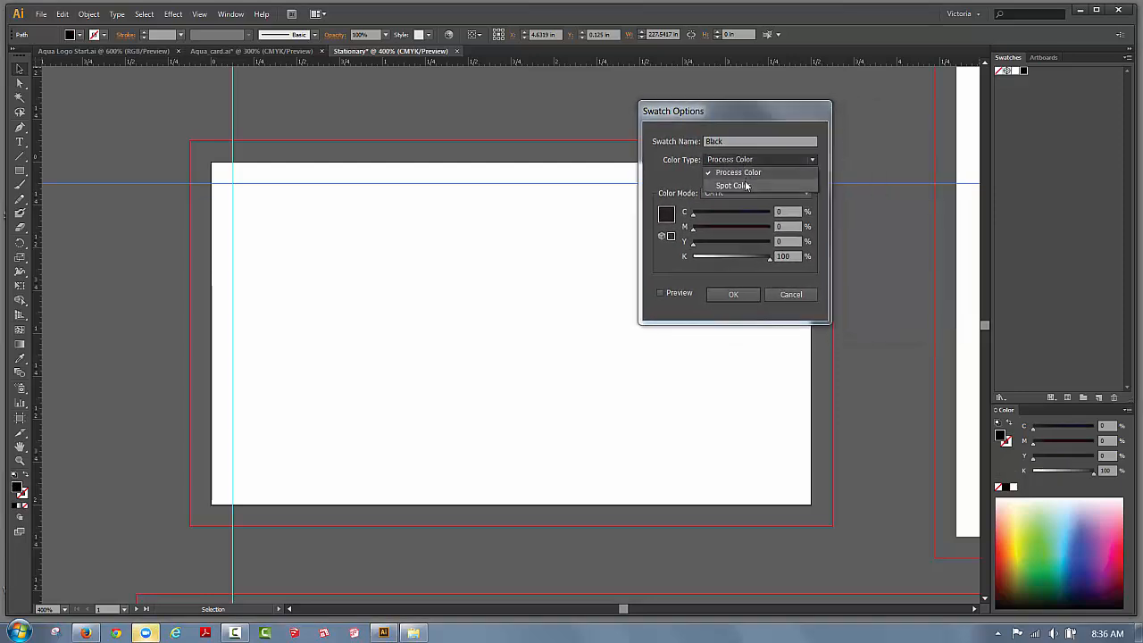
{"action": "left_click", "coordinate": [745, 185]}
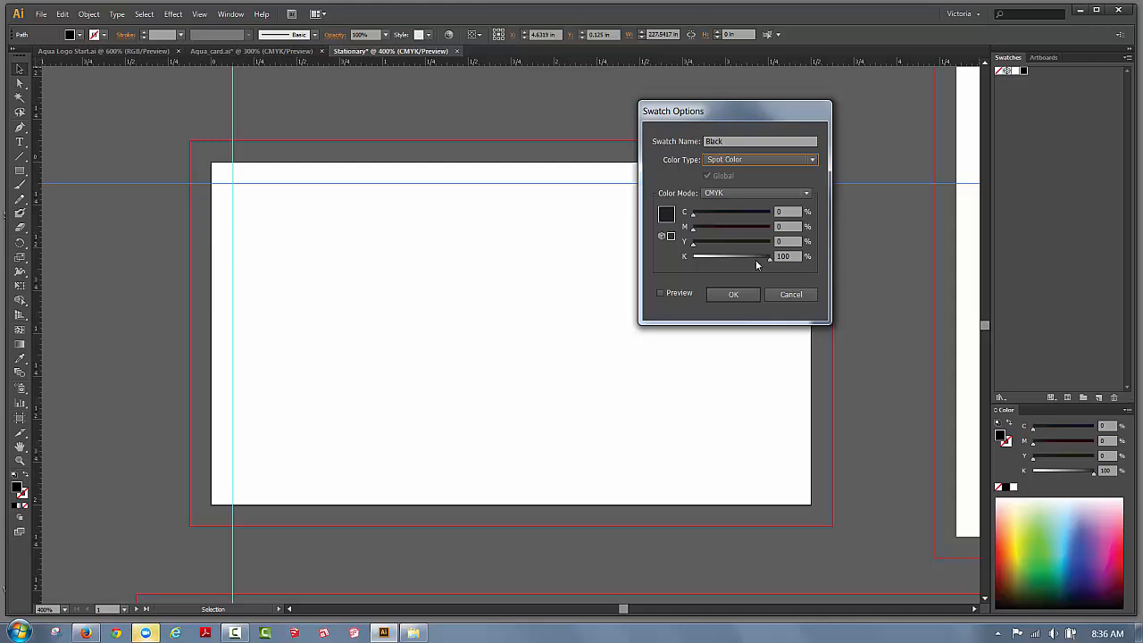
{"action": "left_click", "coordinate": [743, 296]}
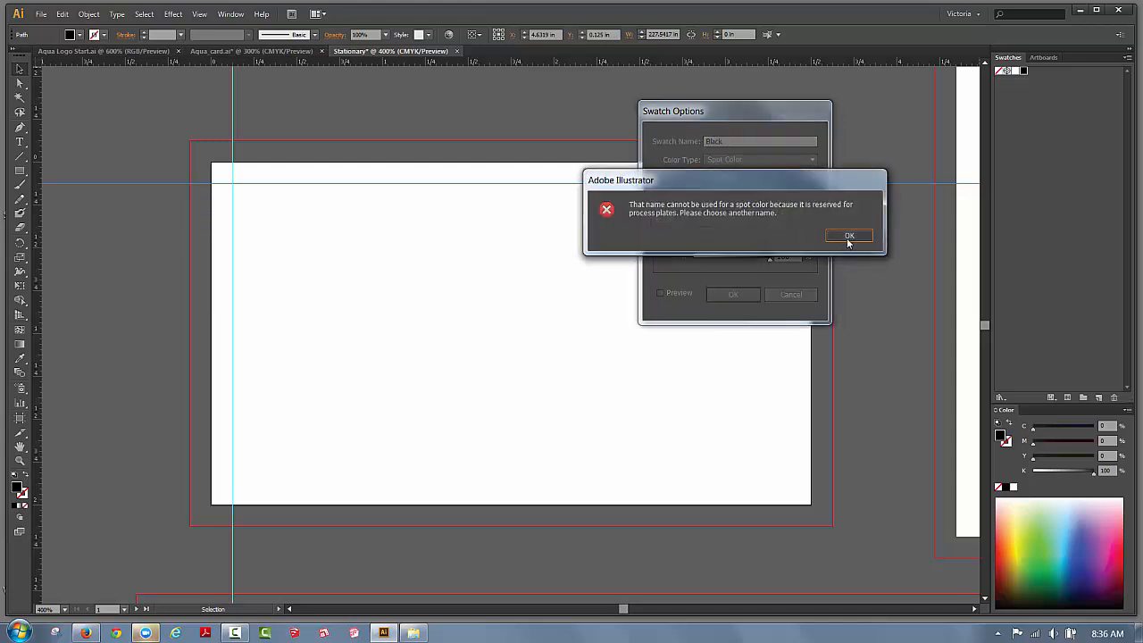
{"action": "left_click", "coordinate": [848, 236]}
{"action": "left_click_drag", "start_coordinate": [732, 141], "coordinate": [658, 131]}
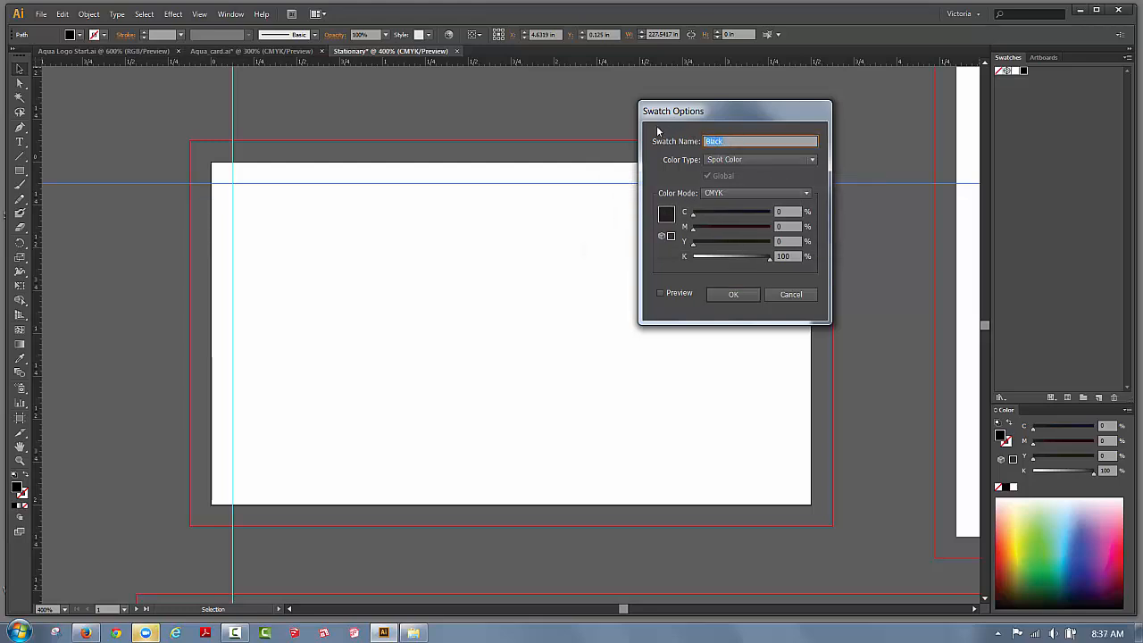
{"action": "type", "text": "color_three"}
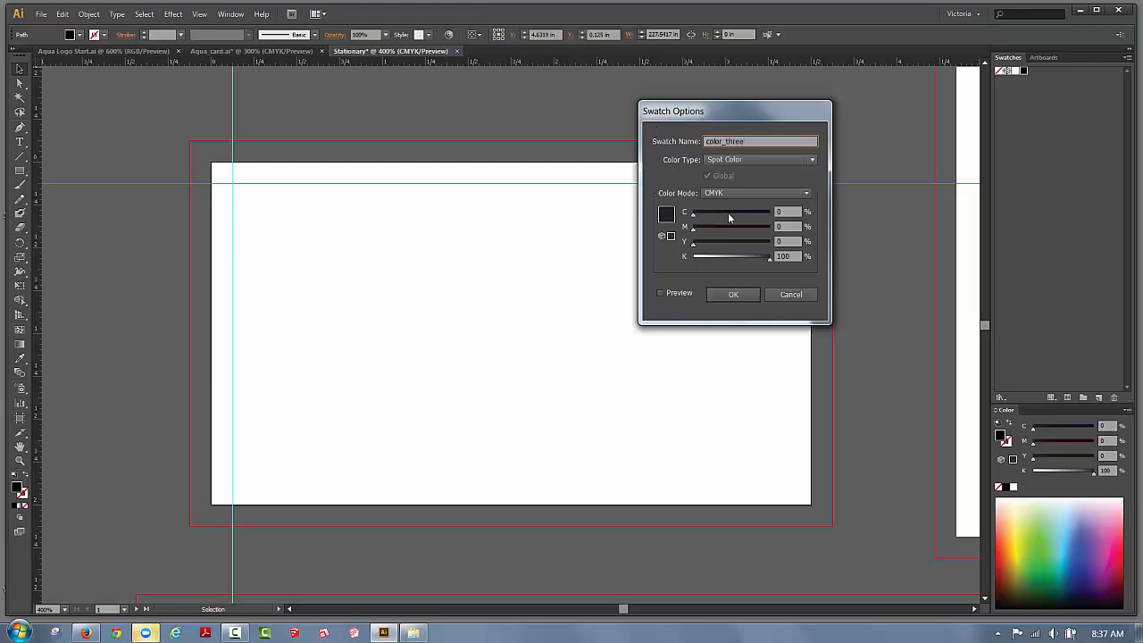
{"action": "left_click", "coordinate": [735, 300]}
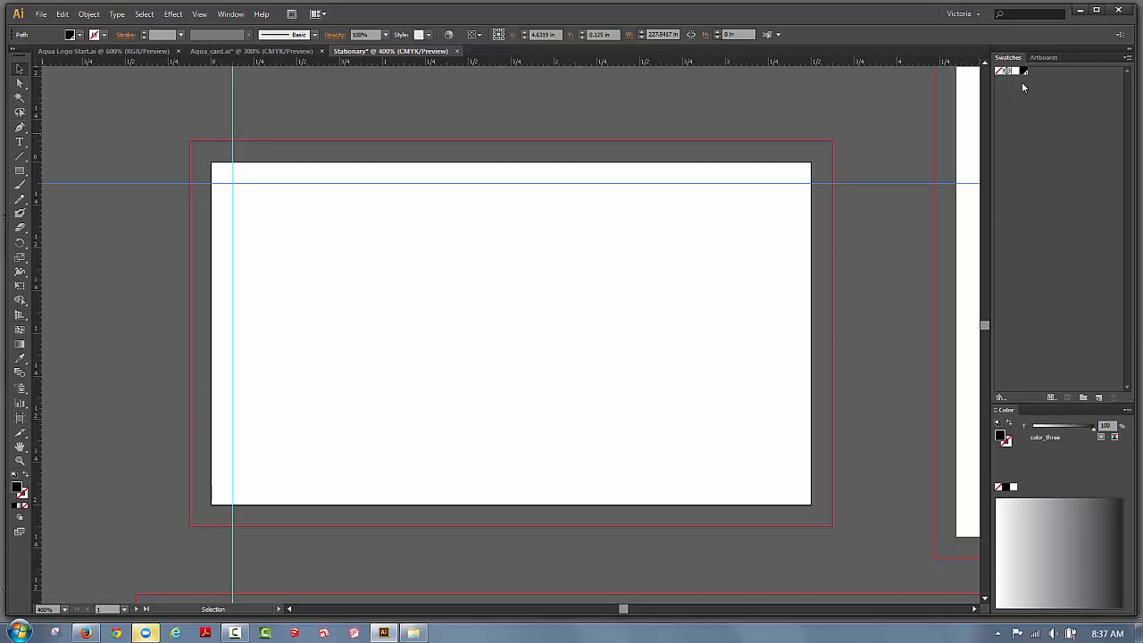
{"action": "left_click", "coordinate": [41, 15]}
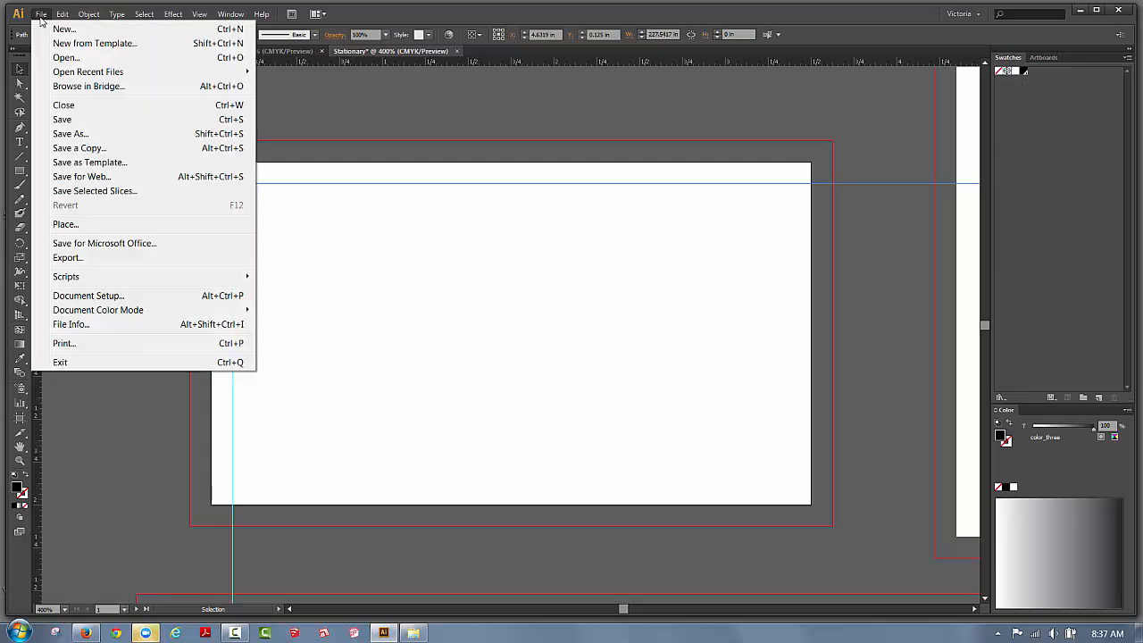
Place Aqua Logo.eps as a linked image on the Card artboard.
{"action": "left_click", "coordinate": [71, 225]}
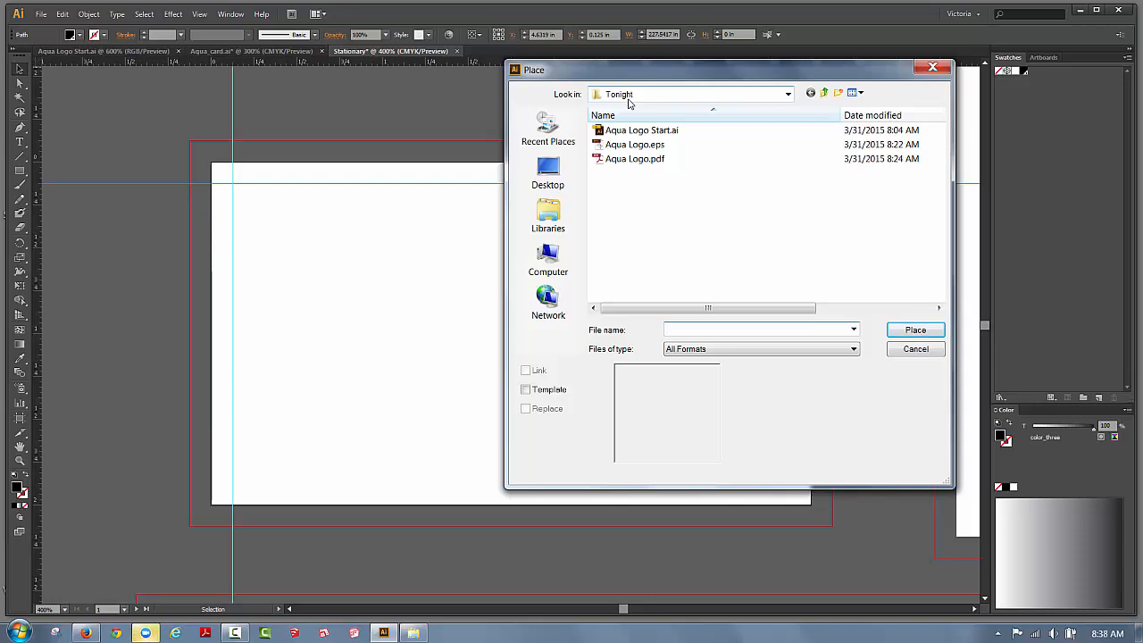
{"action": "left_click", "coordinate": [627, 146]}
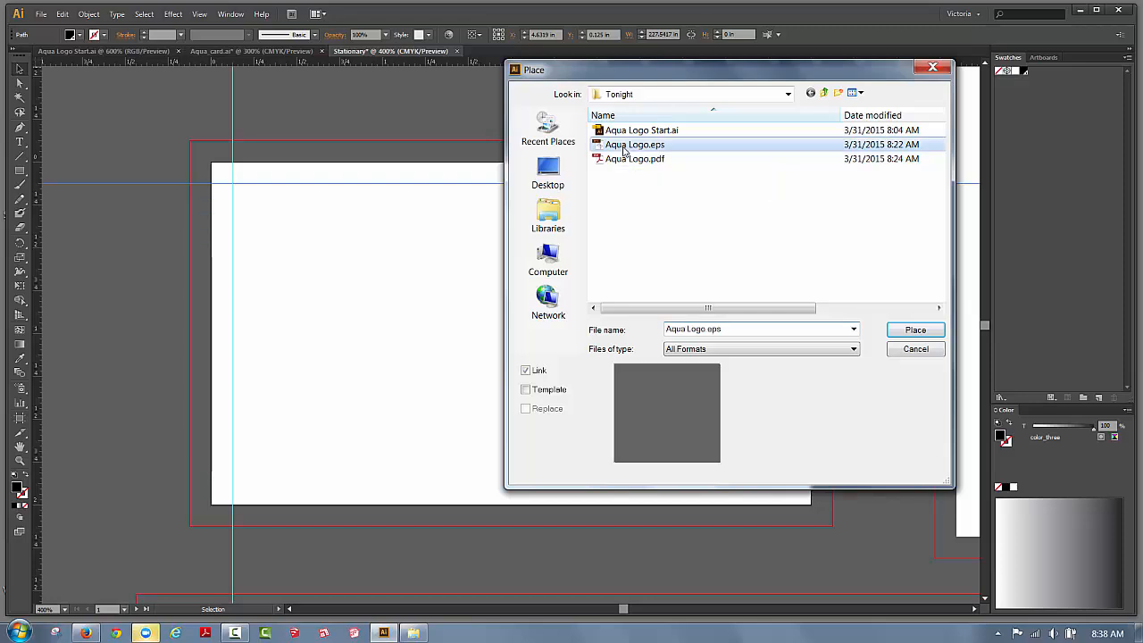
{"action": "left_click", "coordinate": [910, 332]}
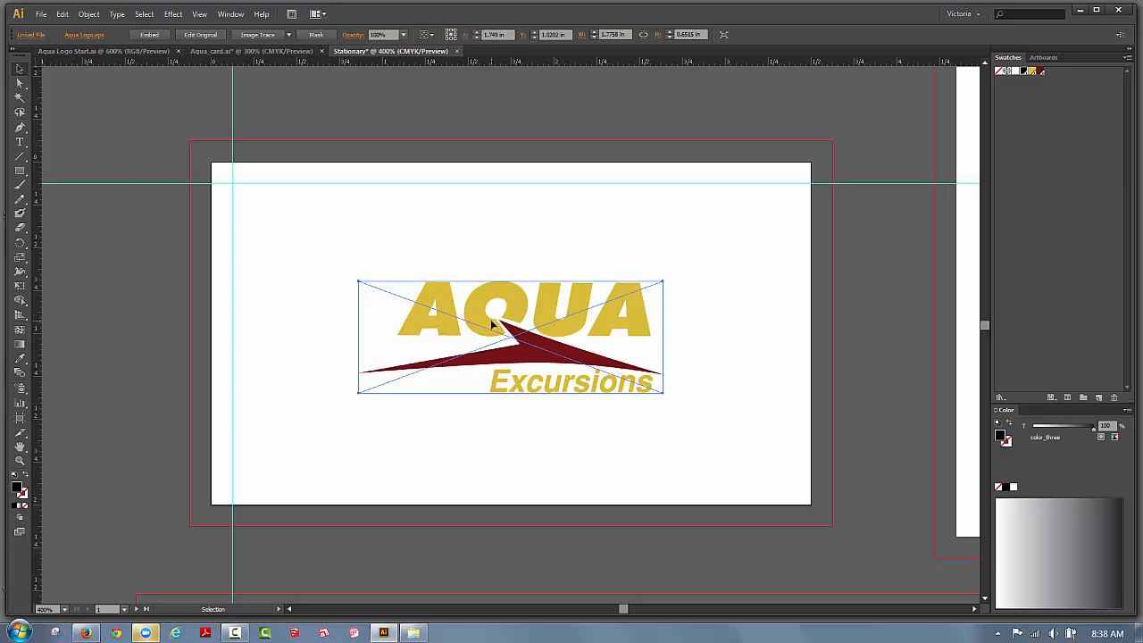
Align the AQUA logo to the left margin guide in the card's lower half, checking Aqua_card.ai.
{"action": "left_click_drag", "start_coordinate": [492, 318], "coordinate": [349, 374]}
{"action": "key", "text": "Right"}
{"action": "key", "text": "Right"}
{"action": "key", "text": "Right"}
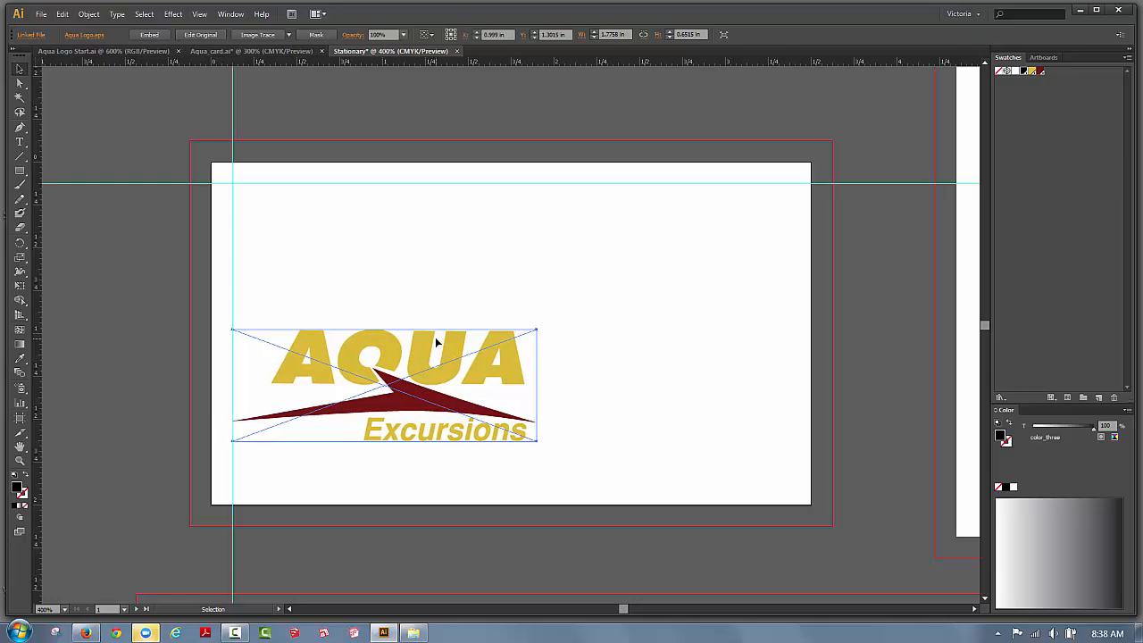
{"action": "key", "text": "Left"}
{"action": "key", "text": "Left"}
{"action": "key", "text": "Left"}
{"action": "key", "text": "Left"}
{"action": "key", "text": "Left"}
{"action": "key", "text": "Left"}
{"action": "key", "text": "Left"}
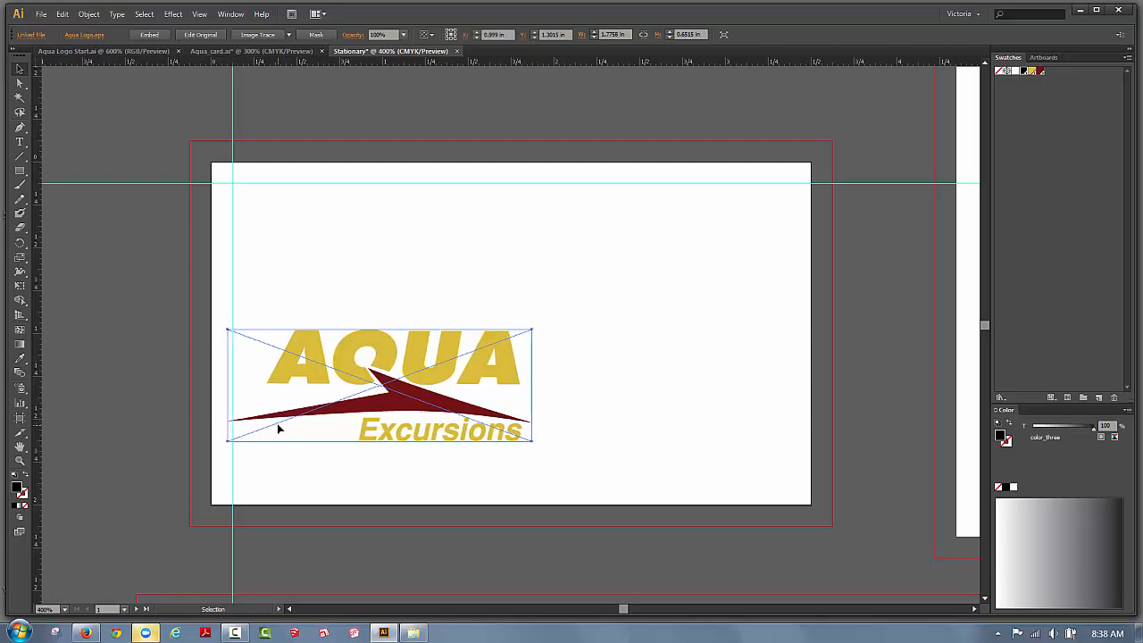
{"action": "key", "text": "Left"}
{"action": "key", "text": "Left"}
{"action": "key", "text": "Left"}
{"action": "key", "text": "Left"}
{"action": "key", "text": "Left"}
{"action": "key", "text": "Left"}
{"action": "key", "text": "Left"}
{"action": "key", "text": "Left"}
{"action": "key", "text": "Left"}
{"action": "key", "text": "Left"}
{"action": "key", "text": "Left"}
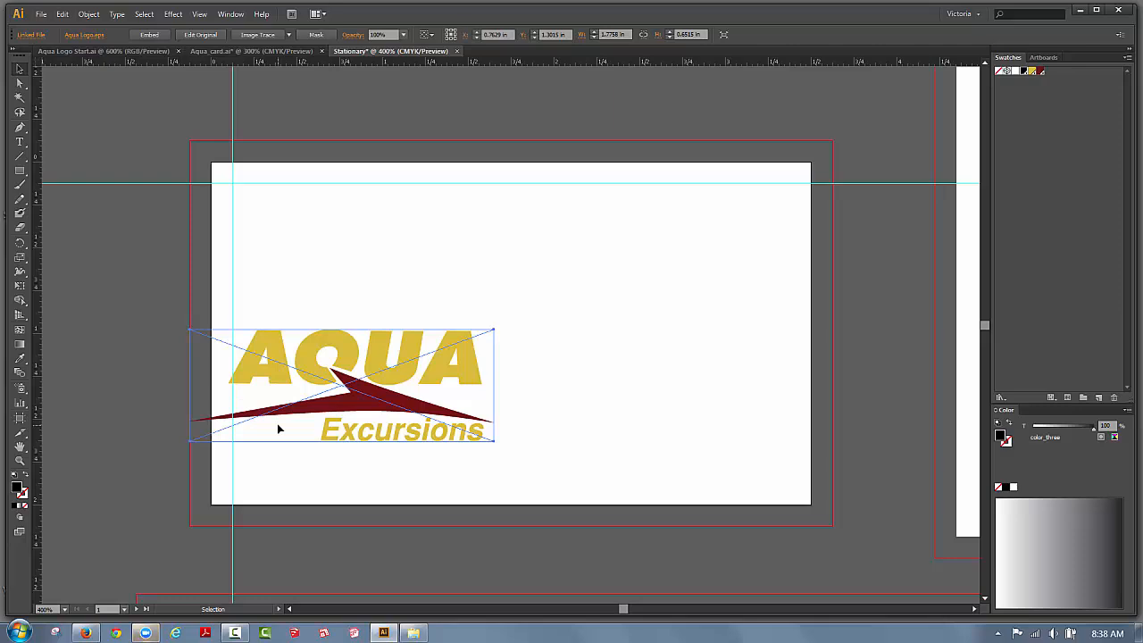
{"action": "key", "text": "Right"}
{"action": "key", "text": "Right"}
{"action": "key", "text": "Right"}
{"action": "key", "text": "Right"}
{"action": "key", "text": "Right"}
{"action": "key", "text": "Right"}
{"action": "key", "text": "Right"}
{"action": "key", "text": "Right"}
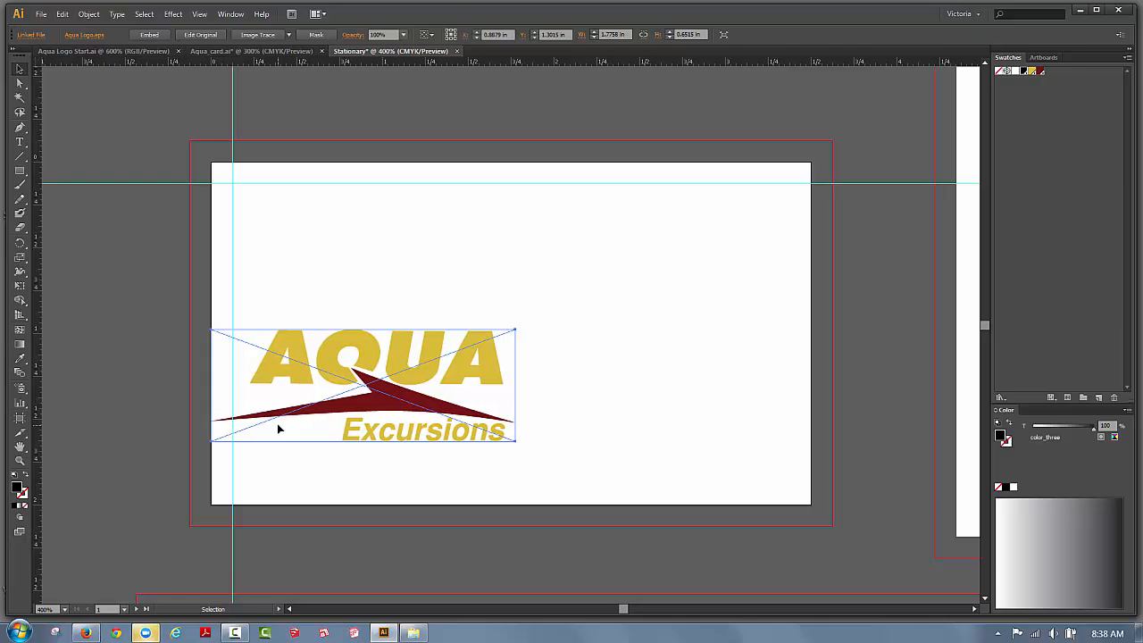
{"action": "key", "text": "Right"}
{"action": "key", "text": "Right"}
{"action": "key", "text": "Right"}
{"action": "key", "text": "Right"}
{"action": "key", "text": "Right"}
{"action": "key", "text": "Right"}
{"action": "key", "text": "Right"}
{"action": "key", "text": "Right"}
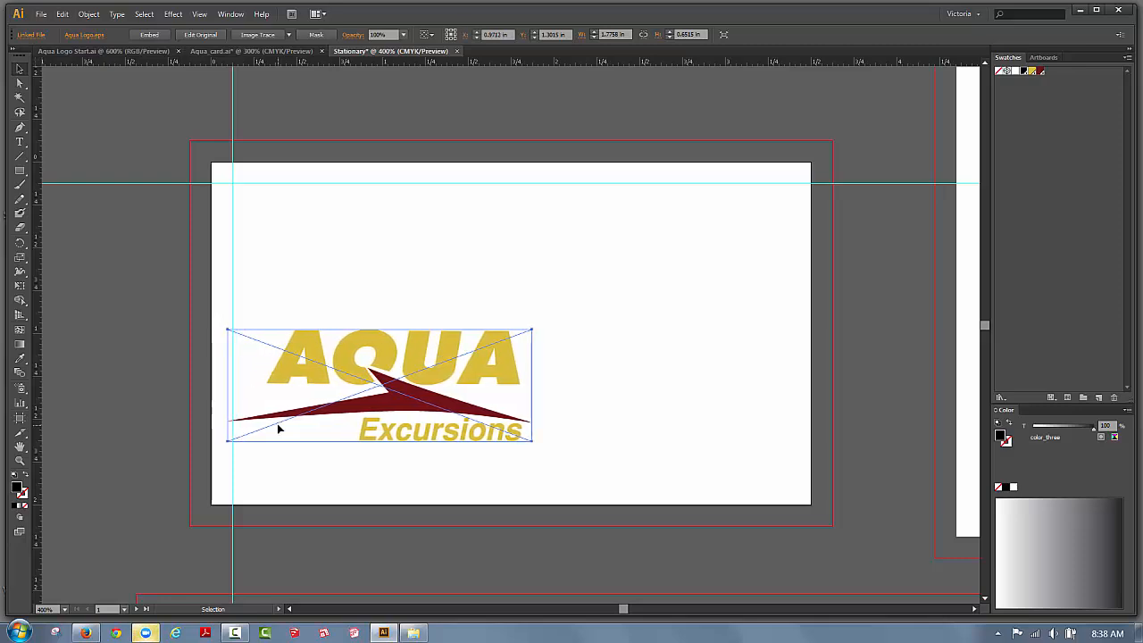
{"action": "key", "text": "Right"}
{"action": "key", "text": "Right"}
{"action": "key", "text": "Right"}
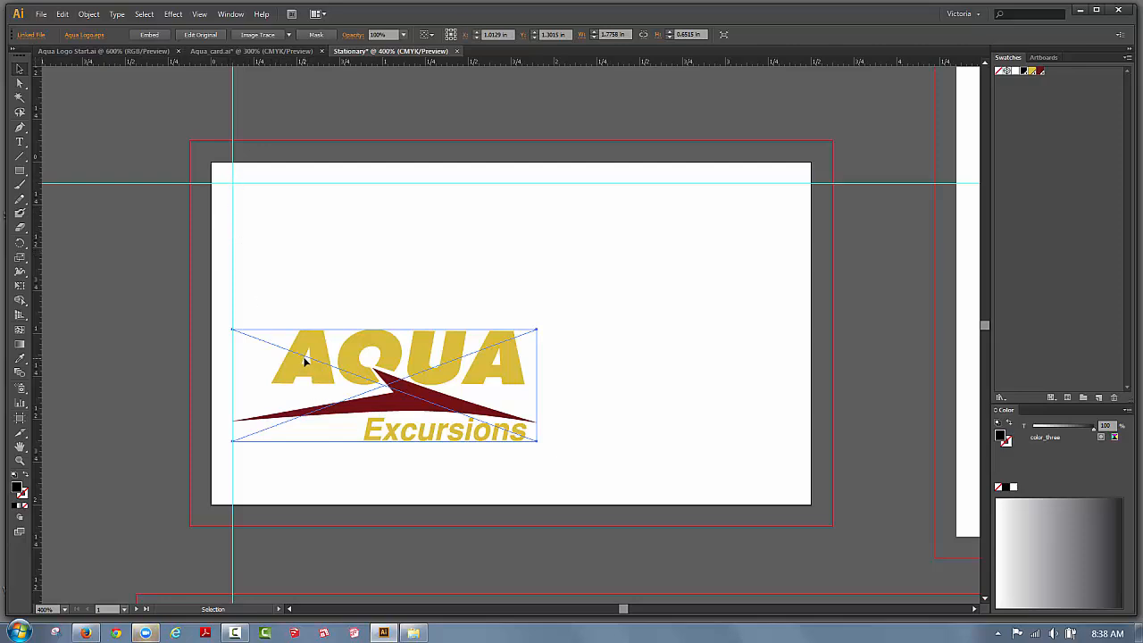
{"action": "key", "text": "Up"}
{"action": "key", "text": "Up"}
{"action": "key", "text": "Up"}
{"action": "key", "text": "Up"}
{"action": "key", "text": "Up"}
{"action": "key", "text": "Up"}
{"action": "key", "text": "Up"}
{"action": "key", "text": "Up"}
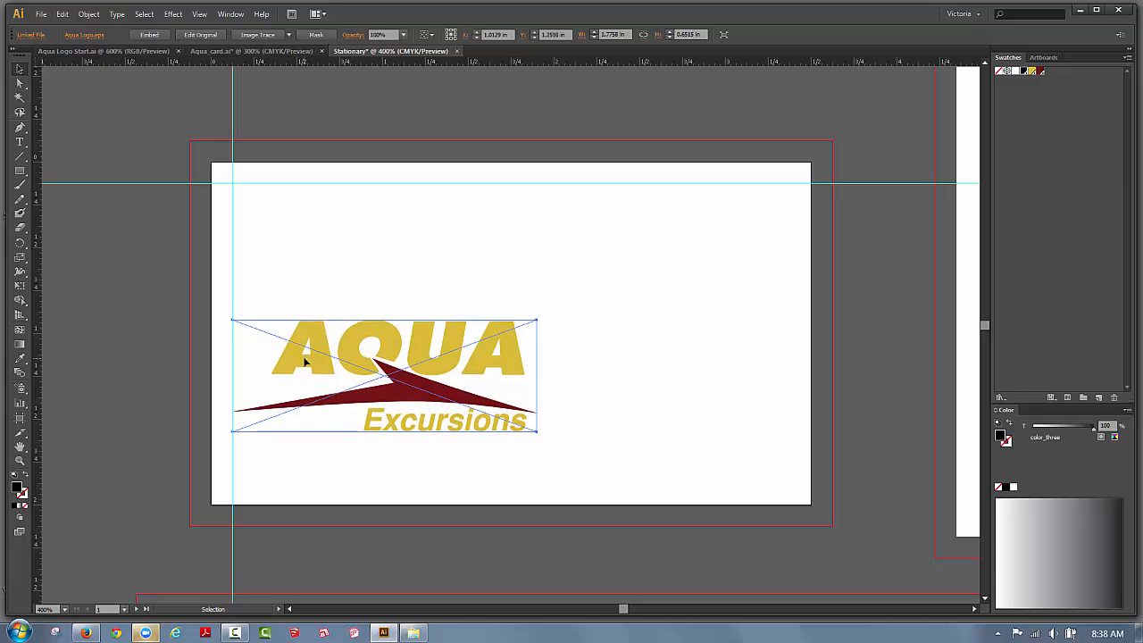
{"action": "key", "text": "Up"}
{"action": "key", "text": "Up"}
{"action": "key", "text": "Up"}
{"action": "key", "text": "Up"}
{"action": "key", "text": "Up"}
{"action": "key", "text": "Up"}
{"action": "key", "text": "Up"}
{"action": "key", "text": "Up"}
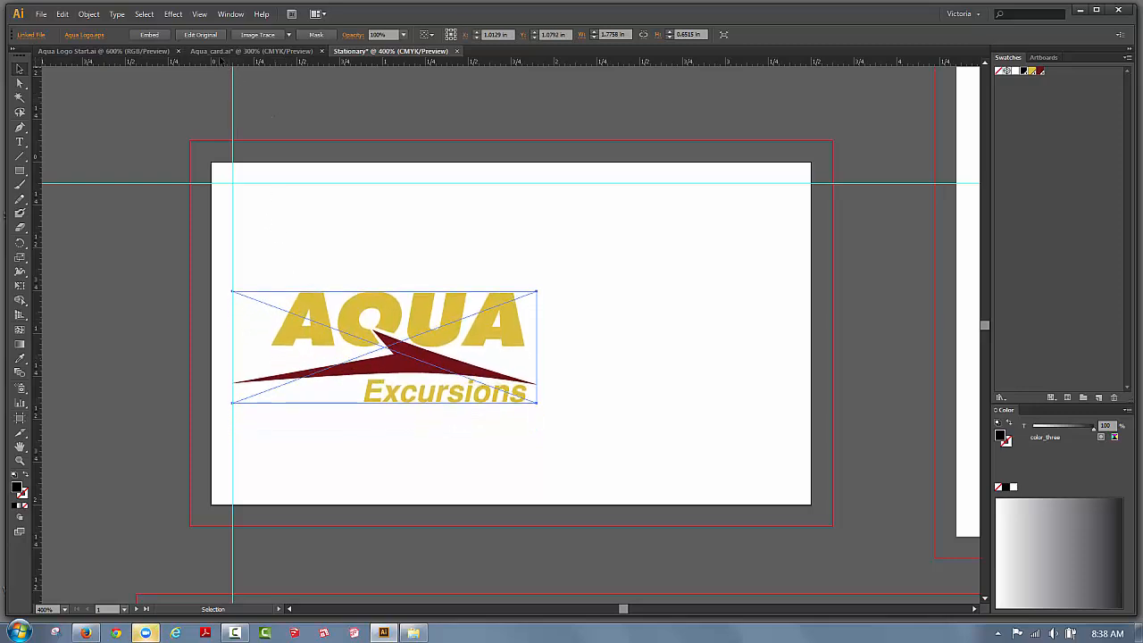
{"action": "left_click", "coordinate": [223, 53]}
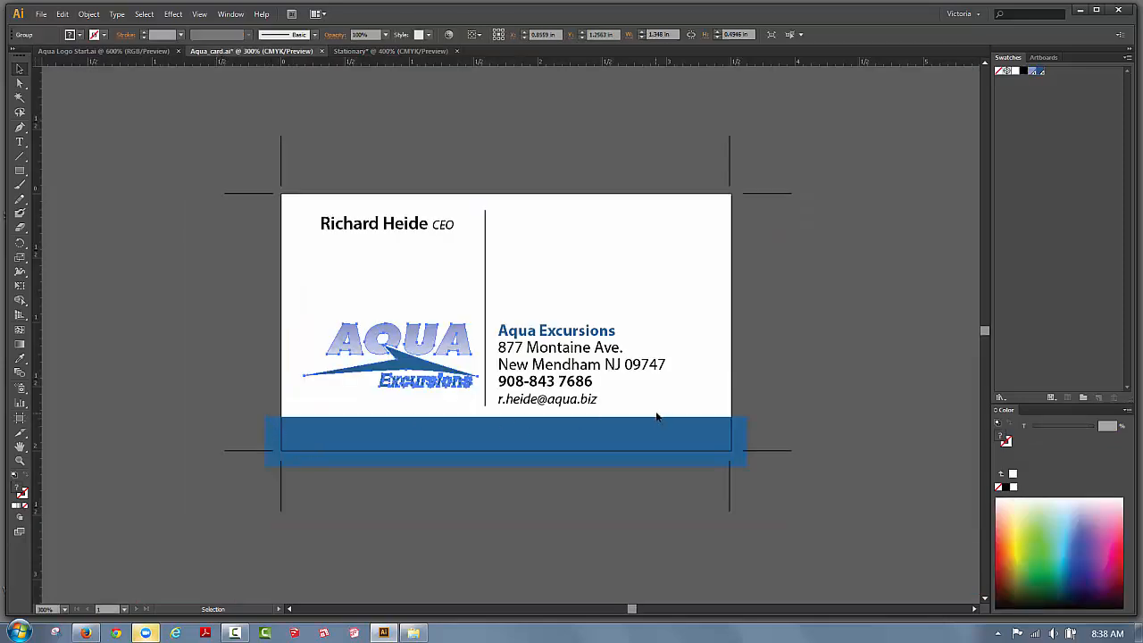
{"action": "left_click", "coordinate": [353, 51]}
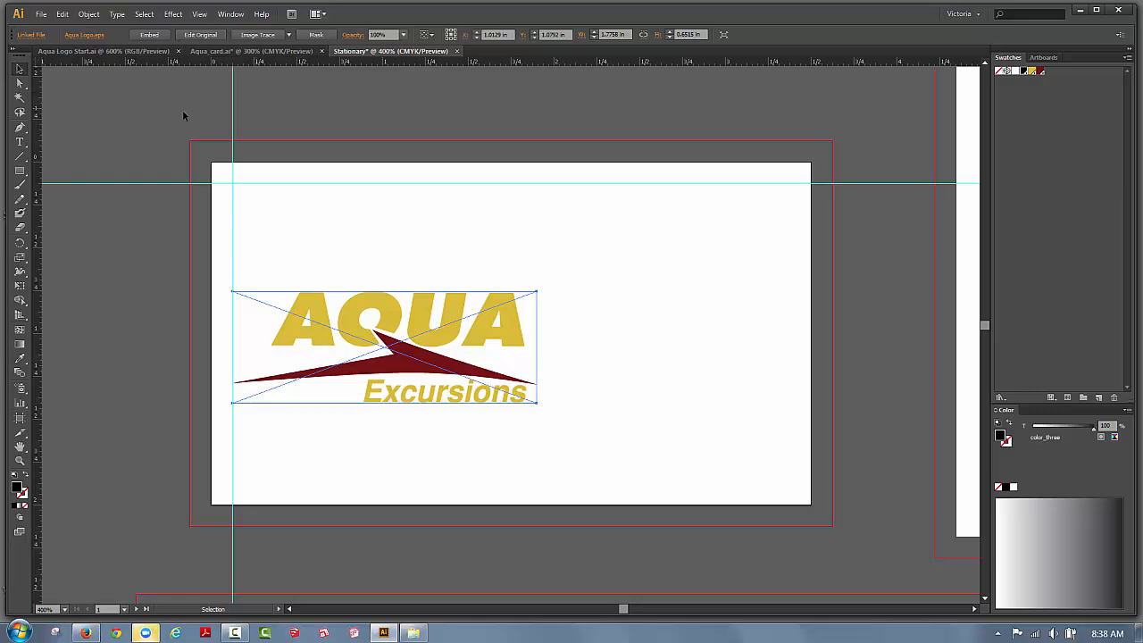
Draw a rectangle across the card's bottom out to the bleed and fill it burgundy.
{"action": "left_click", "coordinate": [22, 171]}
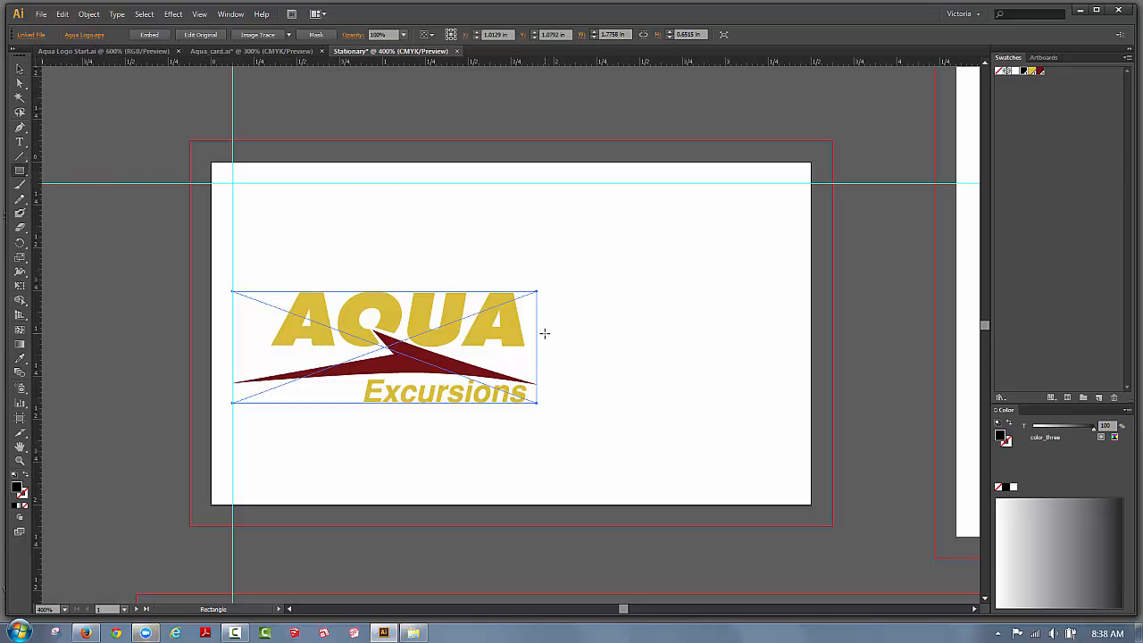
{"action": "left_click", "coordinate": [21, 70]}
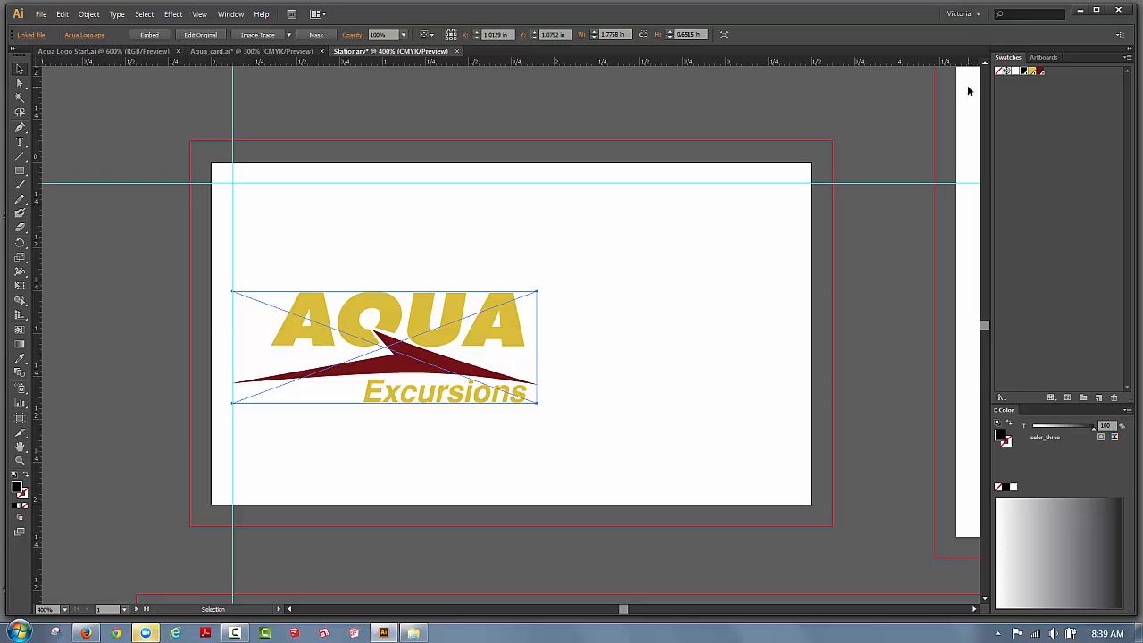
{"action": "left_click", "coordinate": [19, 170]}
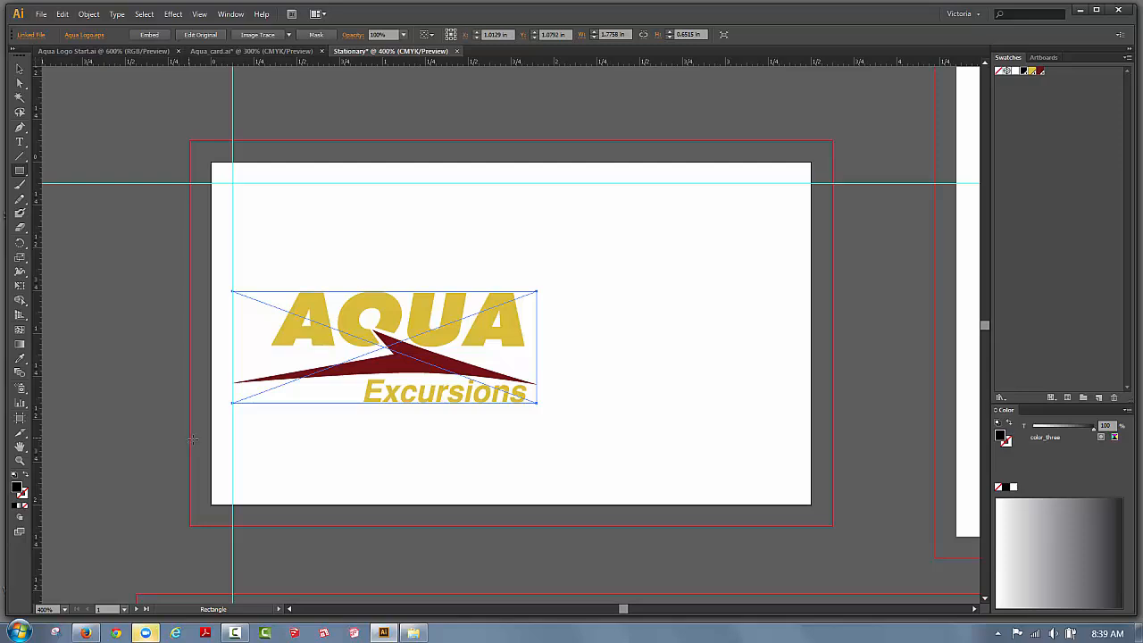
{"action": "left_click_drag", "start_coordinate": [189, 437], "coordinate": [832, 525]}
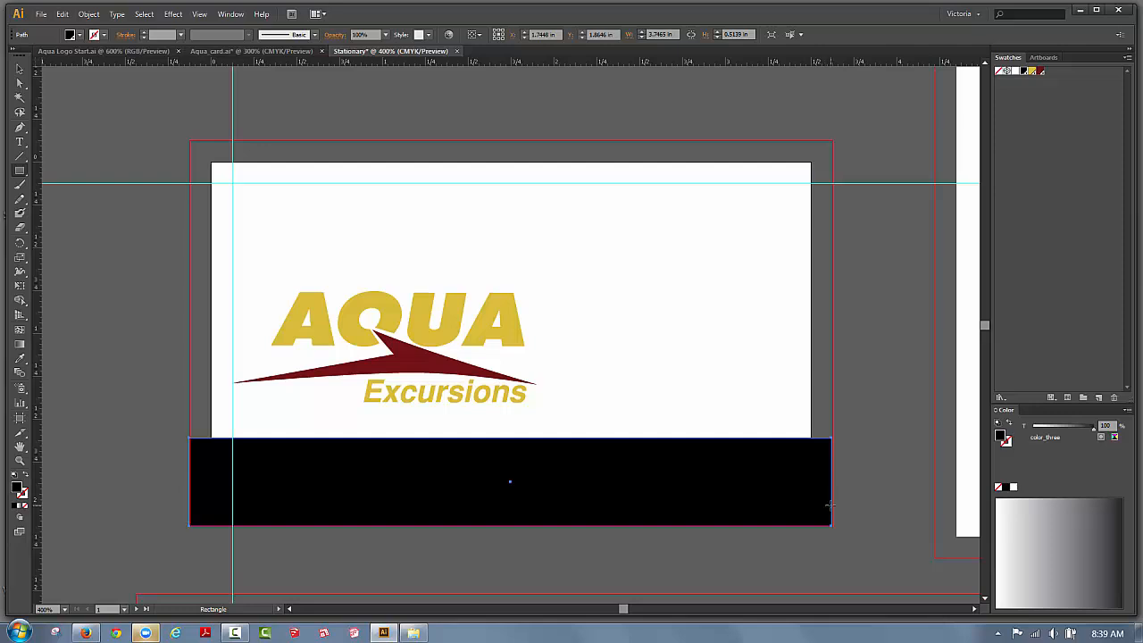
{"action": "left_click", "coordinate": [19, 71]}
{"action": "left_click", "coordinate": [1040, 72]}
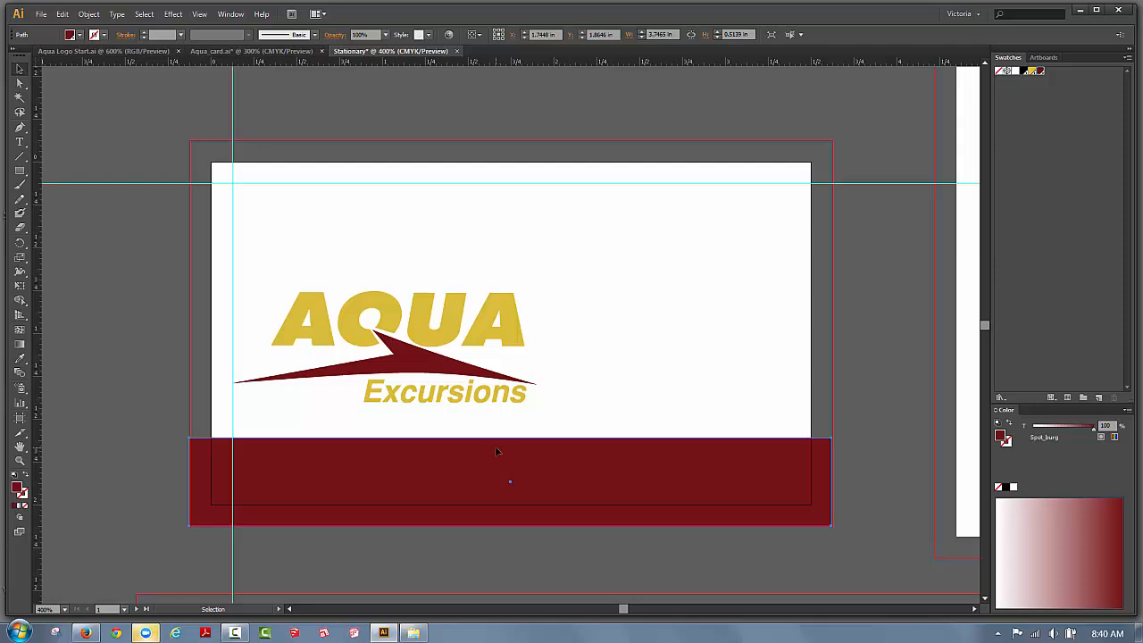
Shorten the burgundy band to 3.7465 × 0.4306 in with Free Transform.
{"action": "left_click", "coordinate": [19, 285]}
{"action": "left_click_drag", "start_coordinate": [510, 439], "coordinate": [510, 453]}
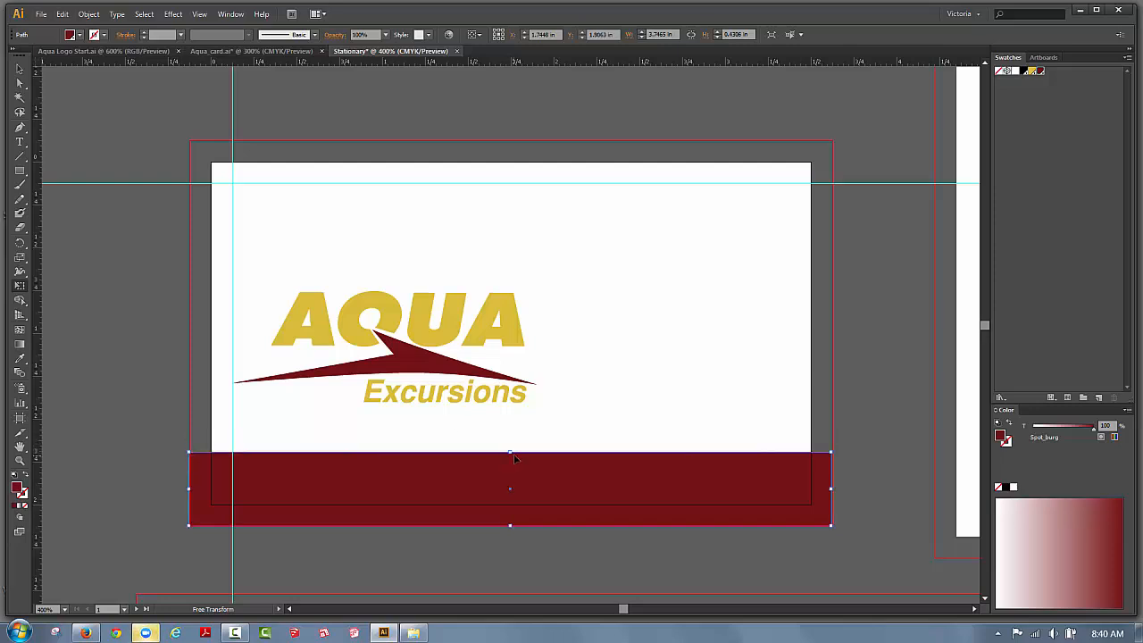
{"action": "left_click", "coordinate": [18, 72]}
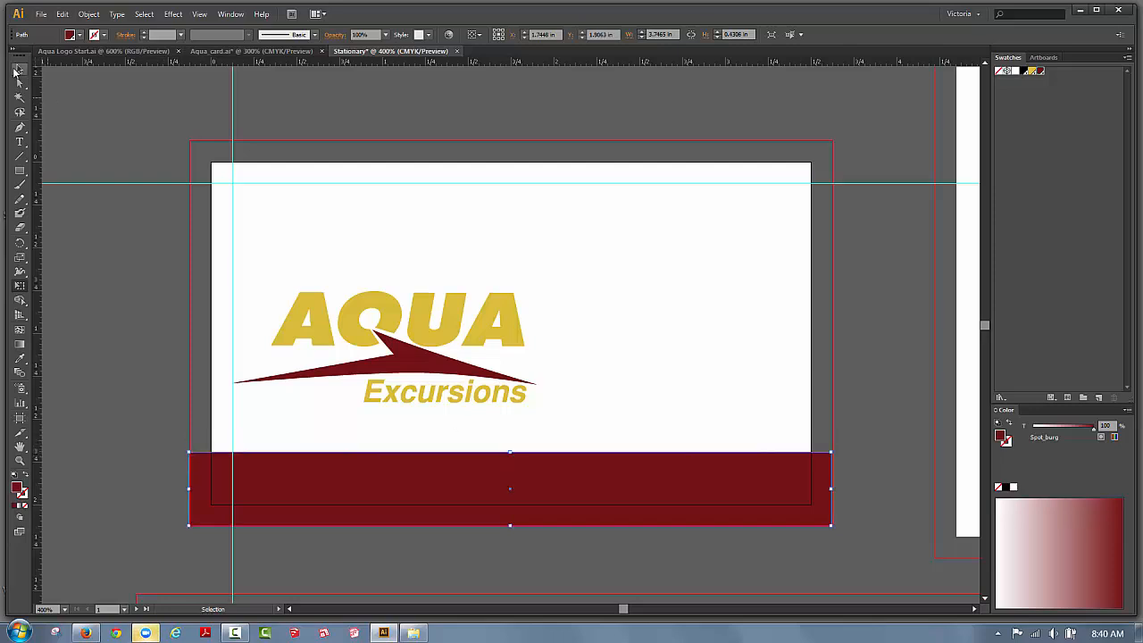
{"action": "left_click", "coordinate": [457, 326]}
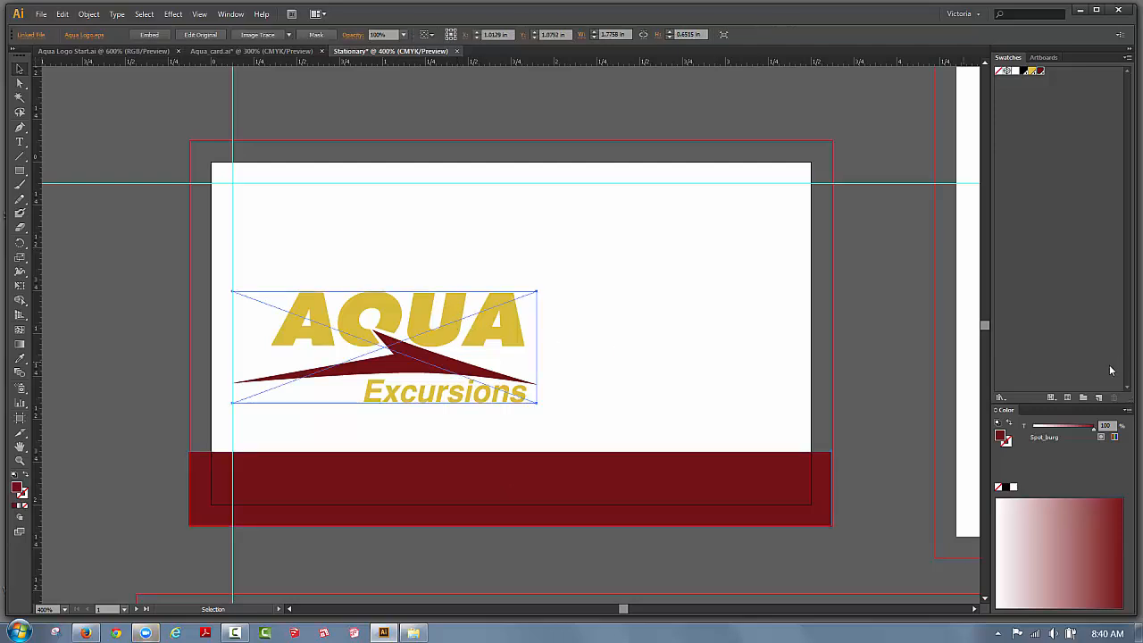
Nudge the AQUA logo down three steps to sit just above the burgundy band, then deselect.
{"action": "key", "text": "Down"}
{"action": "key", "text": "Down"}
{"action": "key", "text": "Down"}
{"action": "key", "text": "Down"}
{"action": "key", "text": "Down"}
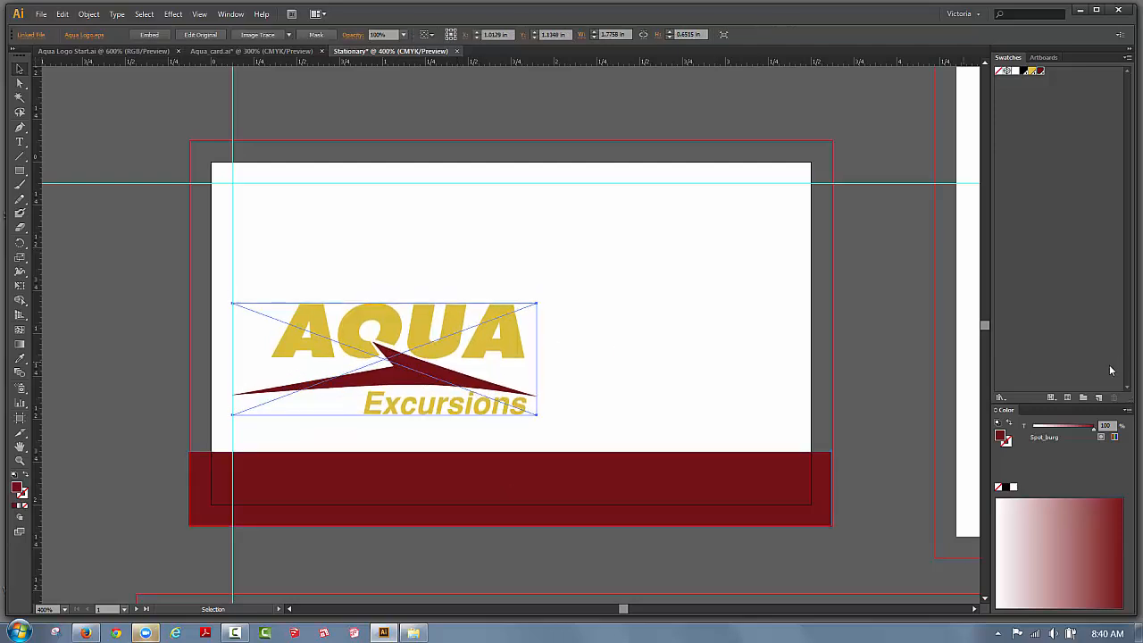
{"action": "key", "text": "Down"}
{"action": "key", "text": "Down"}
{"action": "key", "text": "Down"}
{"action": "key", "text": "Down"}
{"action": "key", "text": "Down"}
{"action": "key", "text": "Down"}
{"action": "key", "text": "Down"}
{"action": "key", "text": "Down"}
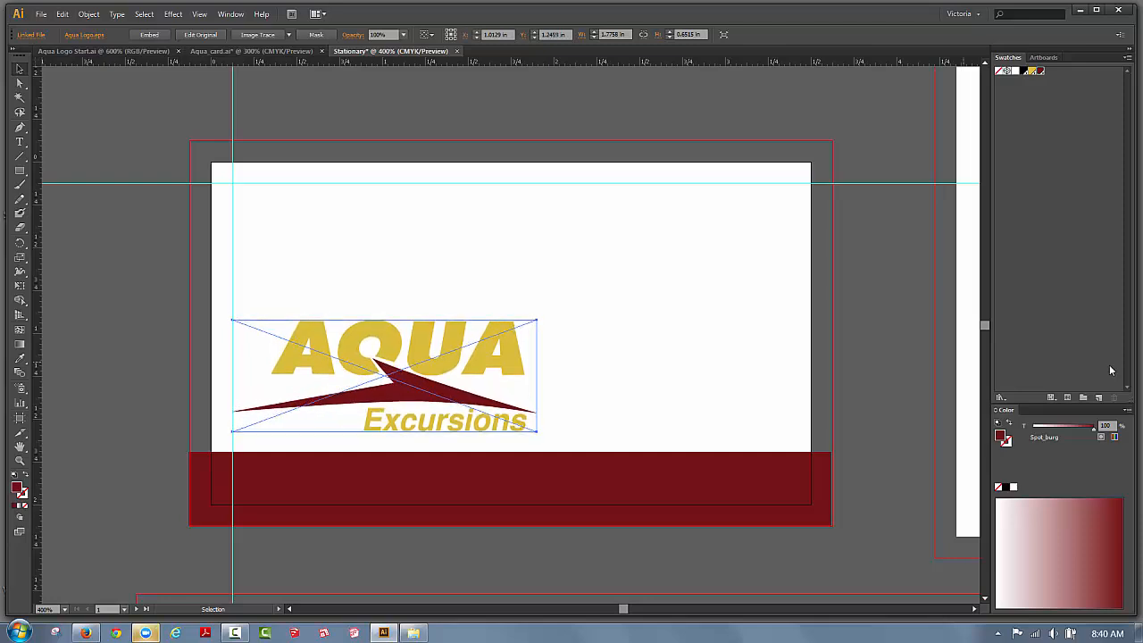
{"action": "key", "text": "Down"}
{"action": "key", "text": "Down"}
{"action": "key", "text": "Down"}
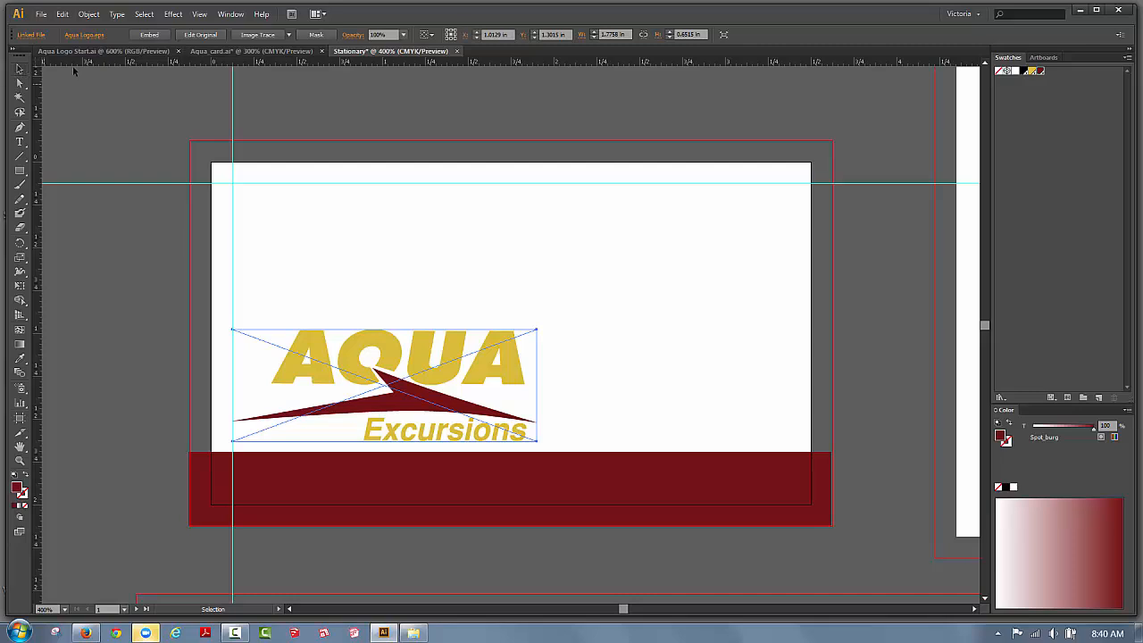
{"action": "left_click", "coordinate": [133, 86]}
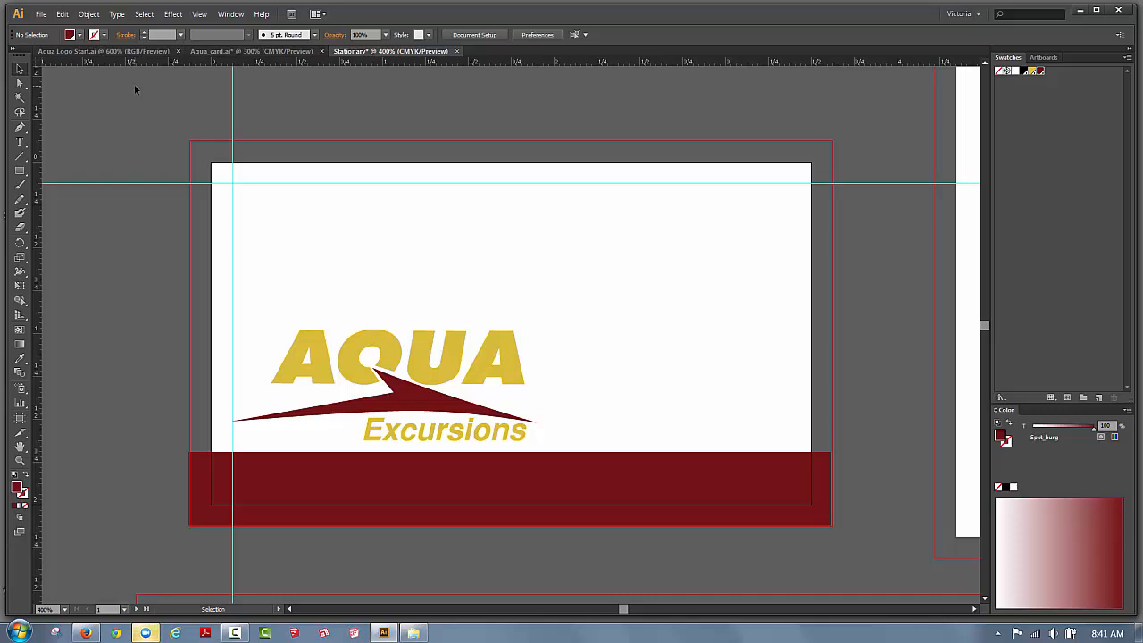
Type the person's name followed by CEO near the top-left guide, setting the name in Myriad Pro Bold.
{"action": "left_click", "coordinate": [19, 143]}
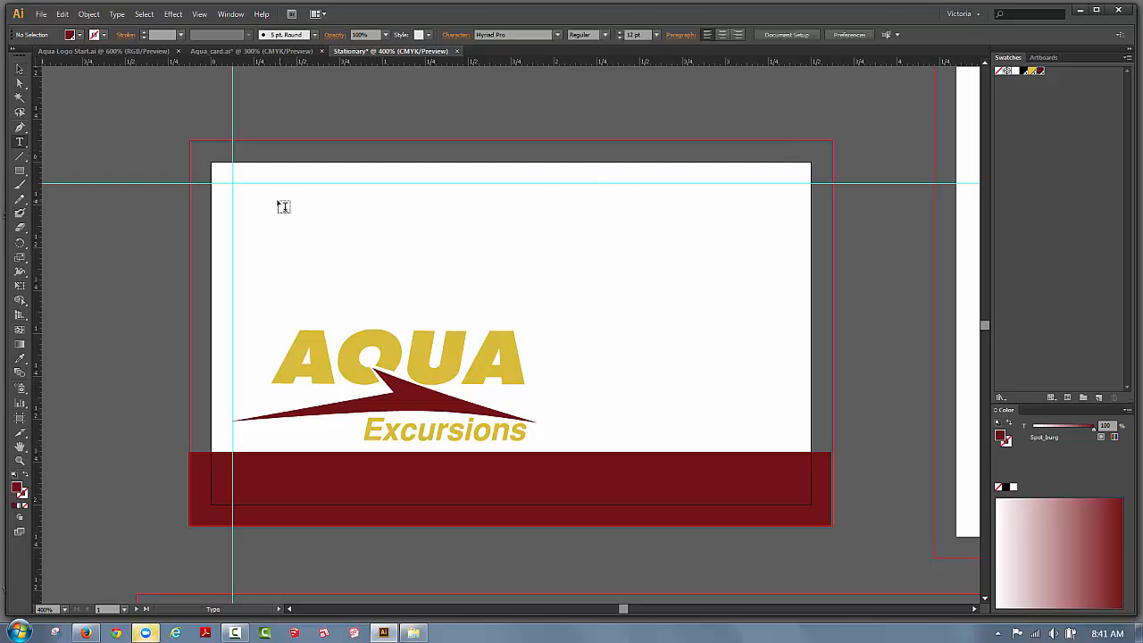
{"action": "left_click", "coordinate": [276, 202]}
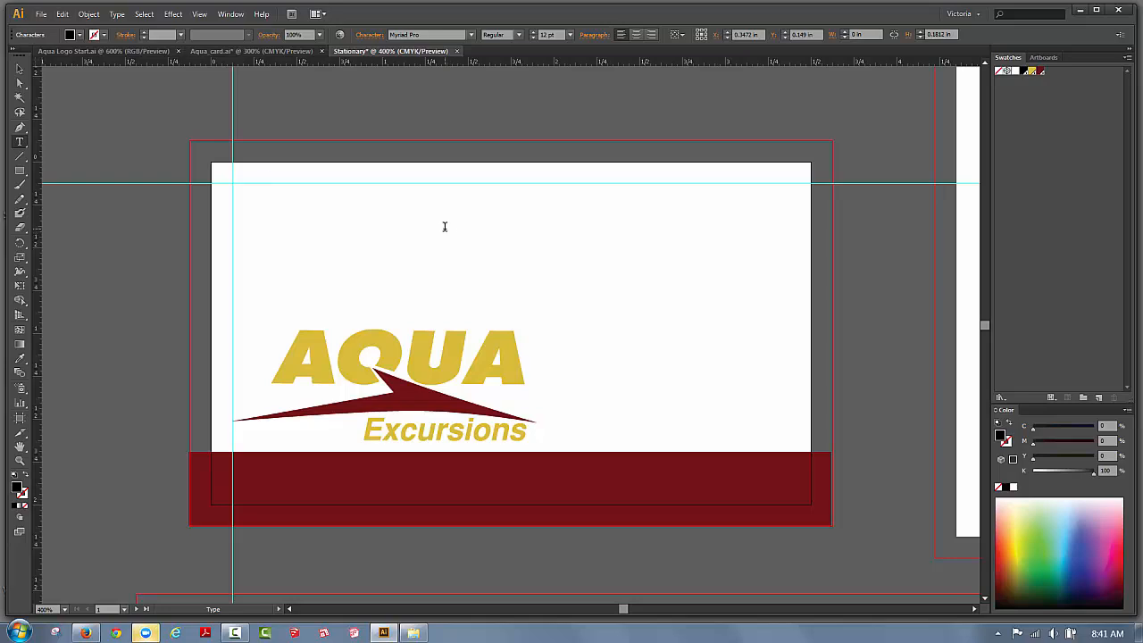
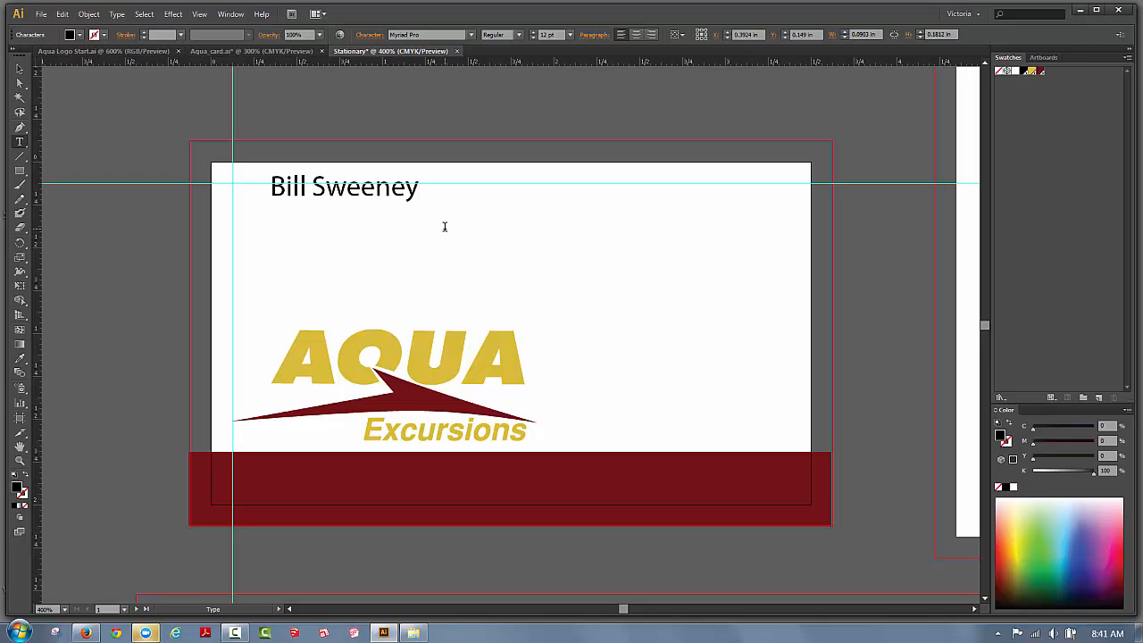
{"action": "type", "text": " CEO"}
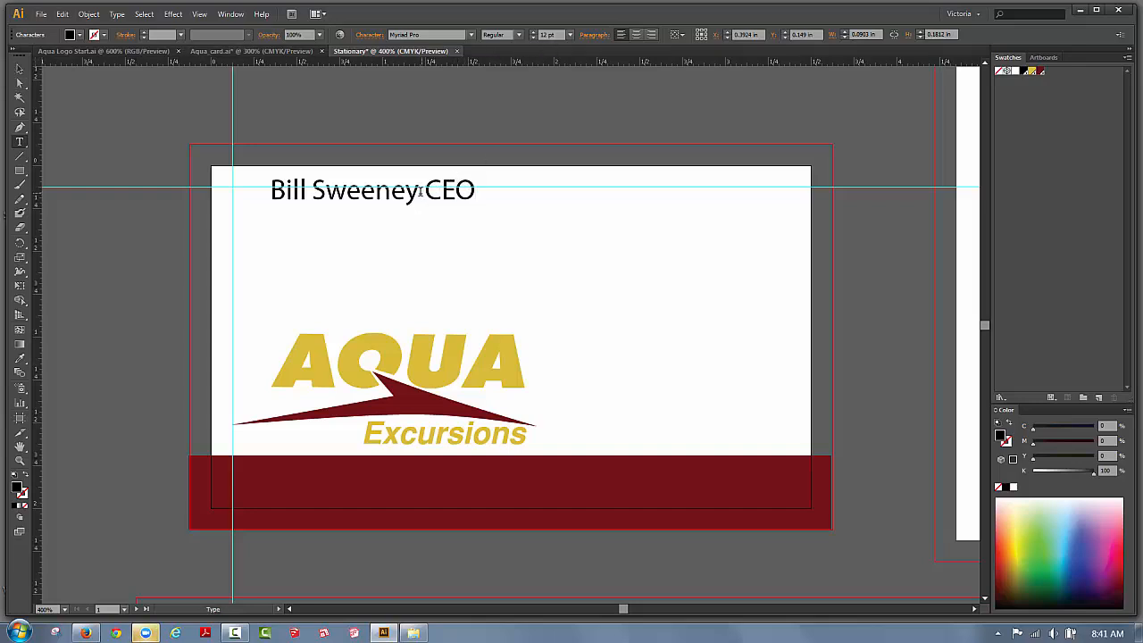
{"action": "left_click_drag", "start_coordinate": [417, 190], "coordinate": [270, 190]}
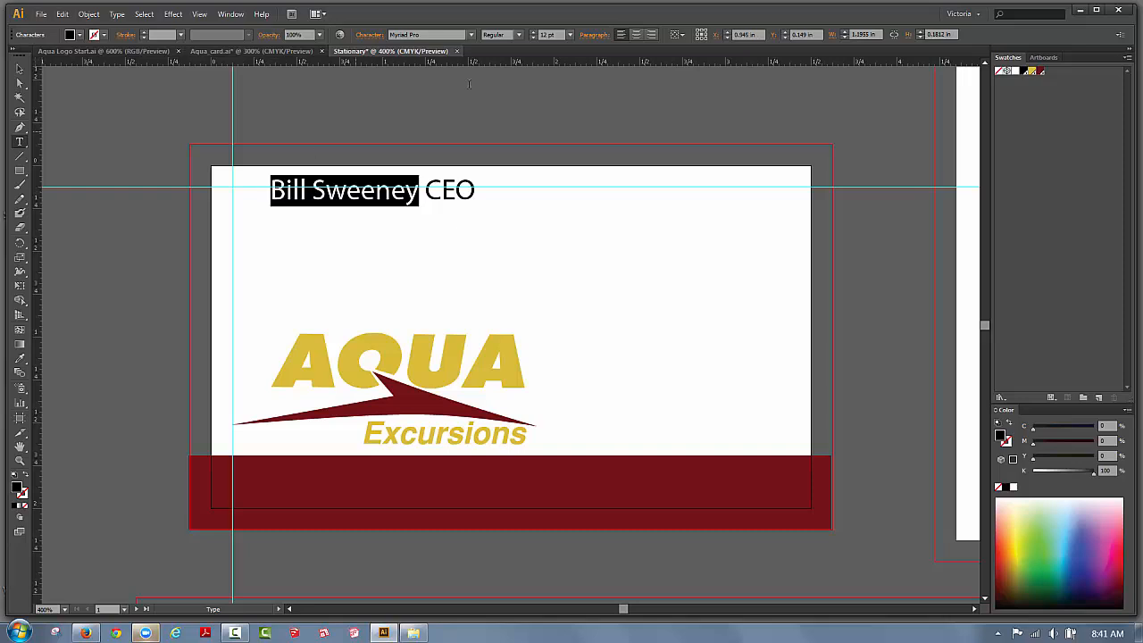
{"action": "left_click", "coordinate": [471, 34]}
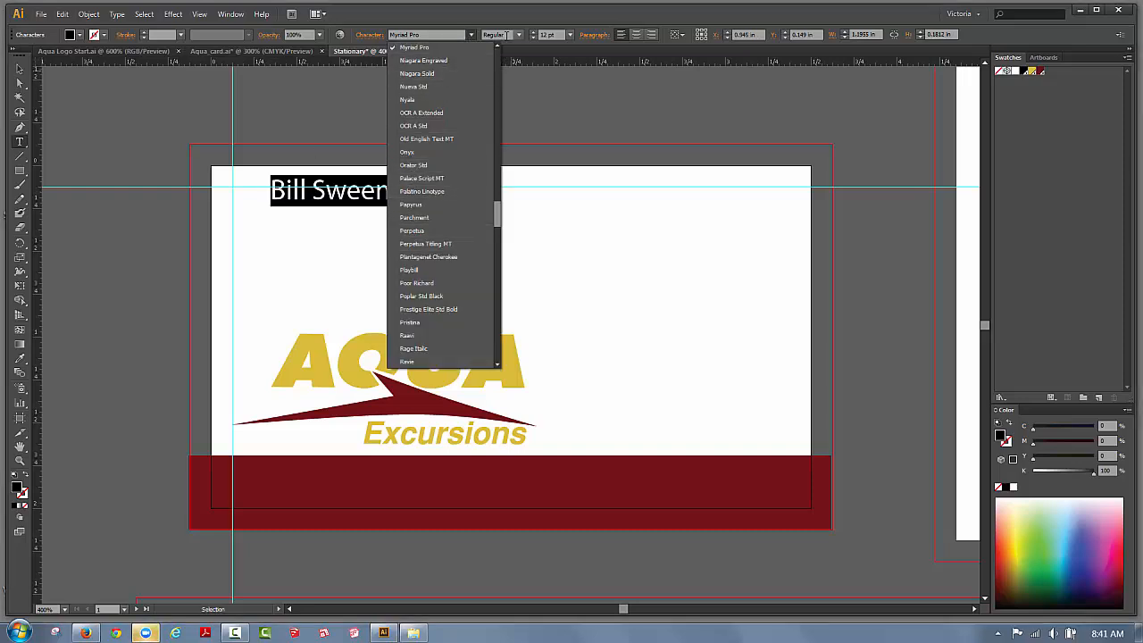
{"action": "left_click", "coordinate": [519, 37]}
{"action": "left_click", "coordinate": [518, 34]}
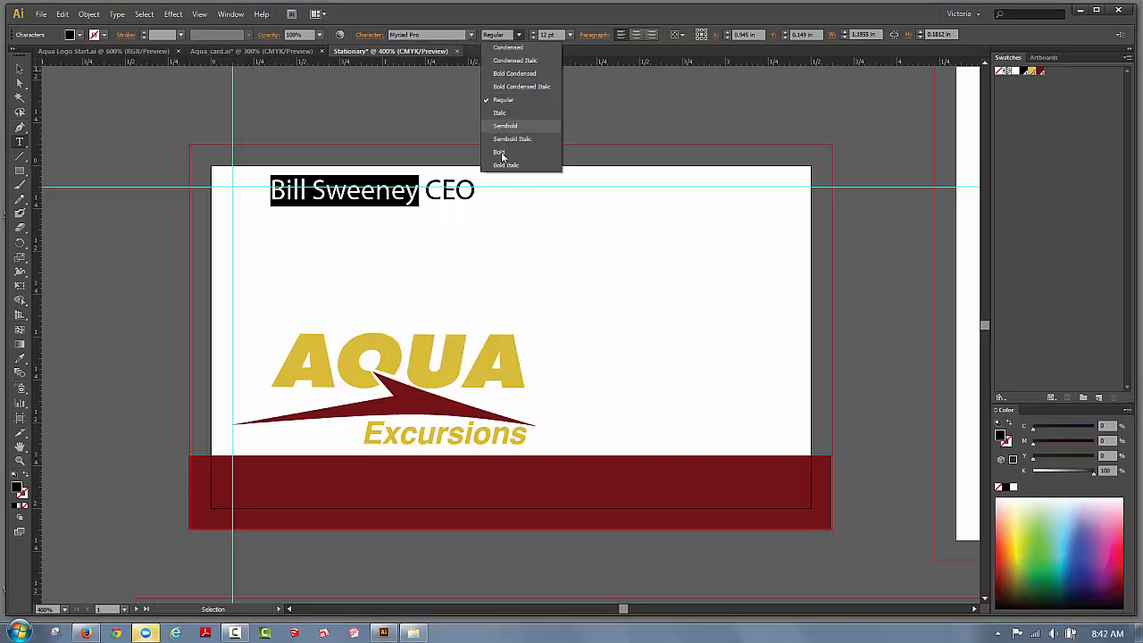
{"action": "left_click", "coordinate": [502, 153]}
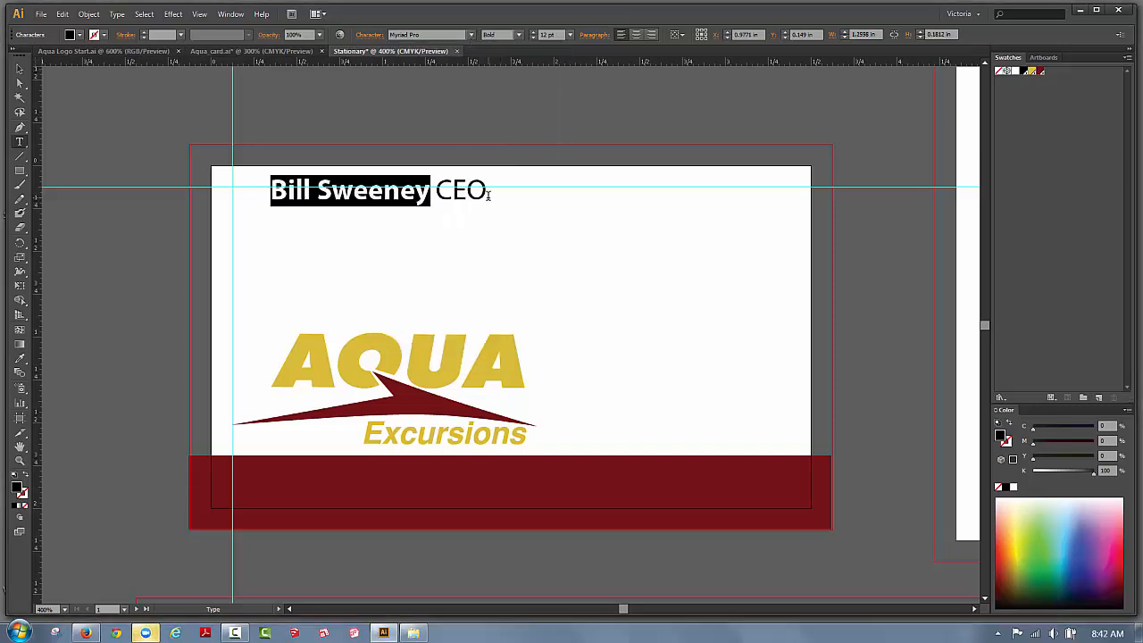
Italicize CEO and nudge the name line two steps lower.
{"action": "left_click_drag", "start_coordinate": [485, 191], "coordinate": [434, 190]}
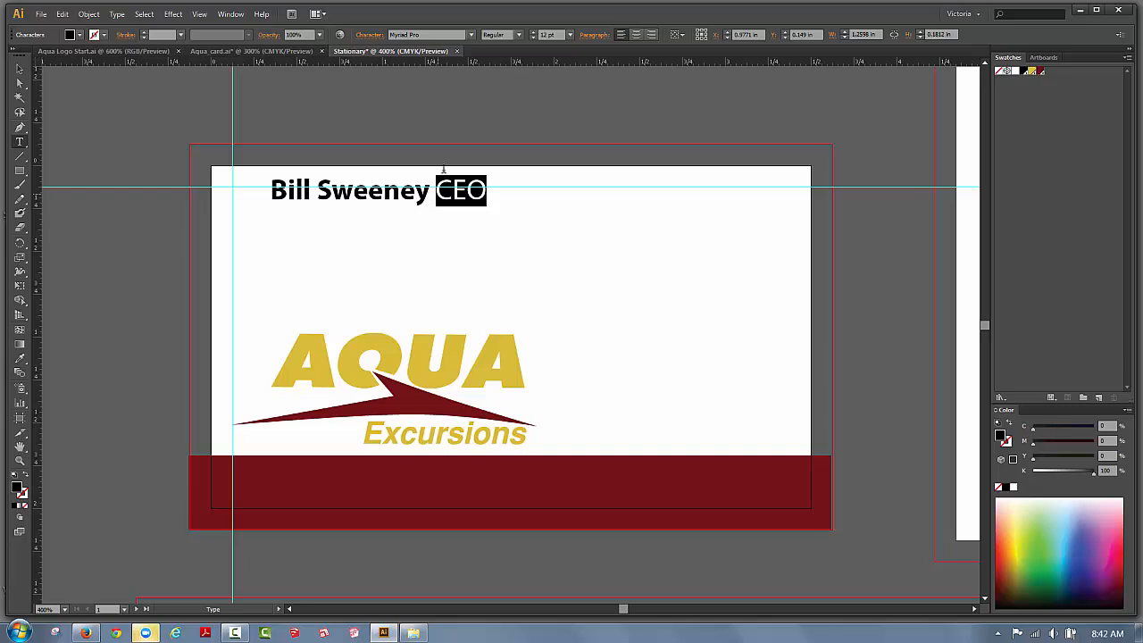
{"action": "left_click", "coordinate": [519, 34]}
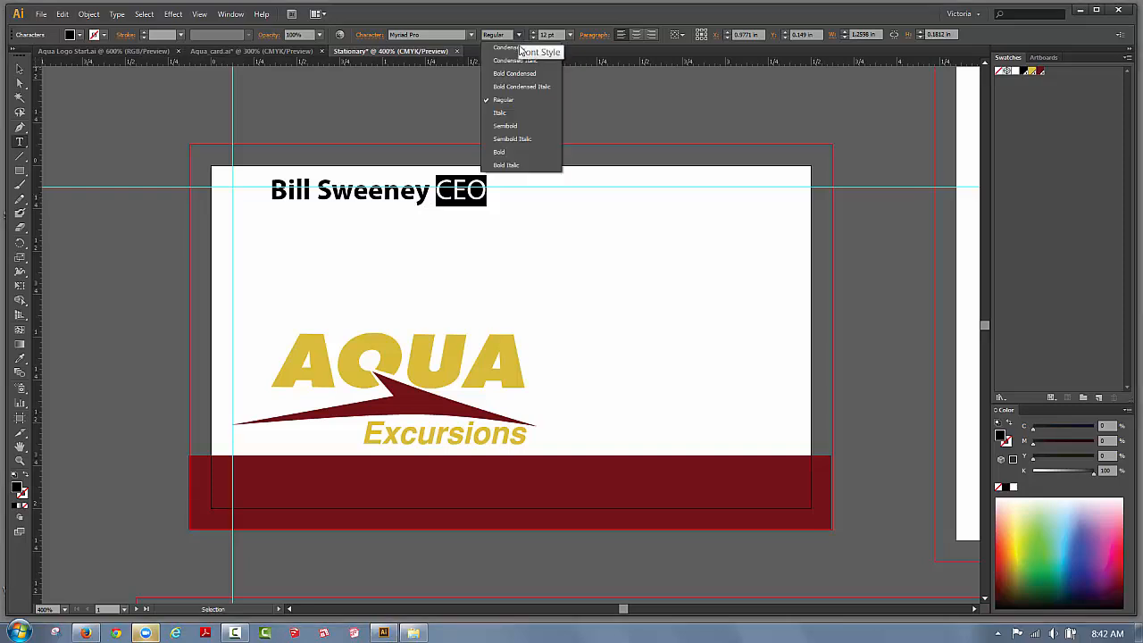
{"action": "left_click", "coordinate": [512, 109]}
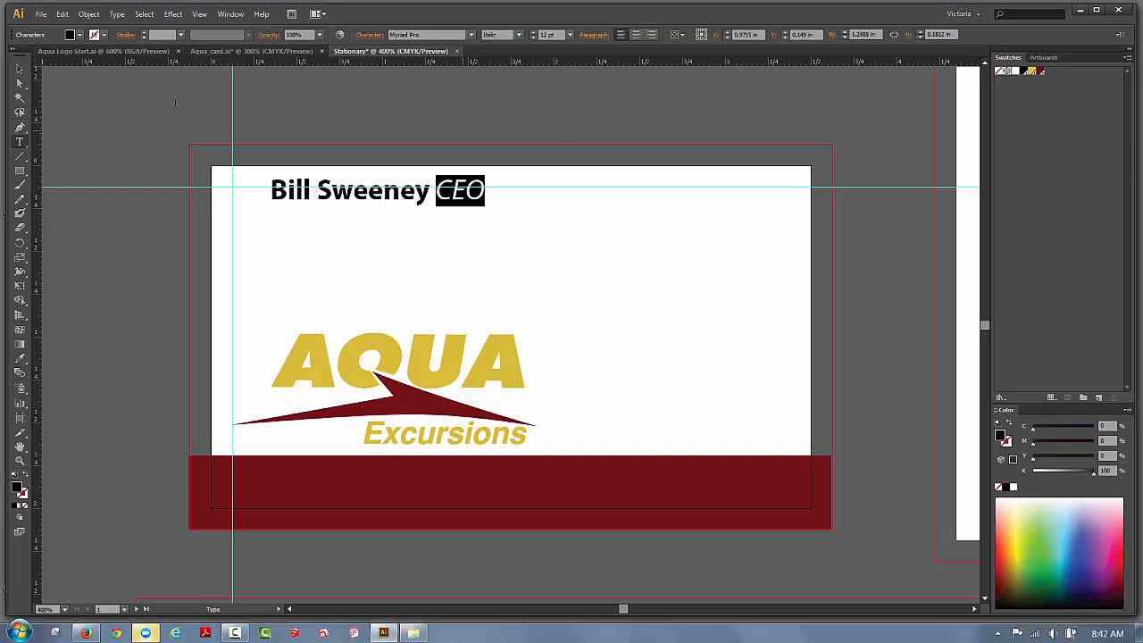
{"action": "left_click", "coordinate": [19, 70]}
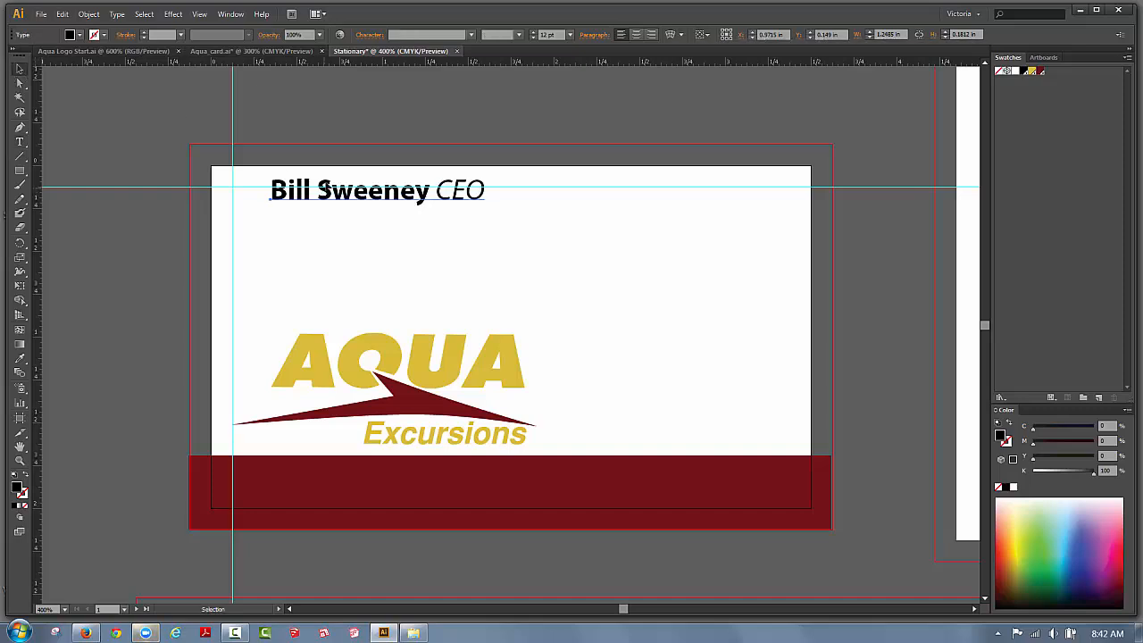
{"action": "key", "text": "Down"}
{"action": "key", "text": "Down"}
{"action": "key", "text": "Down"}
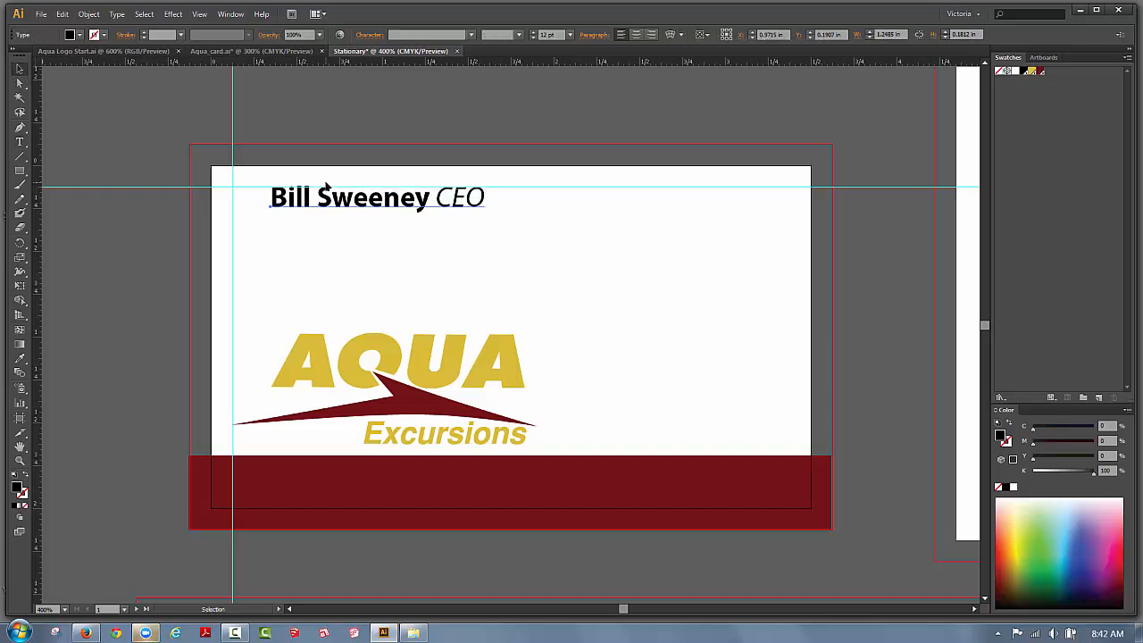
{"action": "key", "text": "Down"}
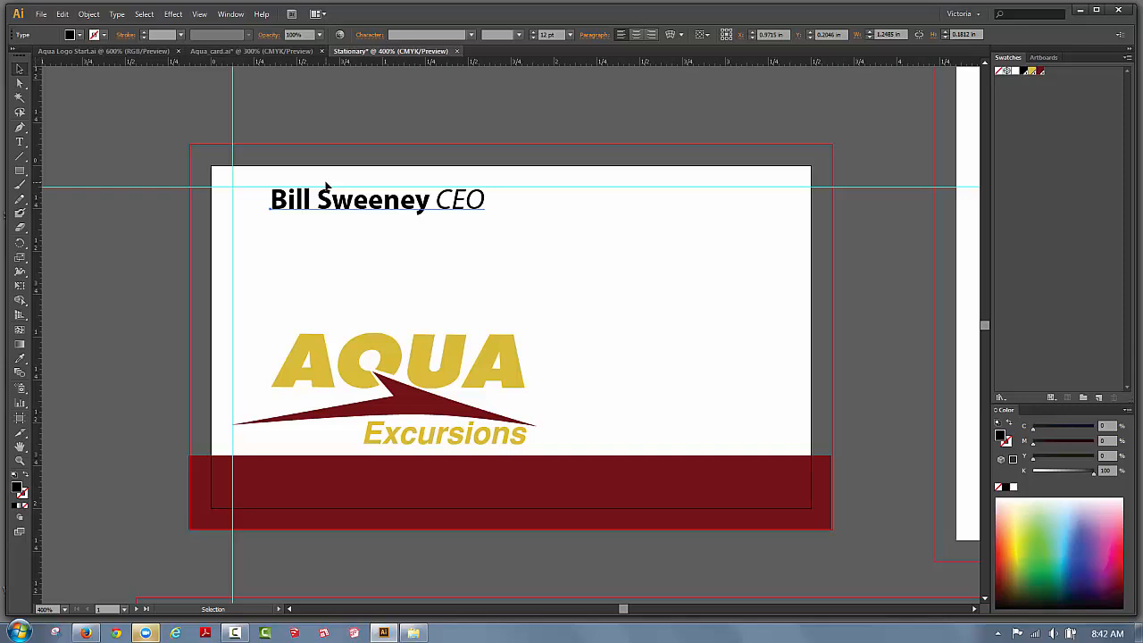
Nudge the name left, add a vertical guide, and snap the name and CEO title's left edge to it.
{"action": "key", "text": "Left"}
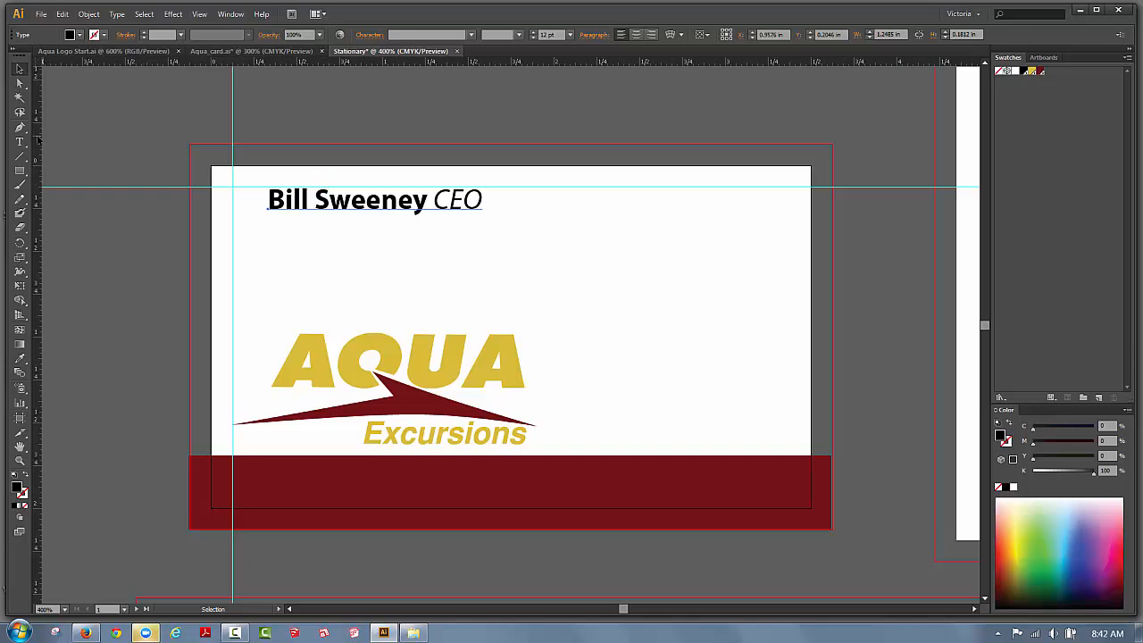
{"action": "left_click_drag", "start_coordinate": [36, 140], "coordinate": [270, 254]}
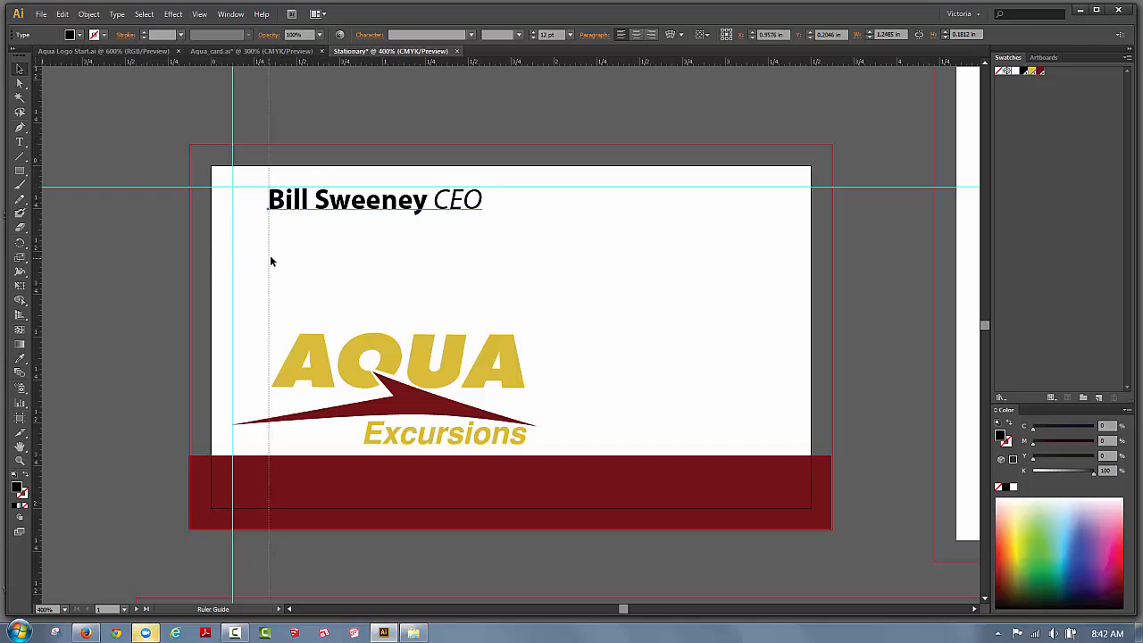
{"action": "left_click", "coordinate": [298, 204]}
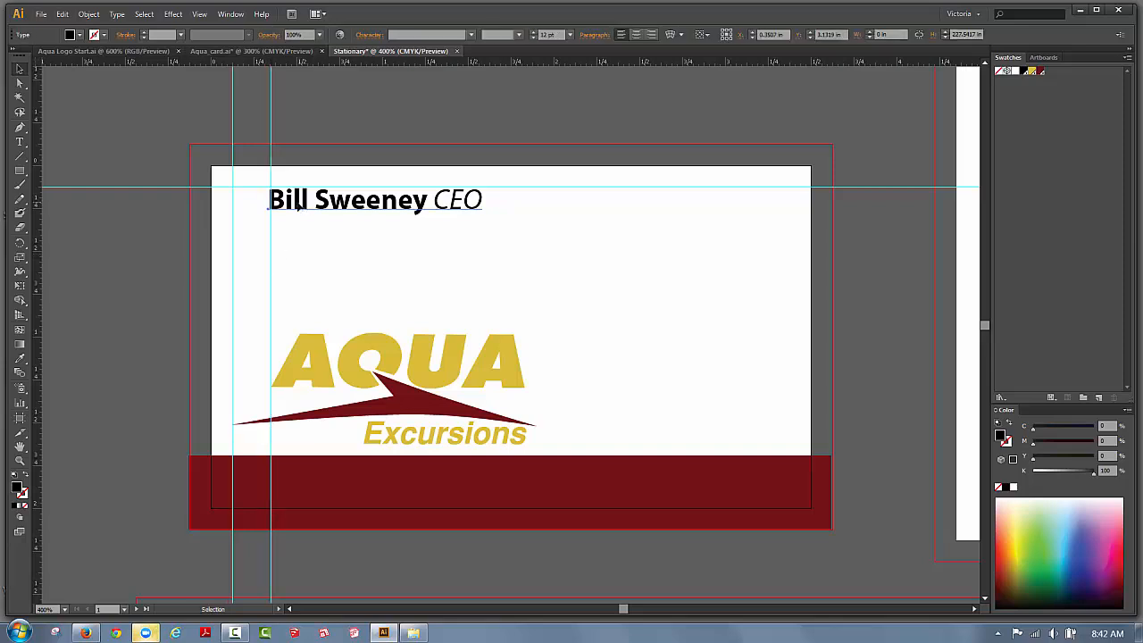
{"action": "left_click_drag", "start_coordinate": [298, 206], "coordinate": [300, 207]}
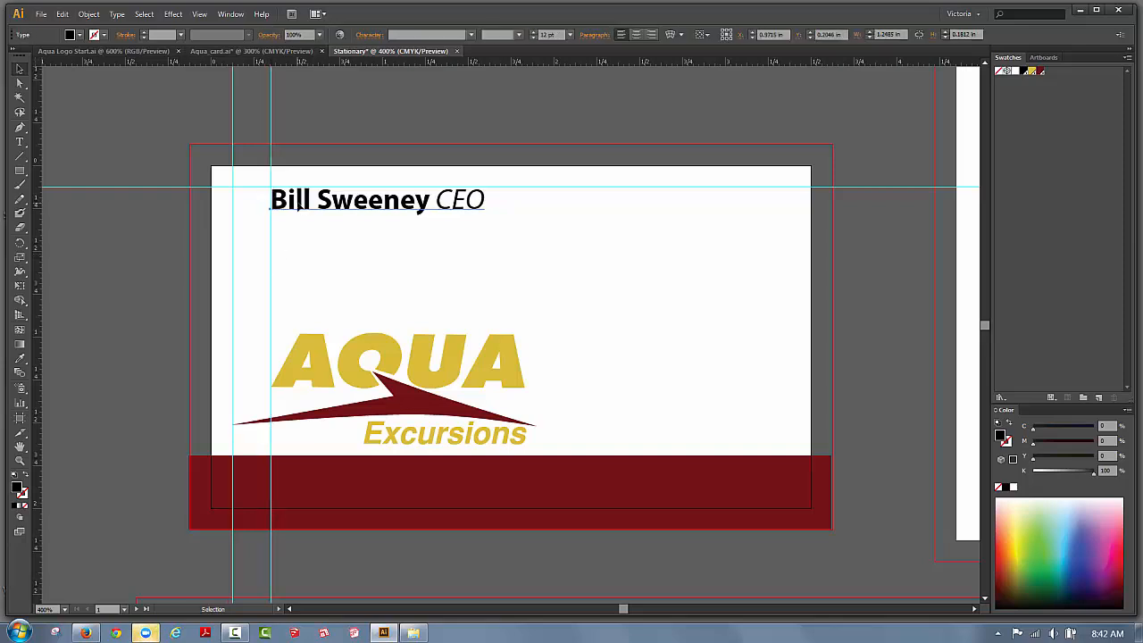
{"action": "left_click", "coordinate": [388, 214]}
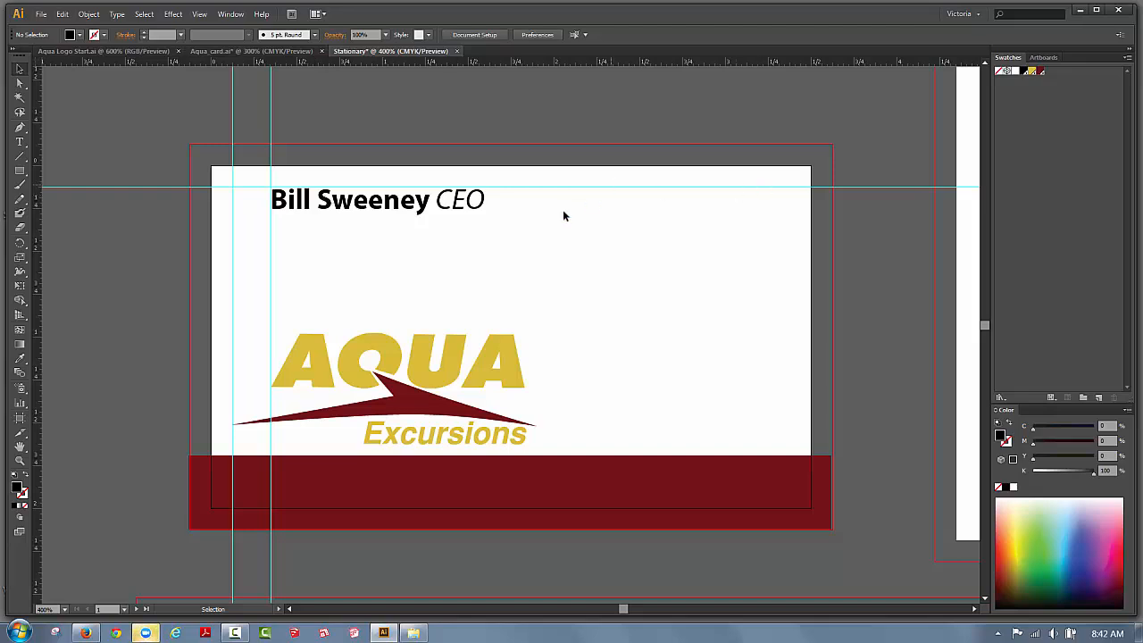
Color the name text with color_three, then draw a 0.5 pt vertical divider beside the logo.
{"action": "left_click", "coordinate": [485, 207]}
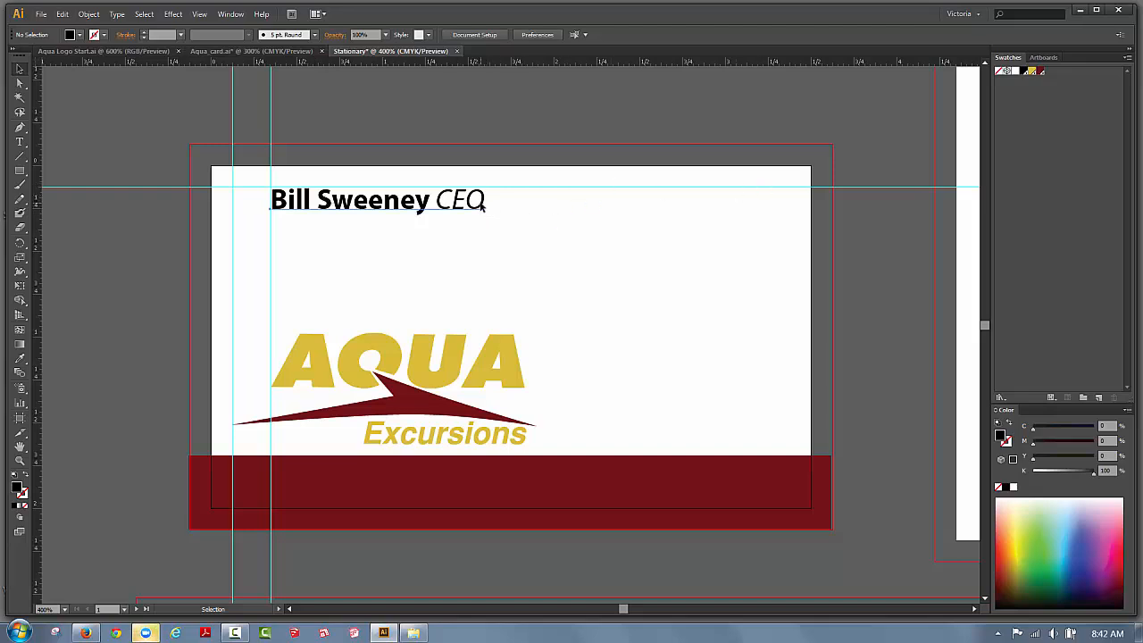
{"action": "left_click", "coordinate": [1025, 72]}
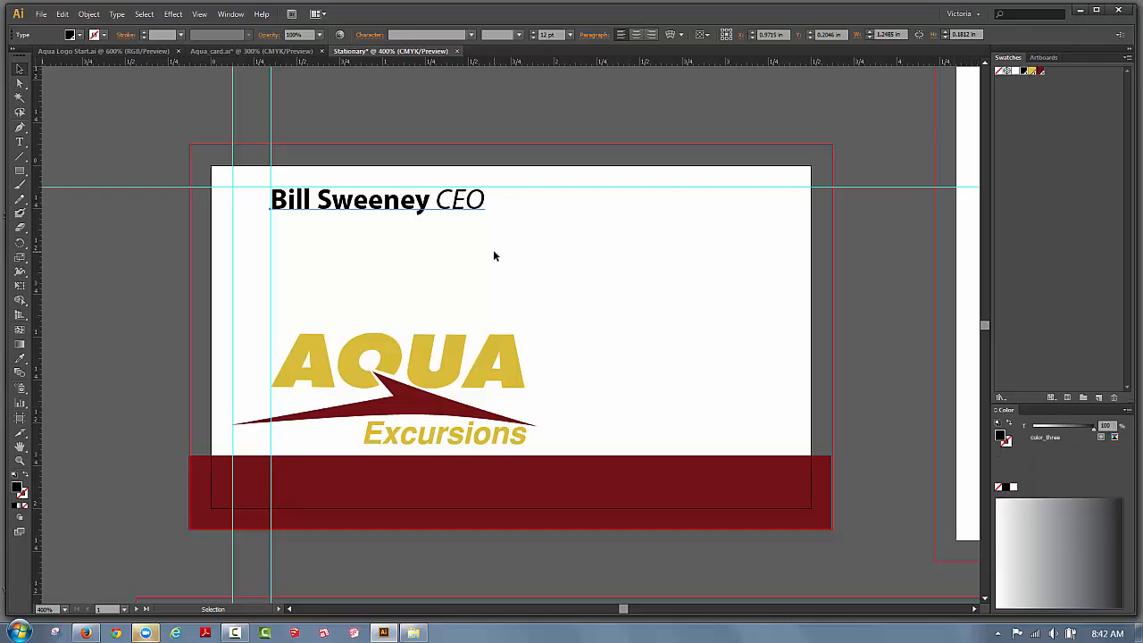
{"action": "left_click", "coordinate": [19, 157]}
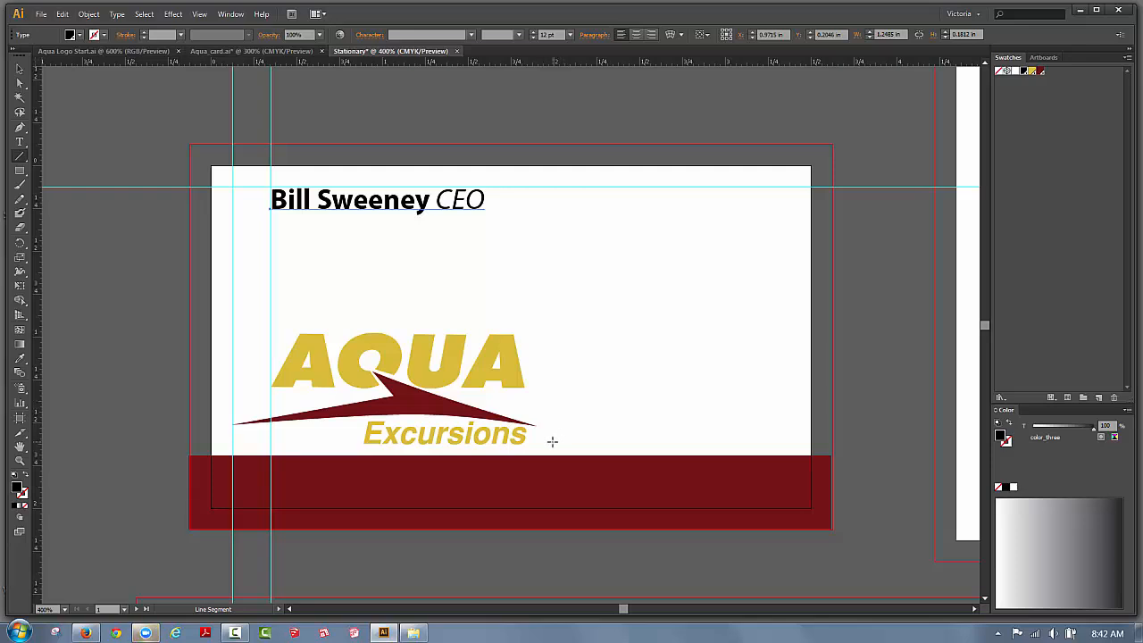
{"action": "left_click_drag", "start_coordinate": [552, 441], "coordinate": [536, 187]}
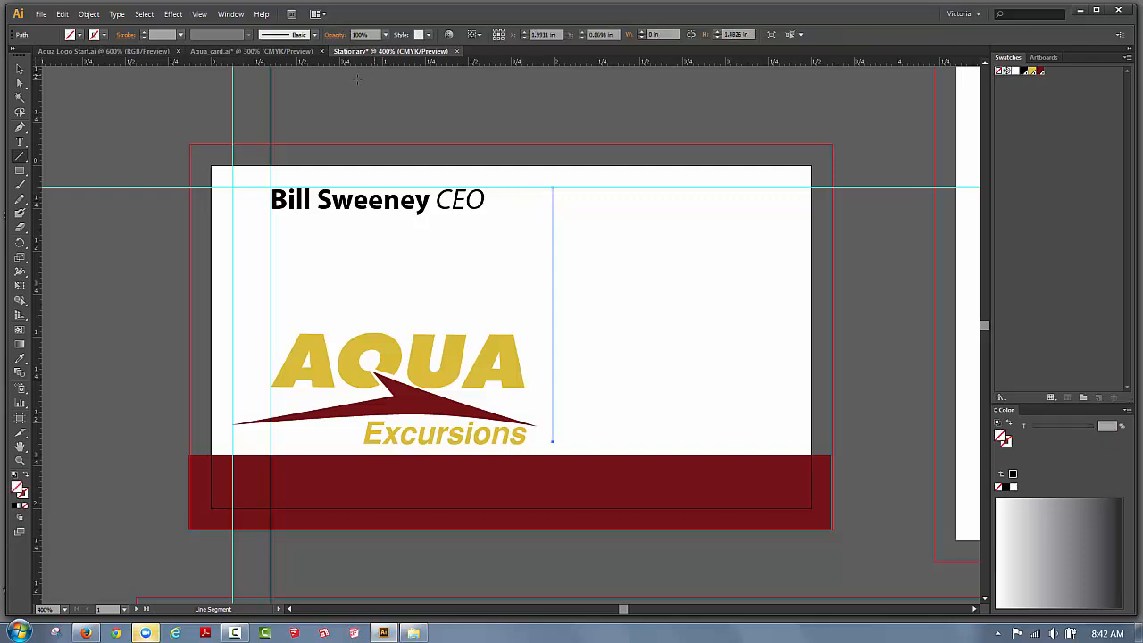
{"action": "left_click", "coordinate": [180, 35]}
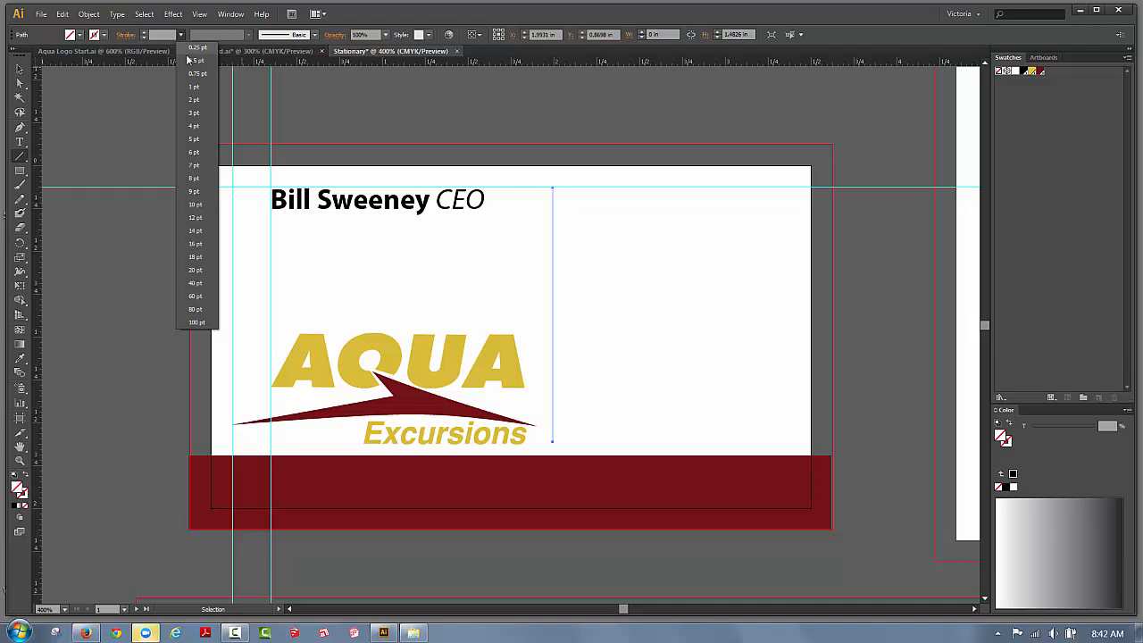
{"action": "left_click", "coordinate": [195, 59]}
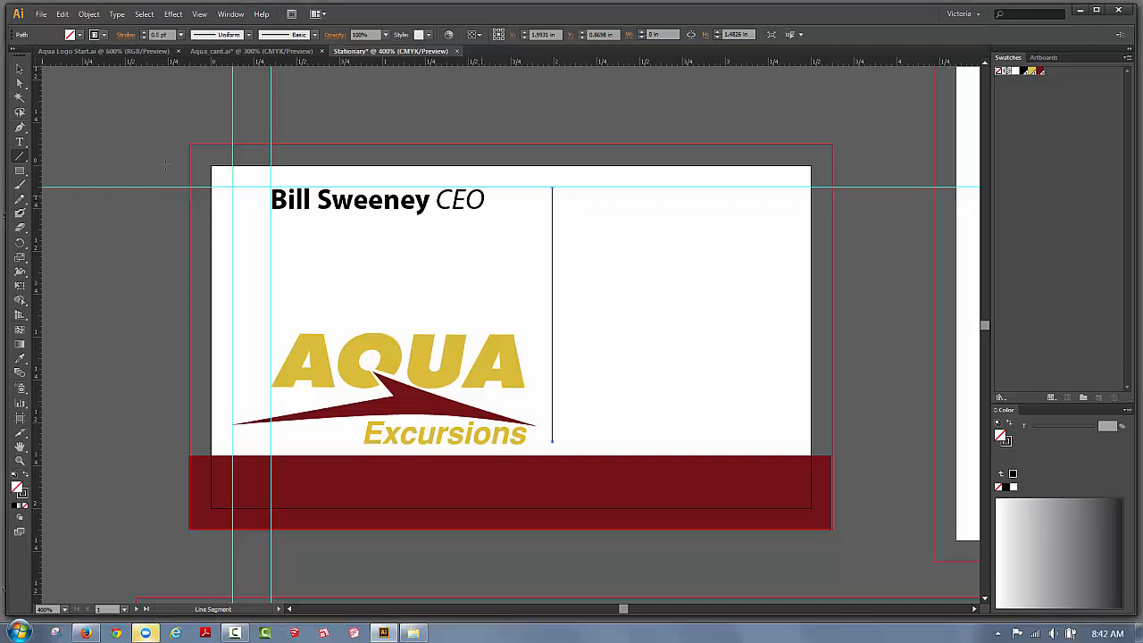
{"action": "left_click", "coordinate": [19, 69]}
{"action": "left_click", "coordinate": [396, 102]}
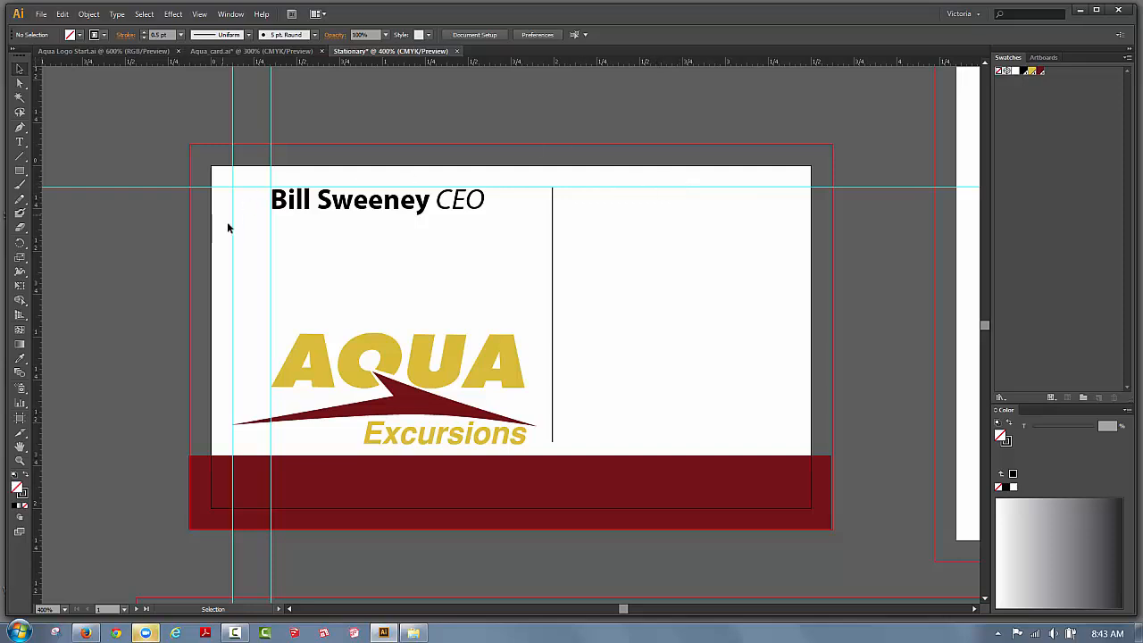
{"action": "left_click", "coordinate": [20, 141]}
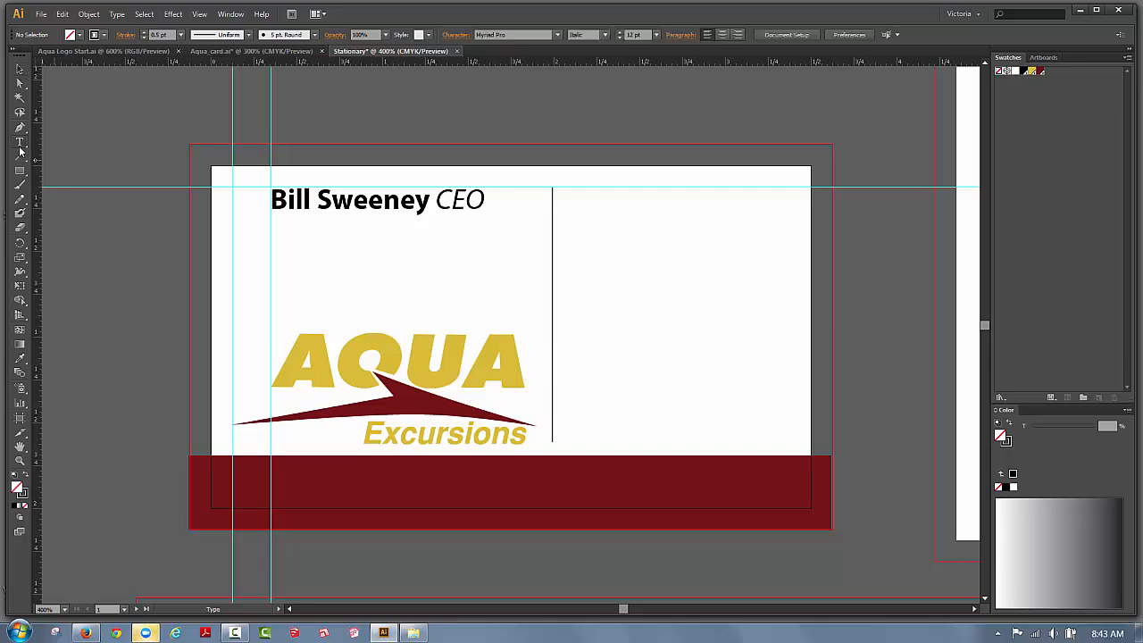
{"action": "left_click", "coordinate": [579, 343]}
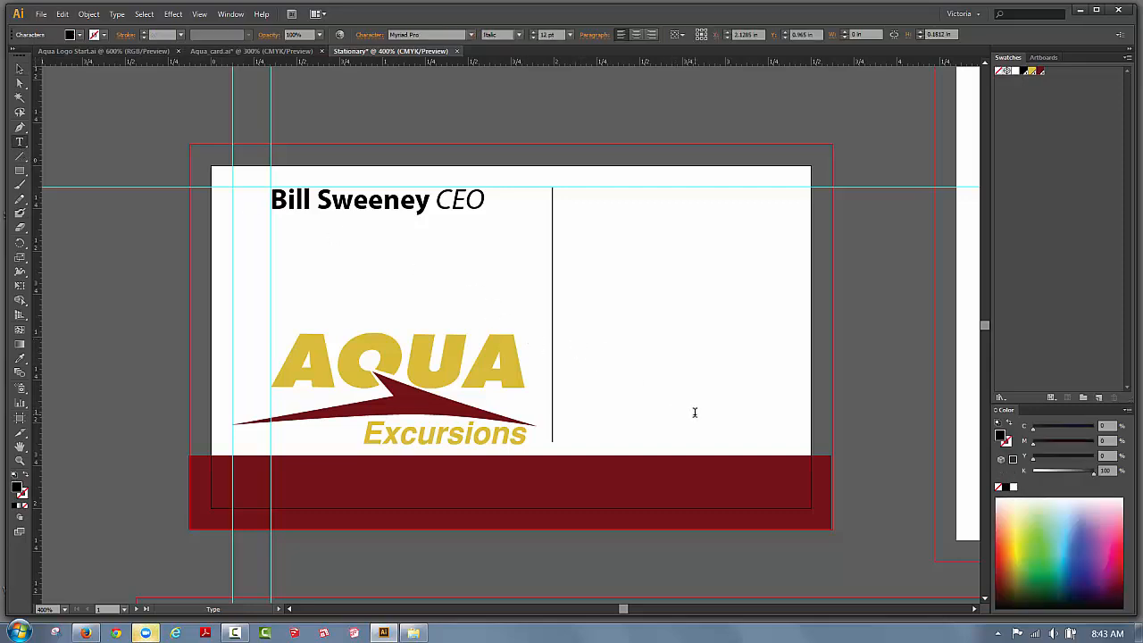
{"action": "type", "text": "1234 Main S"}
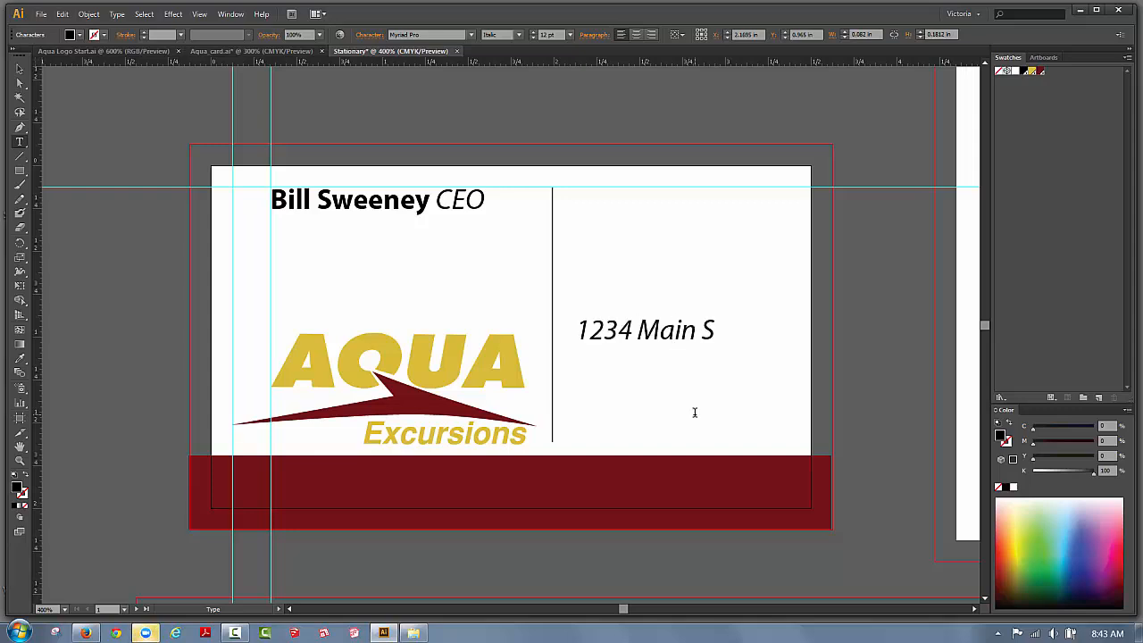
{"action": "type", "text": "treet"}
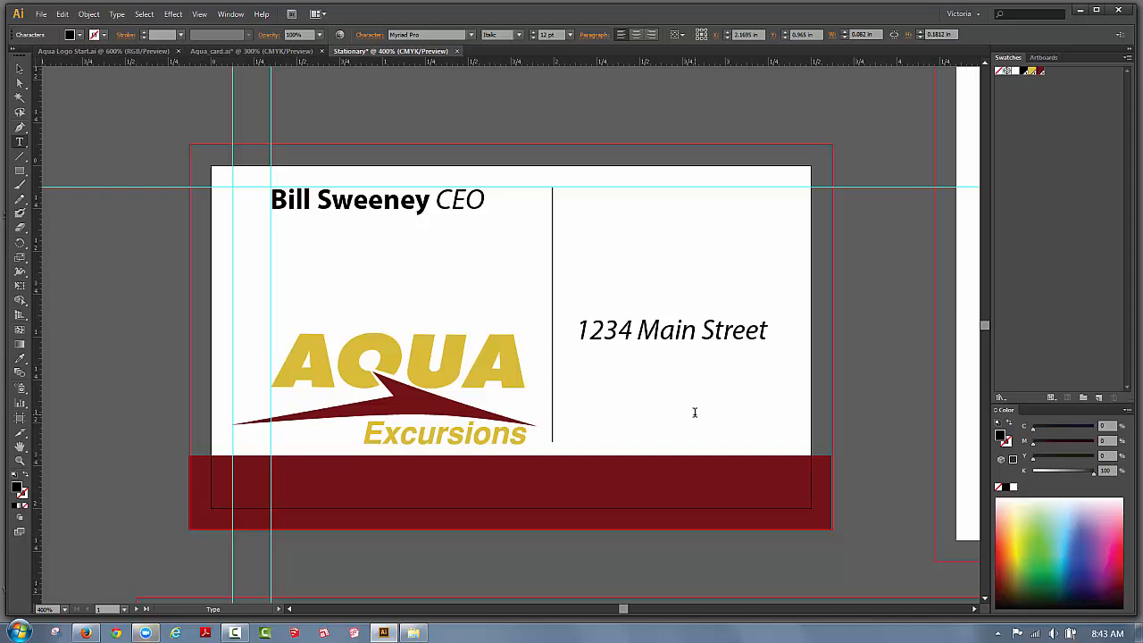
{"action": "key", "text": "Return"}
{"action": "type", "text": "My"}
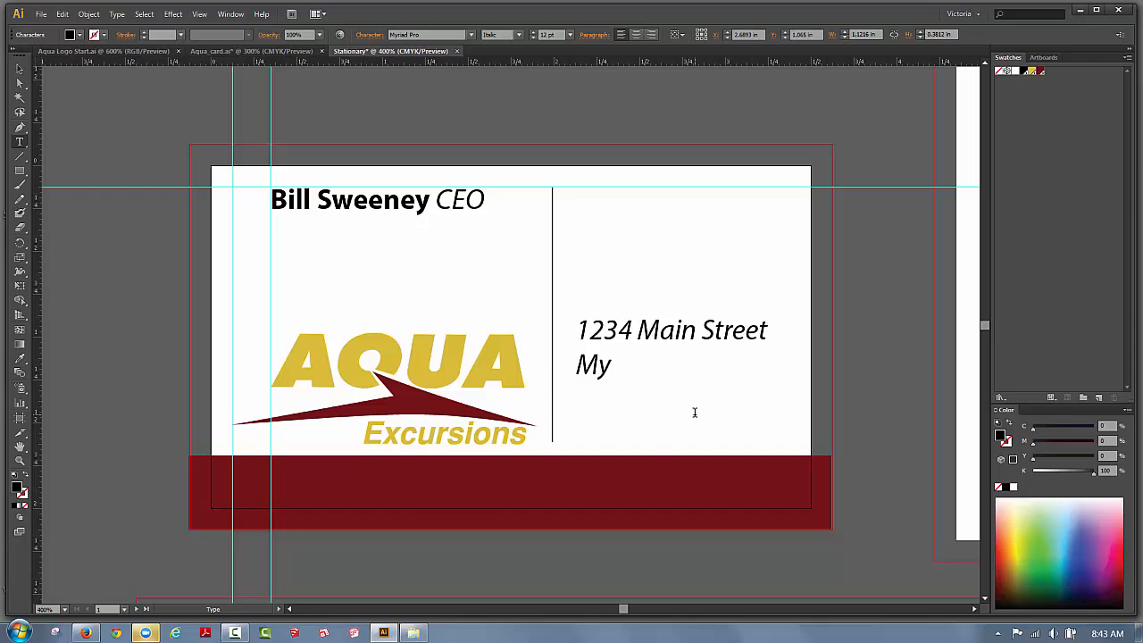
{"action": "type", "text": "town,"}
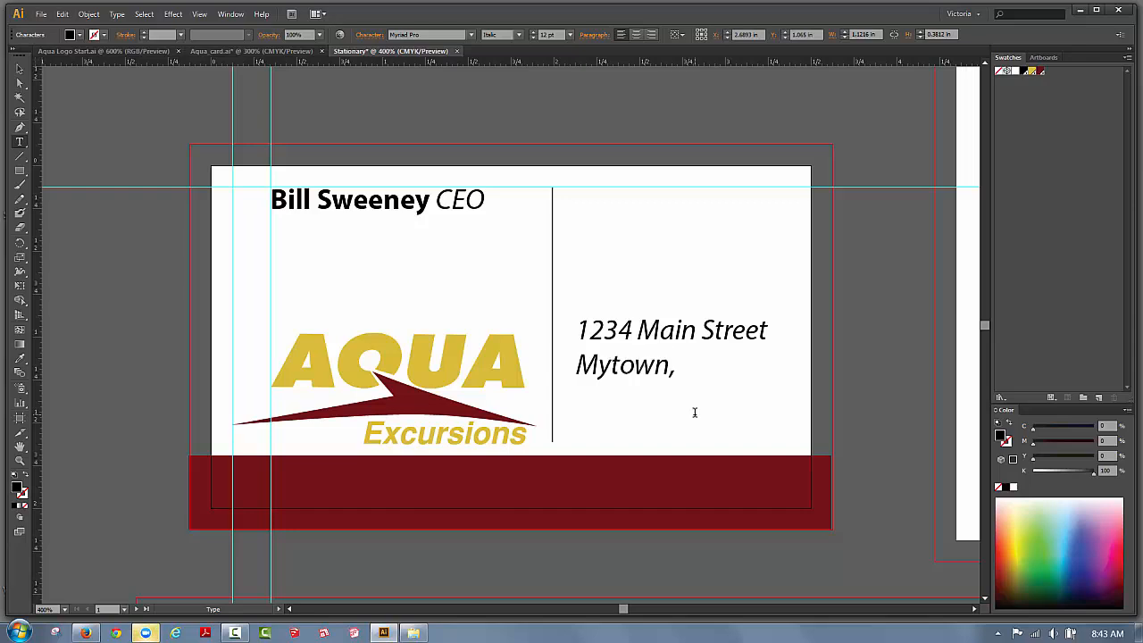
{"action": "type", "text": " USA 01000"}
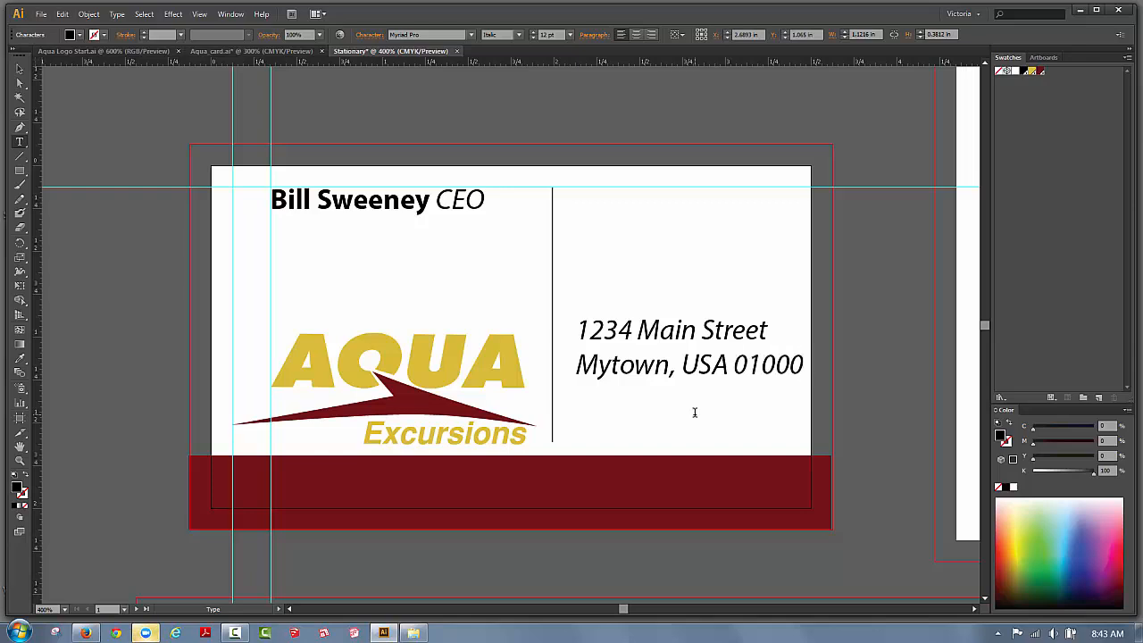
{"action": "key", "text": "Return"}
{"action": "type", "text": "555"}
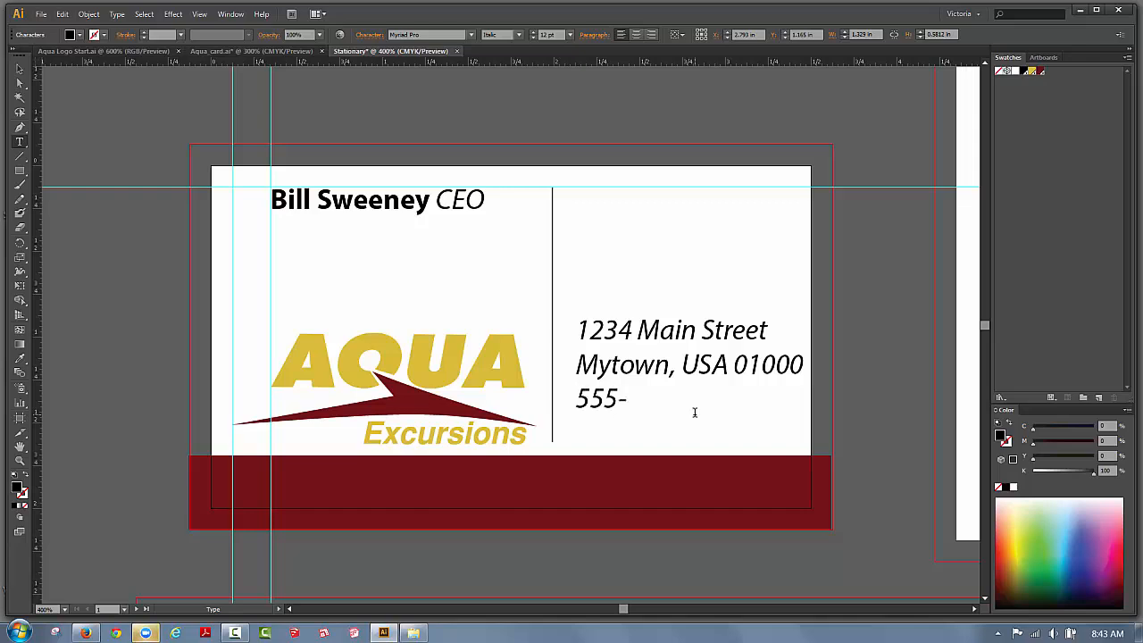
{"action": "type", "text": "-123 4321 "}
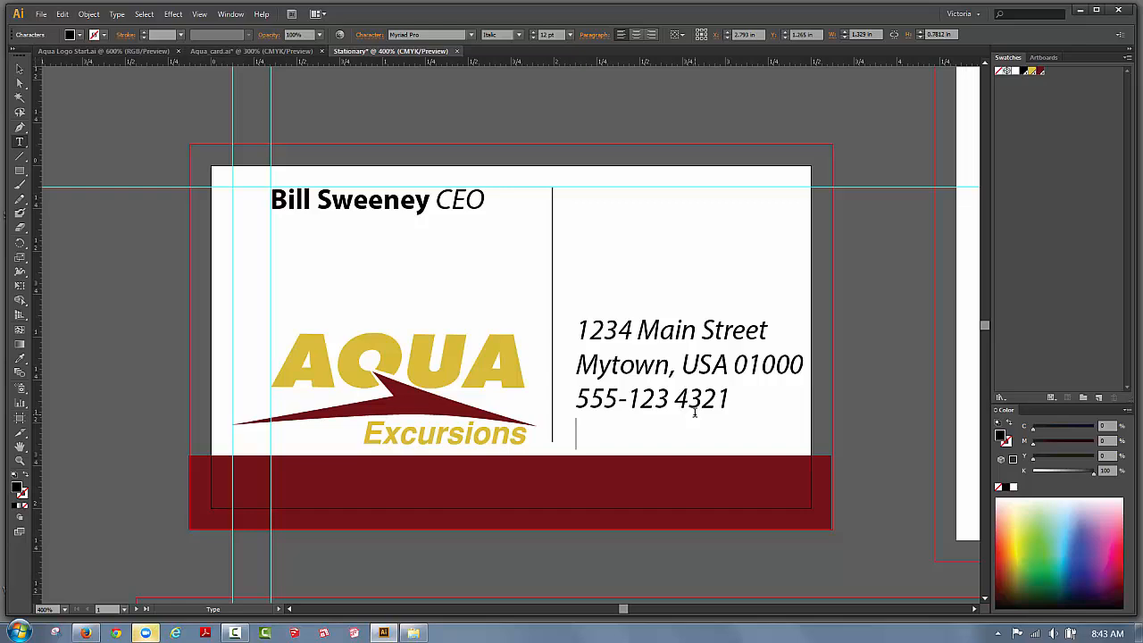
{"action": "type", "text": "www.aq"}
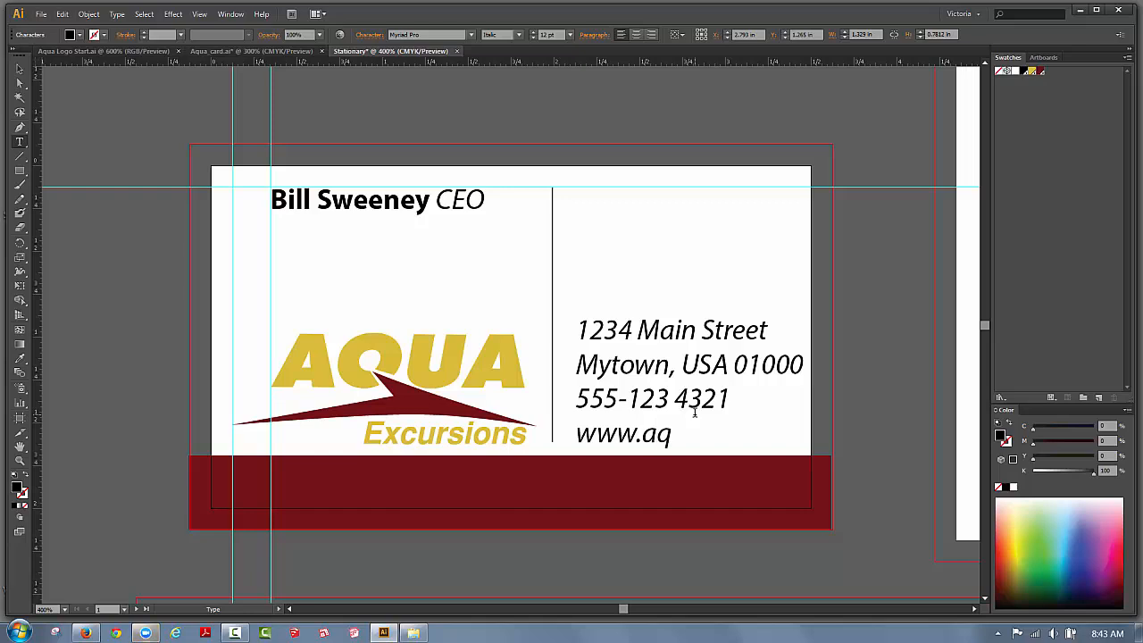
{"action": "type", "text": "uatour"}
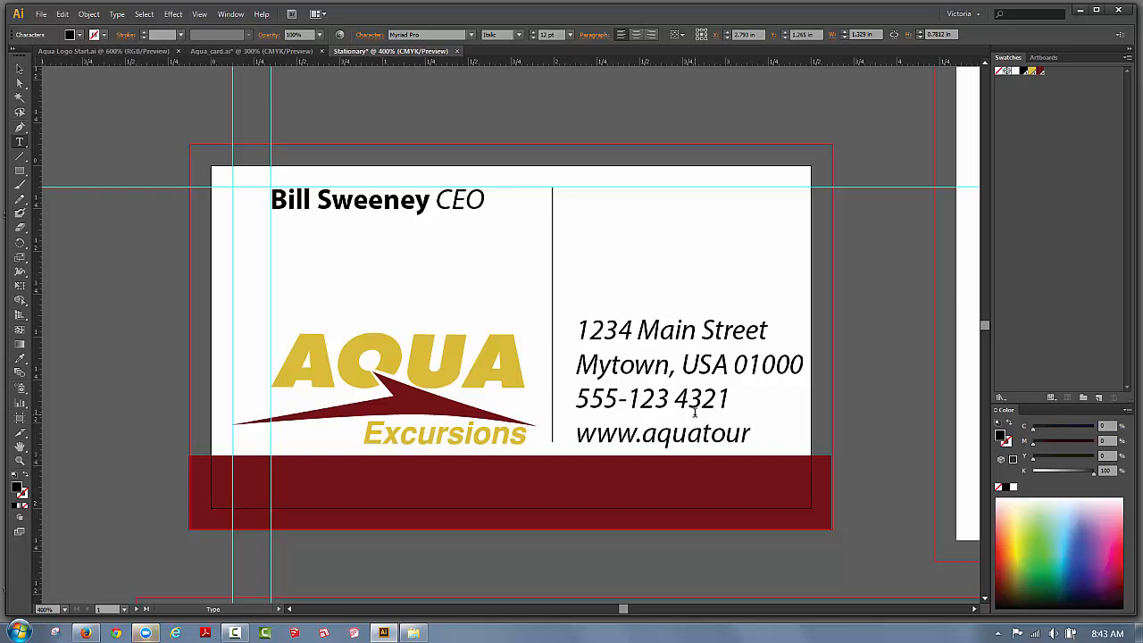
{"action": "type", "text": "s.com"}
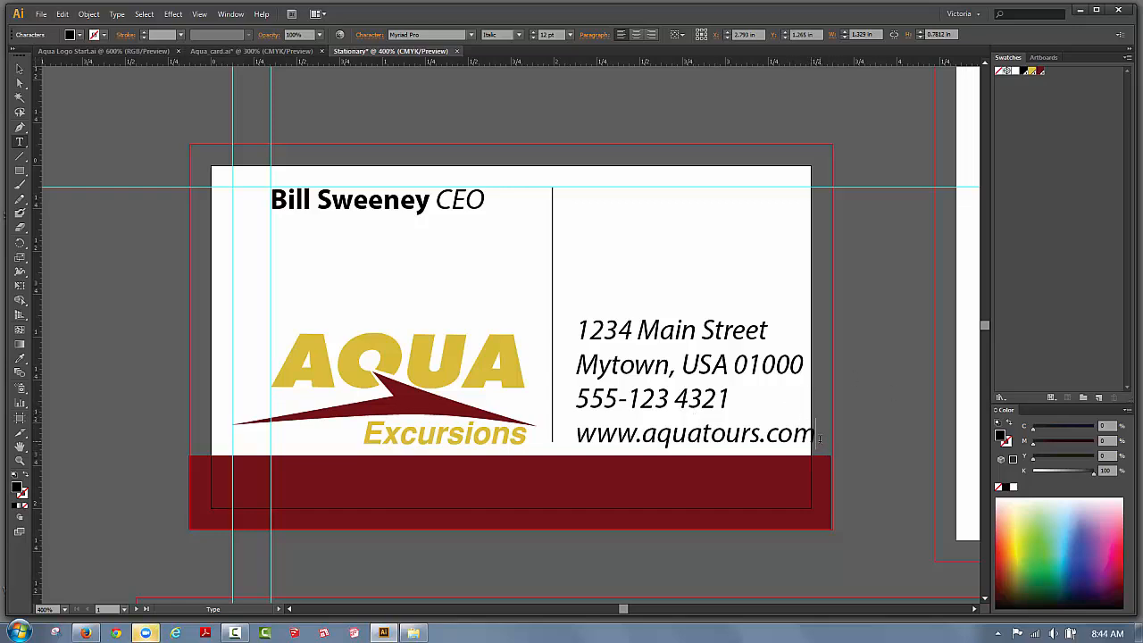
Shrink the address block to 10 pt and nudge it down two steps.
{"action": "left_click_drag", "start_coordinate": [818, 437], "coordinate": [576, 330]}
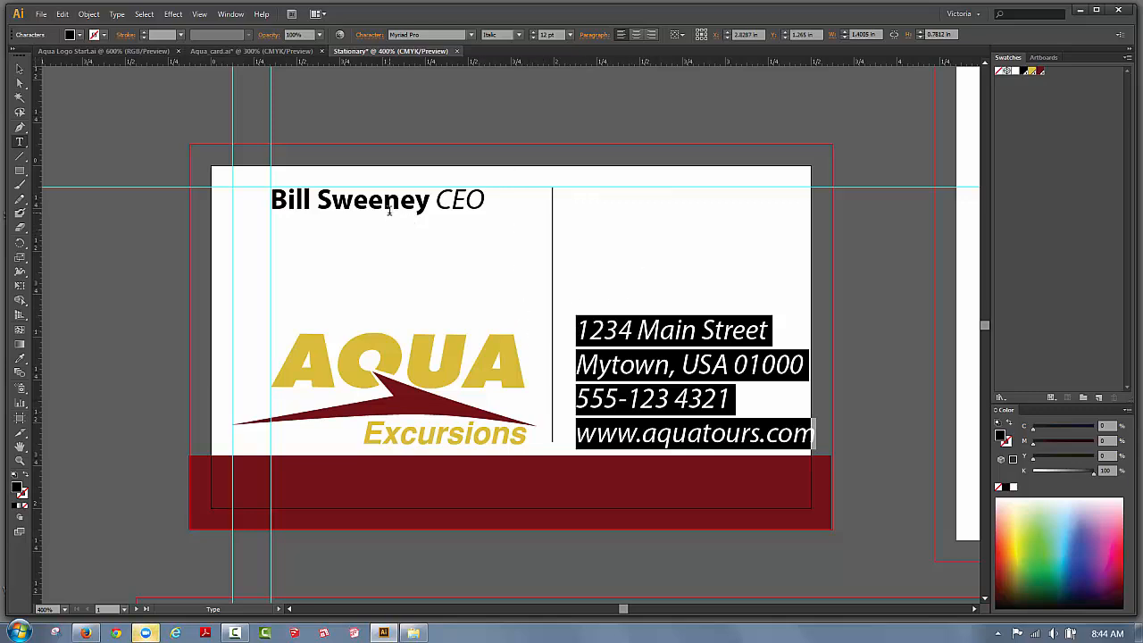
{"action": "left_click", "coordinate": [570, 34]}
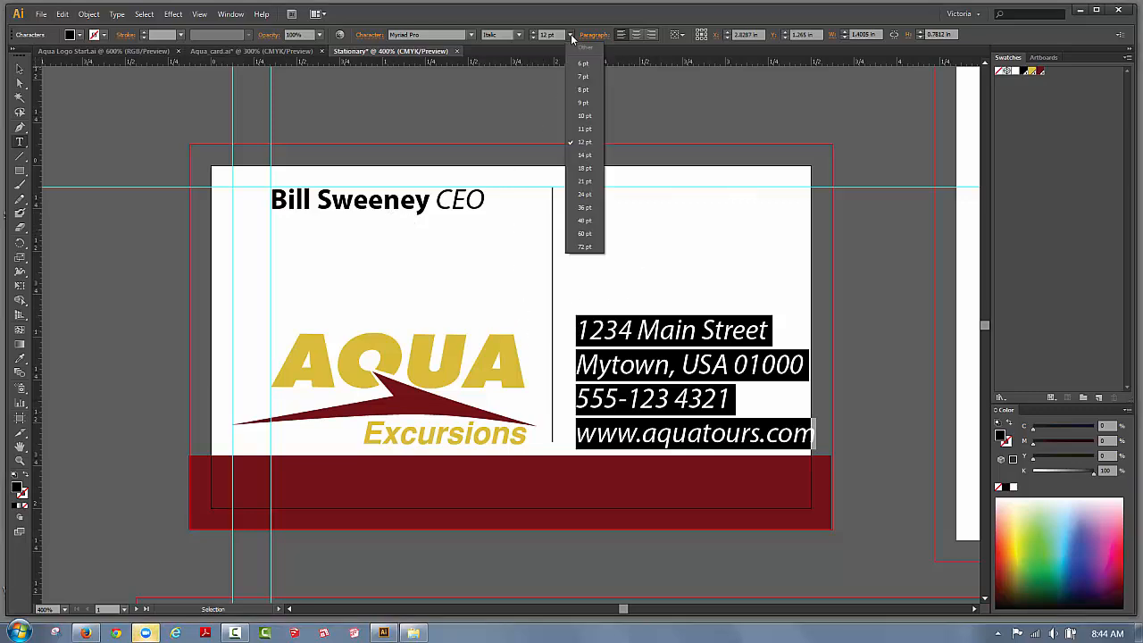
{"action": "left_click", "coordinate": [584, 115]}
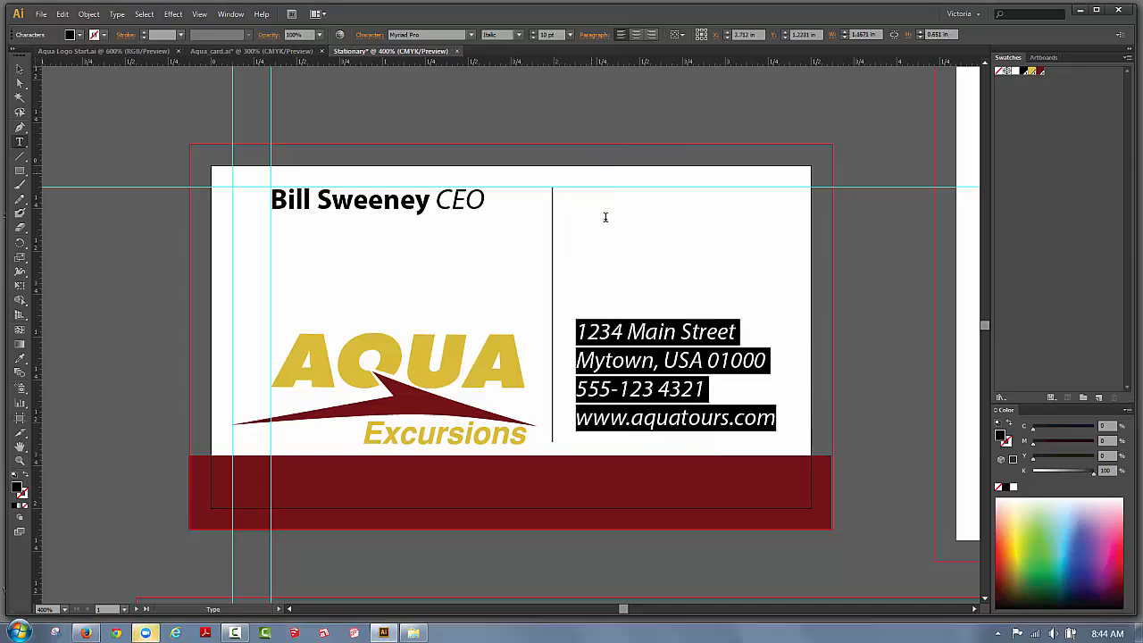
{"action": "left_click", "coordinate": [20, 68]}
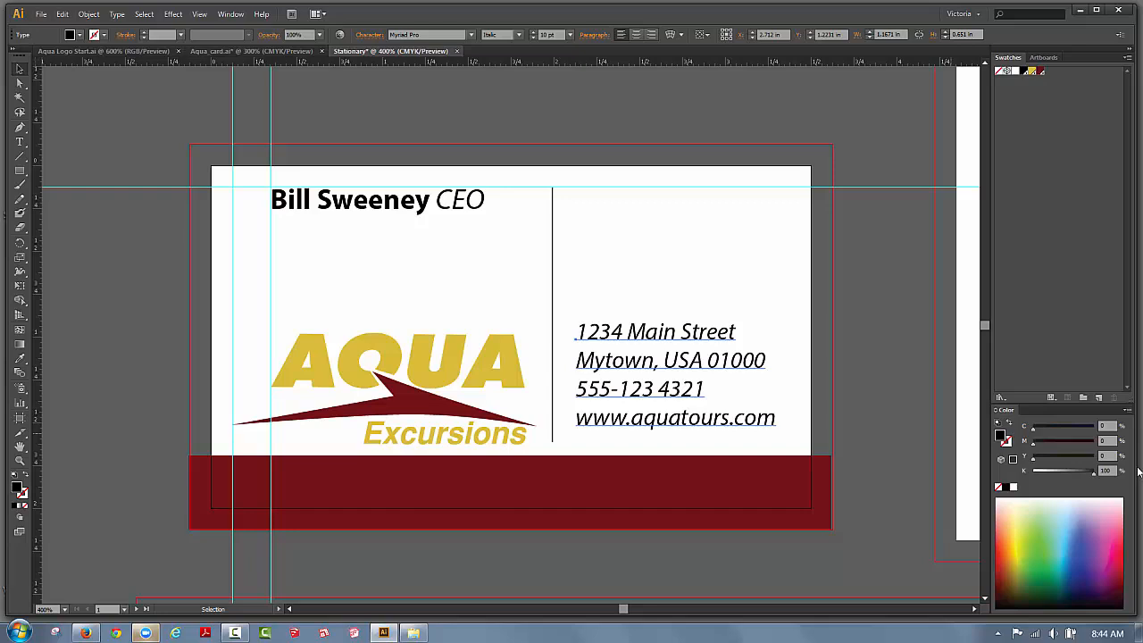
{"action": "key", "text": "Down"}
{"action": "key", "text": "Down"}
{"action": "key", "text": "Down"}
{"action": "key", "text": "Down"}
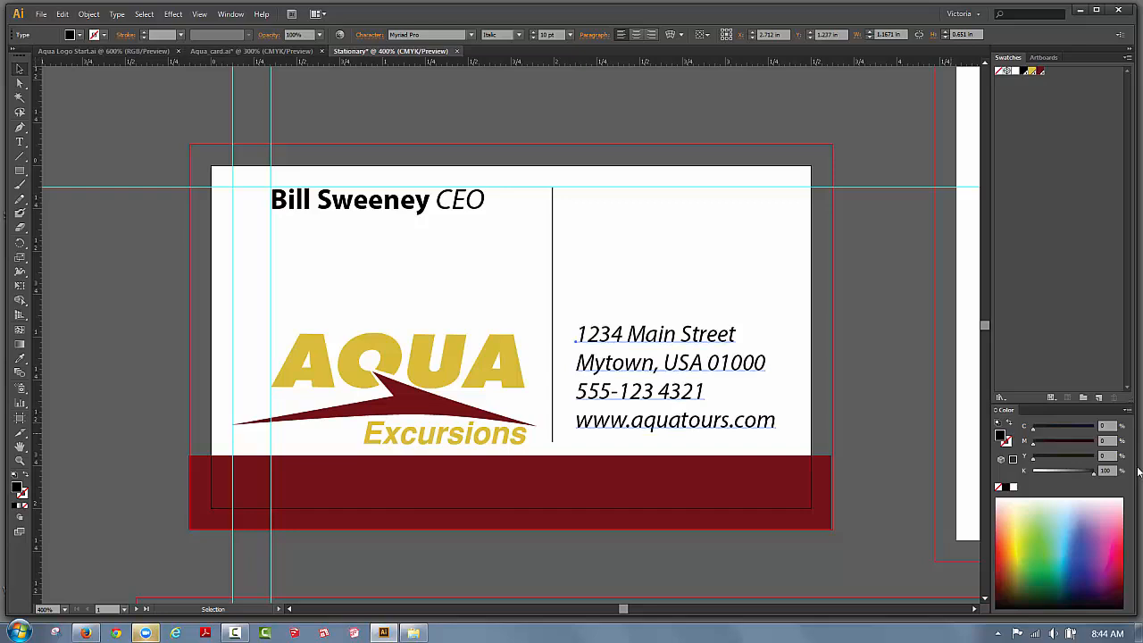
{"action": "key", "text": "Down"}
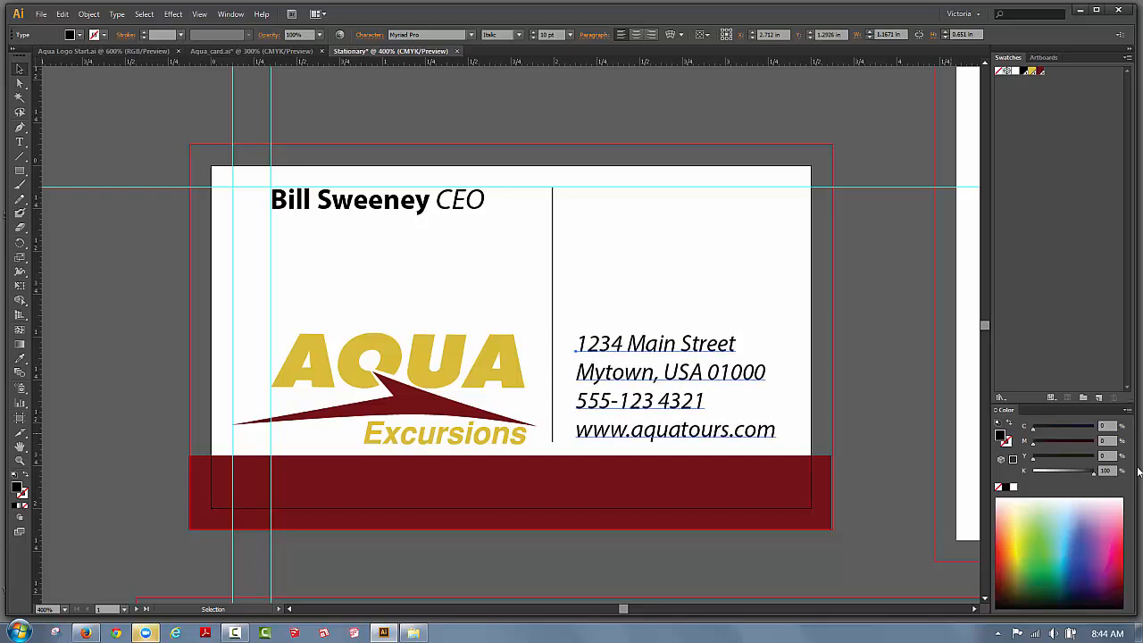
{"action": "scroll", "coordinate": [1099, 473], "scroll_direction": "up", "scroll_amount": 1}
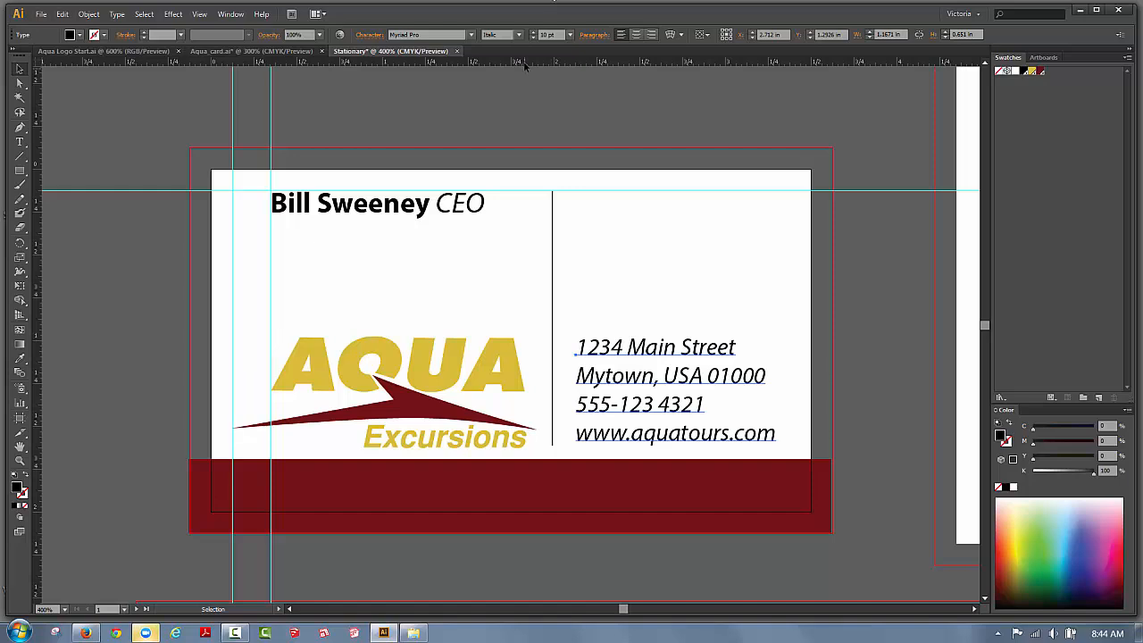
Place horizontal guides at the logo's top and bottom and align the address block's street line with the top guide.
{"action": "left_click_drag", "start_coordinate": [523, 65], "coordinate": [562, 337]}
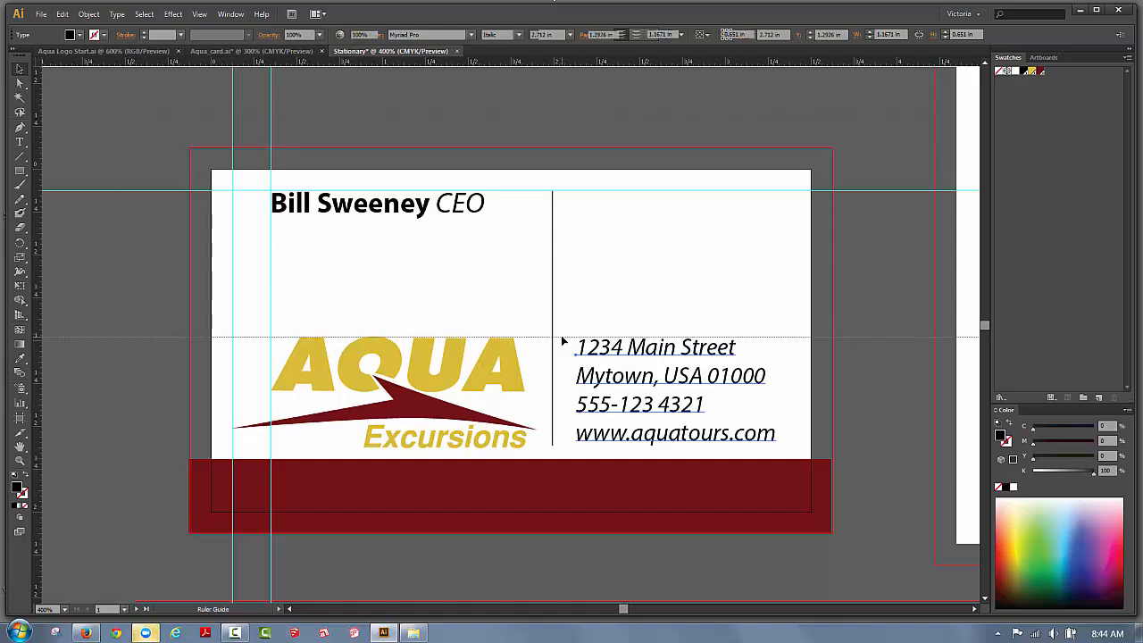
{"action": "left_click_drag", "start_coordinate": [567, 60], "coordinate": [600, 444]}
{"action": "left_click", "coordinate": [629, 442]}
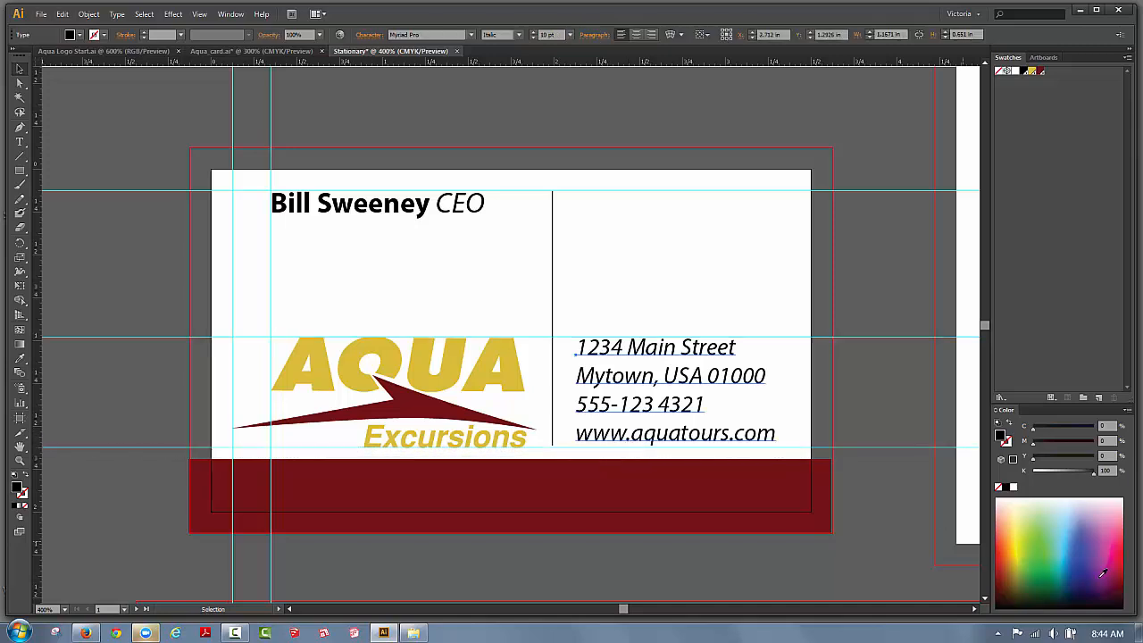
{"action": "key", "text": "Down"}
{"action": "key", "text": "Down"}
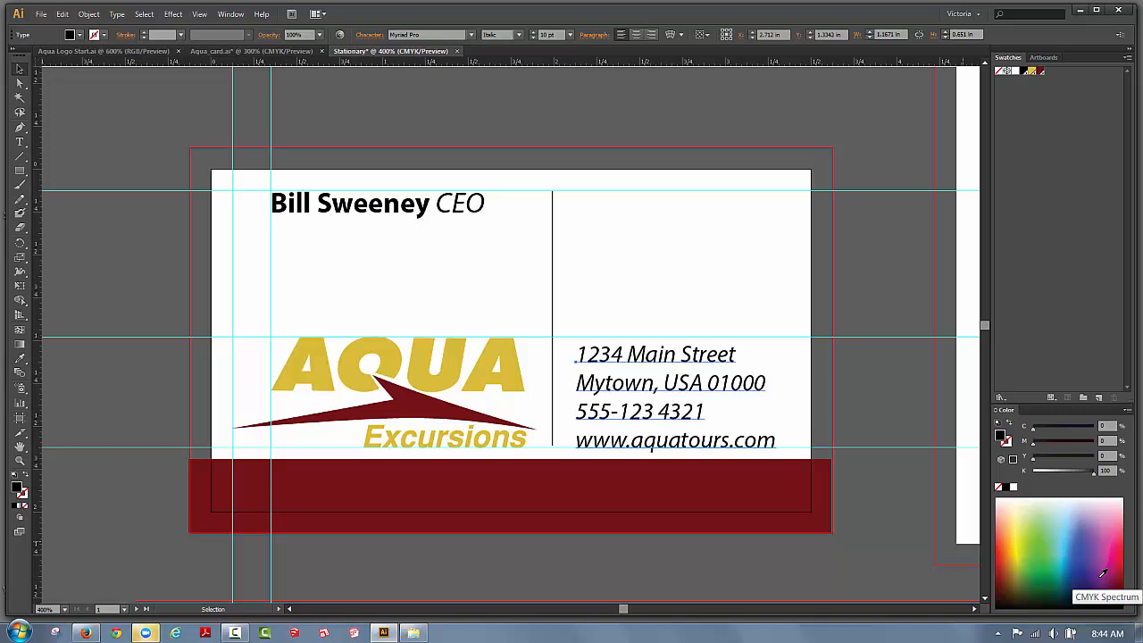
{"action": "key", "text": "Up"}
{"action": "key", "text": "Up"}
{"action": "key", "text": "Up"}
{"action": "key", "text": "Up"}
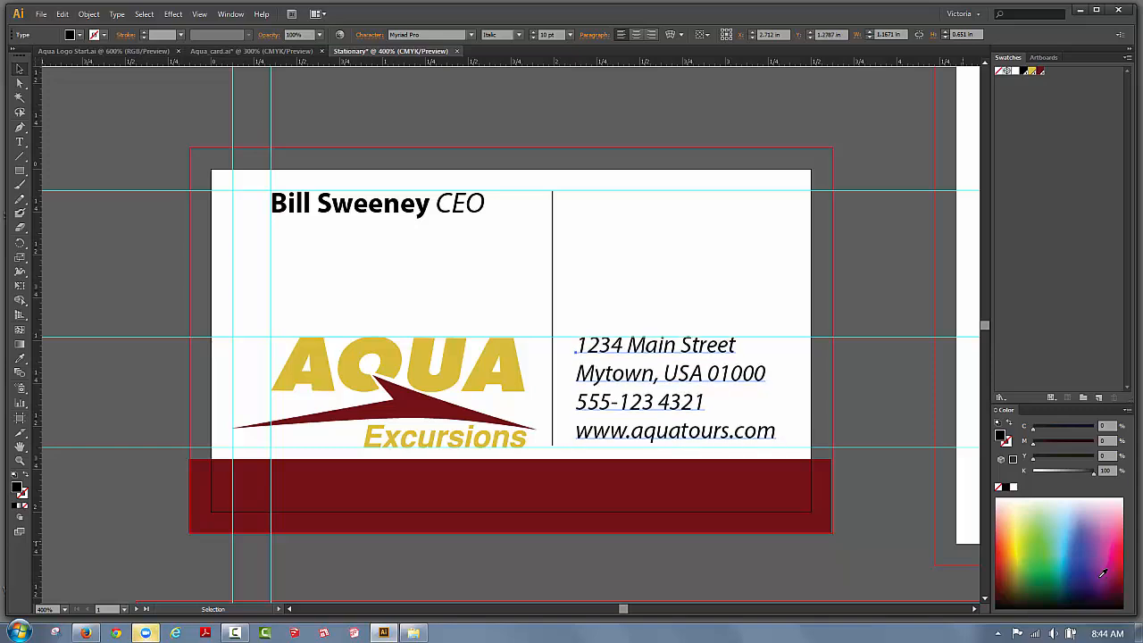
{"action": "double_click", "coordinate": [634, 433]}
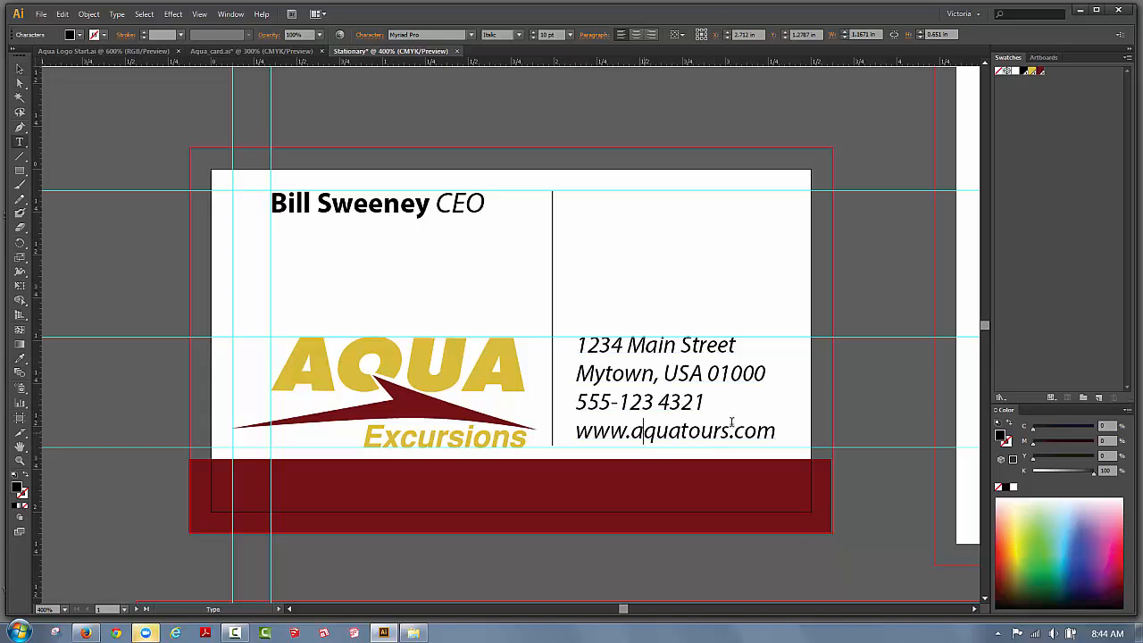
{"action": "left_click_drag", "start_coordinate": [781, 436], "coordinate": [574, 340]}
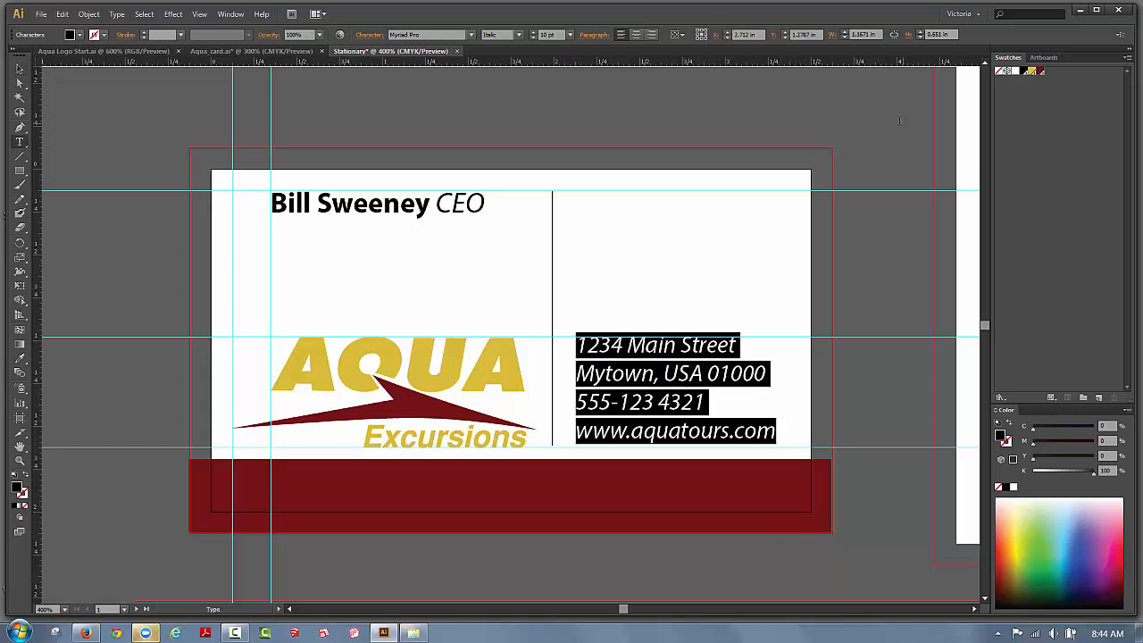
Set the address text's leading to 13 pt in the Character panel.
{"action": "left_click", "coordinate": [230, 14]}
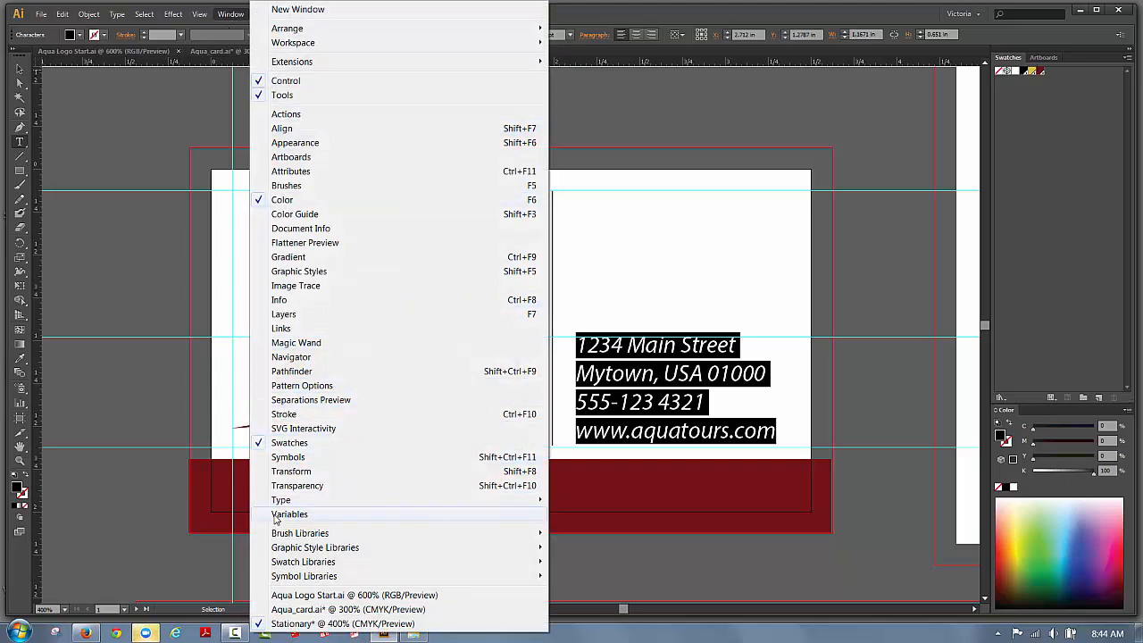
{"action": "mouse_move", "coordinate": [350, 501]}
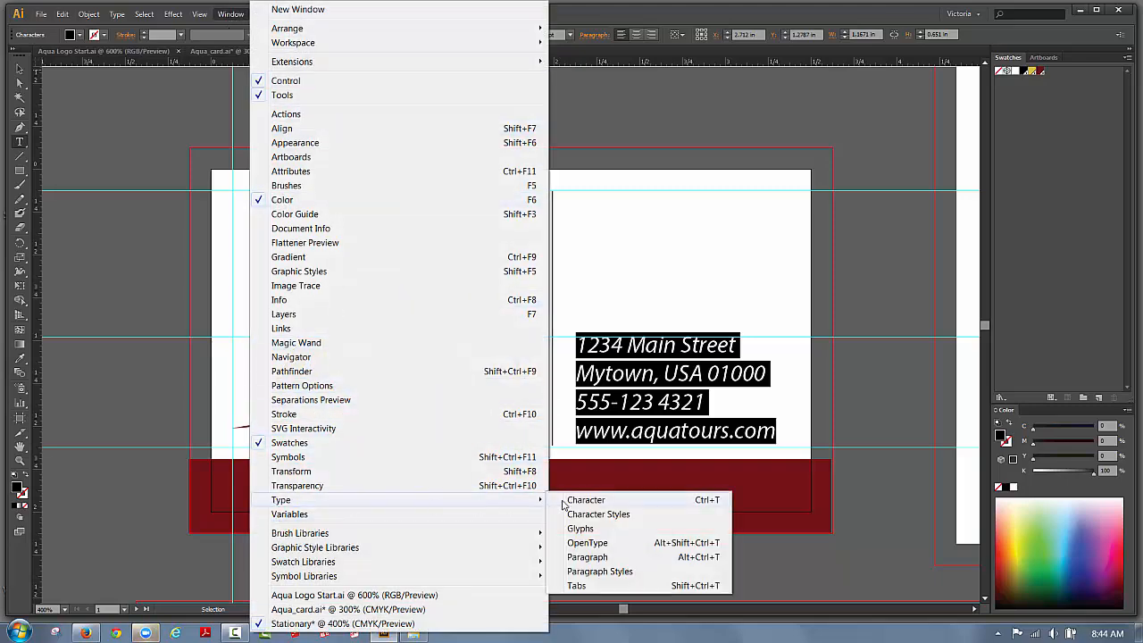
{"action": "left_click", "coordinate": [585, 500]}
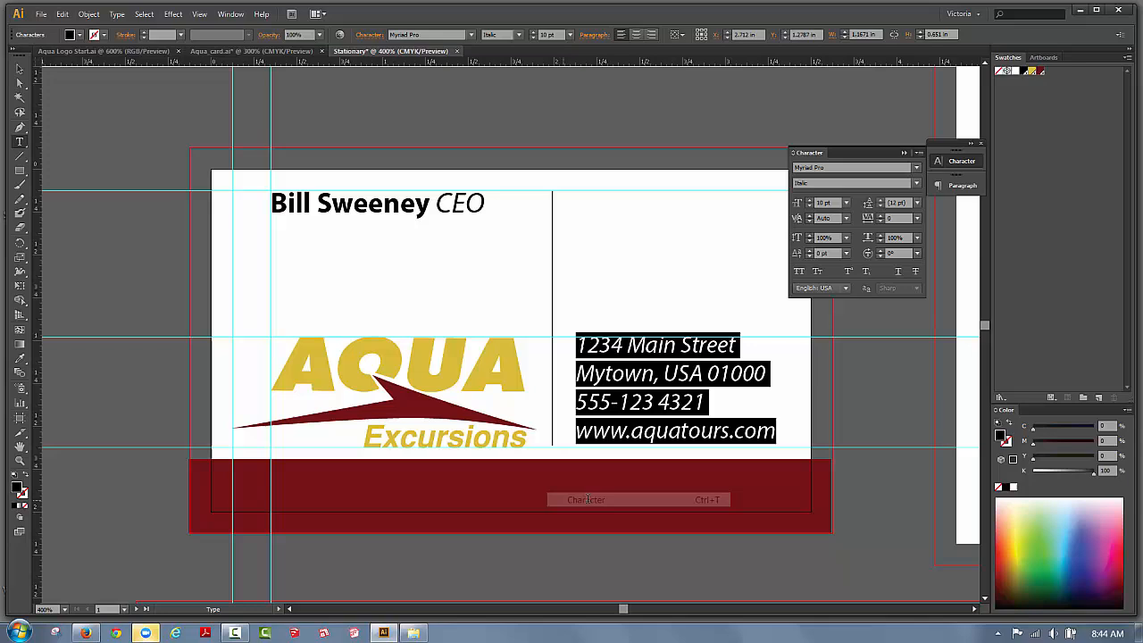
{"action": "left_click", "coordinate": [881, 202]}
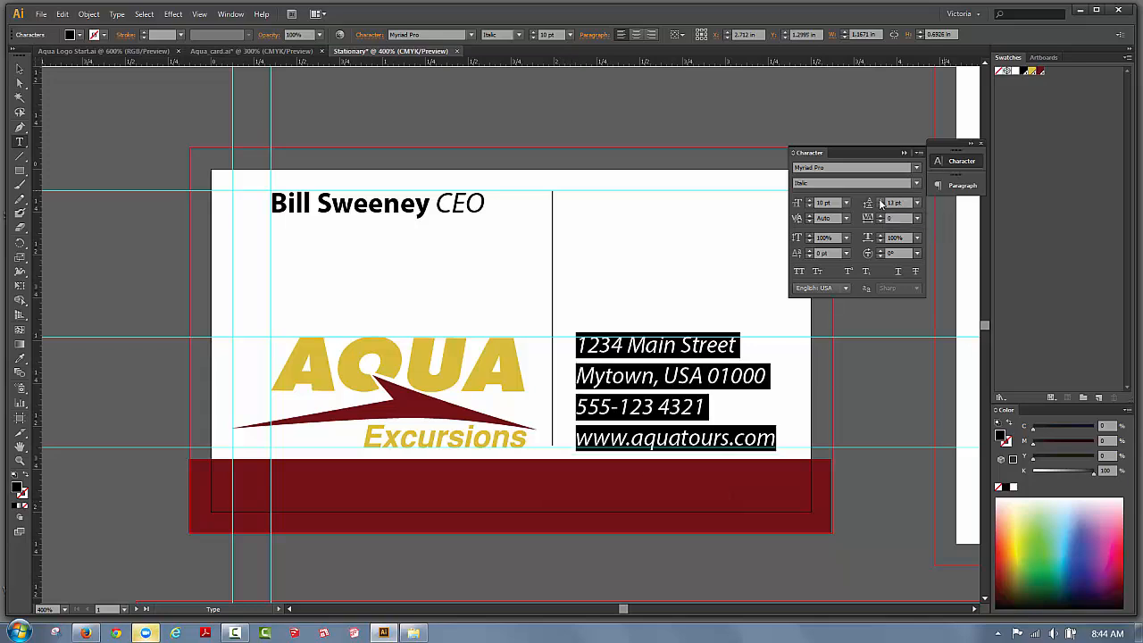
{"action": "left_click", "coordinate": [905, 153]}
{"action": "left_click", "coordinate": [20, 69]}
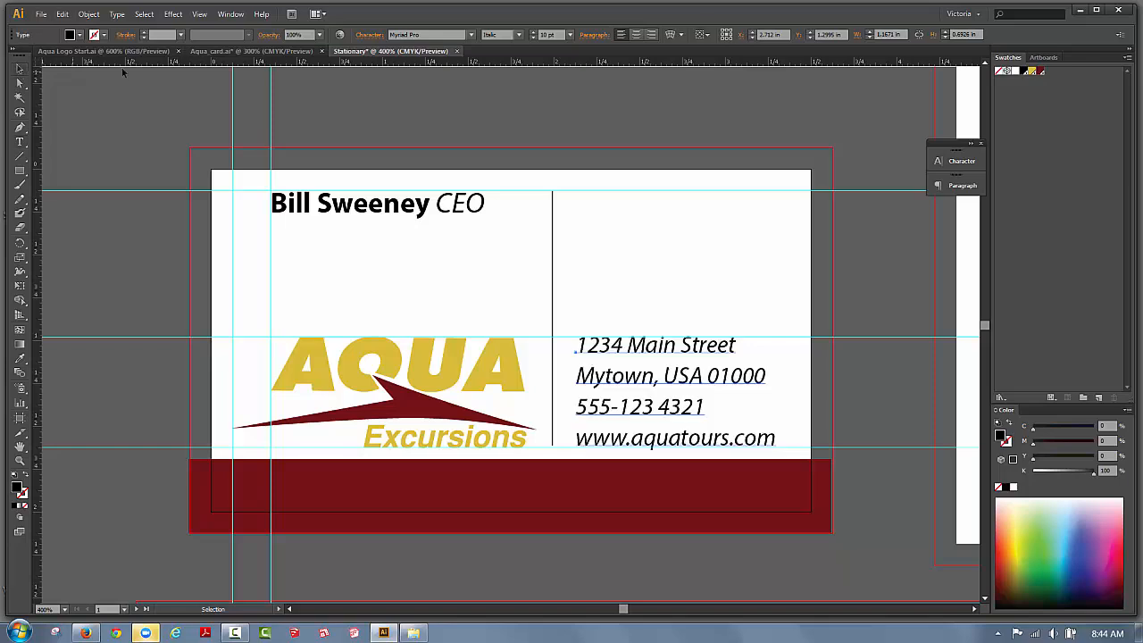
Change all four address lines from Italic to Regular.
{"action": "left_click", "coordinate": [407, 83]}
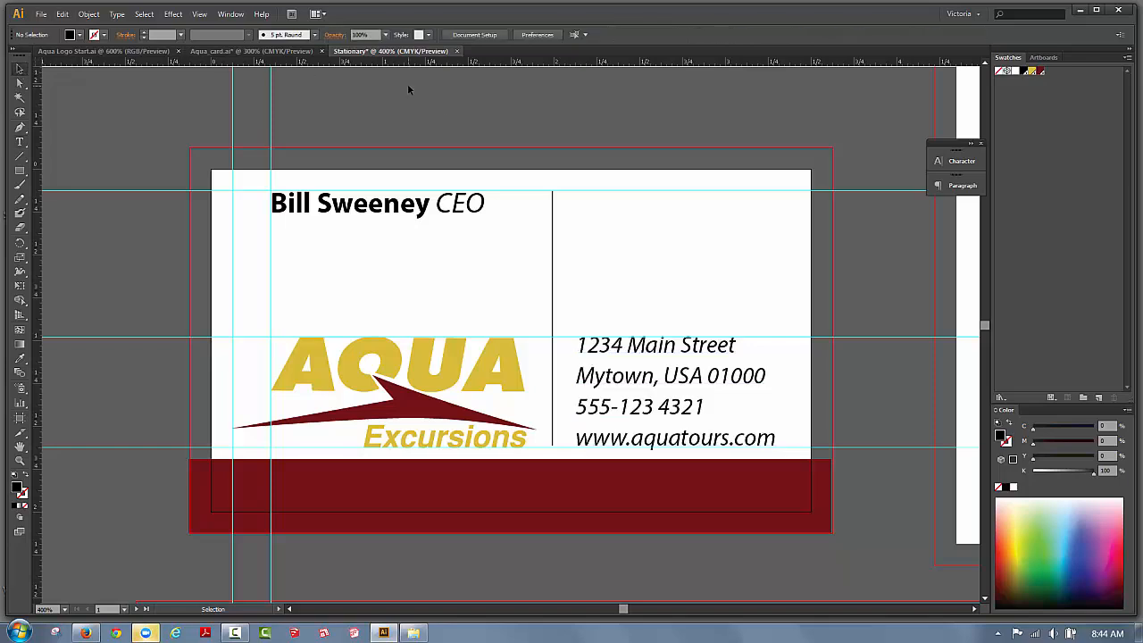
{"action": "left_click", "coordinate": [775, 438]}
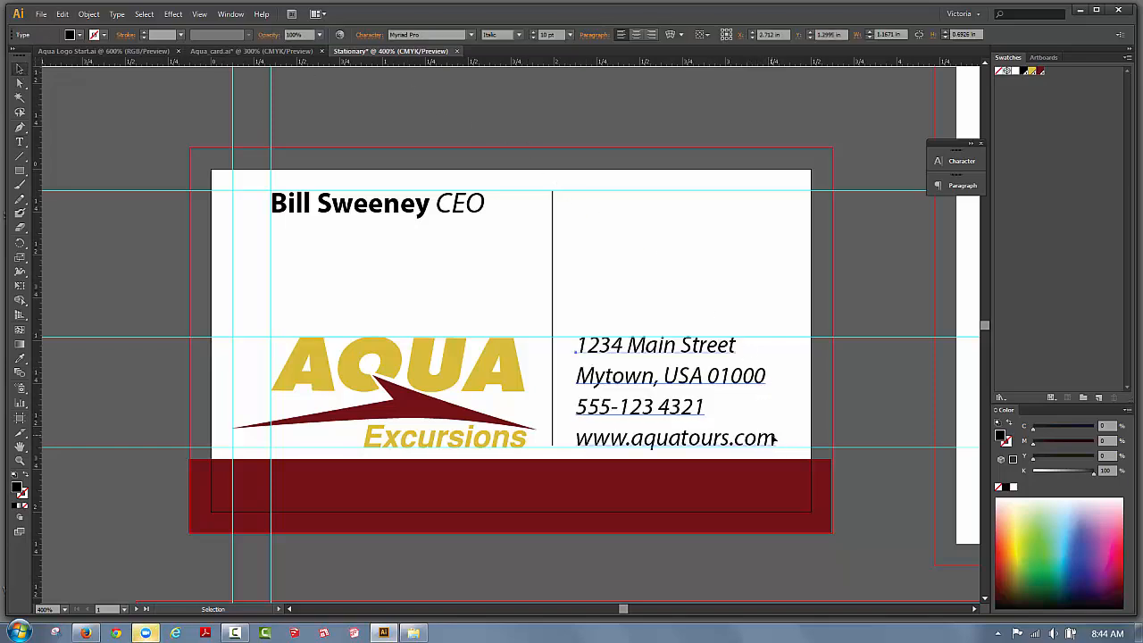
{"action": "double_click", "coordinate": [775, 438]}
{"action": "left_click_drag", "start_coordinate": [775, 435], "coordinate": [577, 348]}
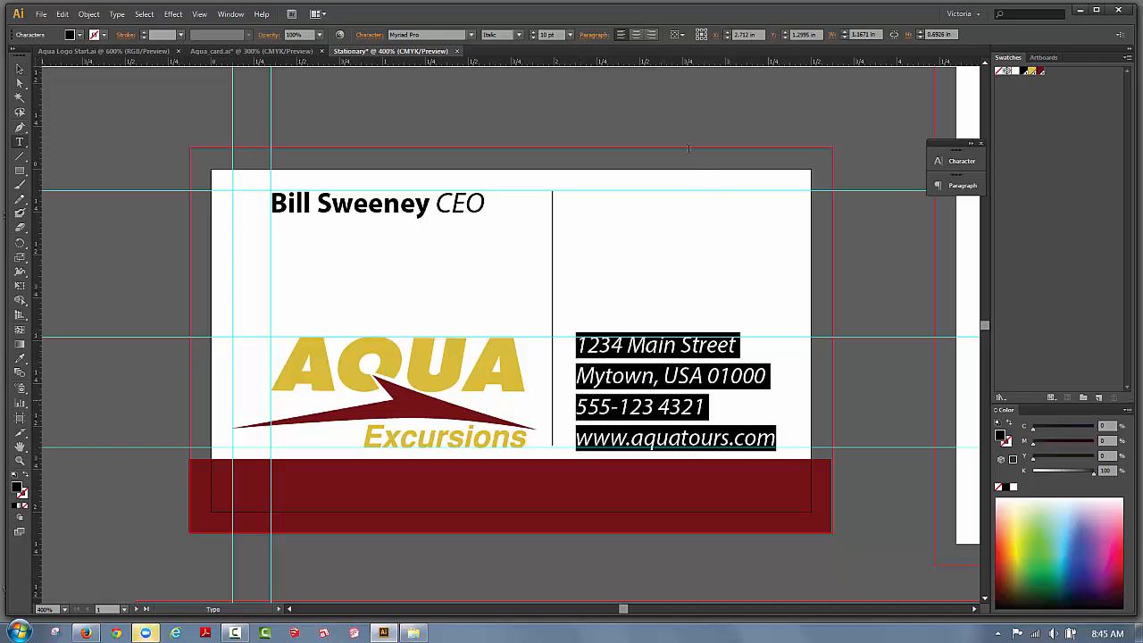
{"action": "left_click", "coordinate": [516, 35]}
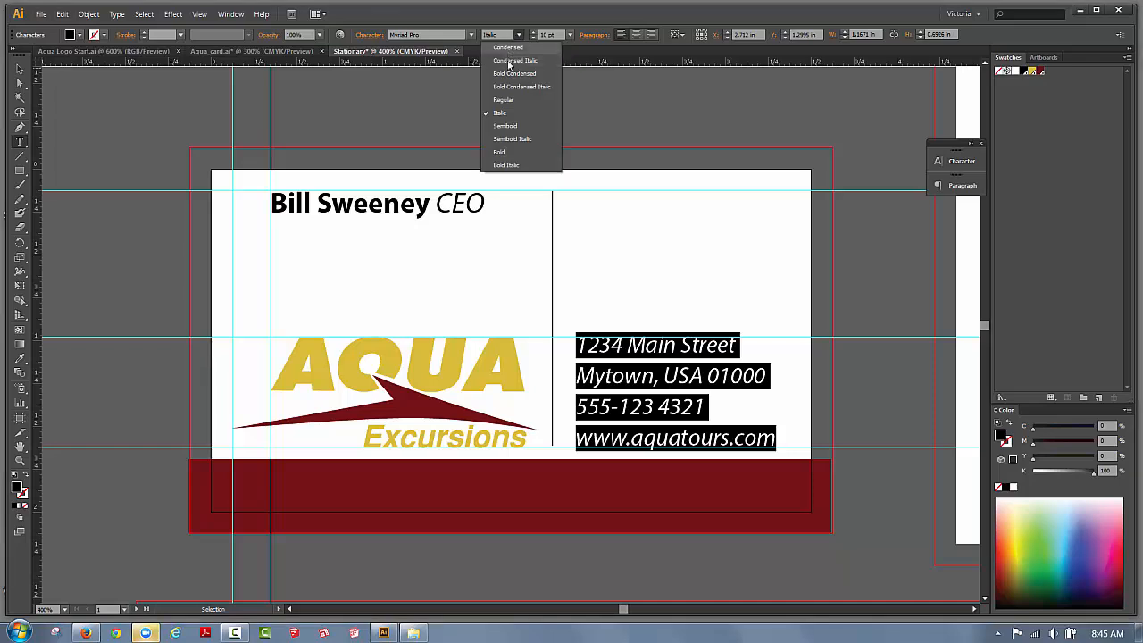
{"action": "left_click", "coordinate": [503, 102]}
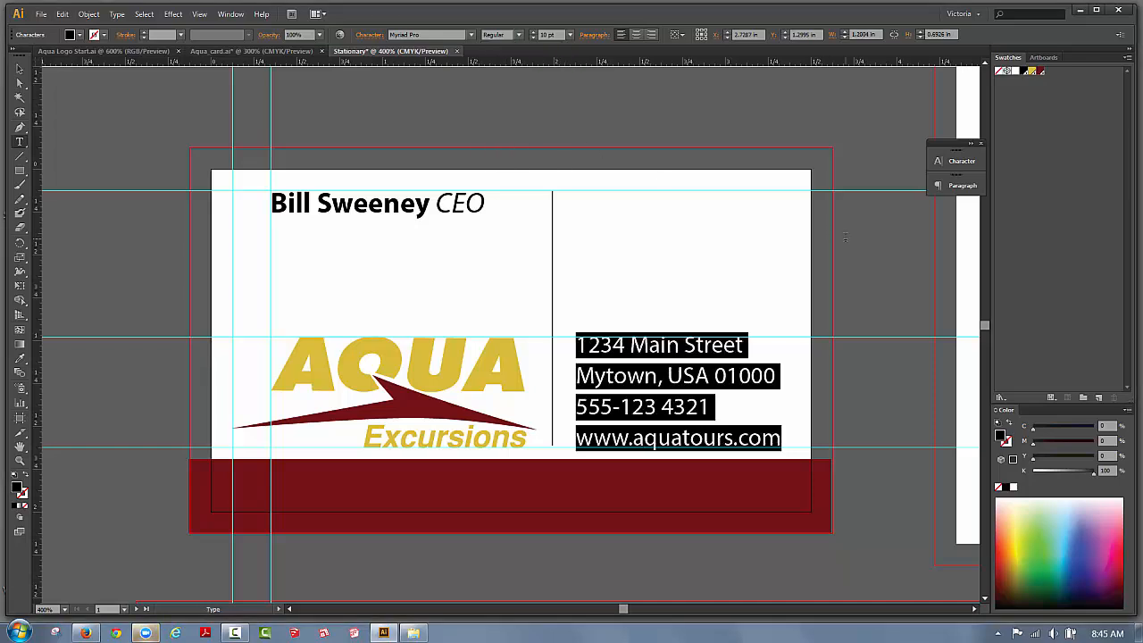
{"action": "left_click", "coordinate": [862, 351]}
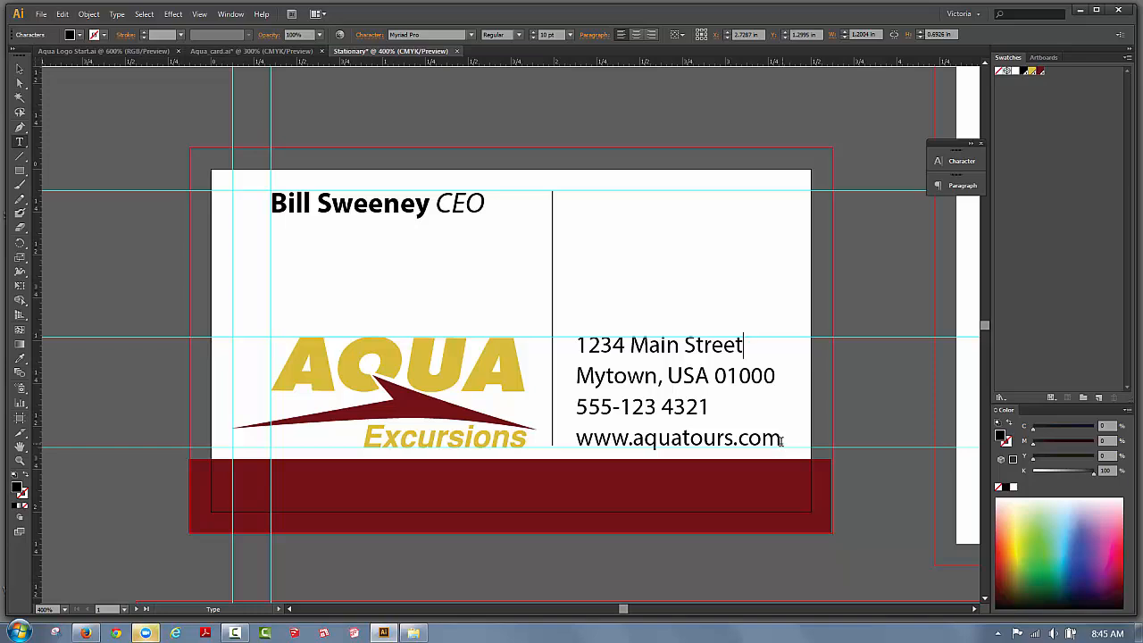
Make the web address line Italic and the phone number line Bold.
{"action": "left_click_drag", "start_coordinate": [781, 440], "coordinate": [574, 439]}
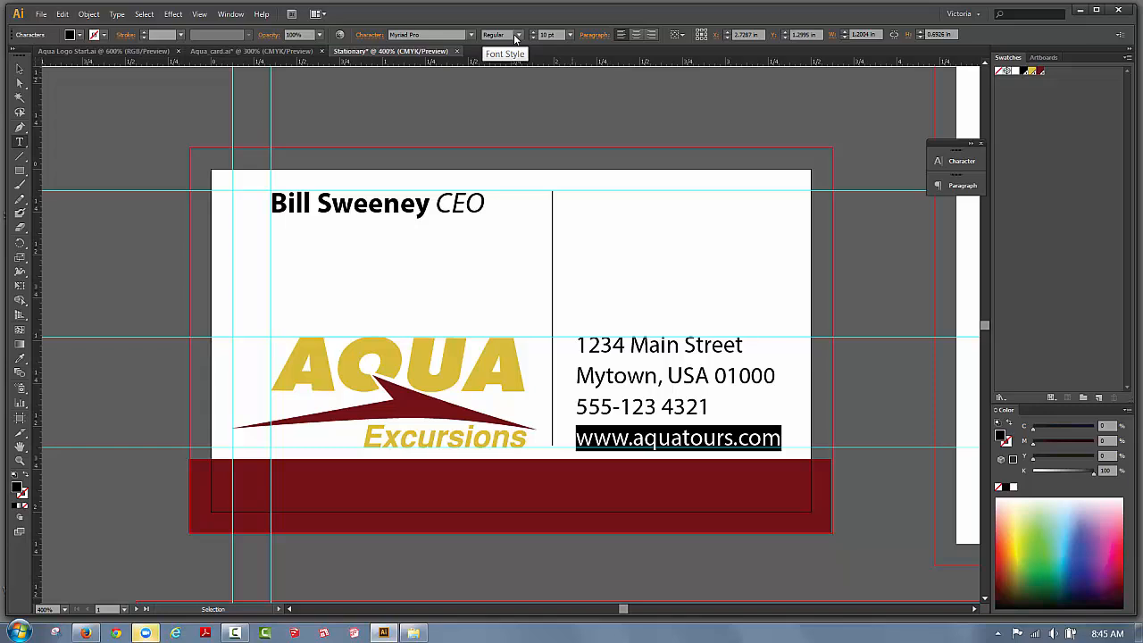
{"action": "left_click", "coordinate": [517, 36]}
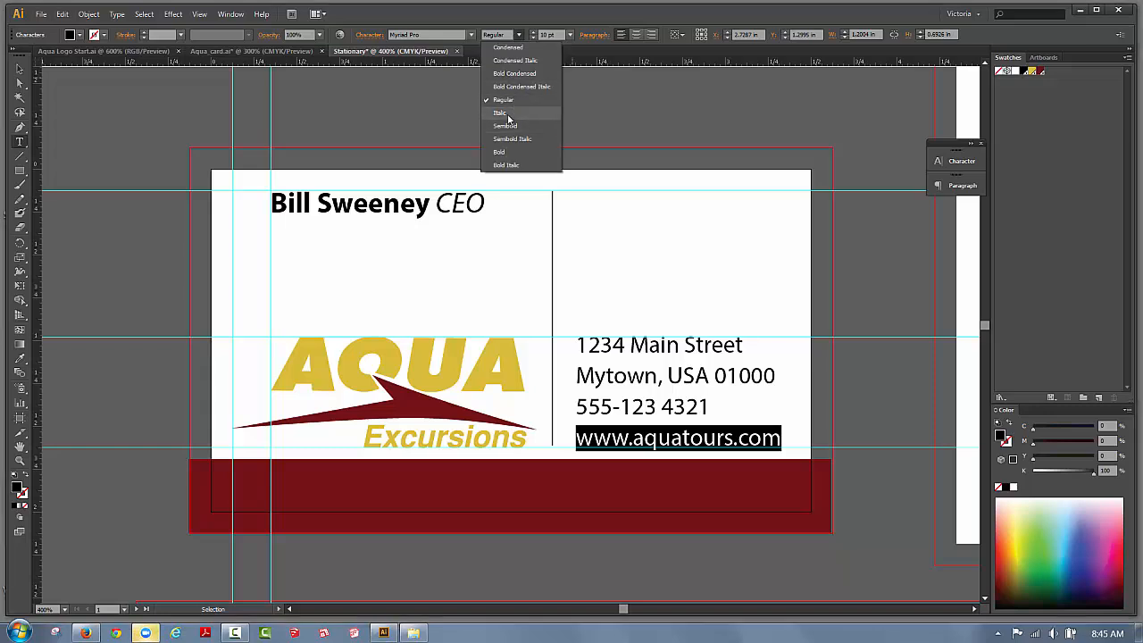
{"action": "left_click", "coordinate": [500, 112]}
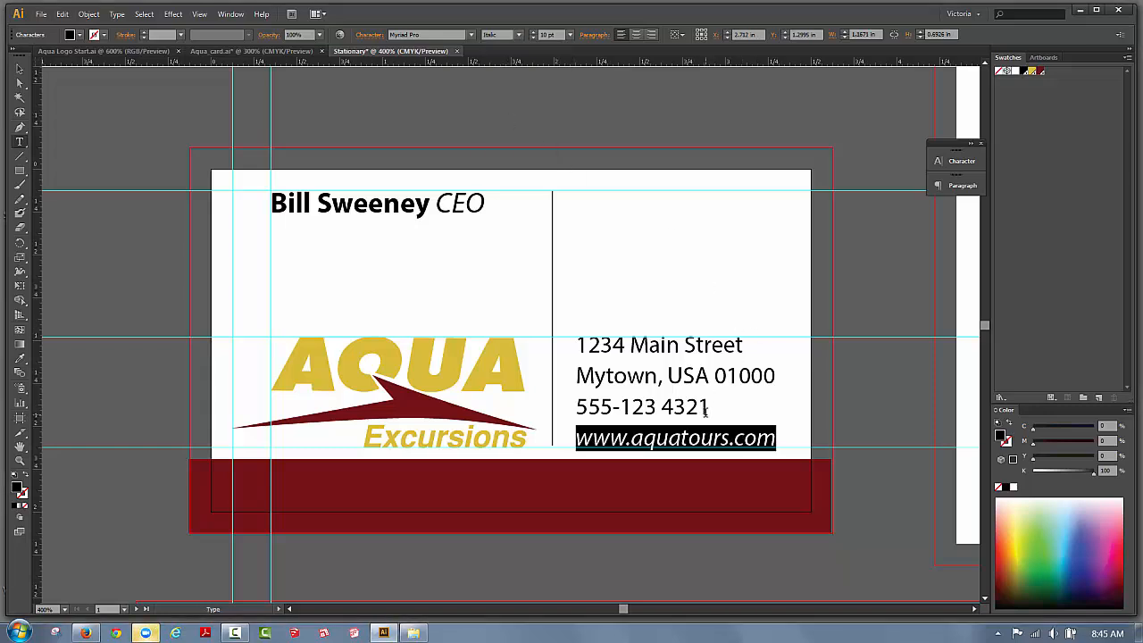
{"action": "left_click_drag", "start_coordinate": [709, 407], "coordinate": [575, 406]}
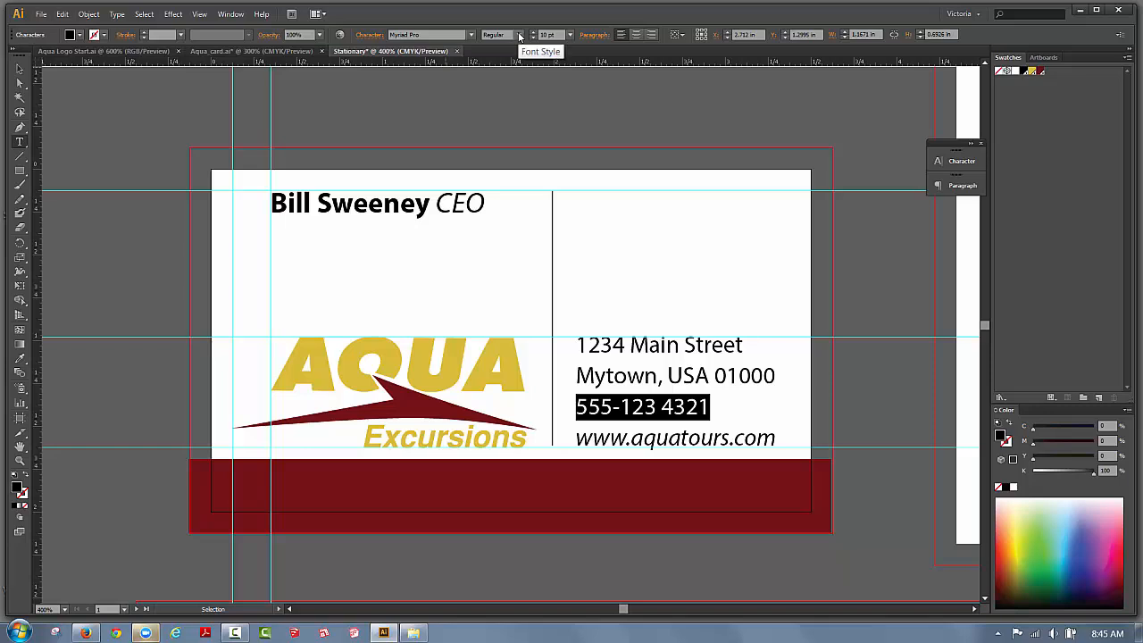
{"action": "left_click", "coordinate": [518, 35]}
{"action": "left_click", "coordinate": [498, 152]}
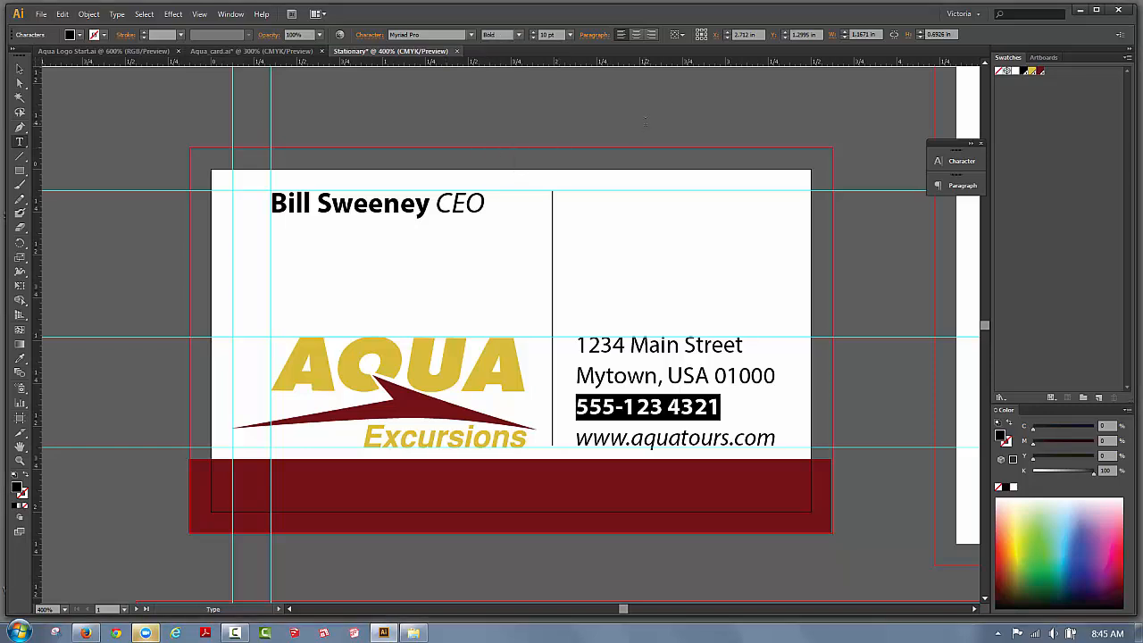
{"action": "left_click", "coordinate": [648, 344]}
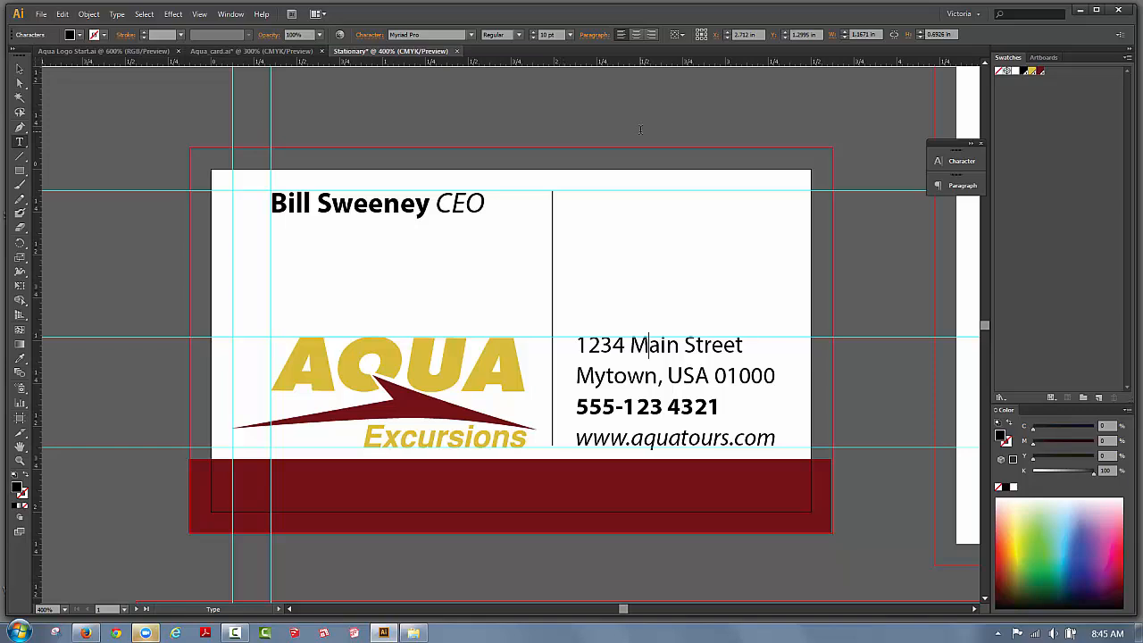
{"action": "left_click", "coordinate": [199, 15]}
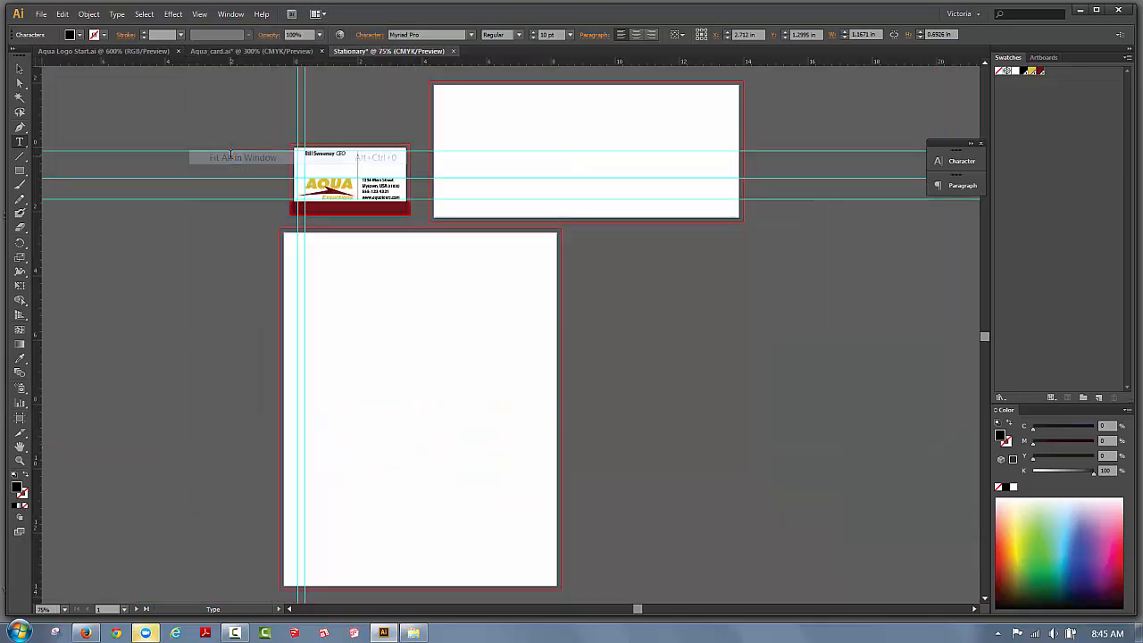
Fit all three artboards in the window.
{"action": "left_click", "coordinate": [241, 157]}
{"action": "left_click", "coordinate": [19, 68]}
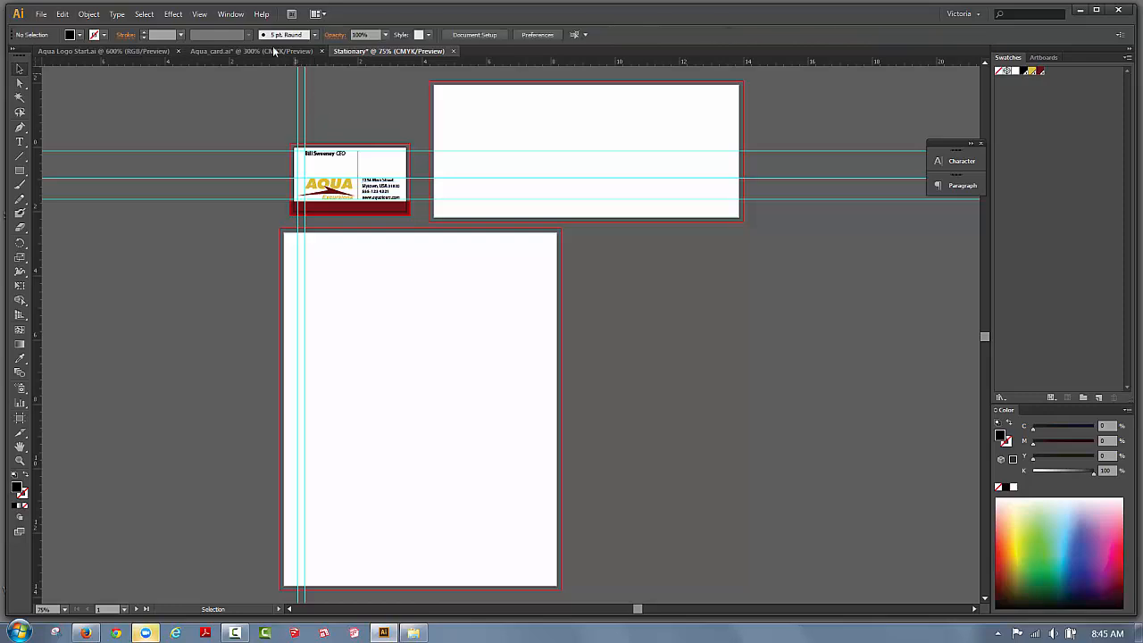
{"action": "left_click", "coordinate": [230, 14]}
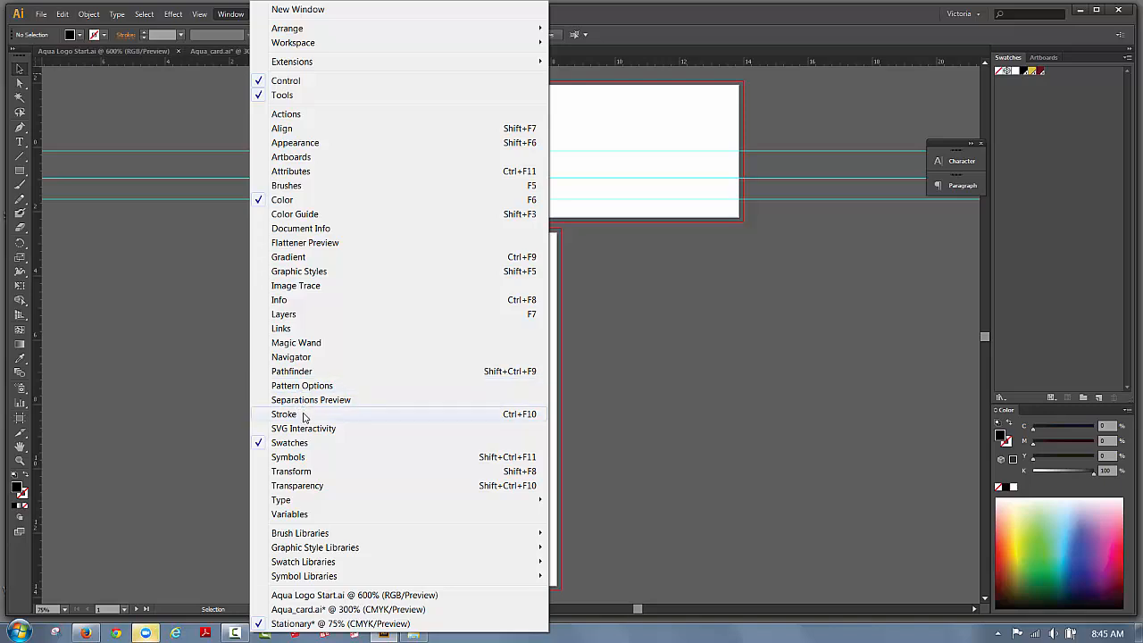
{"action": "left_click", "coordinate": [213, 93]}
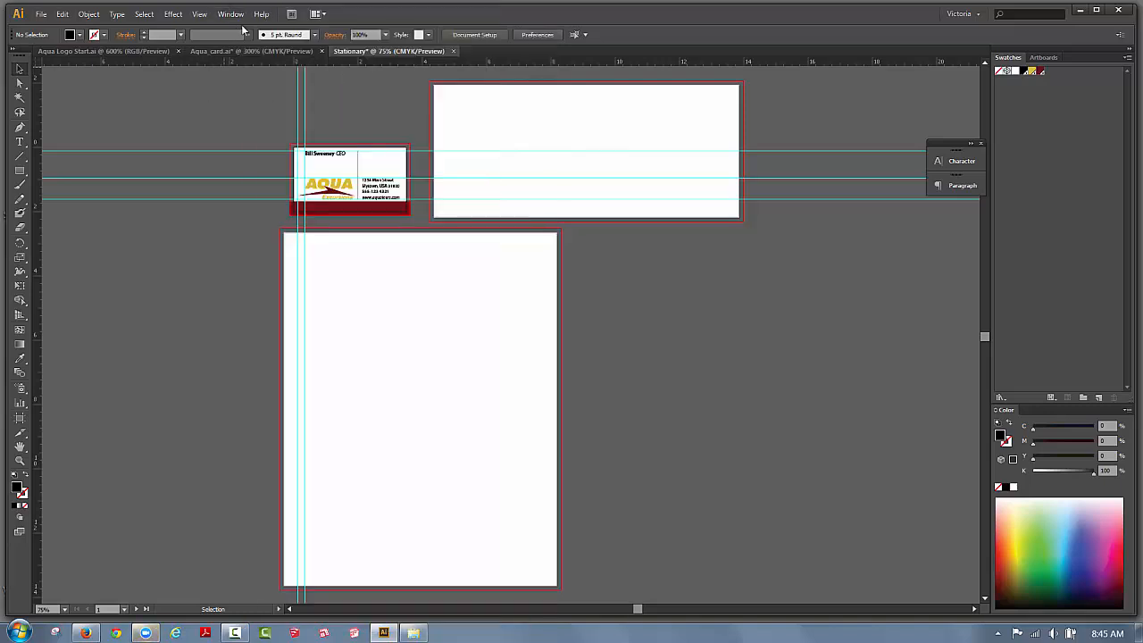
Clear all ruler guides, make the envelope artboard active and show the Artboards list.
{"action": "left_click", "coordinate": [199, 14]}
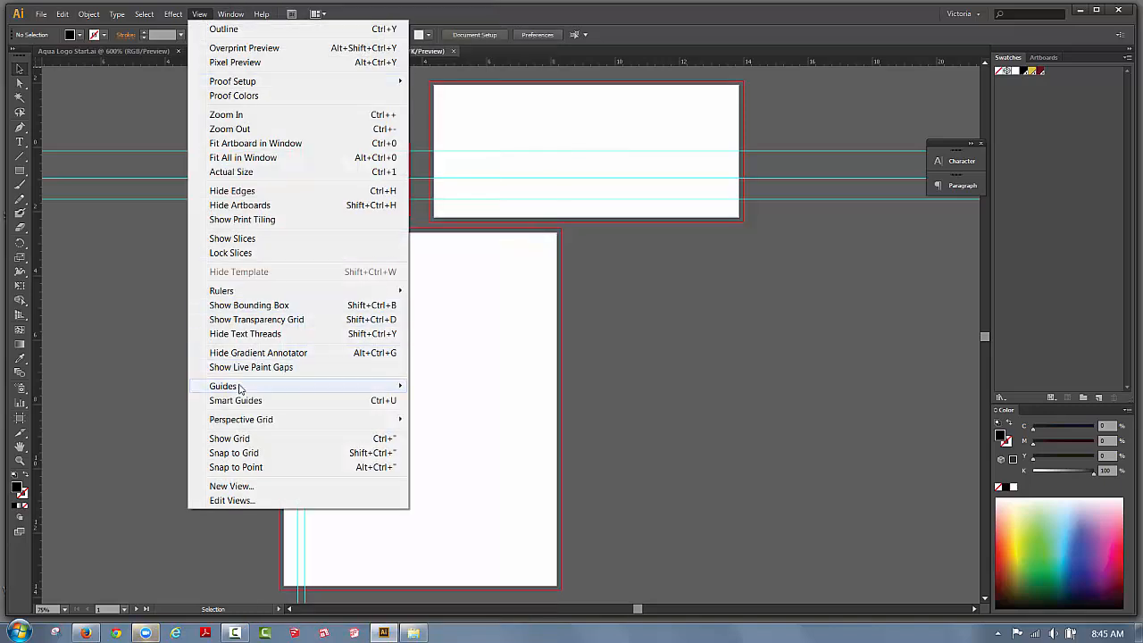
{"action": "mouse_move", "coordinate": [230, 387]}
{"action": "left_click", "coordinate": [466, 444]}
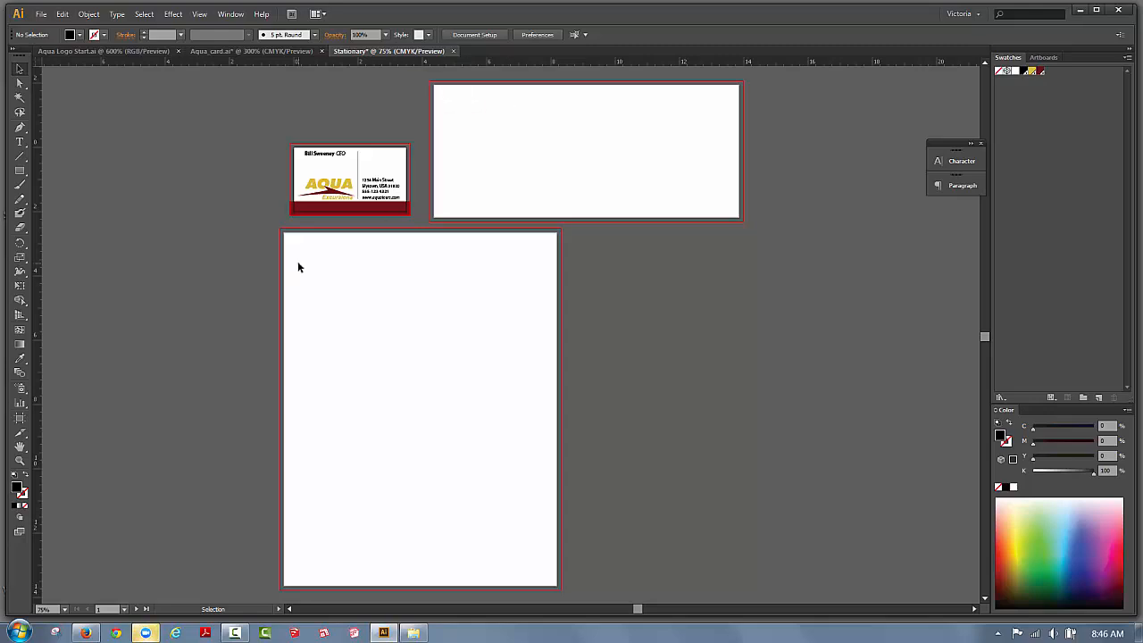
{"action": "left_click", "coordinate": [448, 112]}
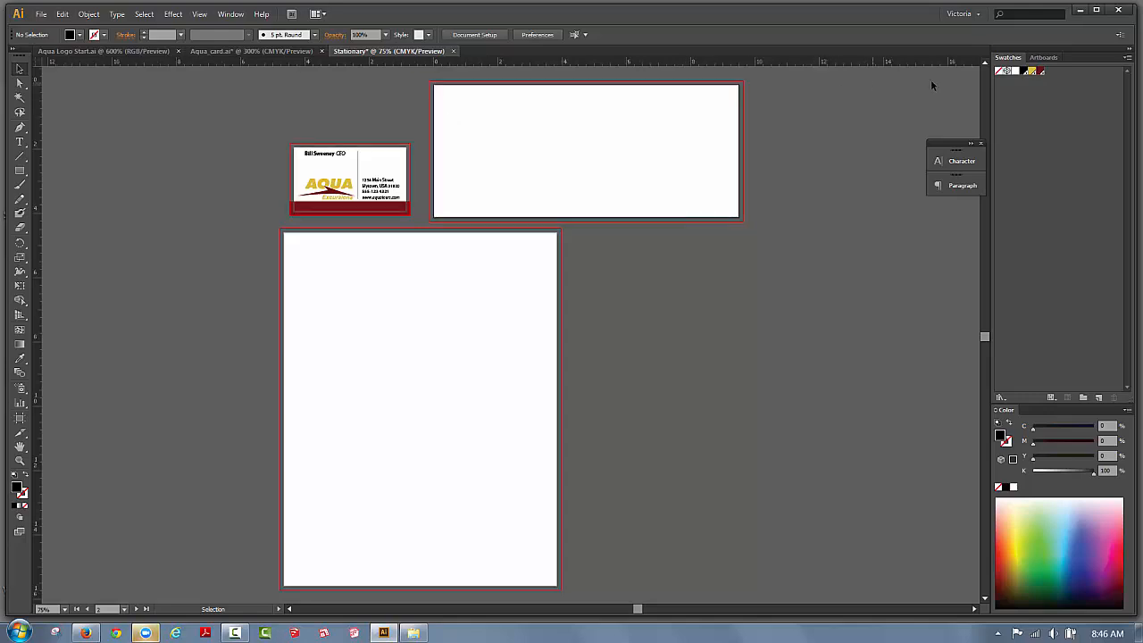
{"action": "left_click", "coordinate": [1040, 58]}
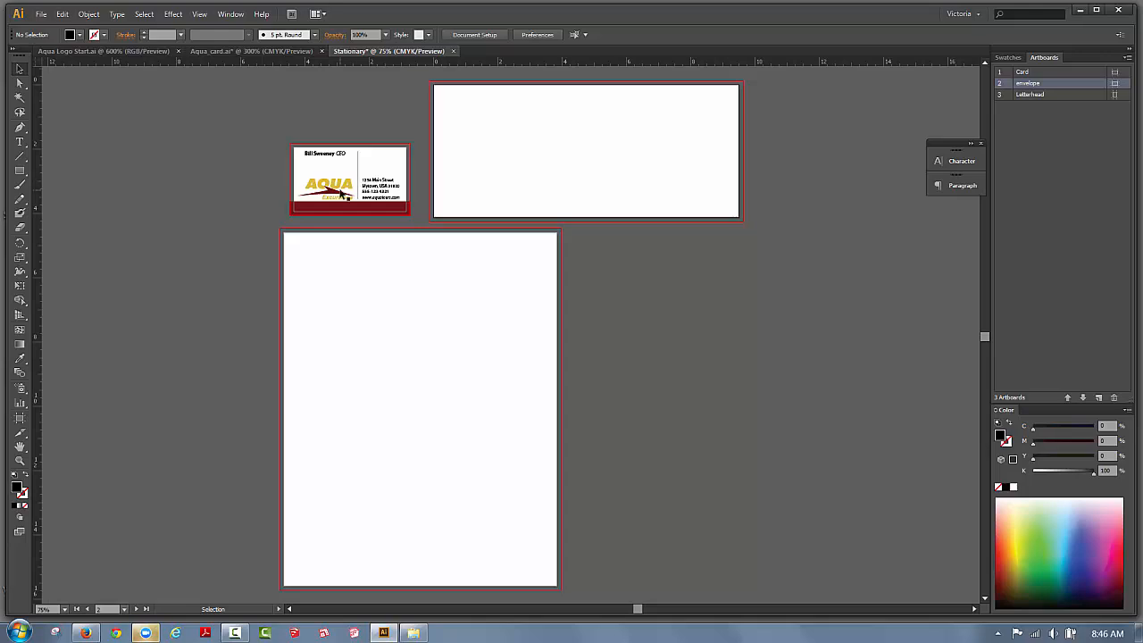
Open the Links panel listing Aqua Logo.eps, reposition it and drag it taller.
{"action": "left_click", "coordinate": [228, 15]}
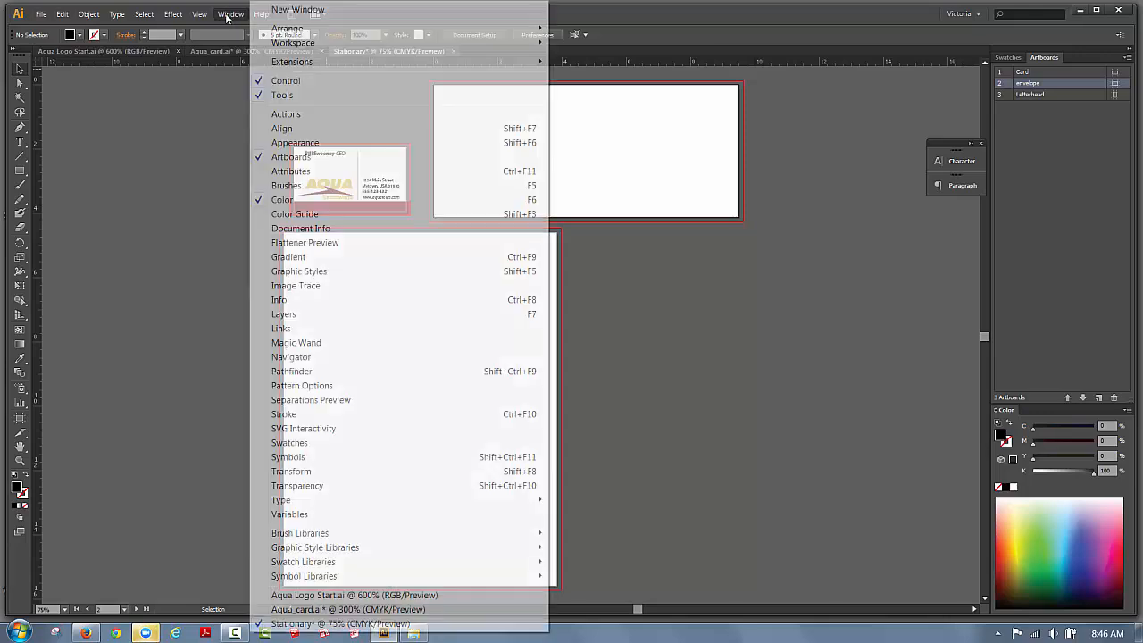
{"action": "left_click", "coordinate": [282, 329]}
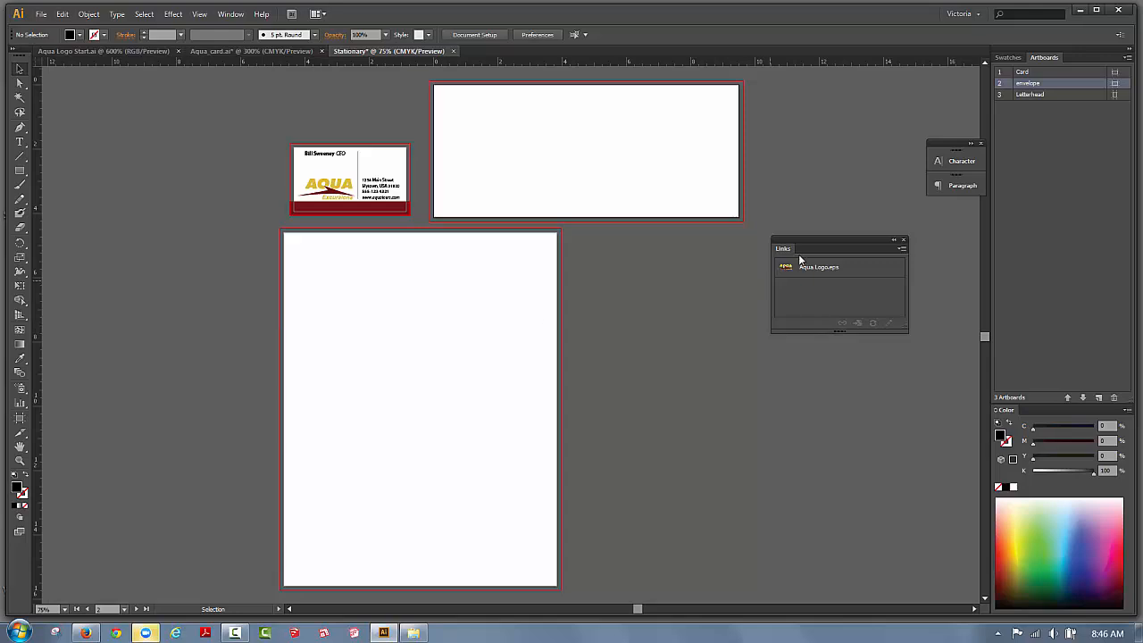
{"action": "left_click_drag", "start_coordinate": [877, 222], "coordinate": [871, 213]}
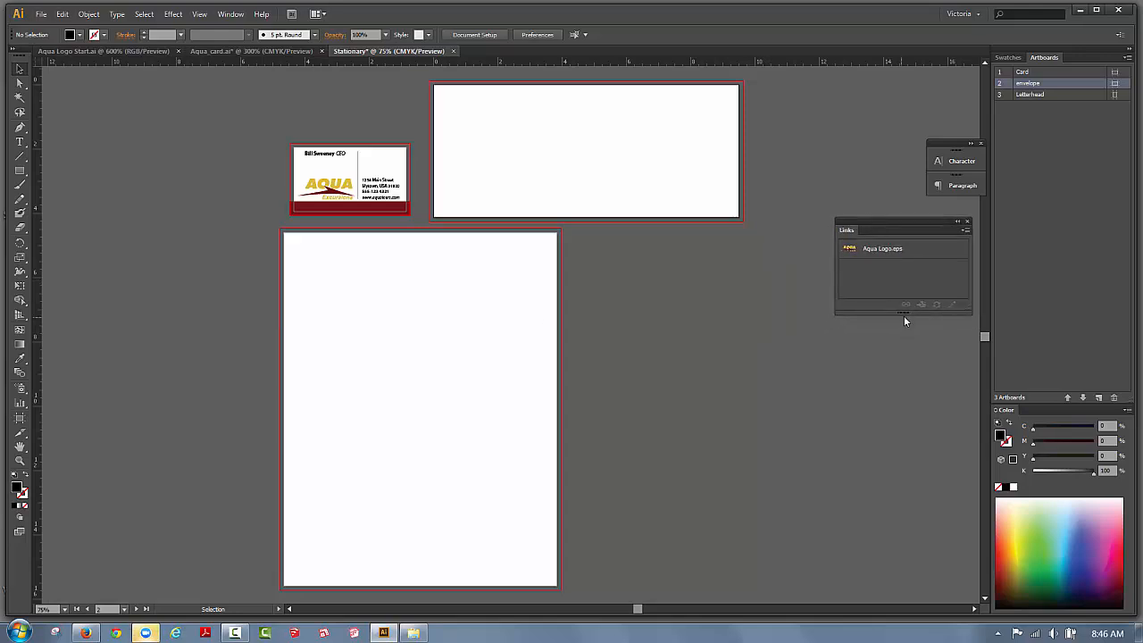
{"action": "left_click_drag", "start_coordinate": [904, 316], "coordinate": [904, 494]}
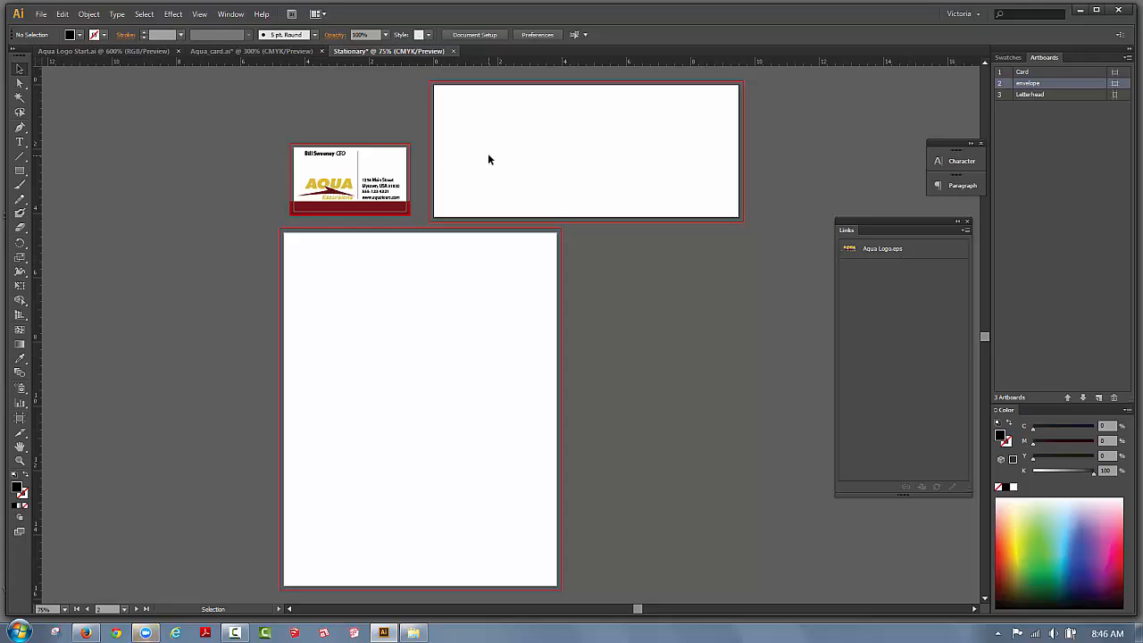
Place Aqua Logo.pdf as a linked file on the Letterhead, cropped to Art.
{"action": "left_click", "coordinate": [41, 14]}
{"action": "left_click", "coordinate": [66, 225]}
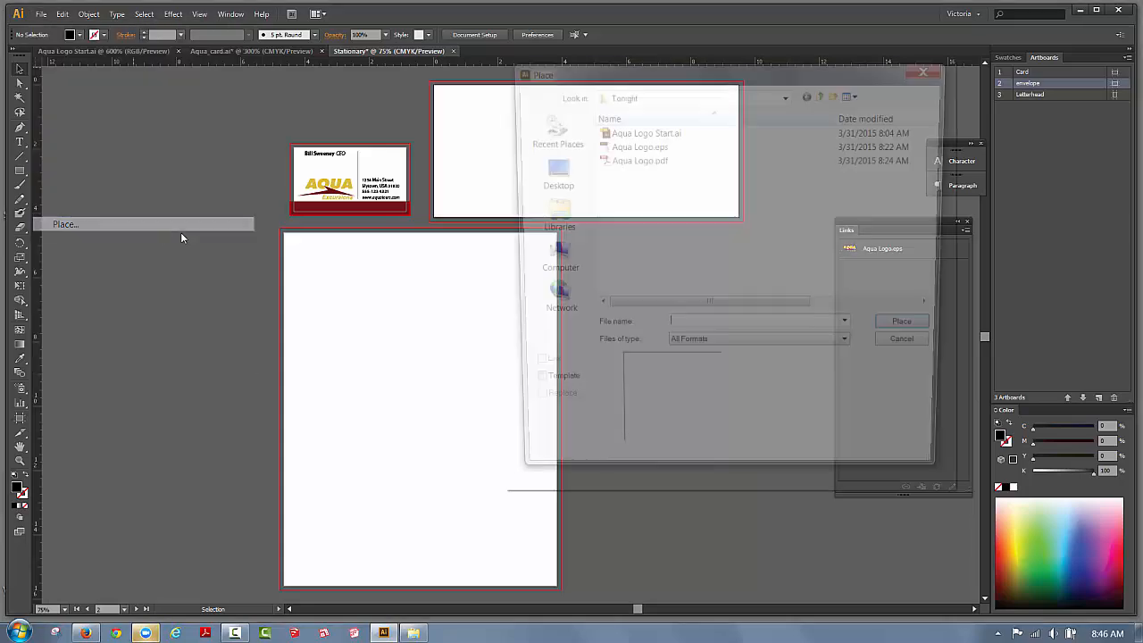
{"action": "left_click", "coordinate": [633, 159]}
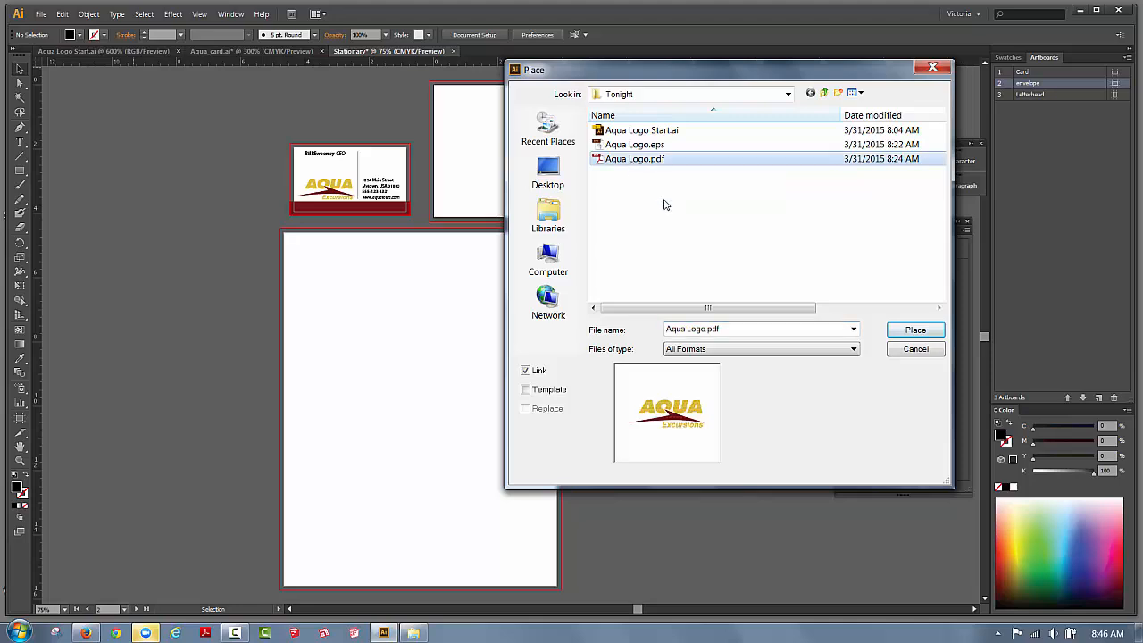
{"action": "left_click", "coordinate": [912, 330]}
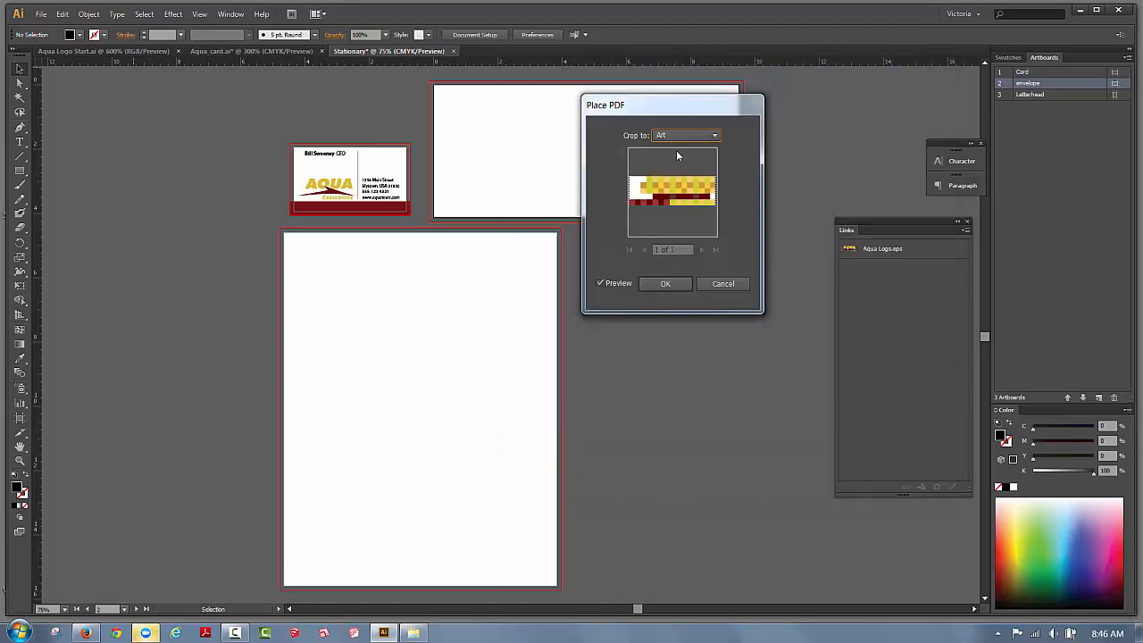
{"action": "left_click", "coordinate": [671, 137]}
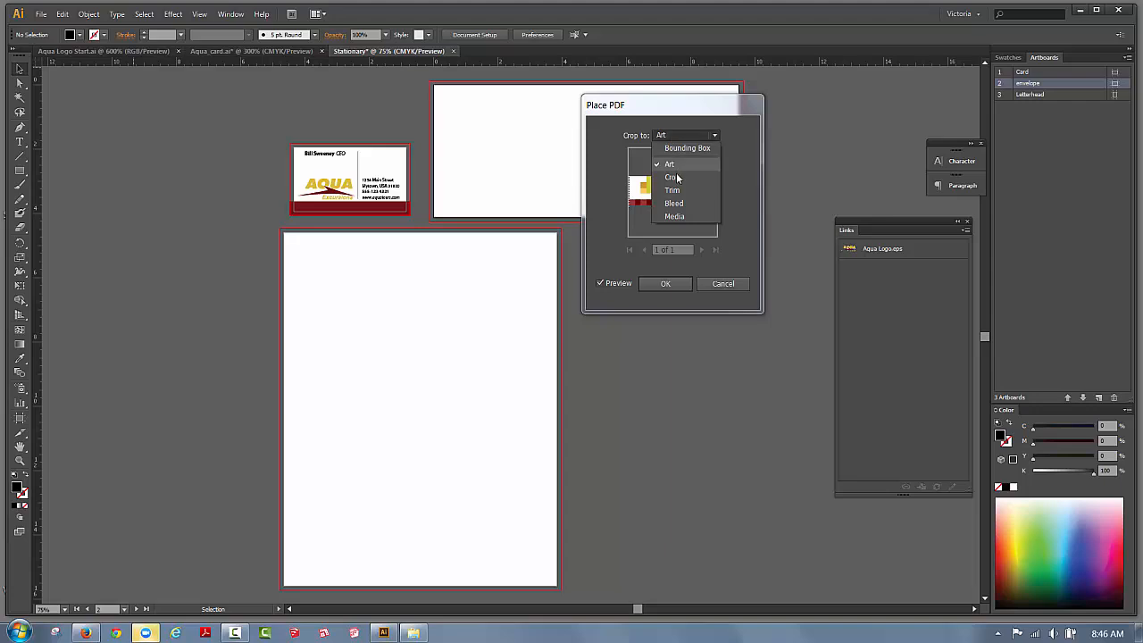
{"action": "left_click", "coordinate": [665, 285]}
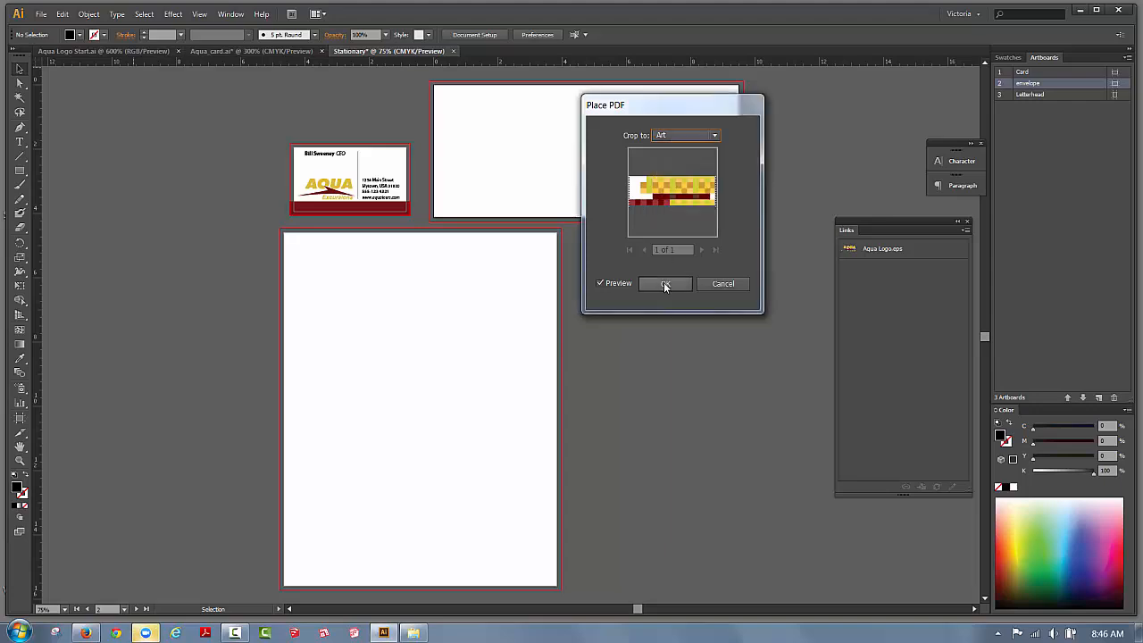
{"action": "left_click", "coordinate": [665, 285]}
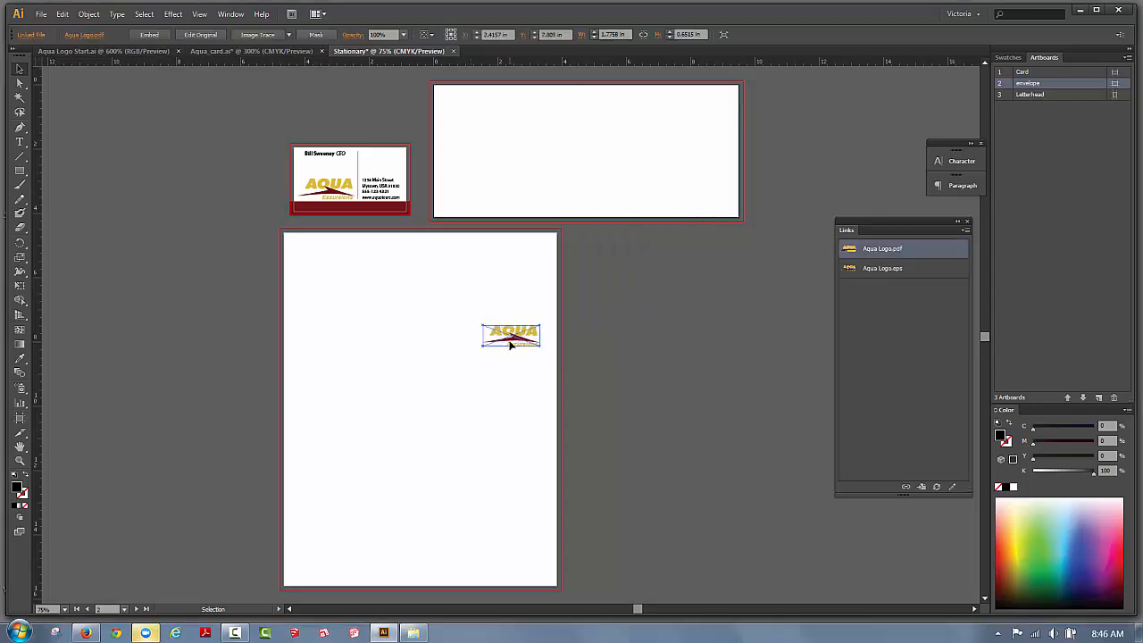
Drag the placed Aqua logo onto the envelope artboard's top-left corner.
{"action": "left_click_drag", "start_coordinate": [510, 344], "coordinate": [466, 104]}
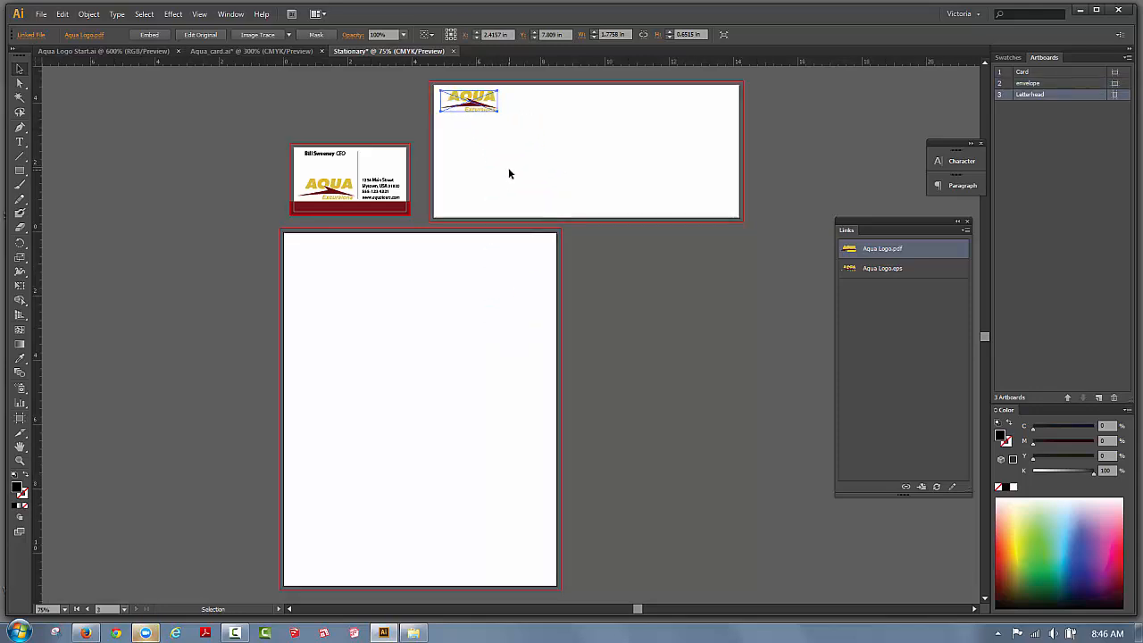
{"action": "left_click", "coordinate": [511, 174]}
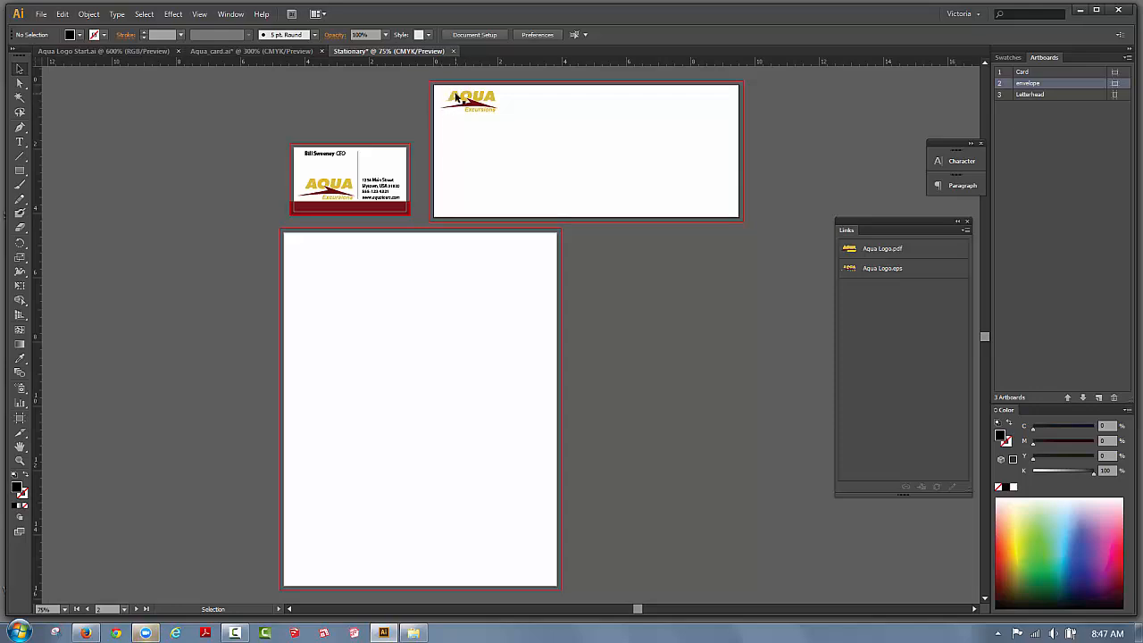
{"action": "left_click", "coordinate": [460, 100]}
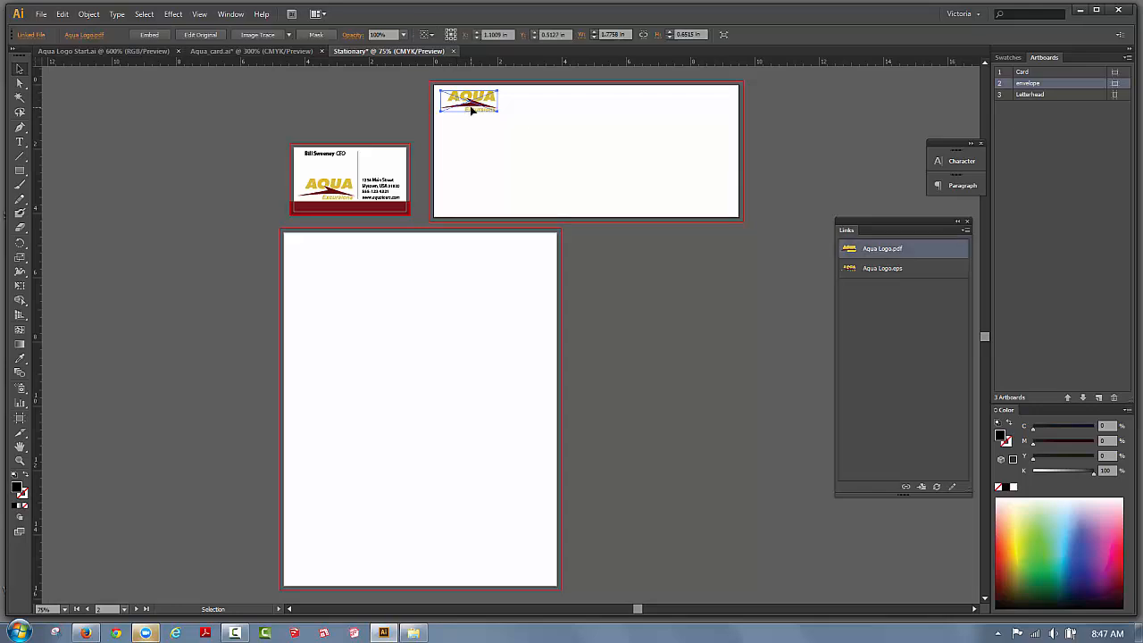
{"action": "left_click", "coordinate": [462, 134]}
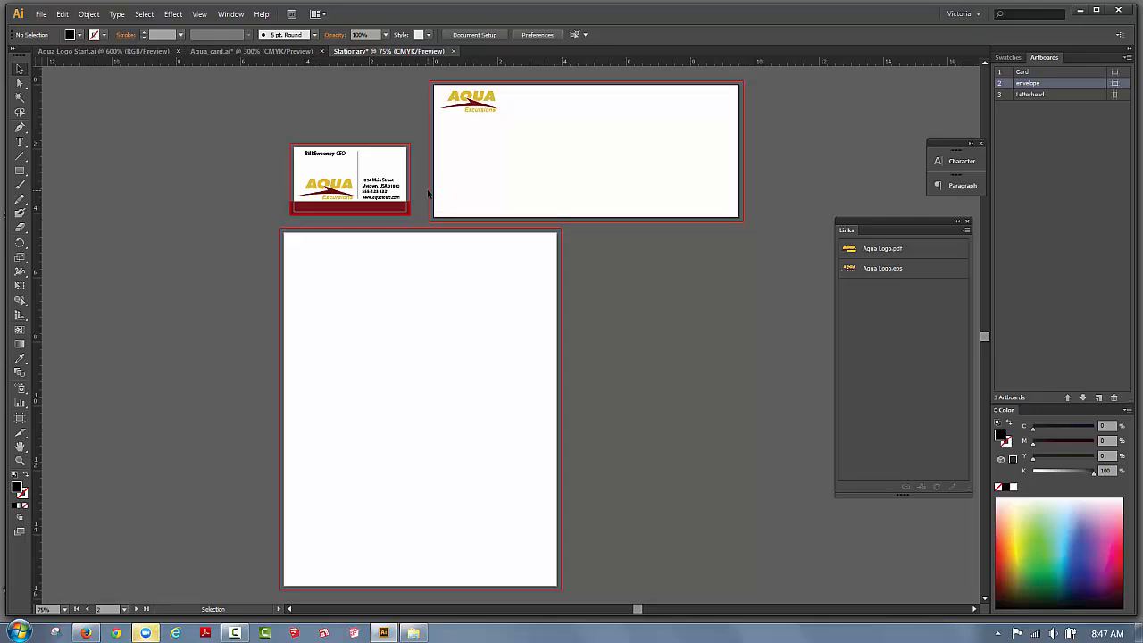
{"action": "left_click", "coordinate": [20, 460]}
Zoom in on the envelope and copy the business card's address text.
{"action": "left_click_drag", "start_coordinate": [433, 76], "coordinate": [614, 266]}
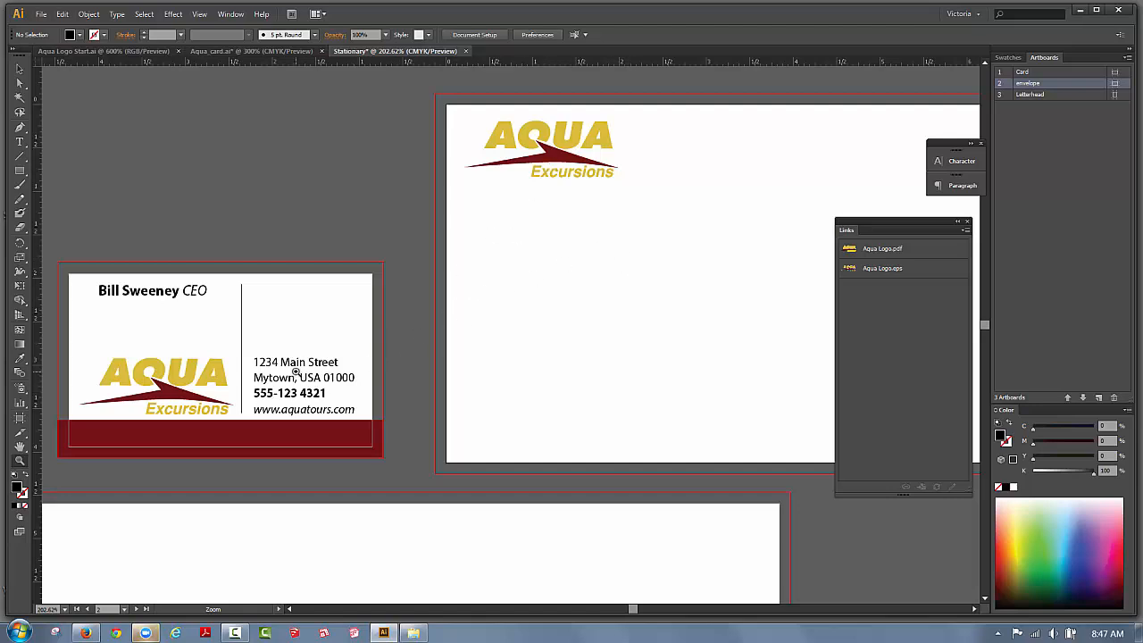
{"action": "left_click", "coordinate": [20, 69]}
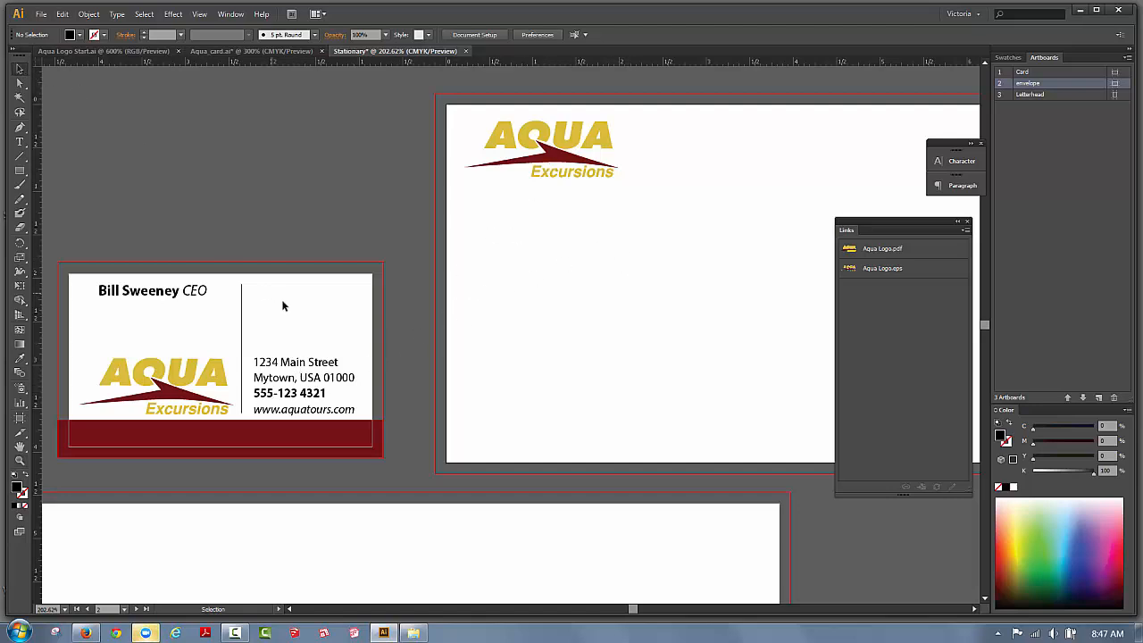
{"action": "left_click", "coordinate": [295, 368]}
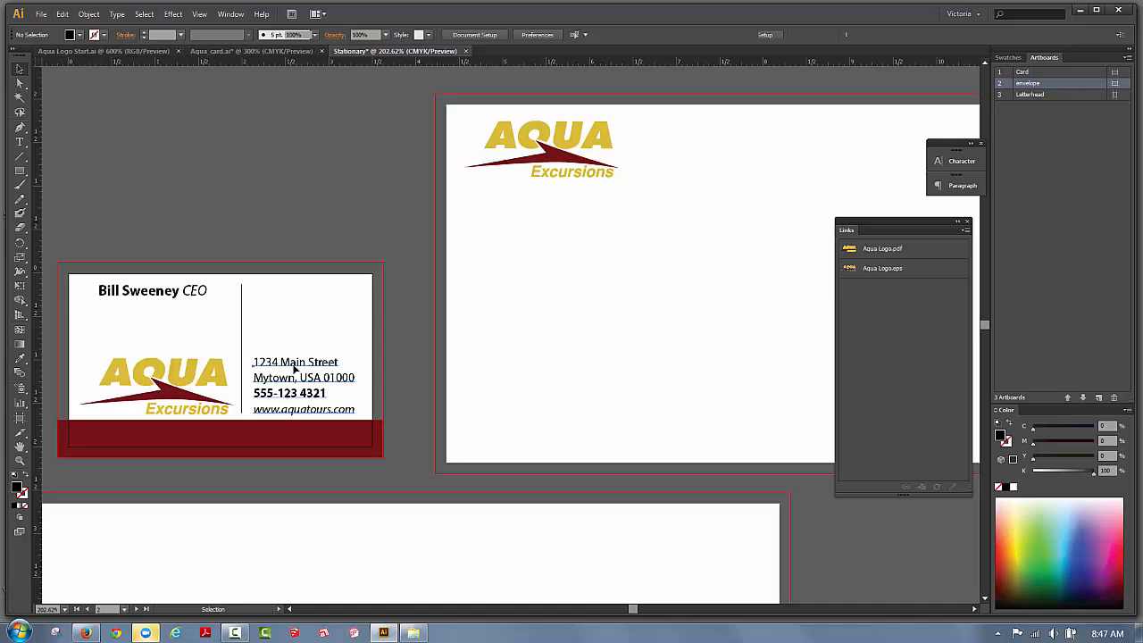
{"action": "left_click", "coordinate": [69, 16]}
{"action": "left_click", "coordinate": [76, 77]}
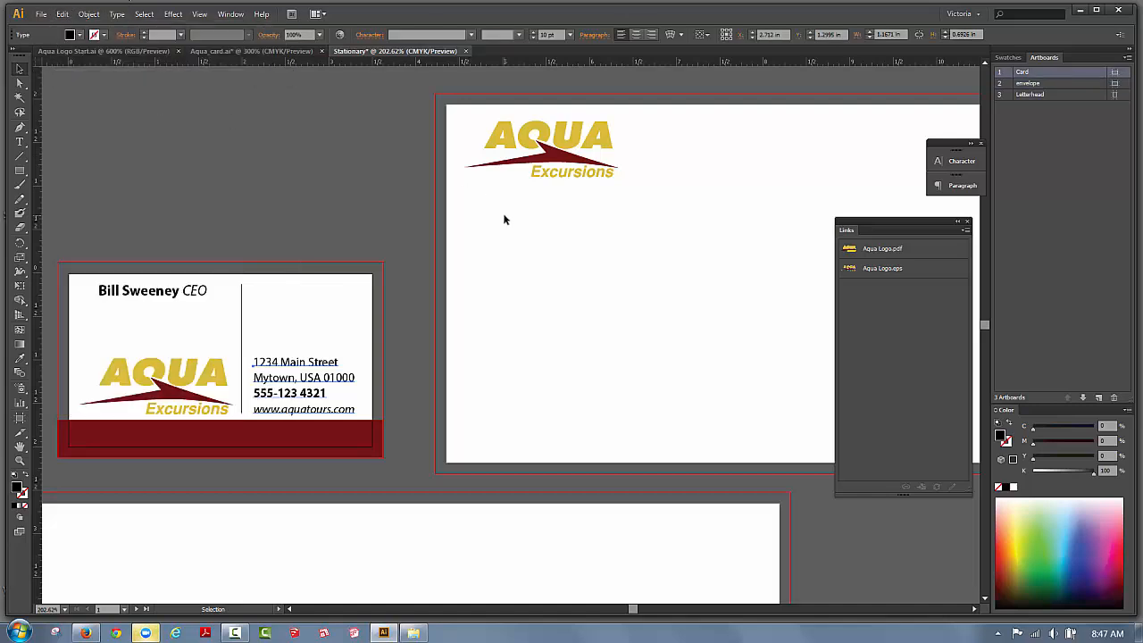
{"action": "left_click", "coordinate": [504, 220]}
Paste the address onto the envelope and place it just beneath the logo.
{"action": "right_click", "coordinate": [487, 229]}
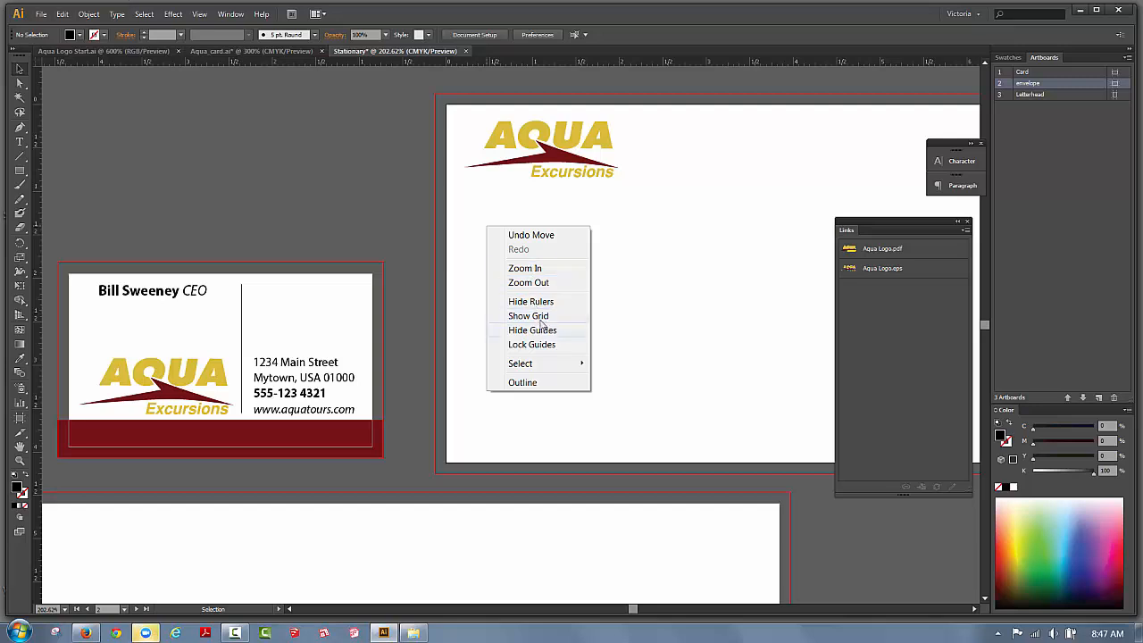
{"action": "left_click", "coordinate": [64, 15]}
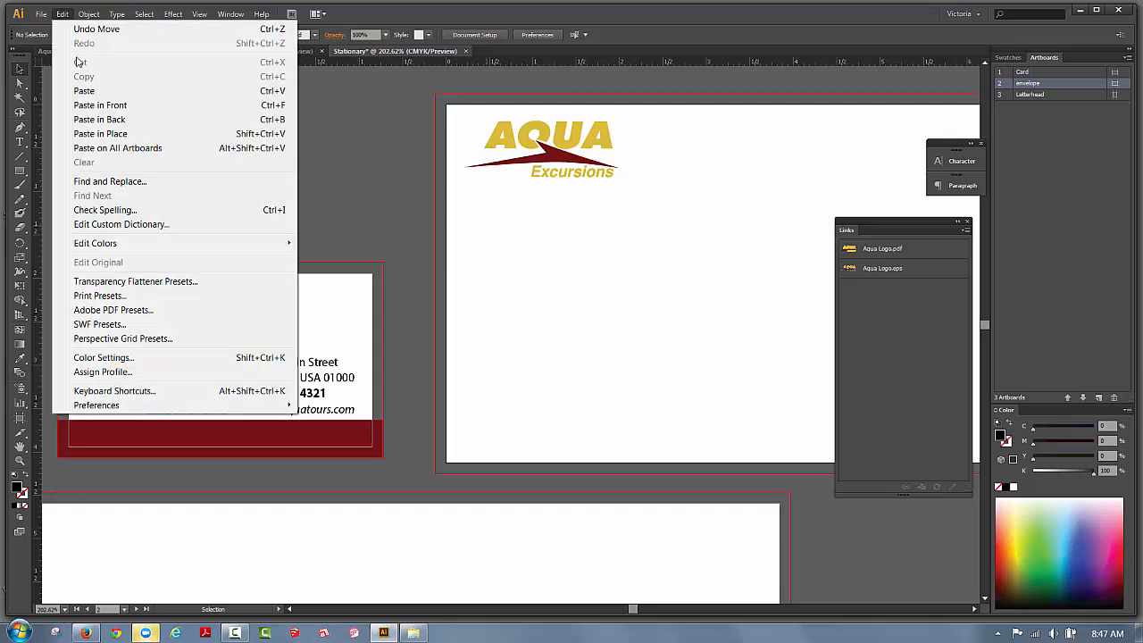
{"action": "left_click", "coordinate": [84, 90]}
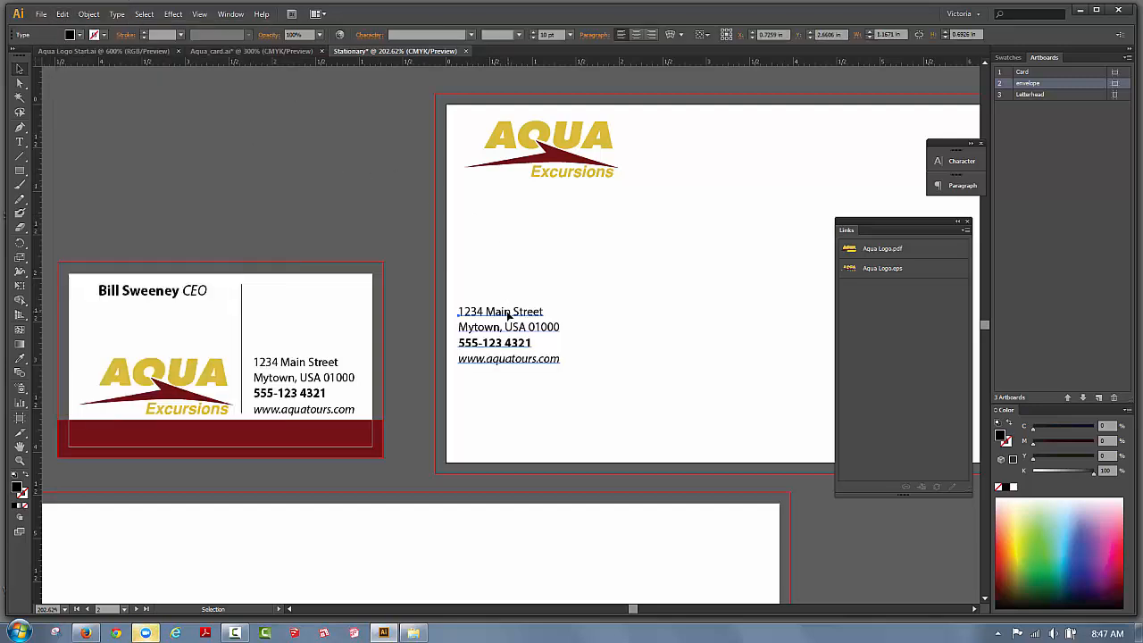
{"action": "left_click_drag", "start_coordinate": [502, 321], "coordinate": [528, 195]}
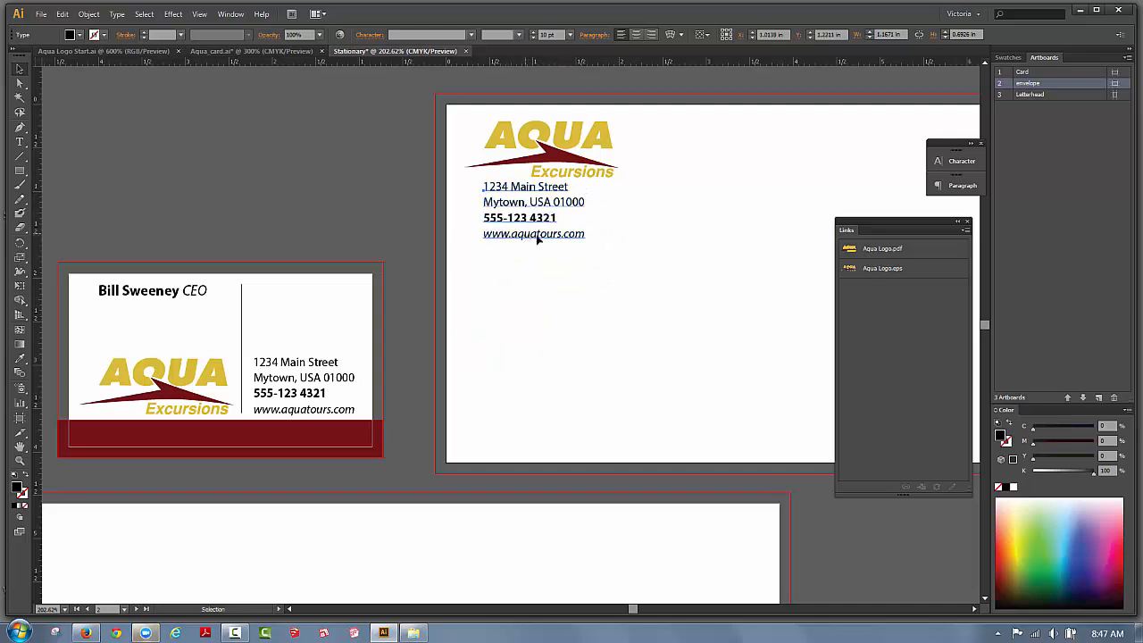
{"action": "left_click", "coordinate": [591, 235]}
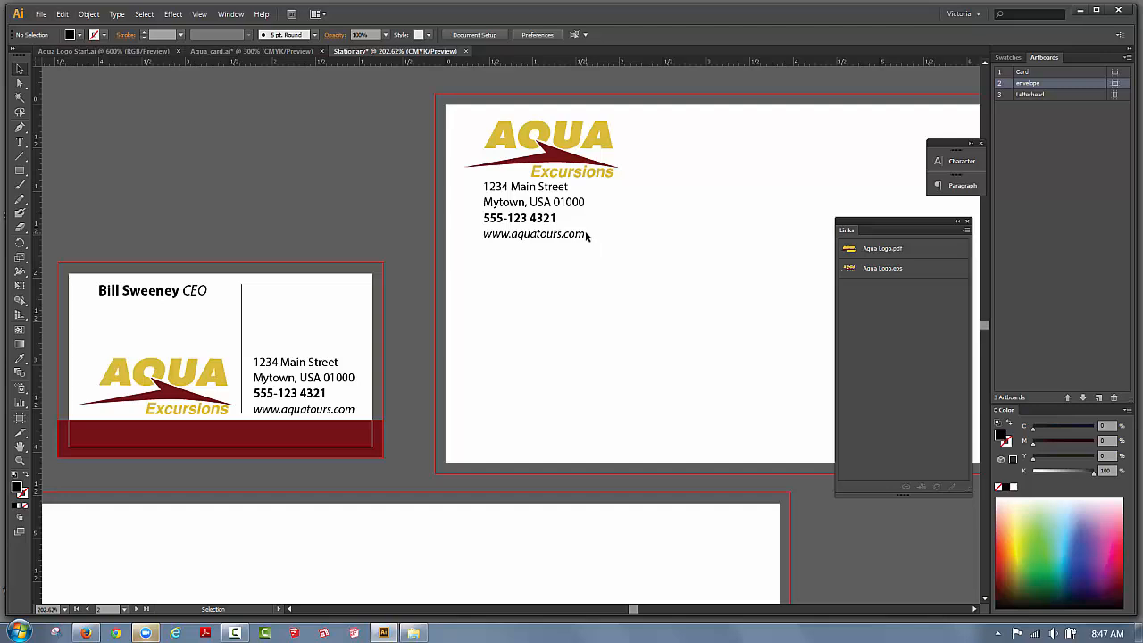
Trim the envelope address to '1234 Main Street Mytown, USA 01000' with a vertical guide at its left edge.
{"action": "double_click", "coordinate": [586, 233]}
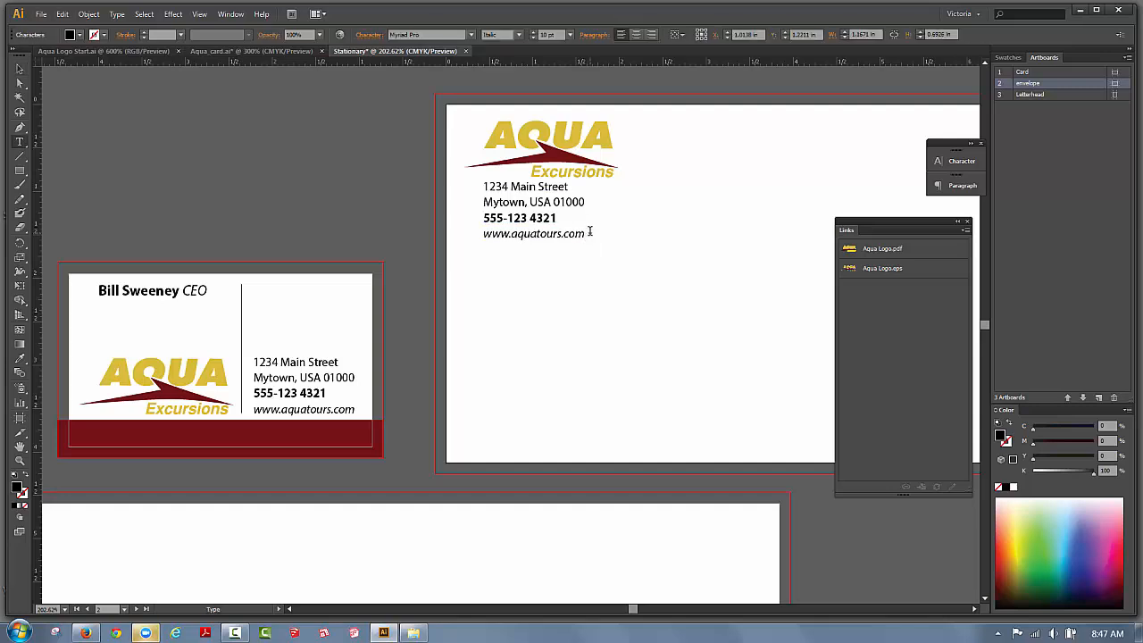
{"action": "left_click_drag", "start_coordinate": [589, 234], "coordinate": [479, 214]}
{"action": "key", "text": "BackSpace"}
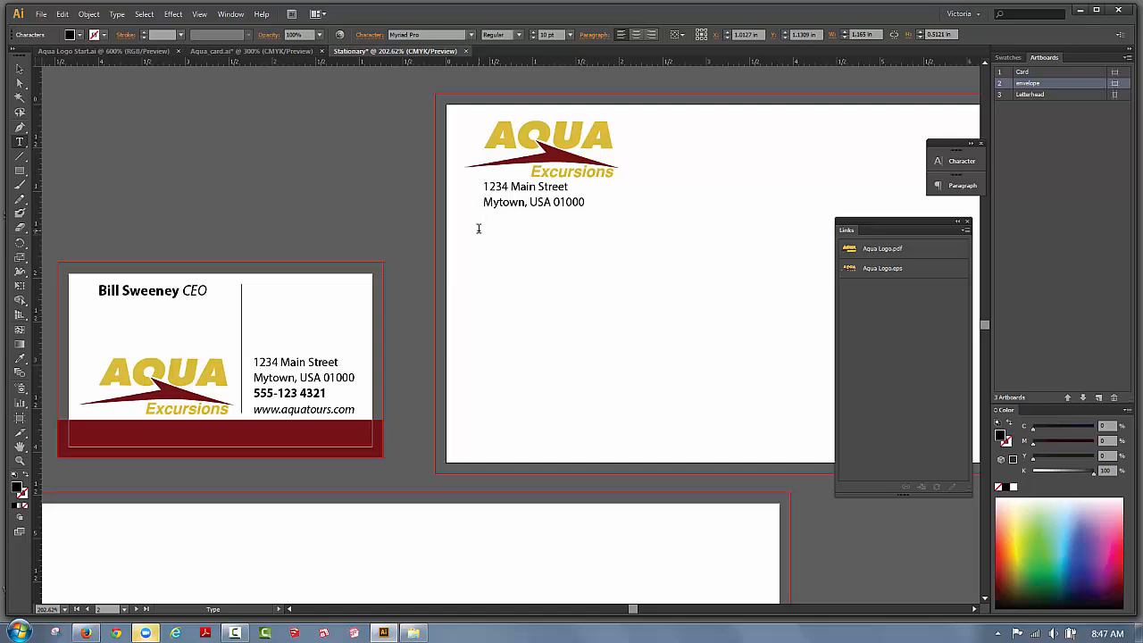
{"action": "key", "text": "BackSpace"}
{"action": "left_click", "coordinate": [483, 201]}
{"action": "key", "text": "BackSpace"}
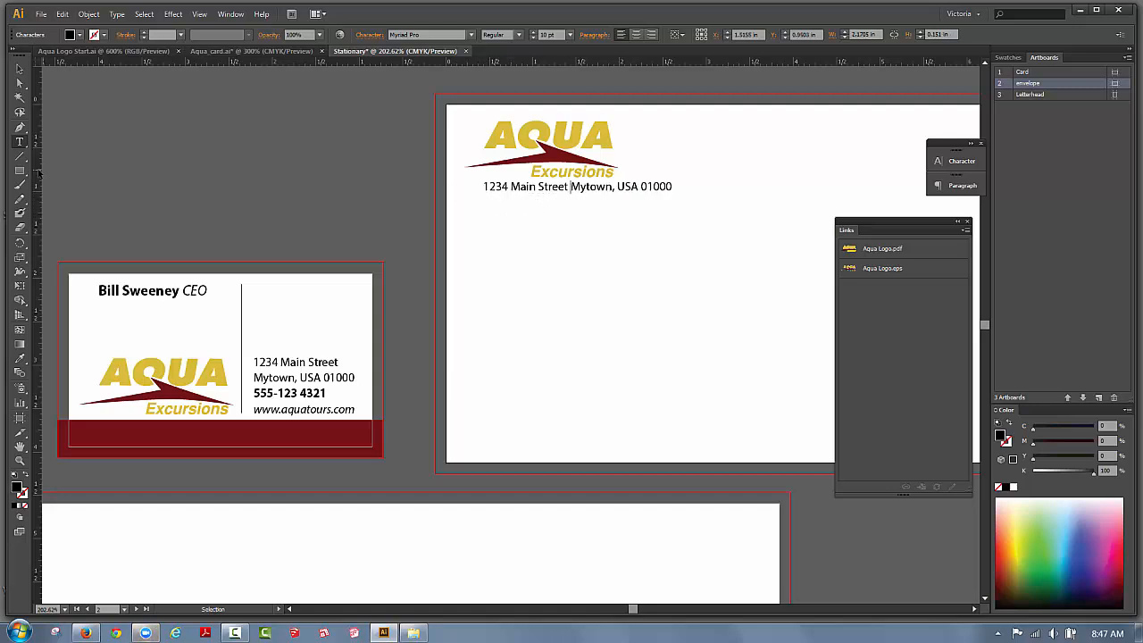
{"action": "left_click_drag", "start_coordinate": [39, 173], "coordinate": [484, 187]}
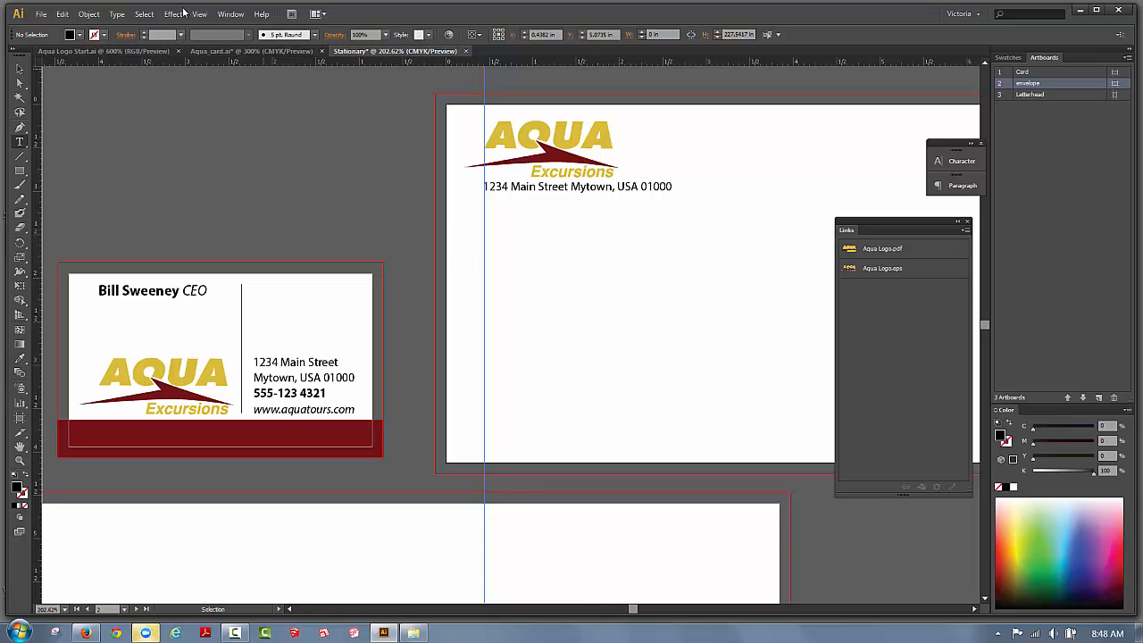
Place Aqua Logo Start.ai as a linked file at the letterhead's top-left corner.
{"action": "left_click", "coordinate": [199, 14]}
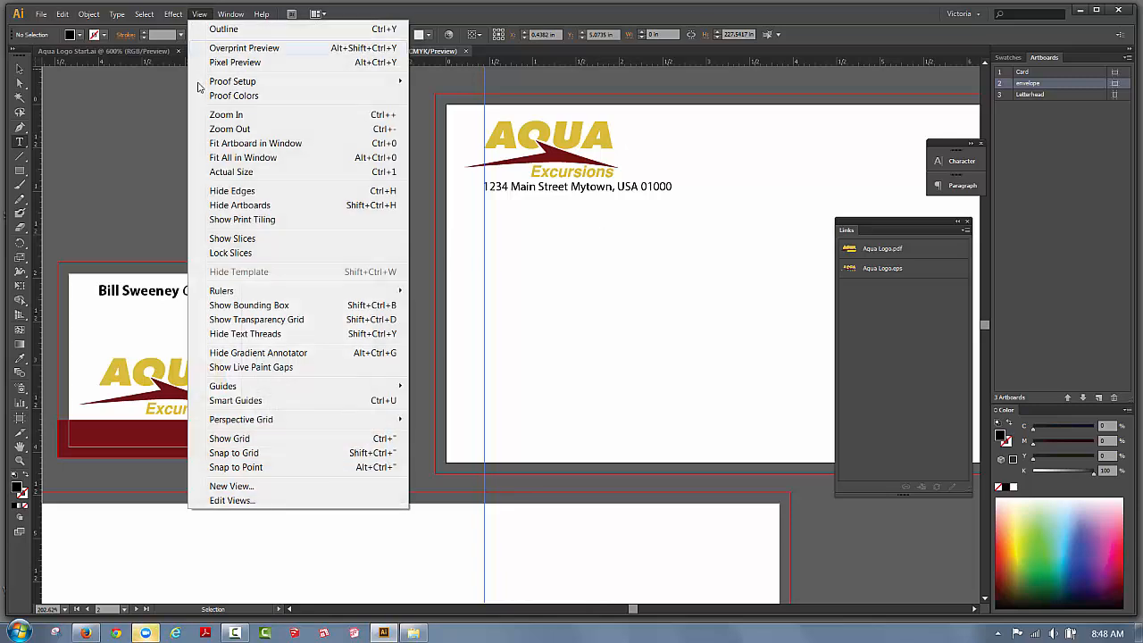
{"action": "left_click", "coordinate": [243, 157]}
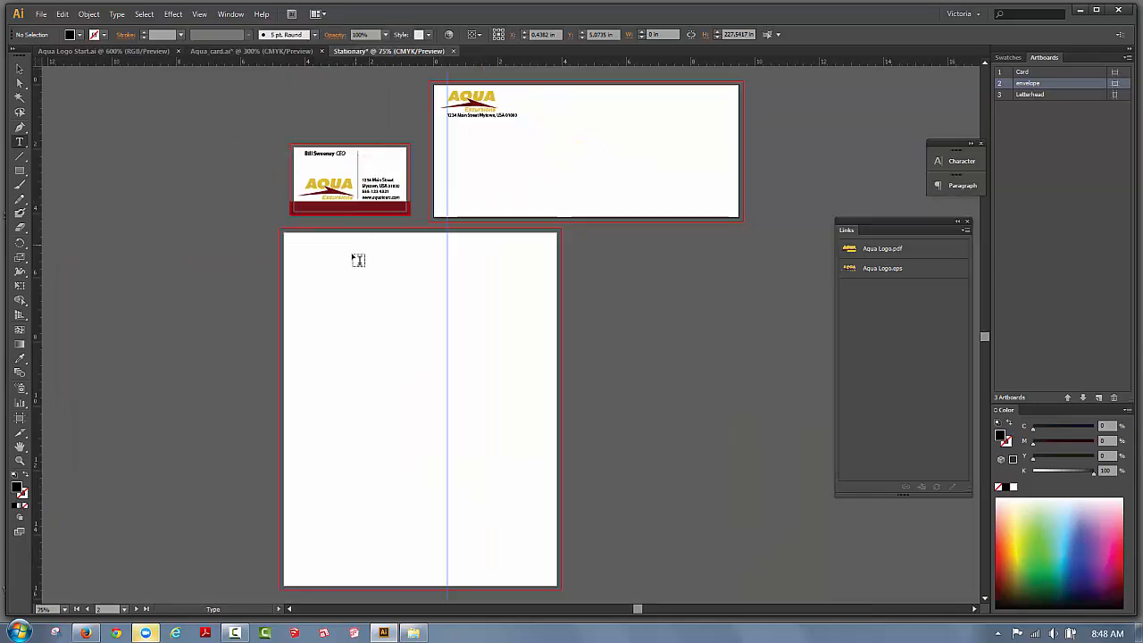
{"action": "left_click", "coordinate": [19, 69]}
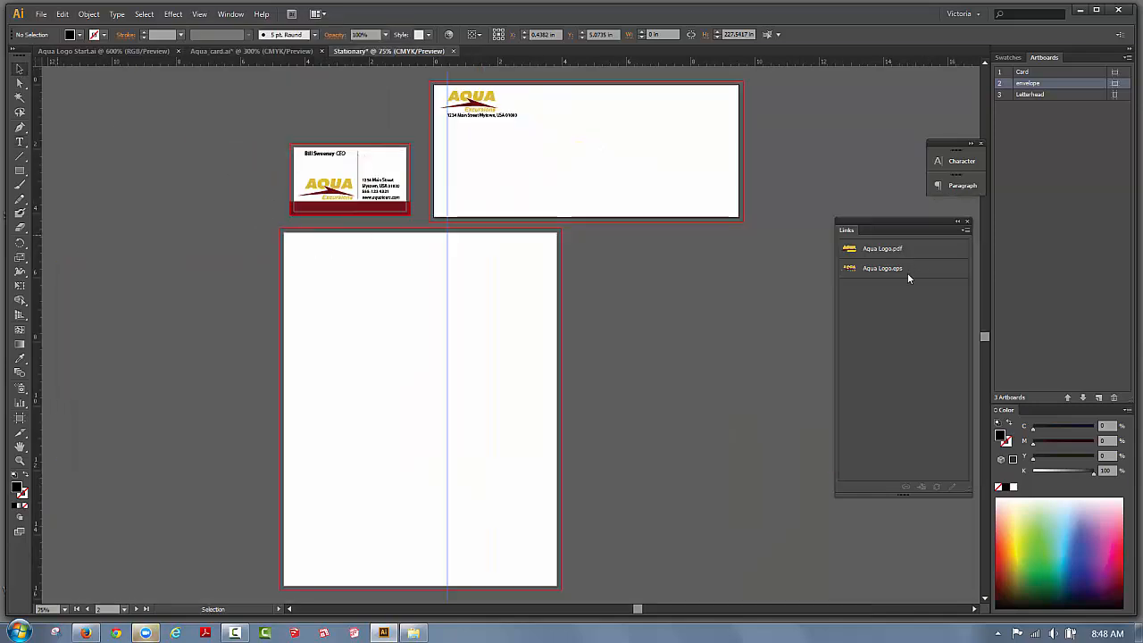
{"action": "left_click", "coordinate": [41, 14]}
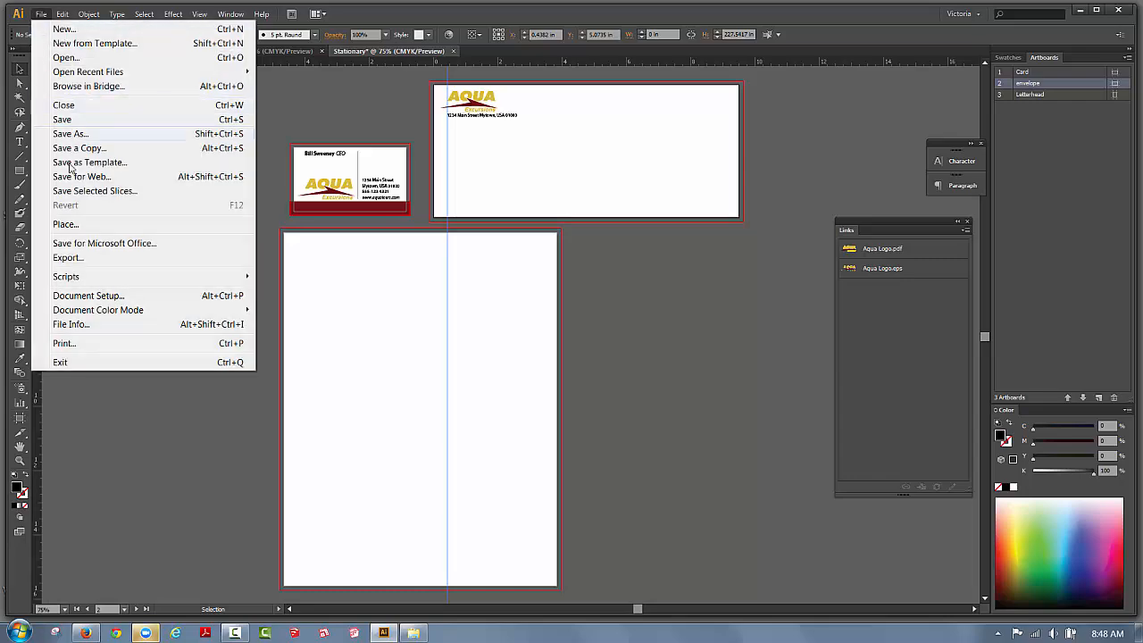
{"action": "left_click", "coordinate": [67, 228]}
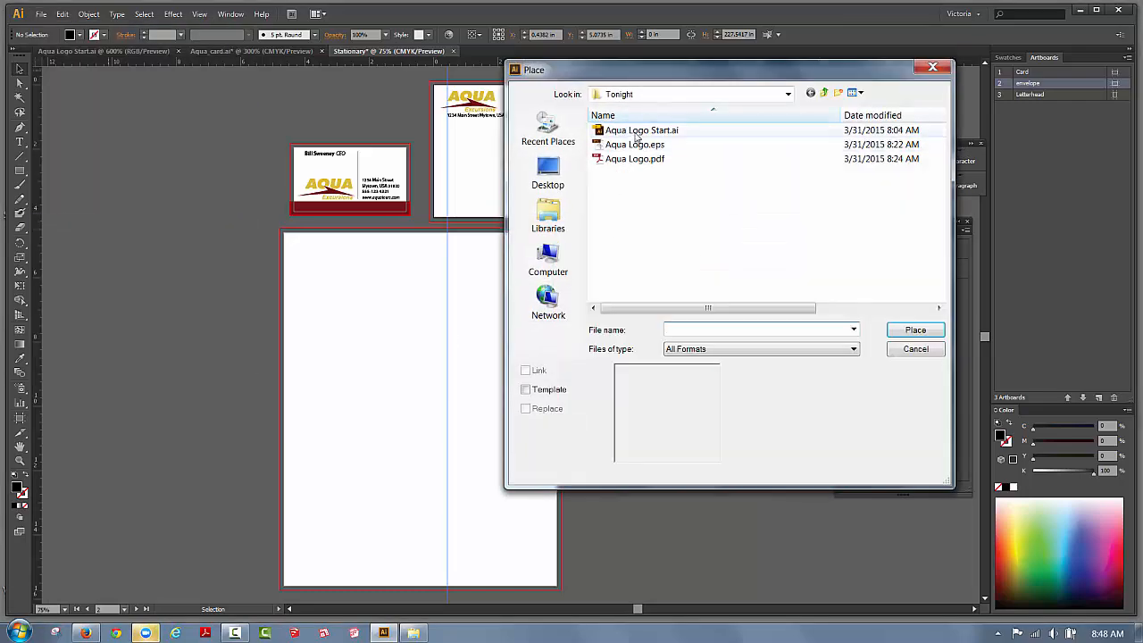
{"action": "left_click", "coordinate": [637, 132]}
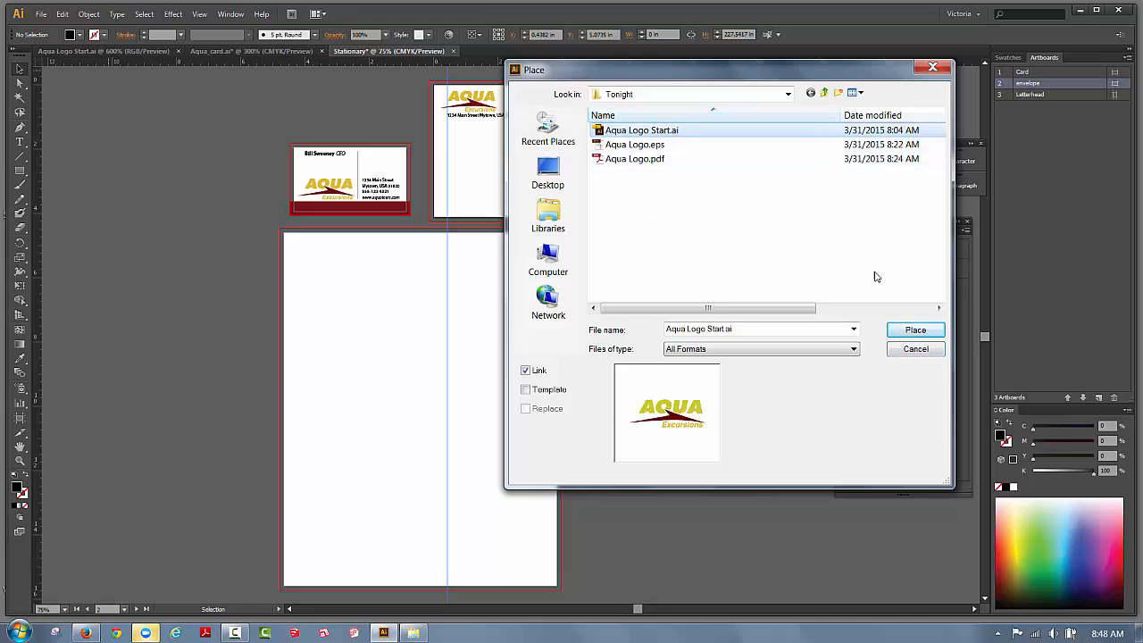
{"action": "left_click", "coordinate": [900, 332]}
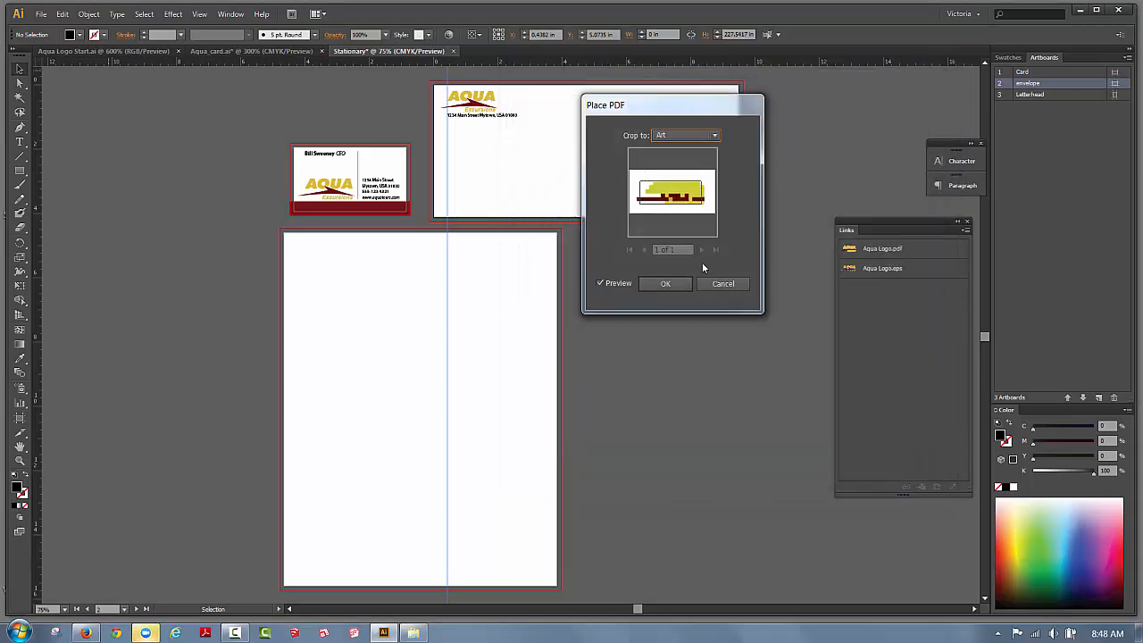
{"action": "left_click", "coordinate": [665, 283]}
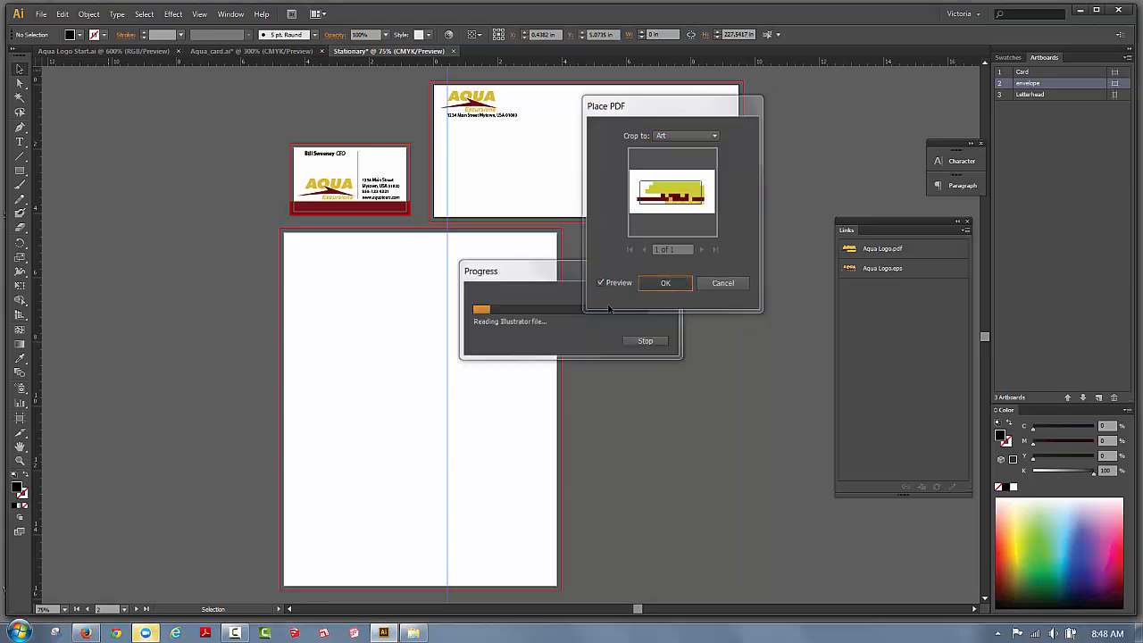
{"action": "left_click_drag", "start_coordinate": [522, 336], "coordinate": [335, 255]}
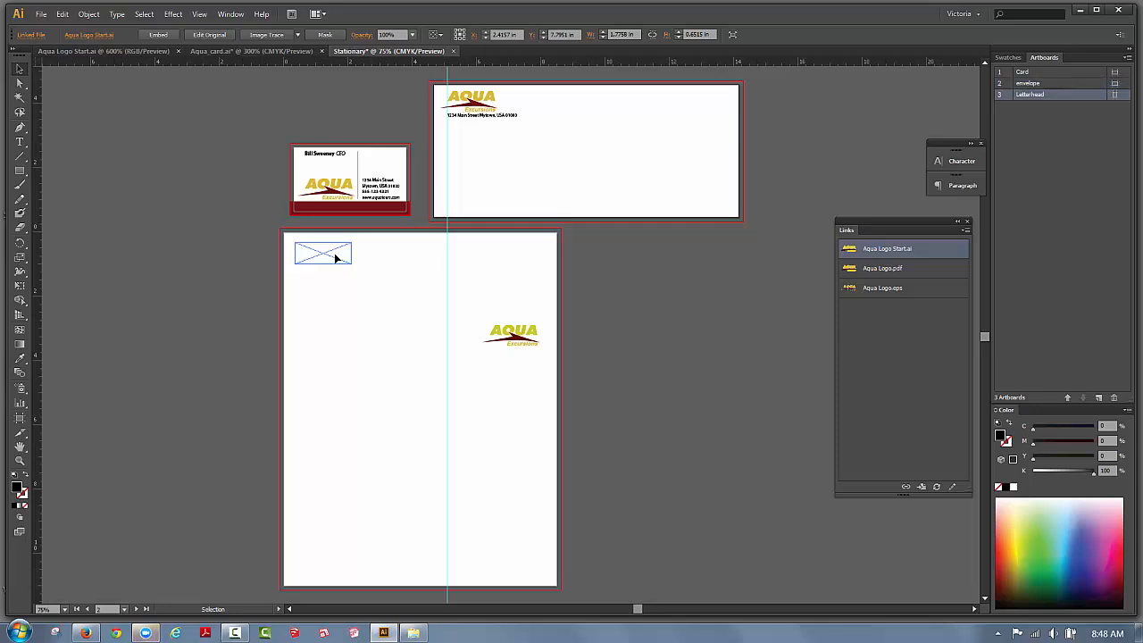
Copy the business card's address text together with its divider line.
{"action": "left_click", "coordinate": [175, 192]}
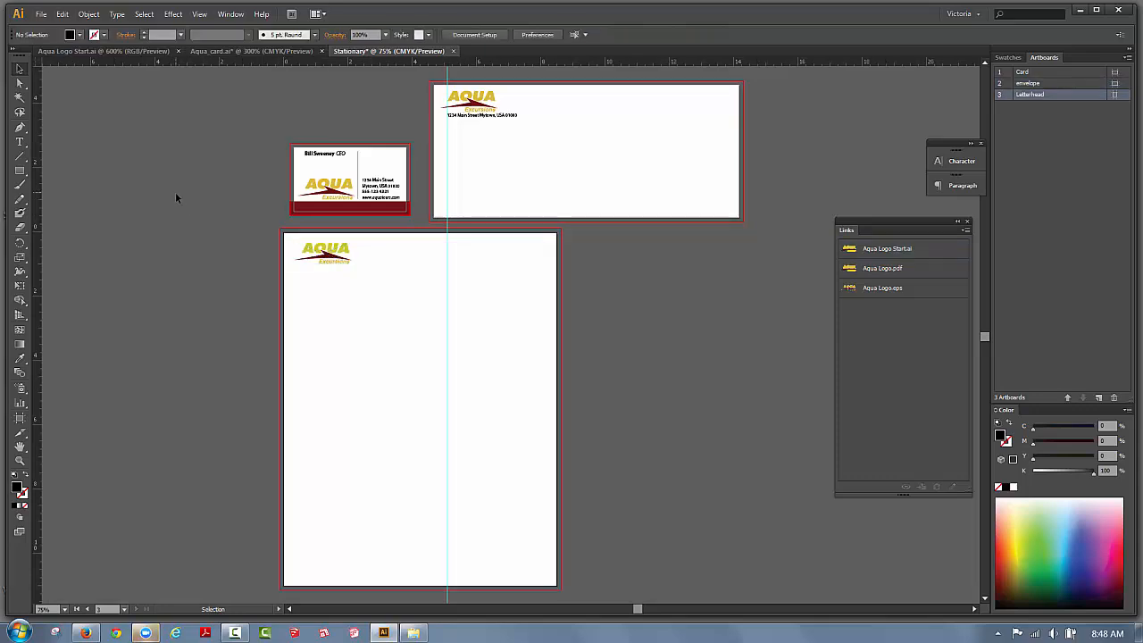
{"action": "left_click", "coordinate": [393, 189]}
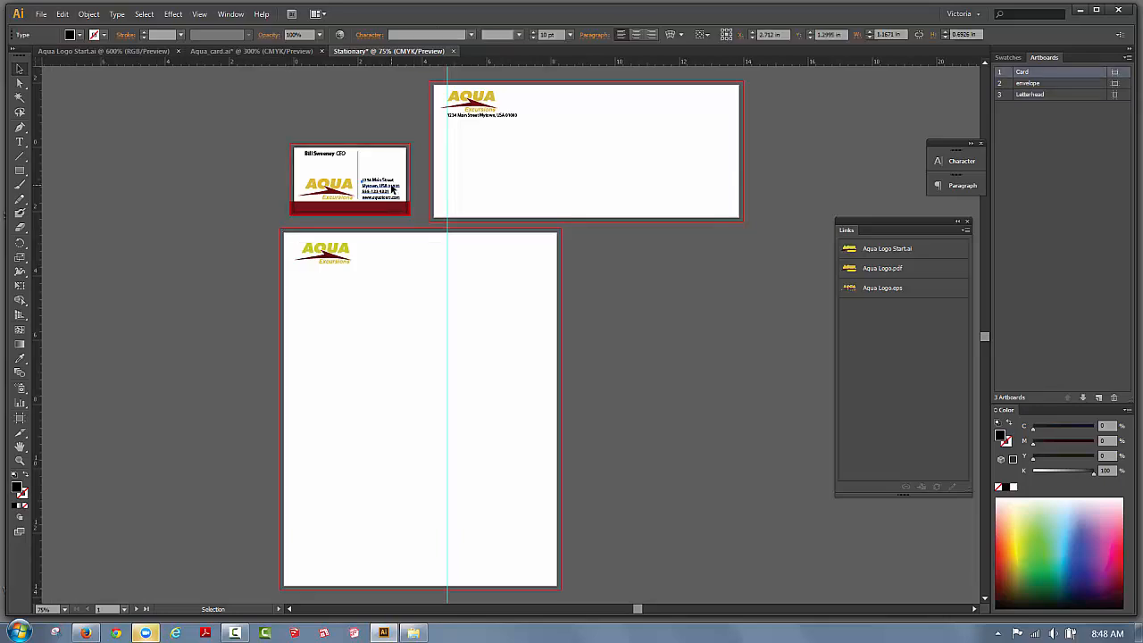
{"action": "left_click", "coordinate": [62, 14]}
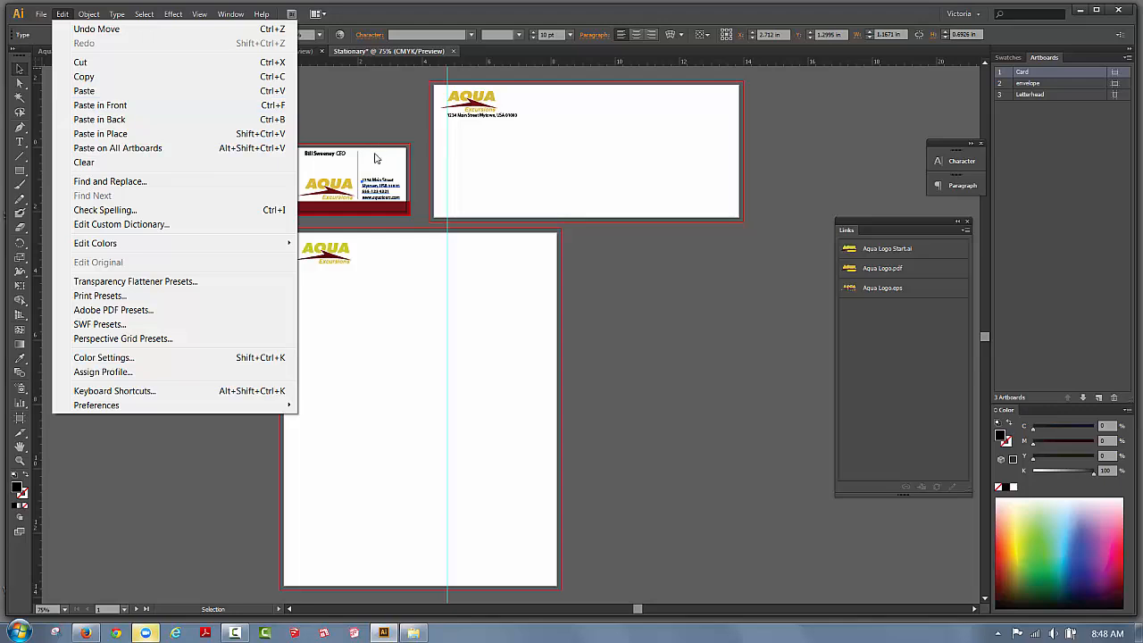
{"action": "left_click", "coordinate": [373, 110]}
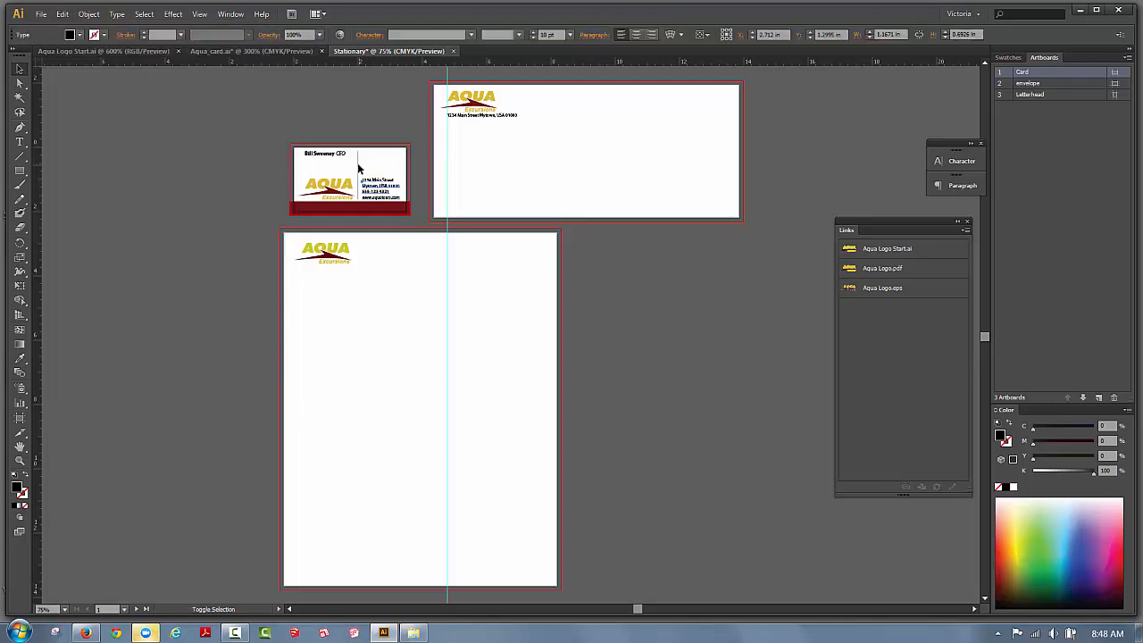
{"action": "left_click", "coordinate": [358, 168], "text": "shift"}
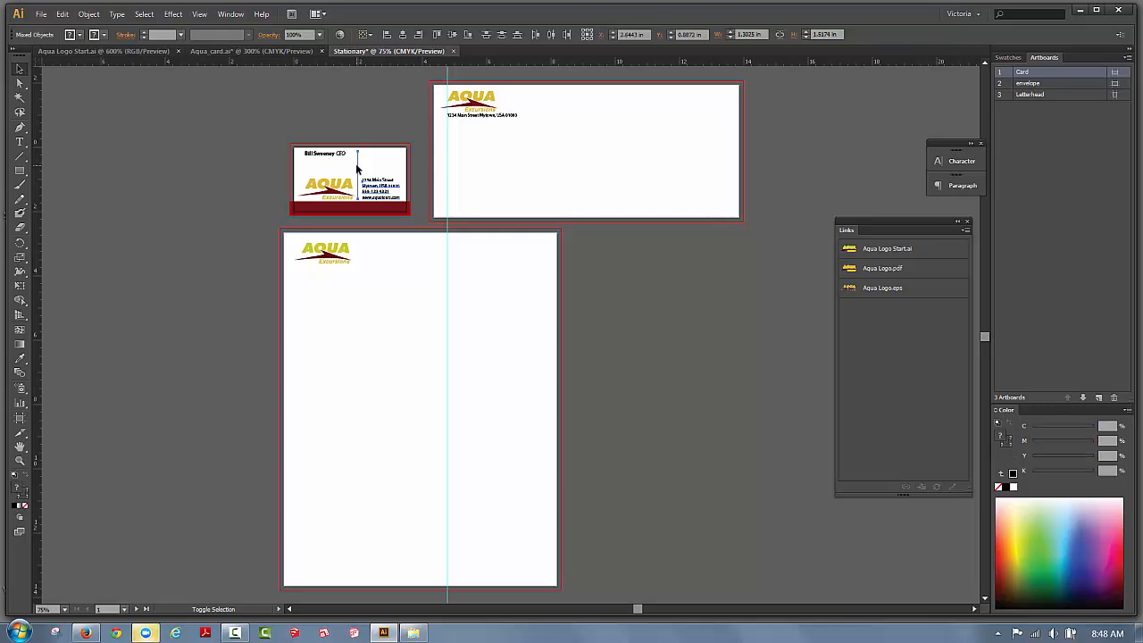
{"action": "left_click", "coordinate": [62, 14]}
{"action": "left_click", "coordinate": [83, 76]}
Paste the address block and line onto the letterhead, right beside the logo.
{"action": "left_click", "coordinate": [429, 309]}
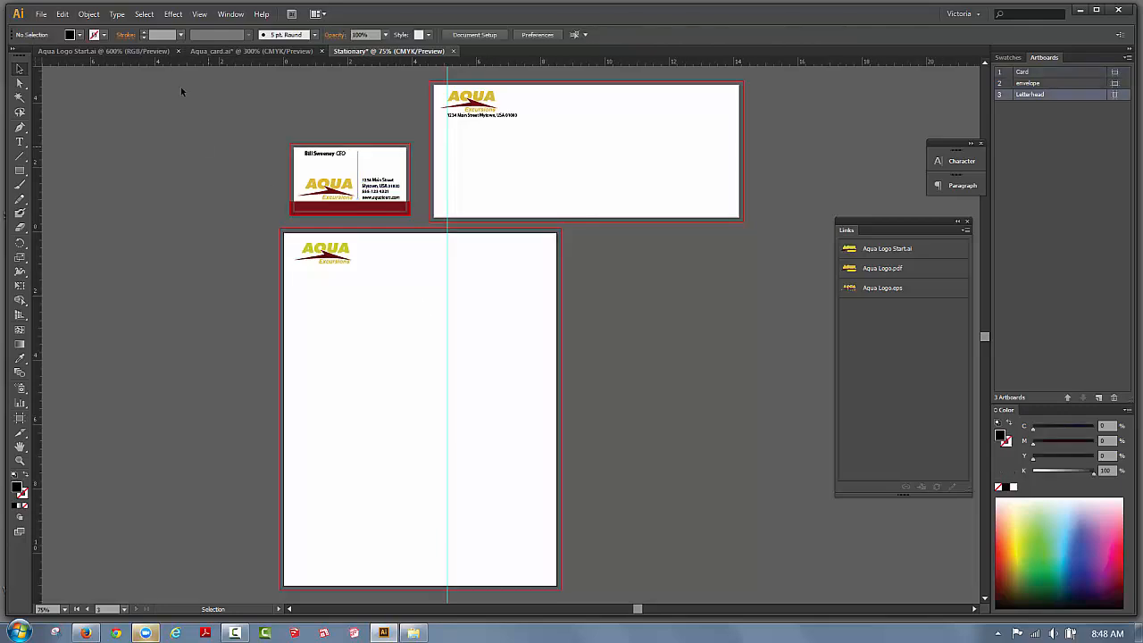
{"action": "left_click", "coordinate": [62, 13]}
{"action": "left_click", "coordinate": [80, 89]}
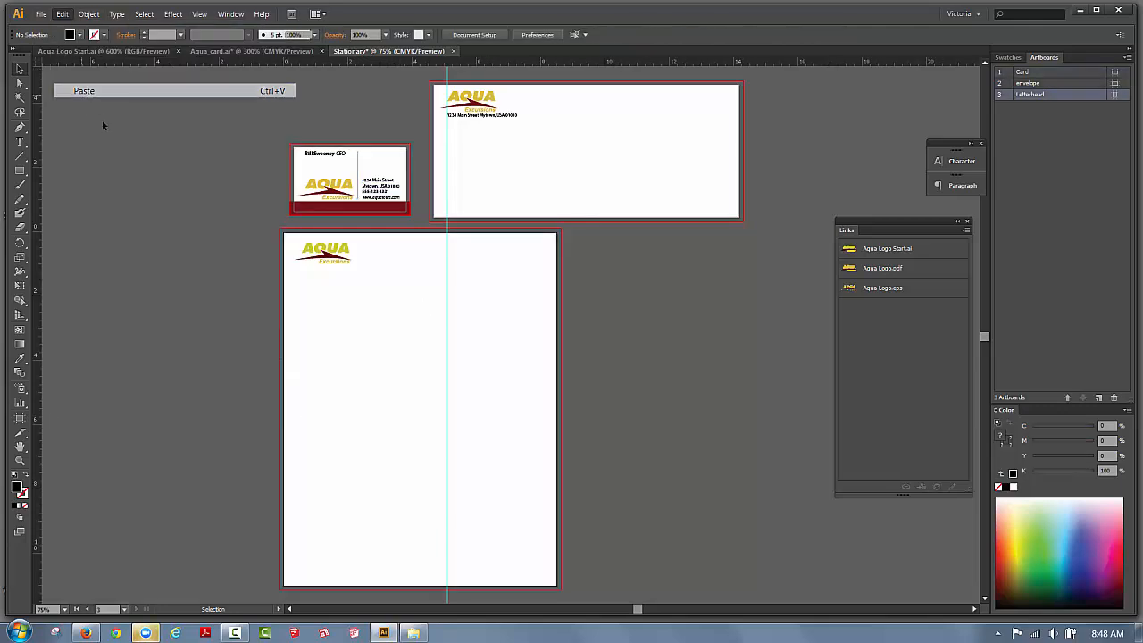
{"action": "left_click_drag", "start_coordinate": [522, 358], "coordinate": [386, 265]}
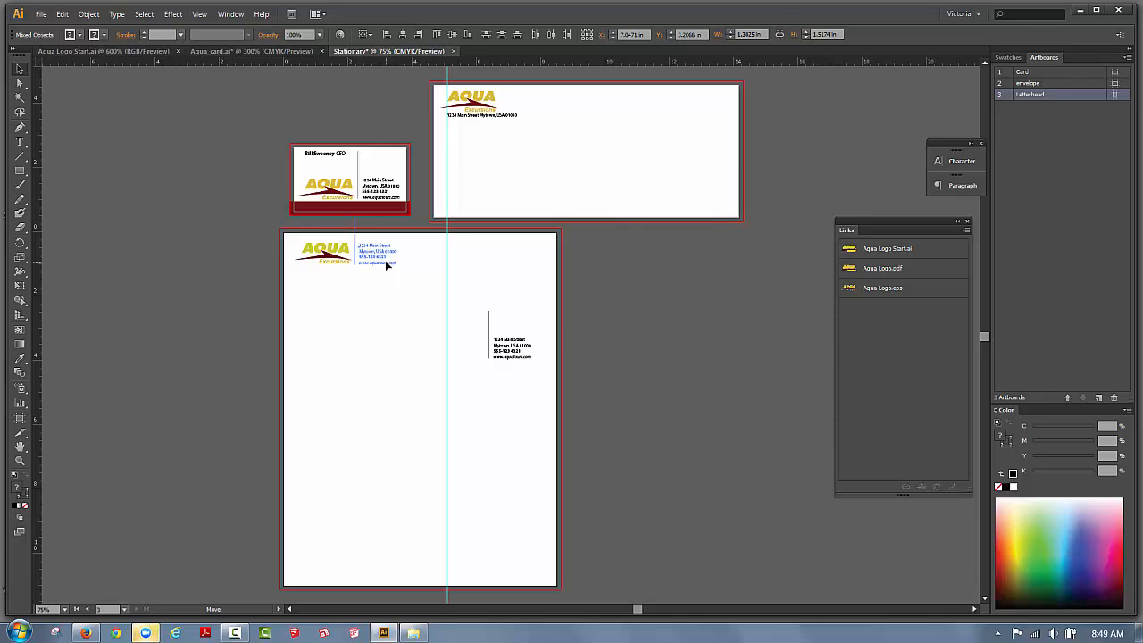
{"action": "left_click_drag", "start_coordinate": [385, 263], "coordinate": [386, 263]}
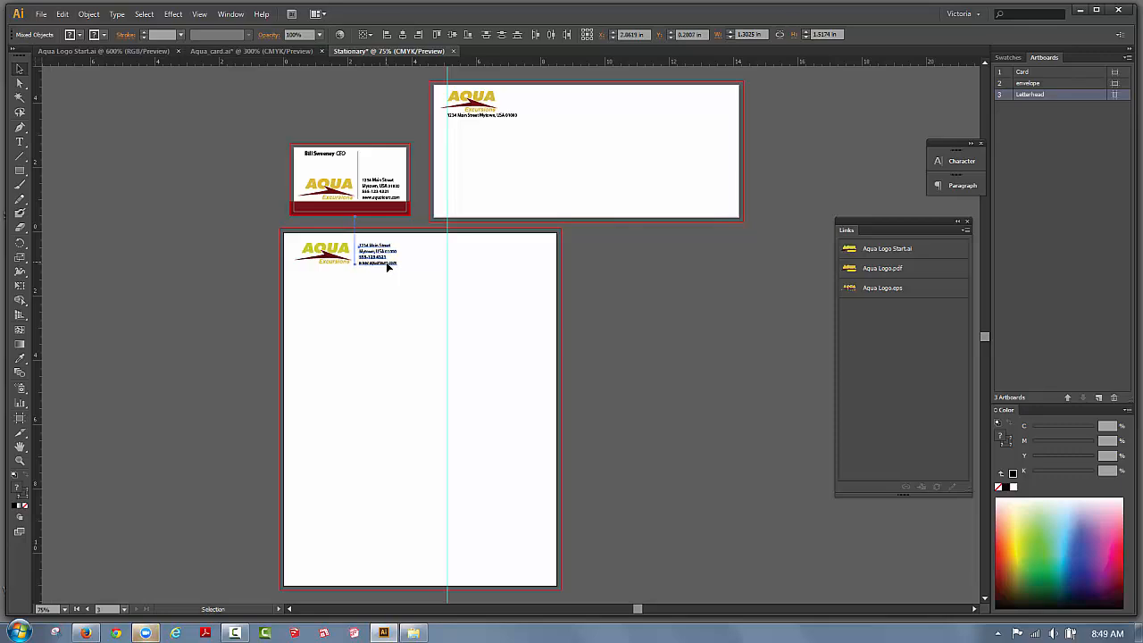
{"action": "left_click", "coordinate": [20, 460]}
{"action": "left_click_drag", "start_coordinate": [284, 230], "coordinate": [479, 339]}
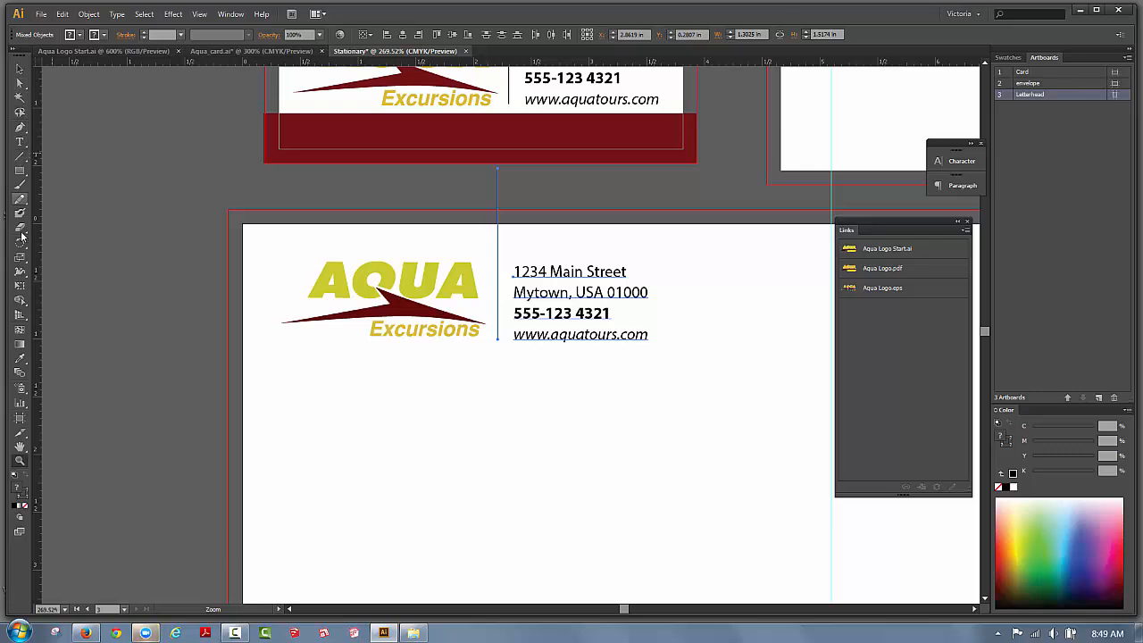
Shorten the letterhead's vertical divider line from the top to match the logo's height.
{"action": "left_click", "coordinate": [22, 69]}
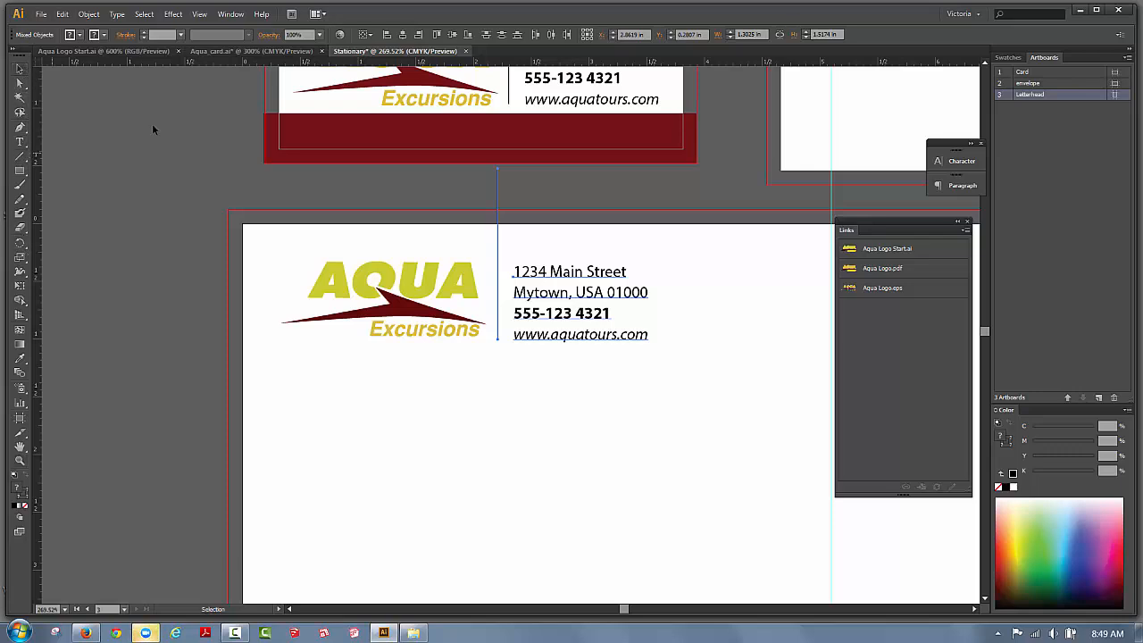
{"action": "left_click", "coordinate": [429, 189]}
{"action": "left_click", "coordinate": [497, 185]}
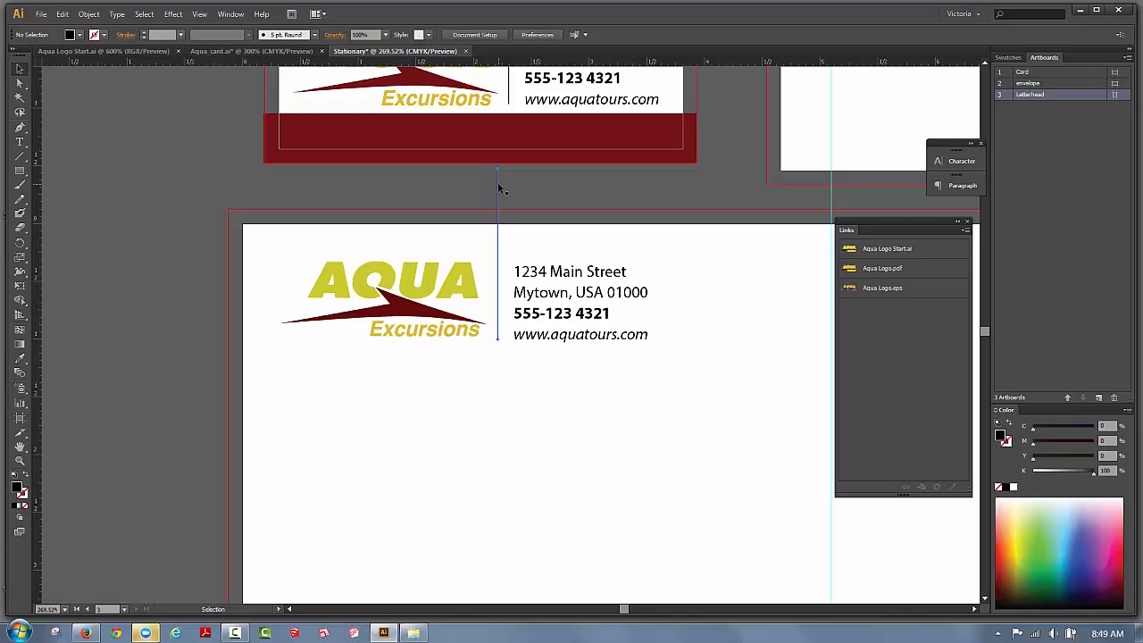
{"action": "left_click", "coordinate": [19, 285]}
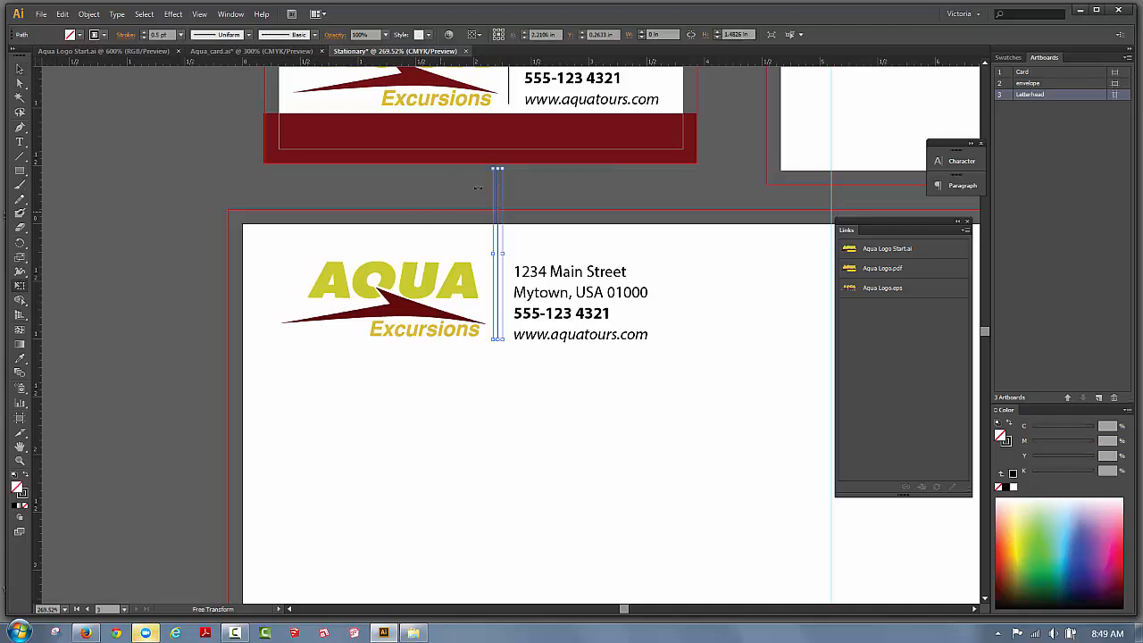
{"action": "left_click_drag", "start_coordinate": [498, 168], "coordinate": [499, 255]}
{"action": "left_click_drag", "start_coordinate": [500, 259], "coordinate": [499, 259]}
{"action": "left_click", "coordinate": [20, 68]}
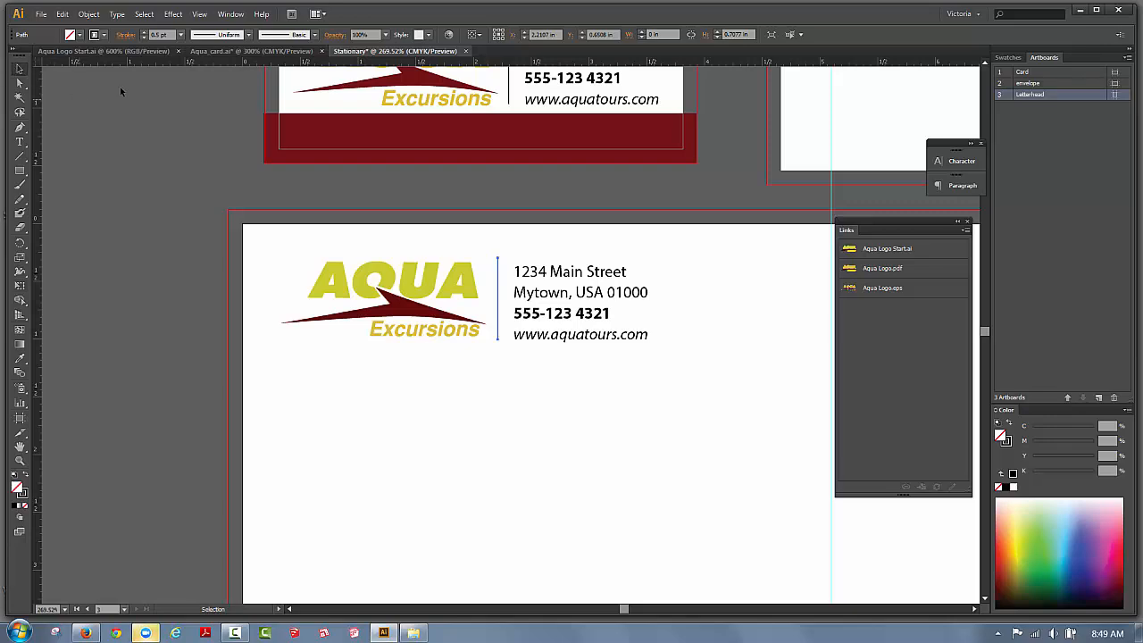
{"action": "left_click", "coordinate": [121, 92]}
{"action": "left_click", "coordinate": [199, 14]}
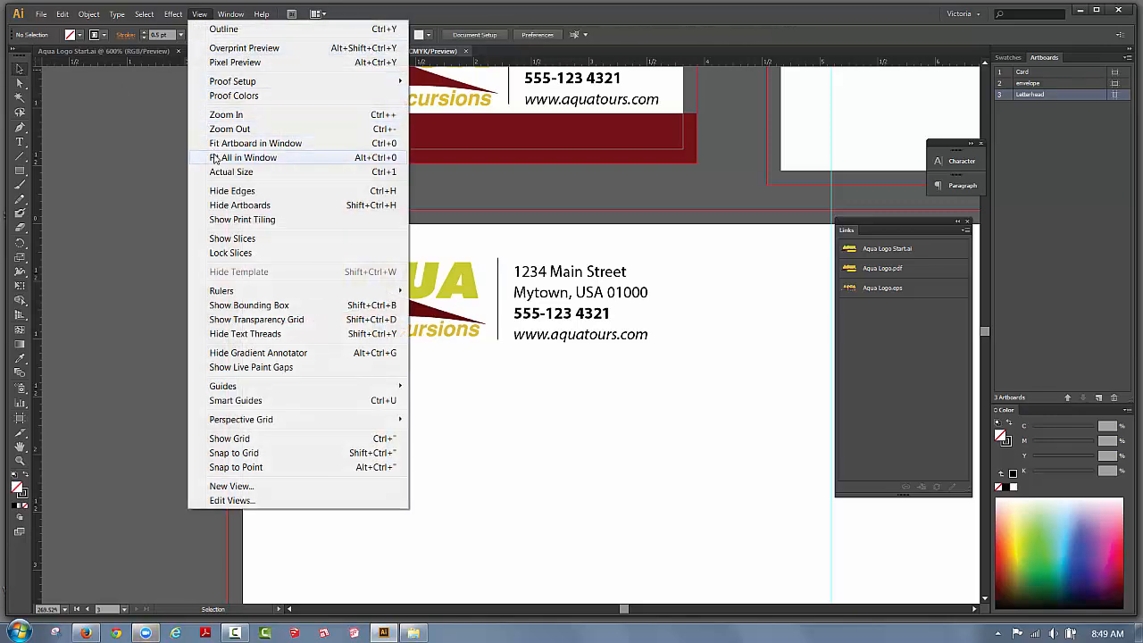
{"action": "left_click", "coordinate": [215, 157]}
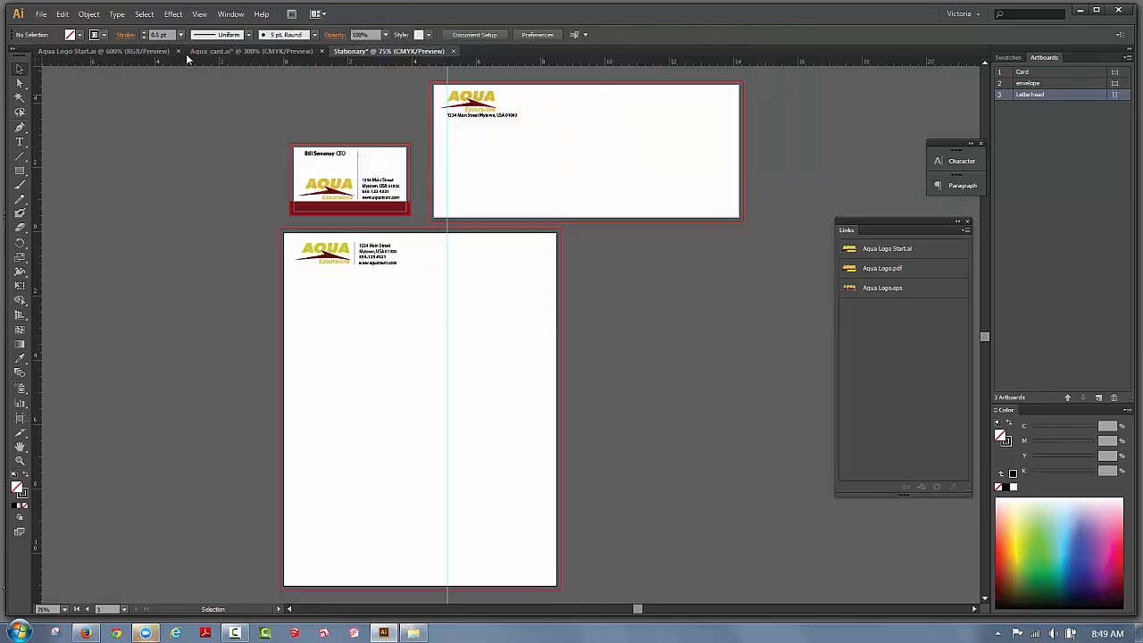
Clear all guides from the document.
{"action": "left_click", "coordinate": [199, 14]}
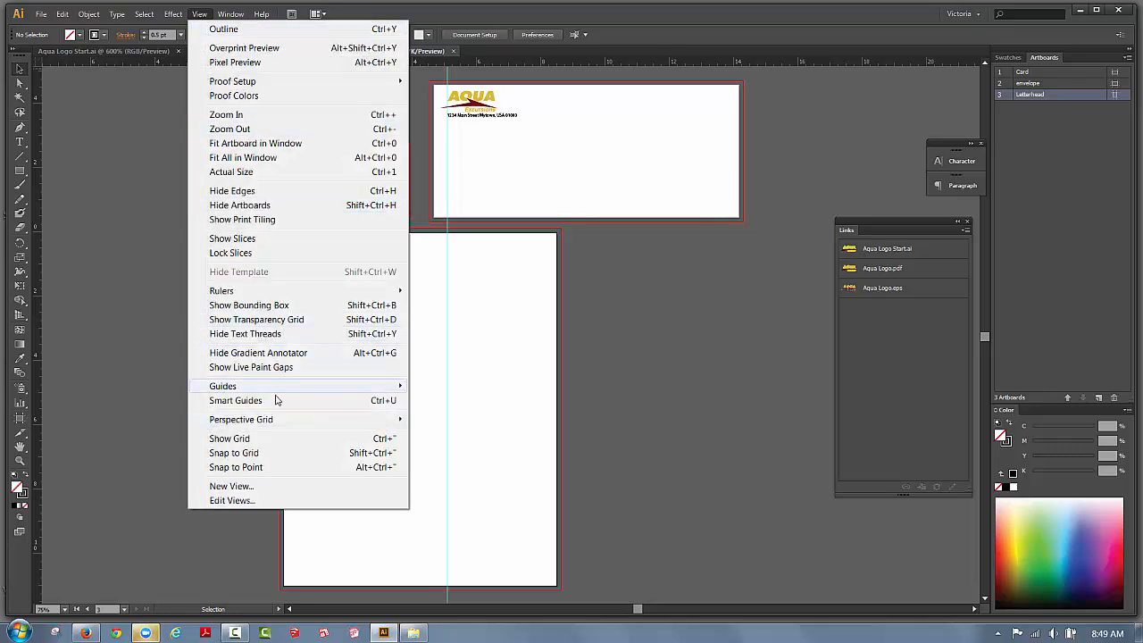
{"action": "mouse_move", "coordinate": [357, 385]}
{"action": "left_click", "coordinate": [502, 440]}
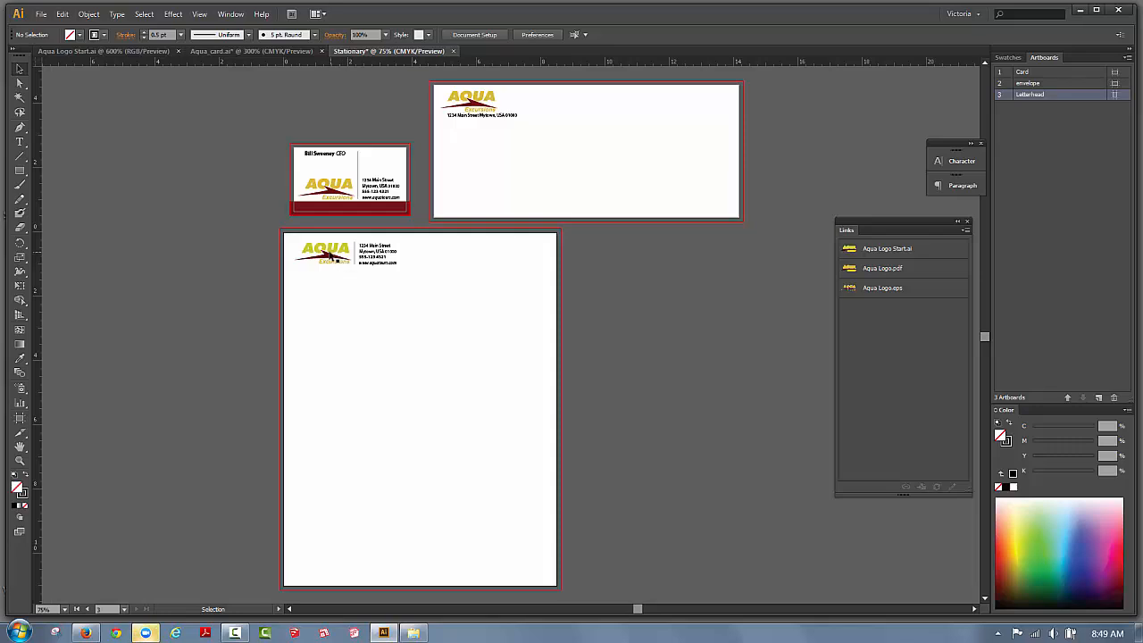
Nudge the letterhead's logo and address block two steps left.
{"action": "left_click_drag", "start_coordinate": [293, 237], "coordinate": [408, 266]}
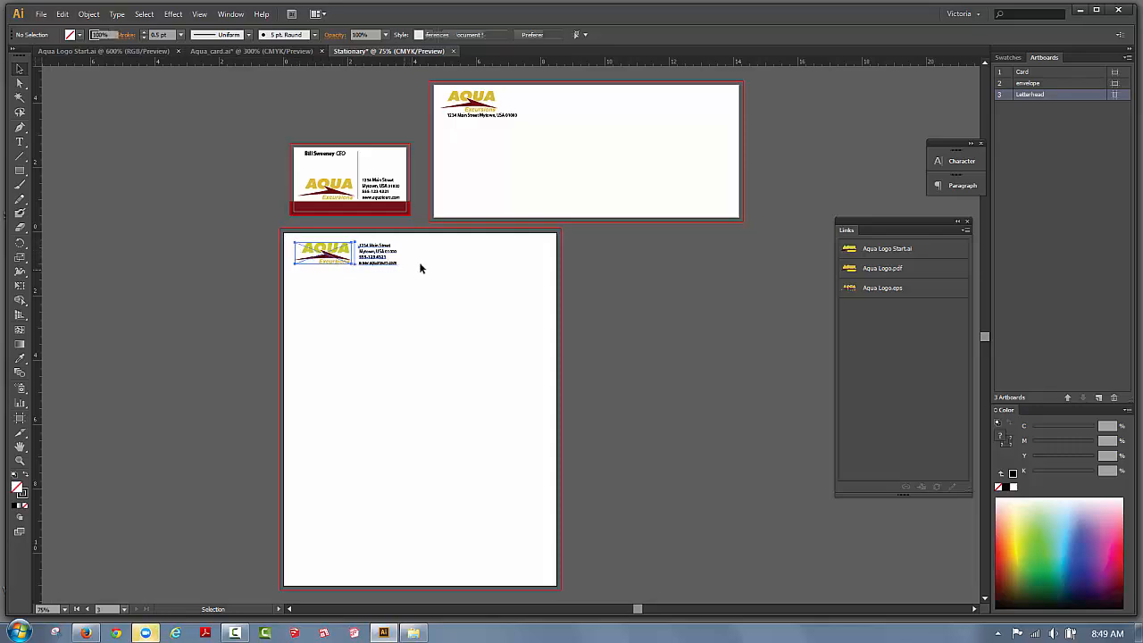
{"action": "key", "text": "Left"}
{"action": "key", "text": "Left"}
{"action": "key", "text": "Left"}
{"action": "key", "text": "Left"}
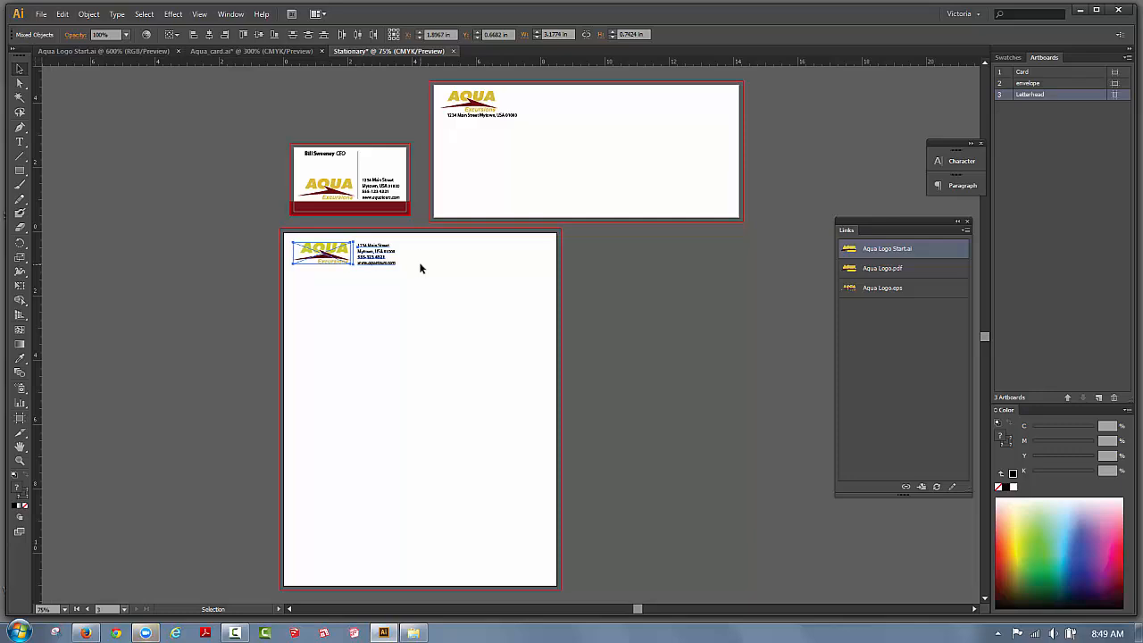
{"action": "key", "text": "Left"}
{"action": "key", "text": "Left"}
{"action": "key", "text": "Left"}
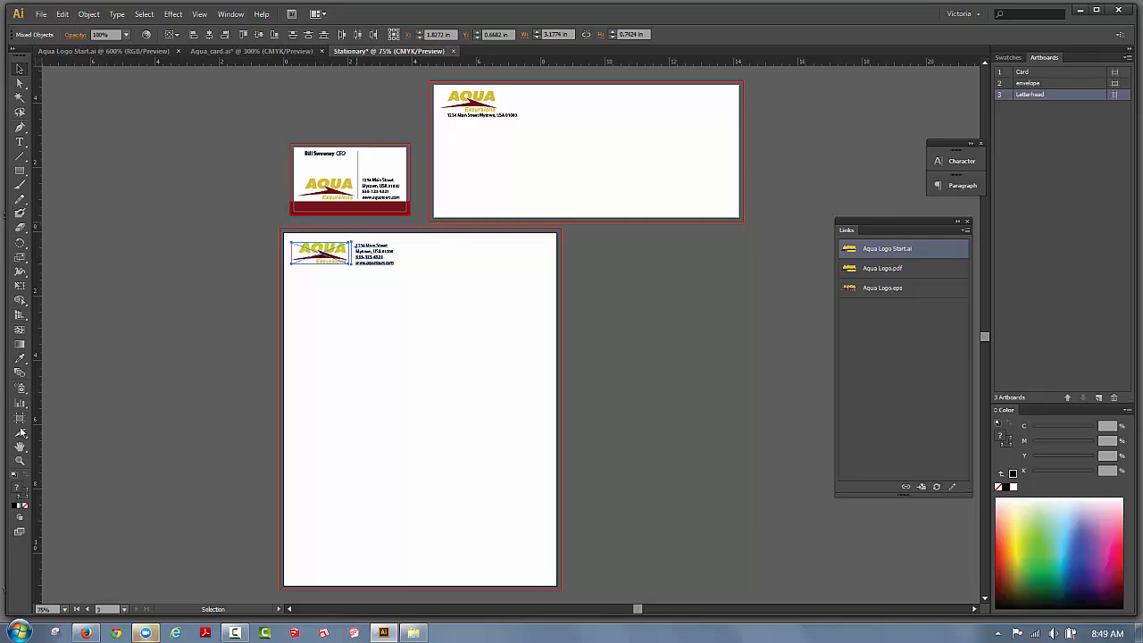
{"action": "left_click", "coordinate": [114, 161]}
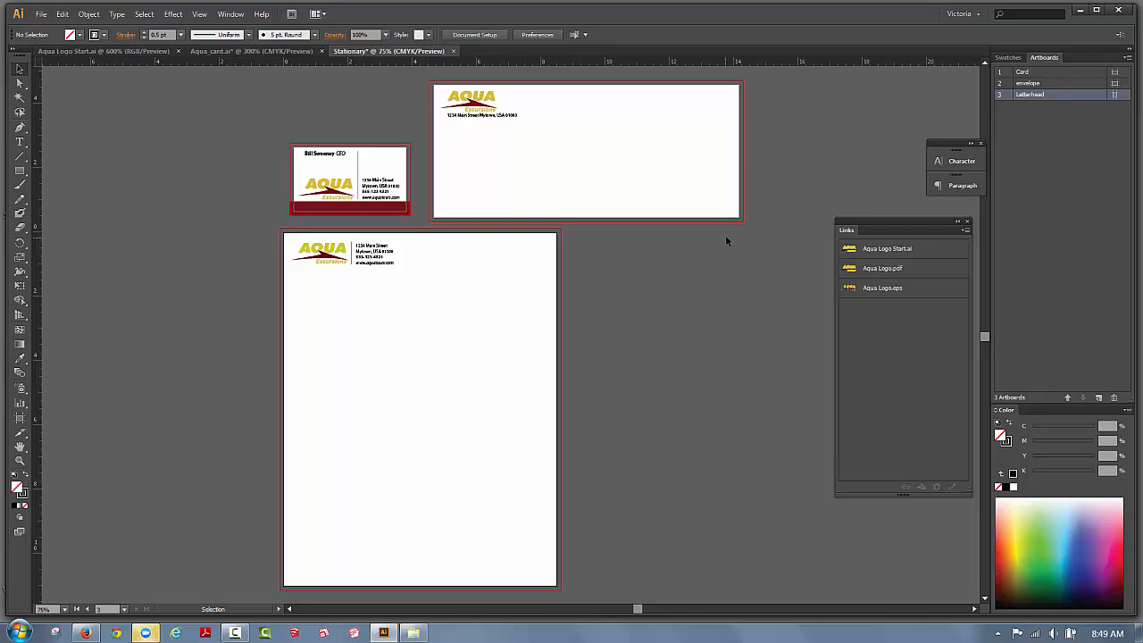
{"action": "left_click_drag", "start_coordinate": [855, 225], "coordinate": [796, 230]}
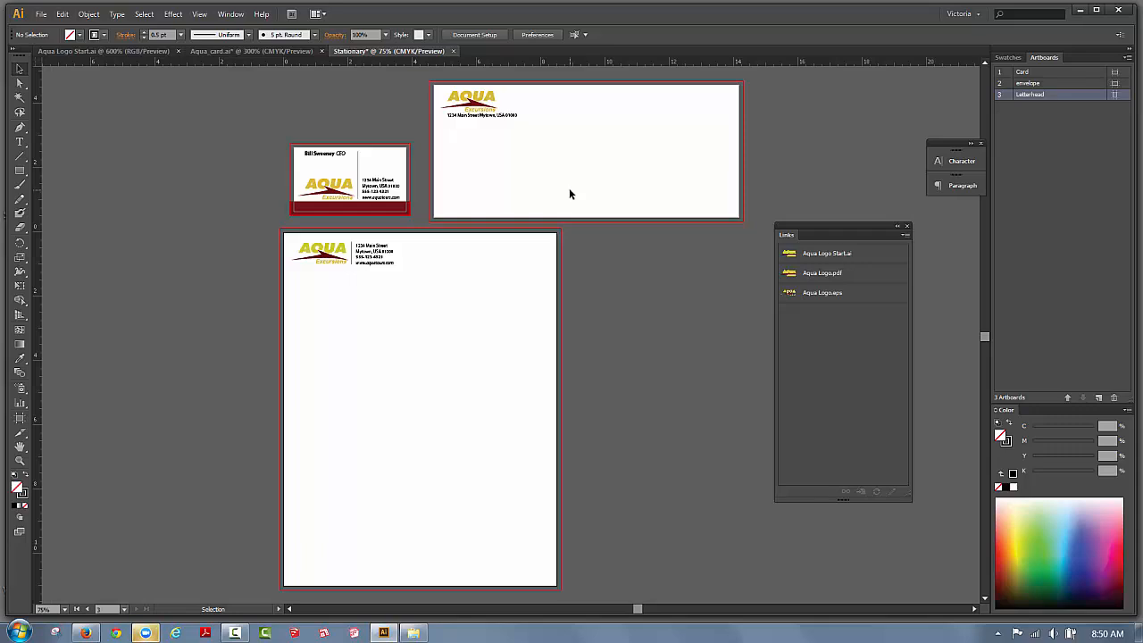
Save a copy in Adobe PDF format, trimming ' copy' so it is named Stationary.pdf.
{"action": "left_click", "coordinate": [41, 15]}
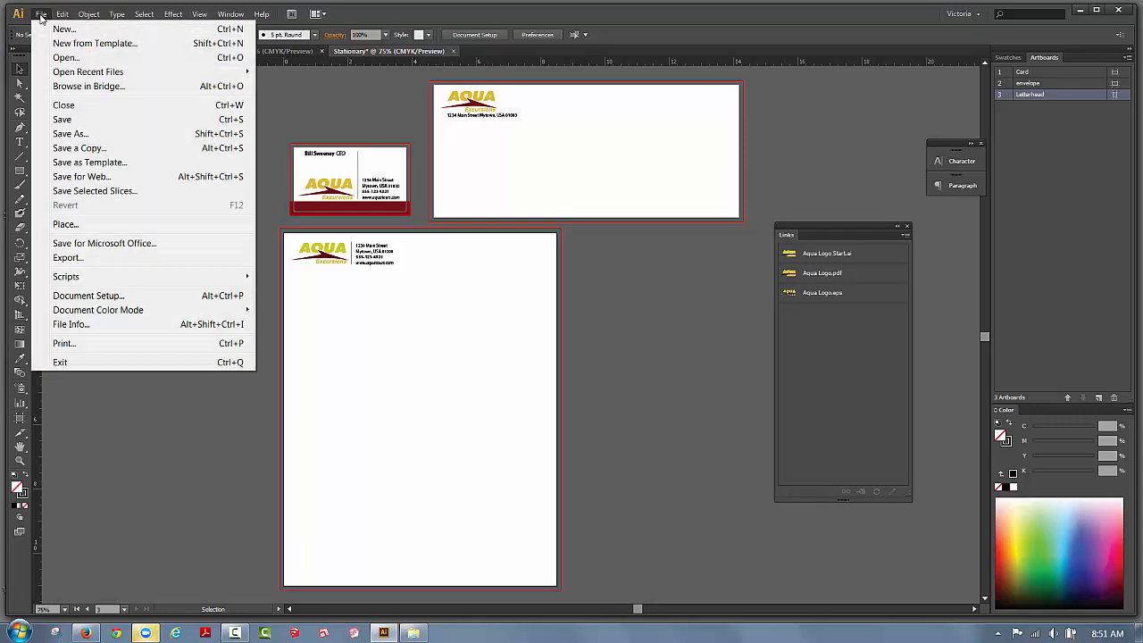
{"action": "left_click", "coordinate": [80, 148]}
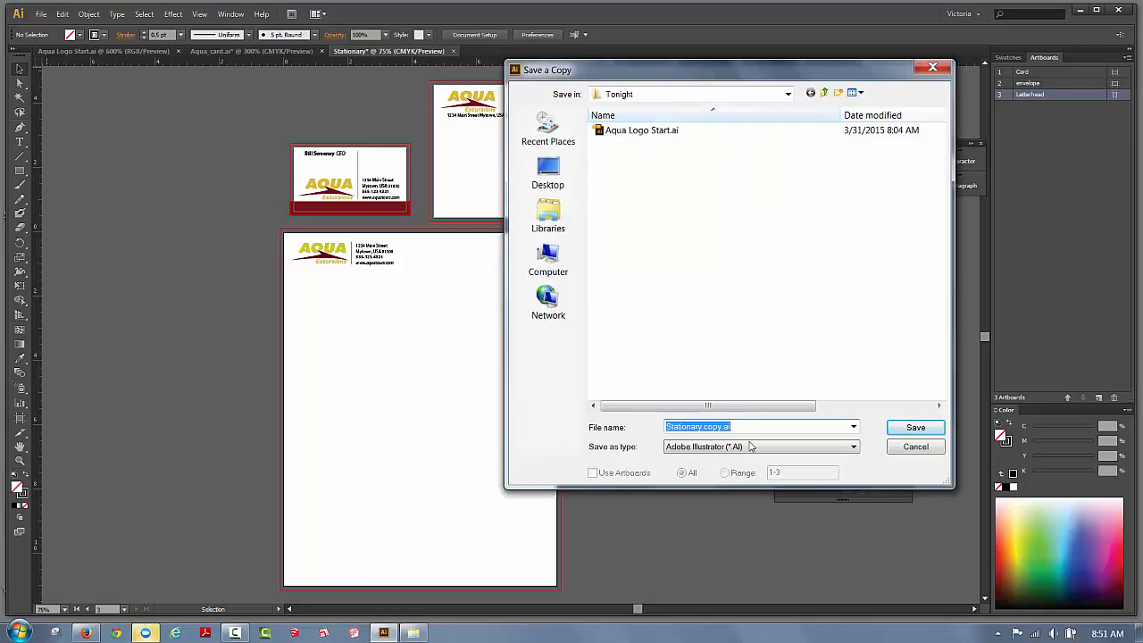
{"action": "left_click", "coordinate": [710, 448]}
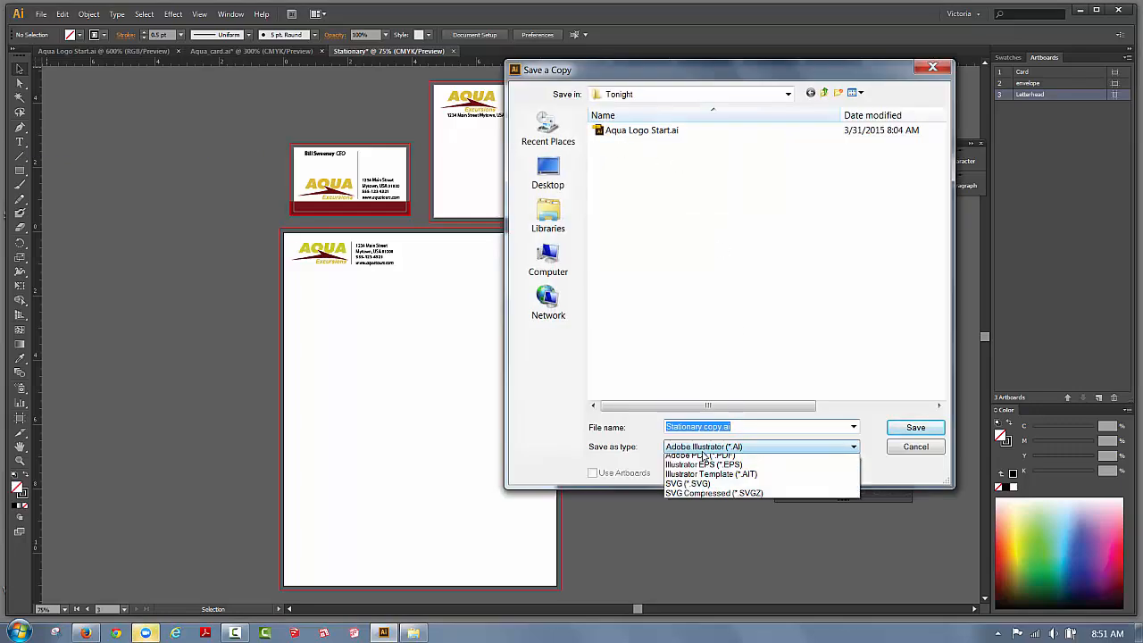
{"action": "left_click", "coordinate": [705, 475]}
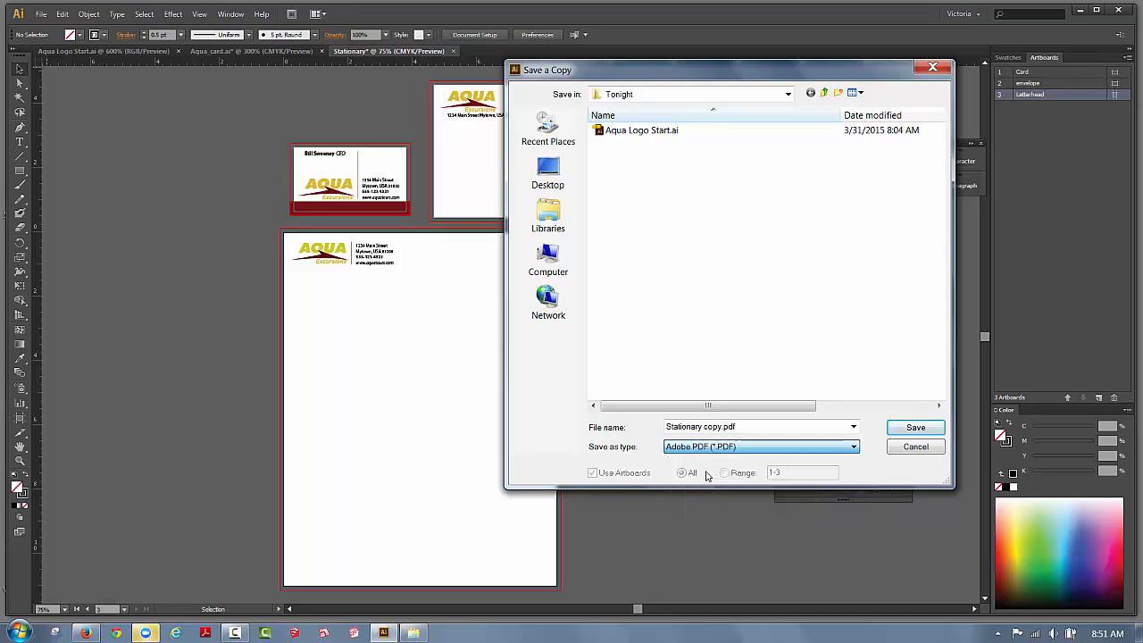
{"action": "left_click", "coordinate": [723, 427]}
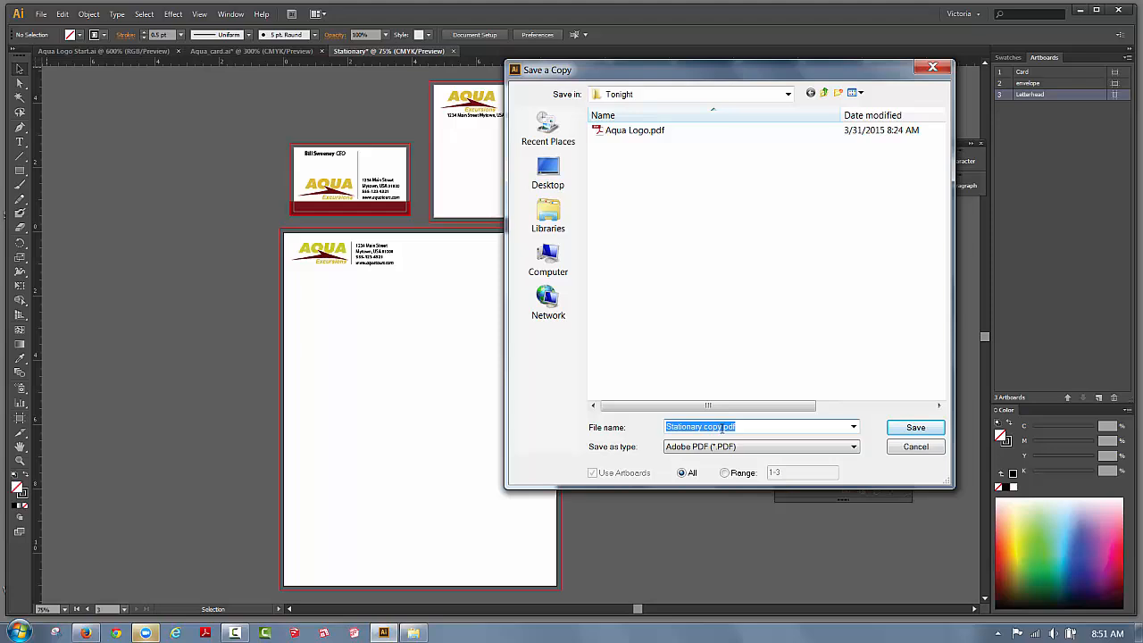
{"action": "left_click", "coordinate": [719, 427]}
{"action": "key", "text": "BackSpace"}
{"action": "key", "text": "BackSpace"}
{"action": "key", "text": "BackSpace"}
{"action": "key", "text": "BackSpace"}
{"action": "key", "text": "BackSpace"}
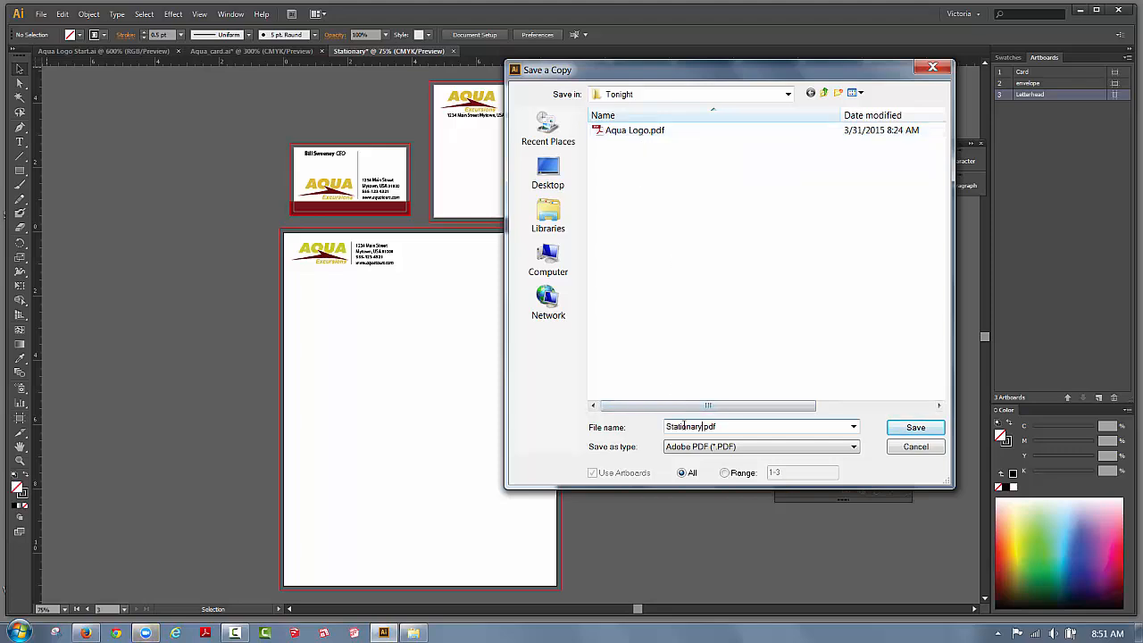
{"action": "left_click", "coordinate": [898, 432]}
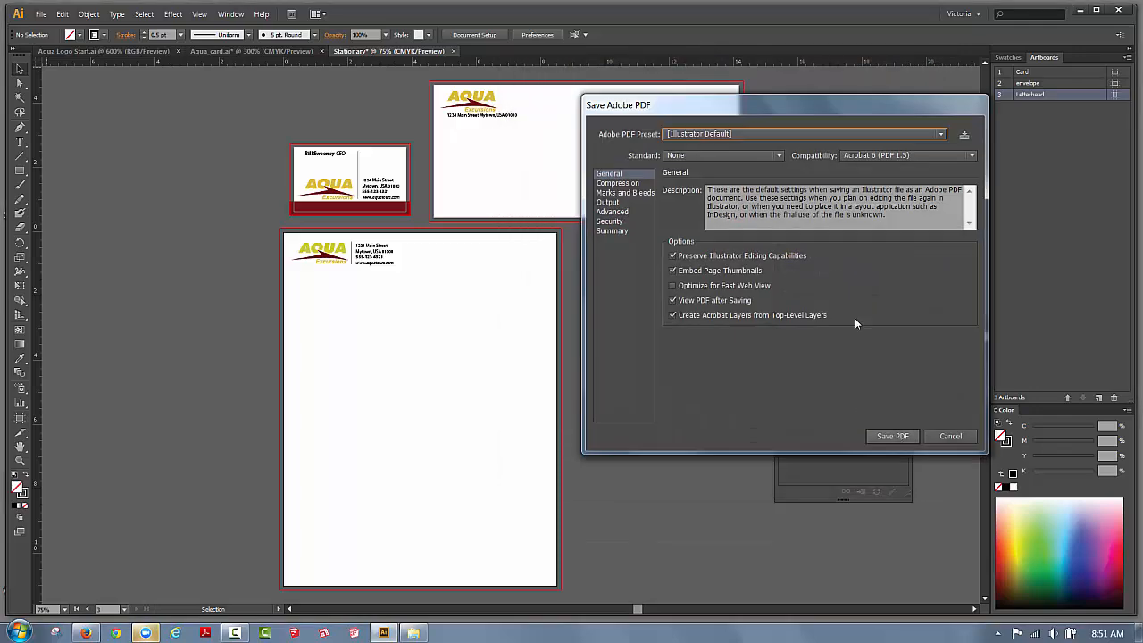
Move the Save Adobe PDF dialog aside and switch to its Marks and Bleeds page.
{"action": "left_click_drag", "start_coordinate": [704, 105], "coordinate": [647, 123]}
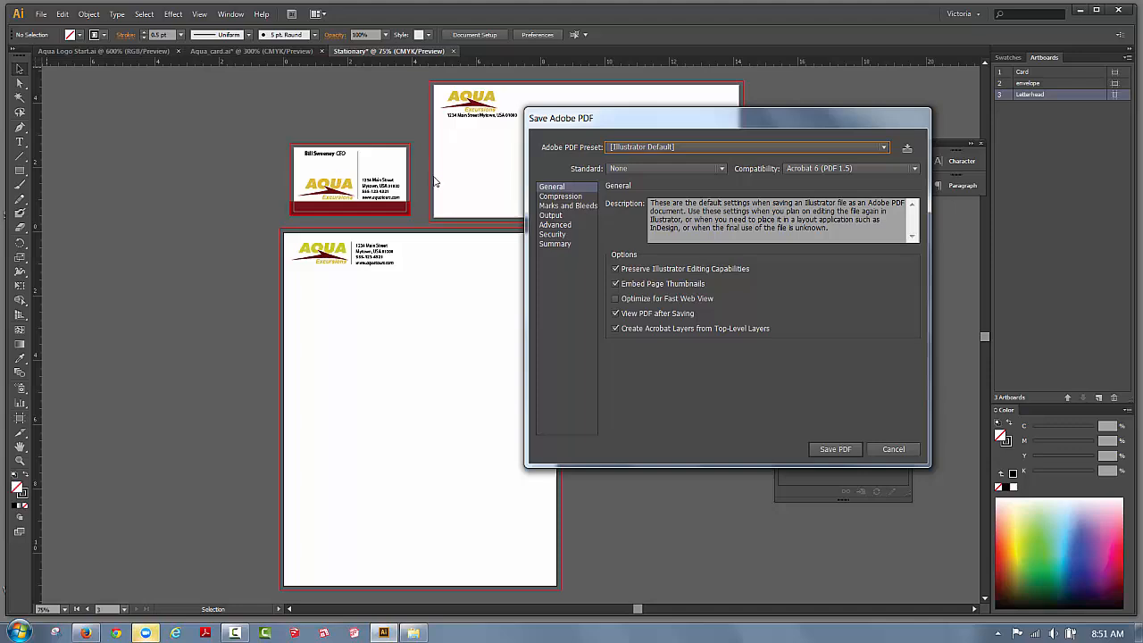
{"action": "left_click", "coordinate": [561, 206]}
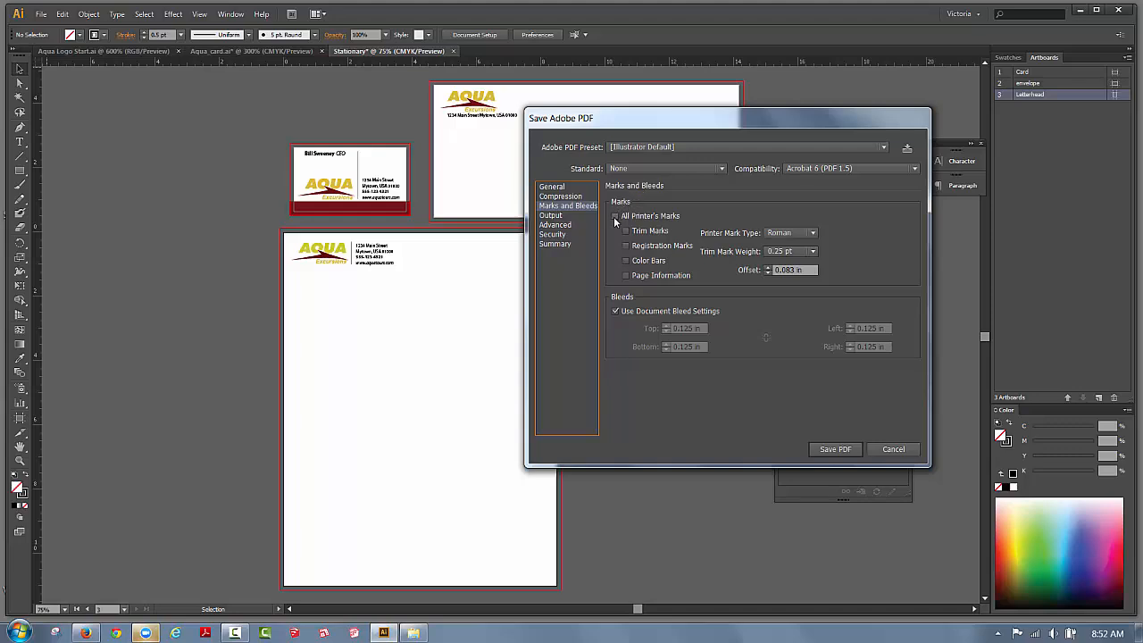
Enable all printer's marks except Color Bars and save Stationary.pdf.
{"action": "left_click", "coordinate": [615, 218]}
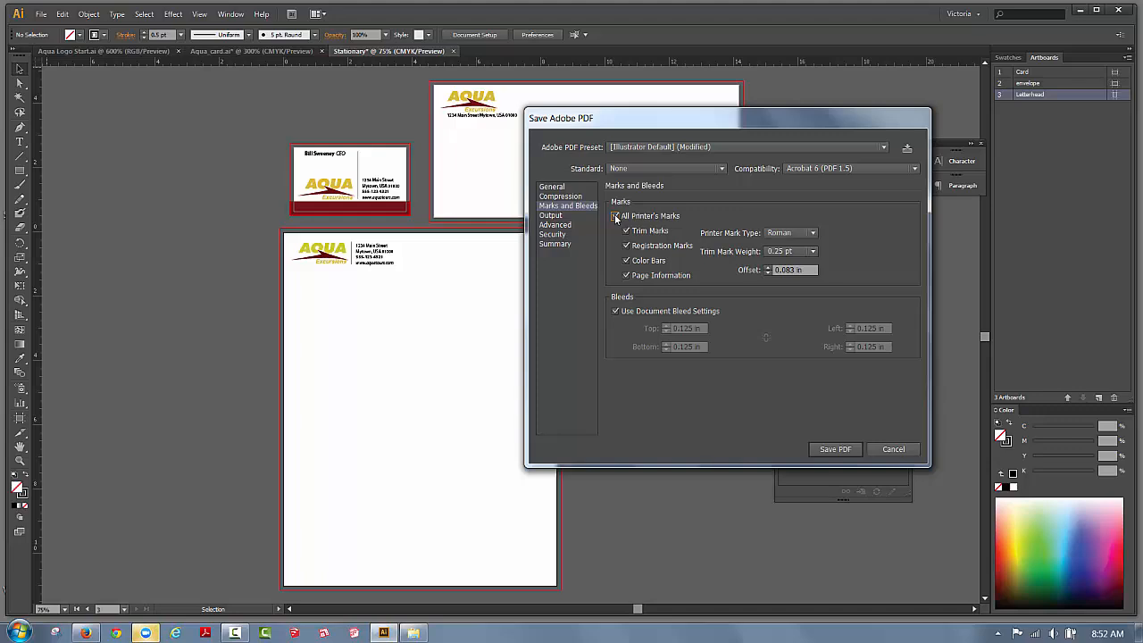
{"action": "left_click", "coordinate": [627, 260]}
{"action": "left_click", "coordinate": [834, 450]}
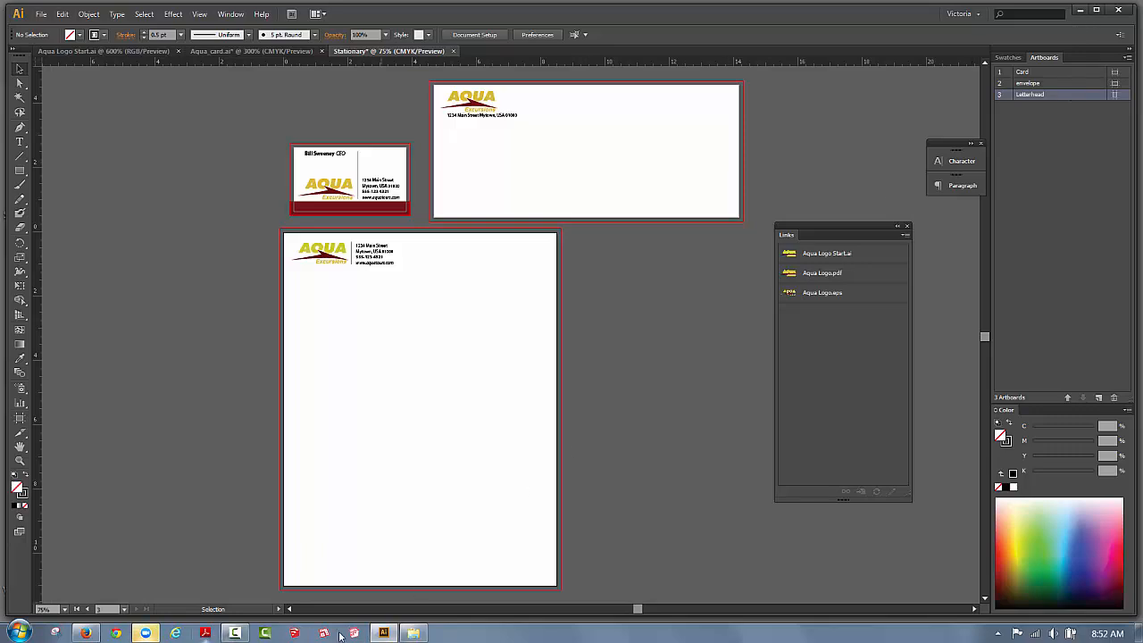
Launch Adobe Reader and drag Stationary.pdf into it from the Tonight folder in Explorer.
{"action": "left_click", "coordinate": [414, 635]}
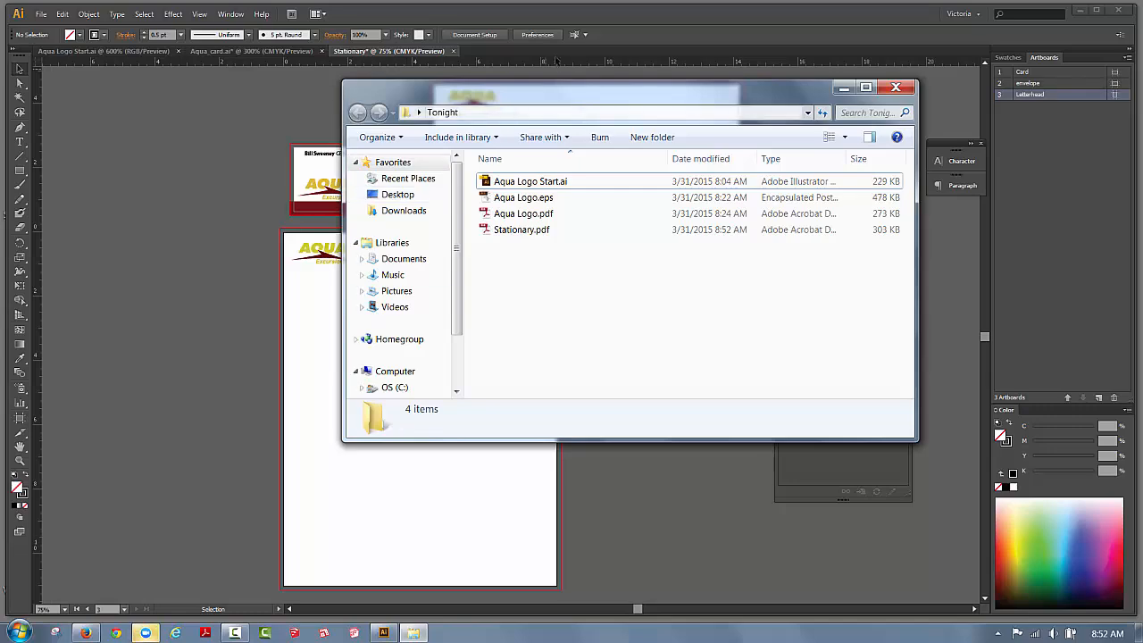
{"action": "left_click_drag", "start_coordinate": [563, 86], "coordinate": [757, 82]}
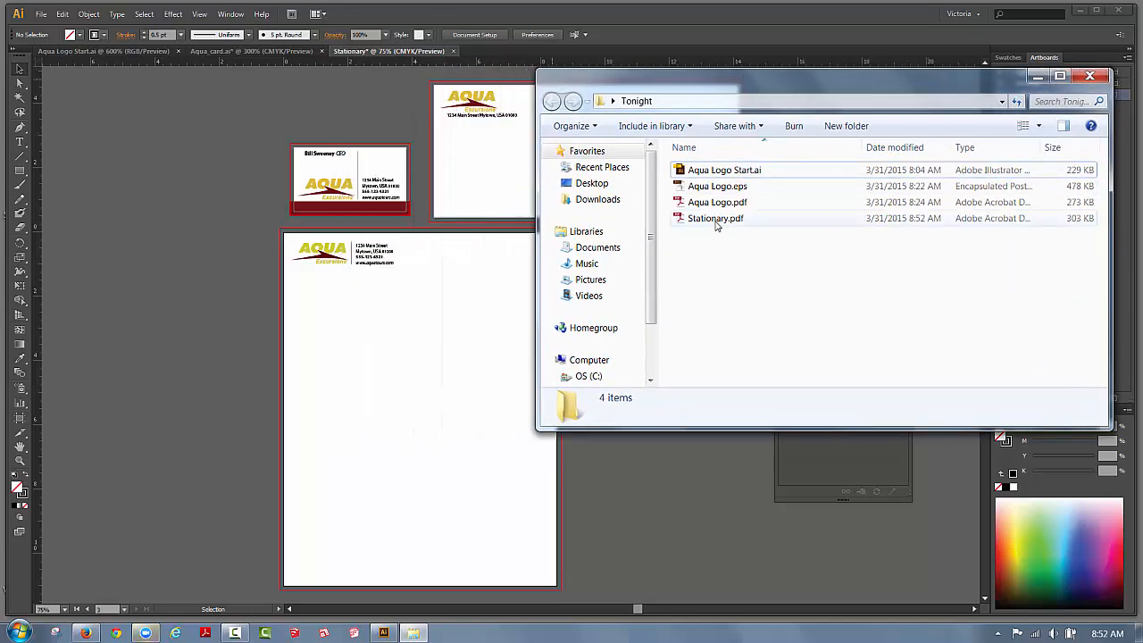
{"action": "left_click", "coordinate": [205, 634]}
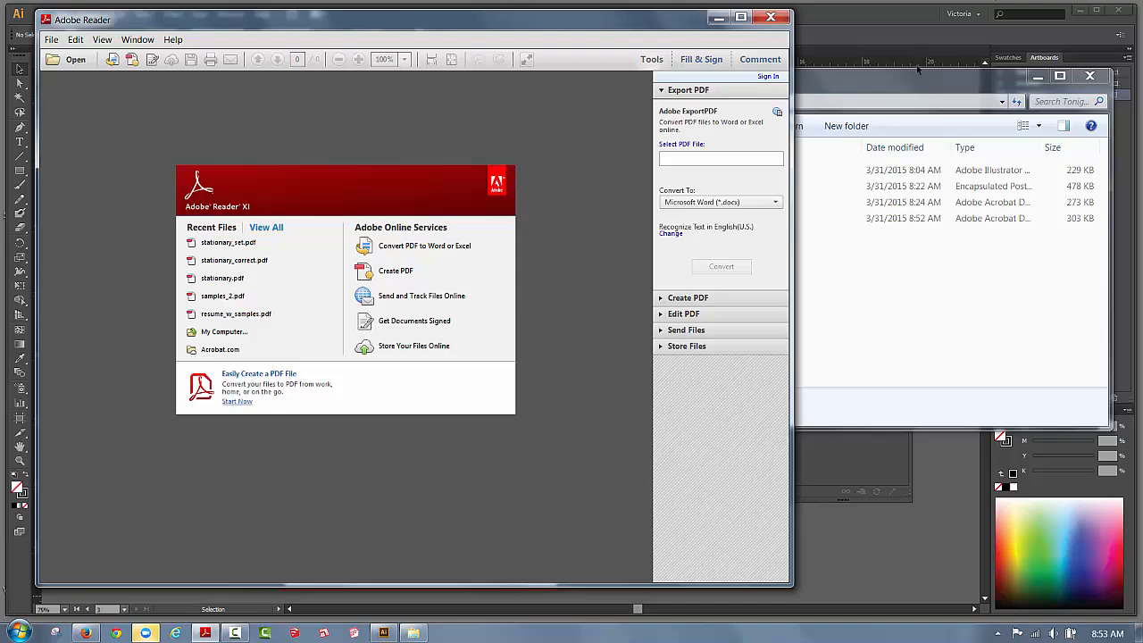
{"action": "left_click", "coordinate": [956, 76]}
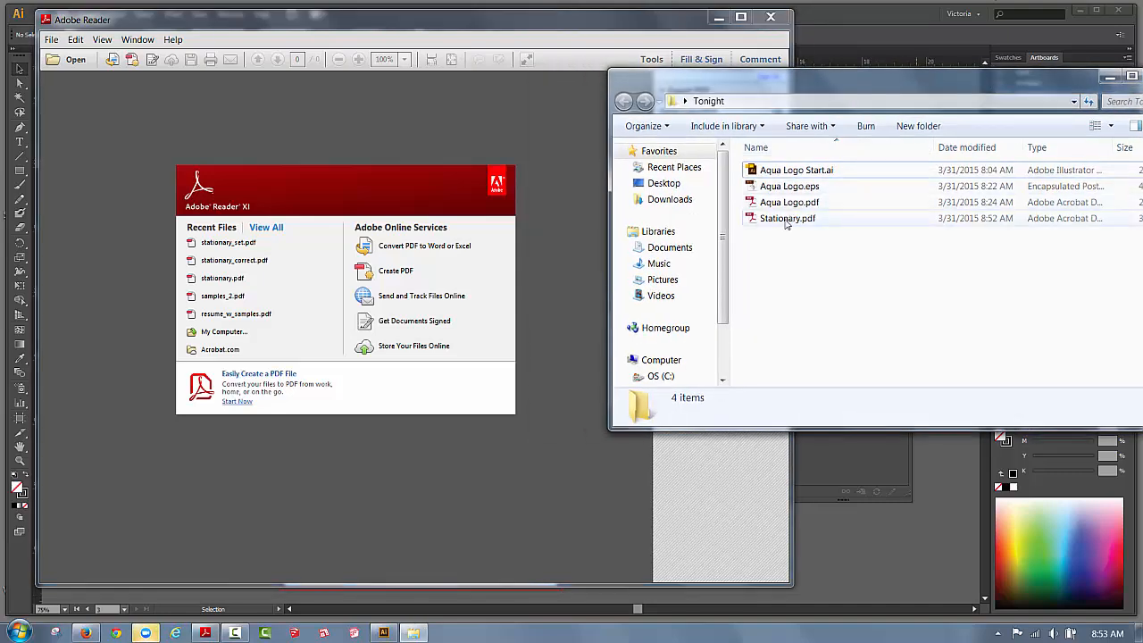
{"action": "left_click_drag", "start_coordinate": [791, 220], "coordinate": [362, 282]}
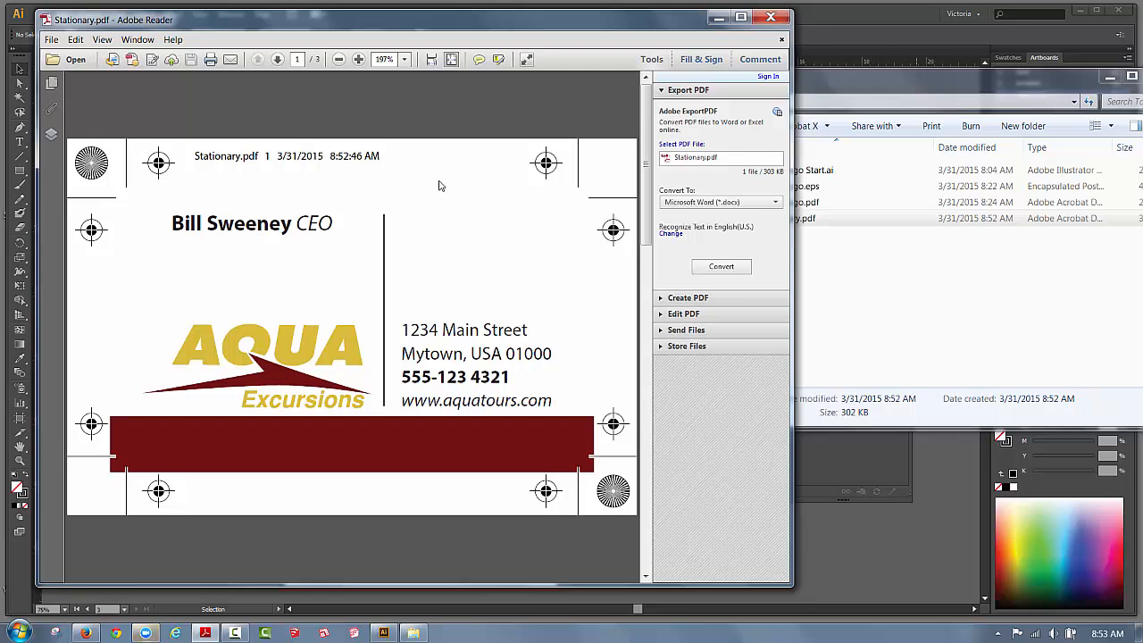
Highlight the card's page-information line, then page through envelope, letterhead and card thumbnails.
{"action": "left_click_drag", "start_coordinate": [382, 156], "coordinate": [228, 160]}
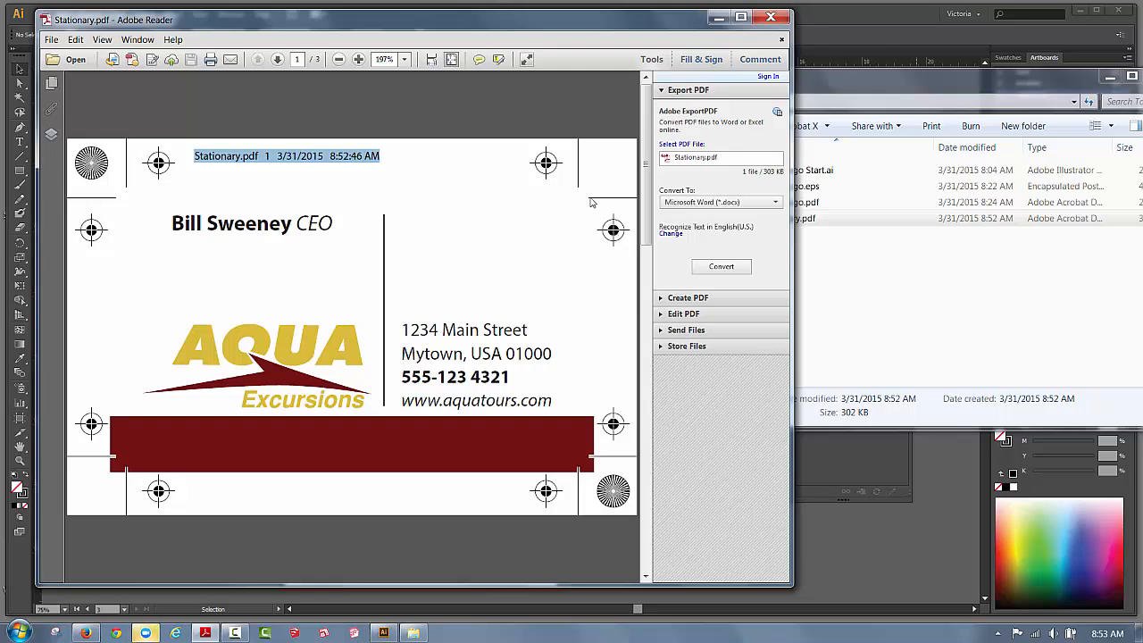
{"action": "left_click", "coordinate": [51, 83]}
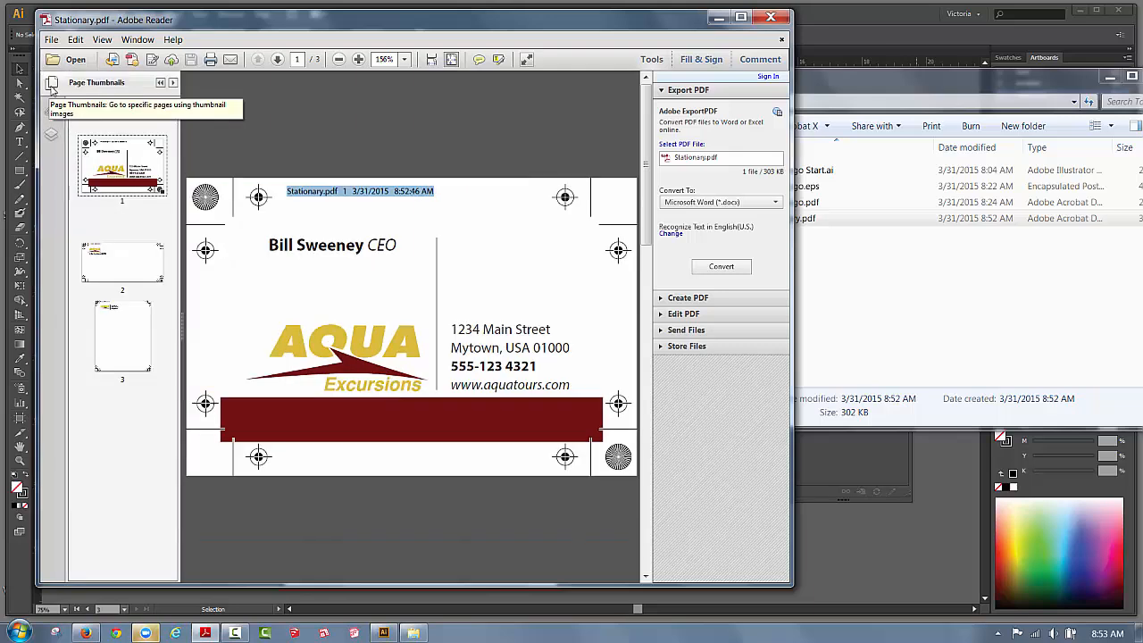
{"action": "left_click", "coordinate": [124, 268]}
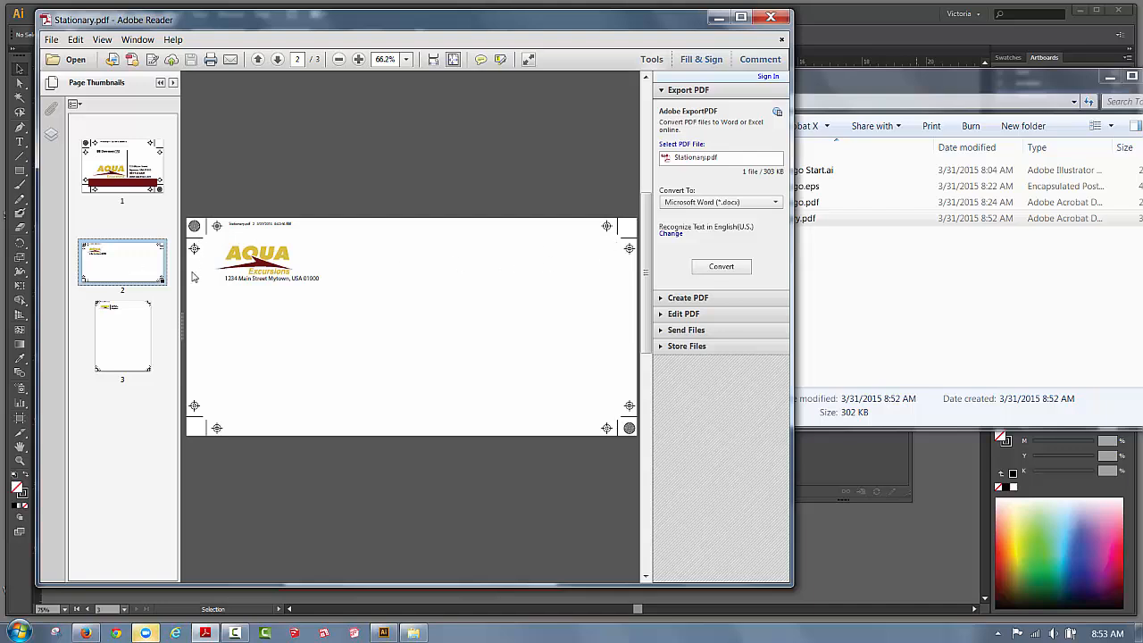
{"action": "left_click", "coordinate": [119, 348]}
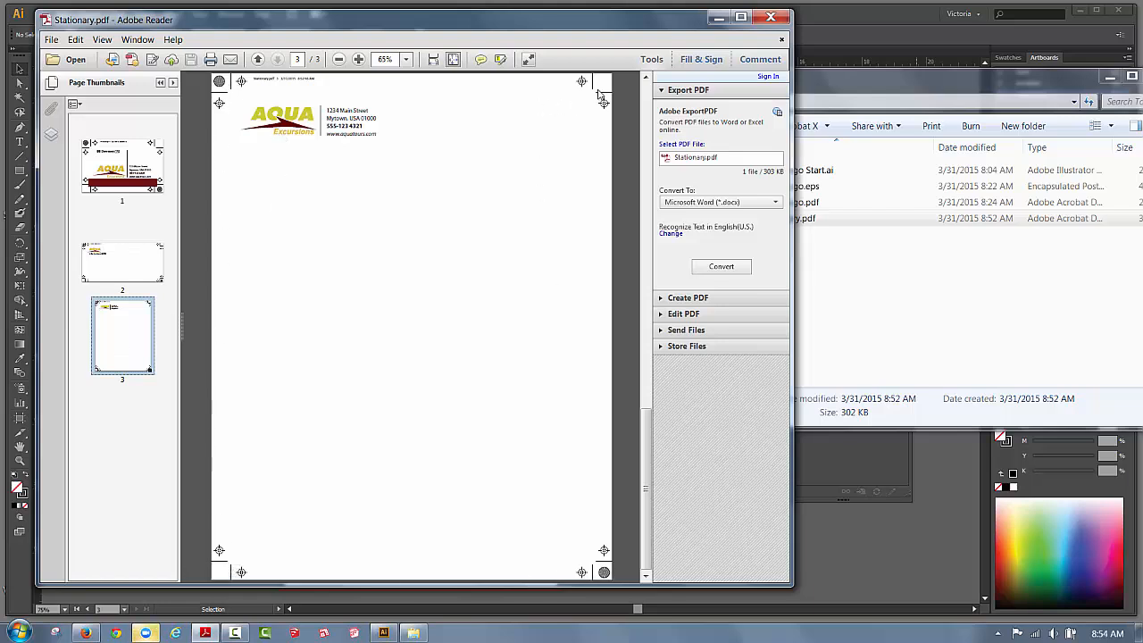
{"action": "left_click", "coordinate": [146, 268]}
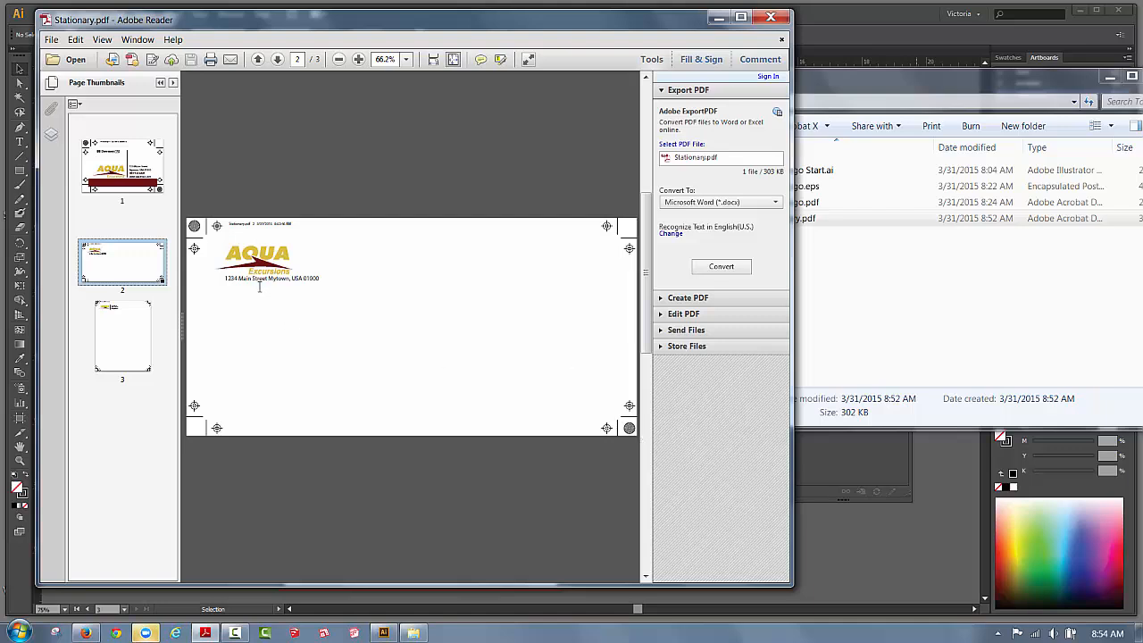
{"action": "left_click", "coordinate": [97, 188]}
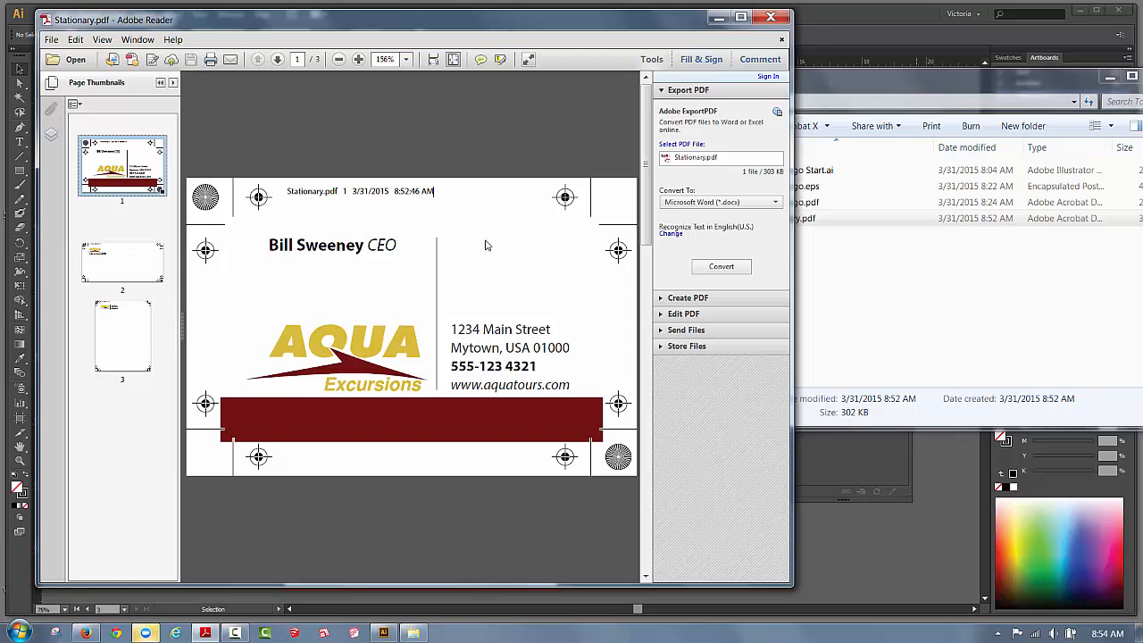
Close Adobe Reader and the Tonight folder window, returning to the Illustrator artboards.
{"action": "left_click", "coordinate": [770, 17]}
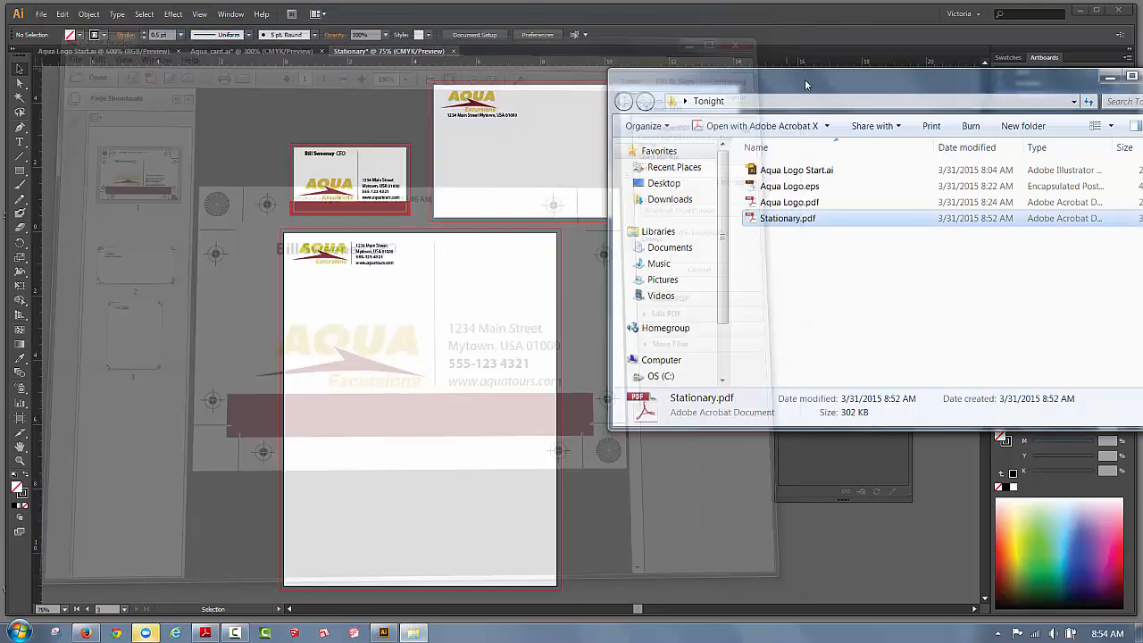
{"action": "left_click_drag", "start_coordinate": [804, 79], "coordinate": [571, 79]}
{"action": "left_click", "coordinate": [931, 73]}
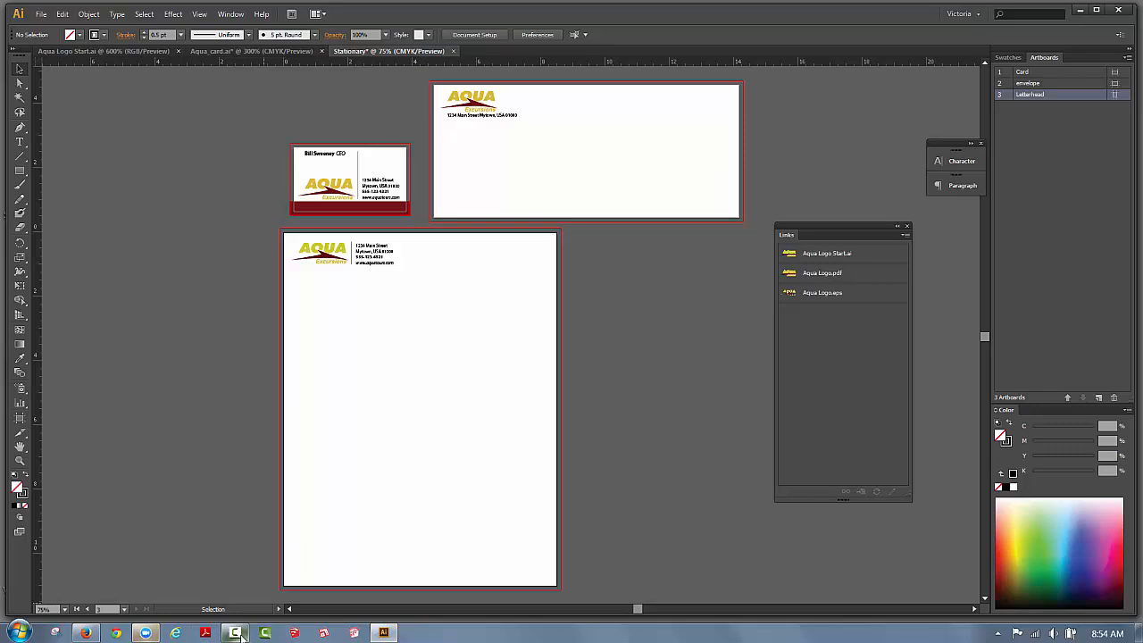
{"action": "mouse_move", "coordinate": [239, 636]}
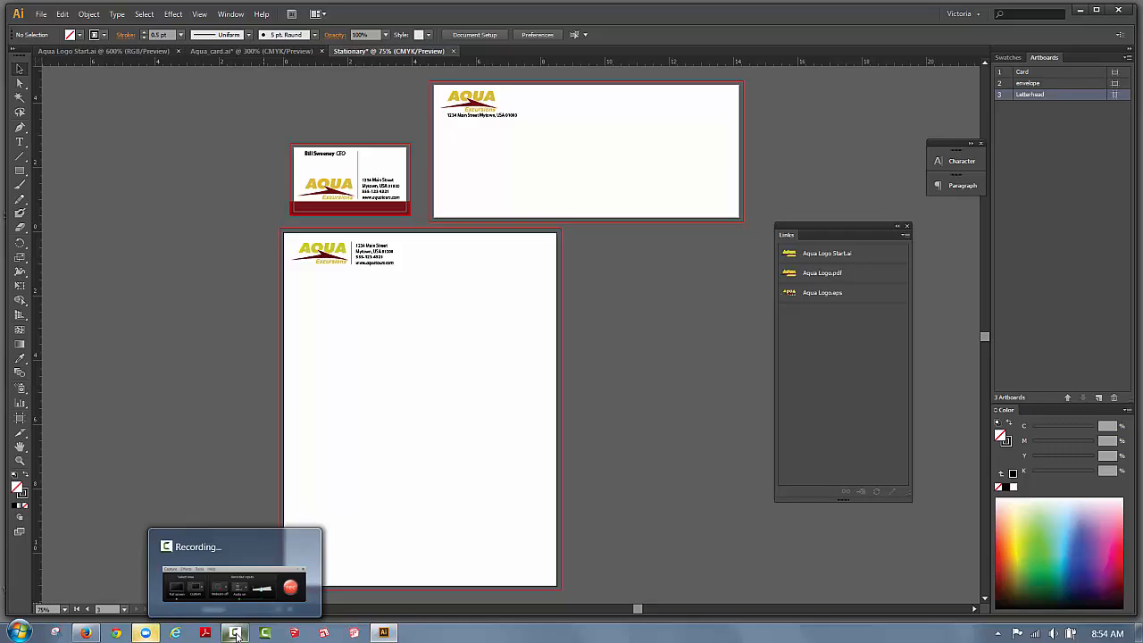
{"action": "left_click", "coordinate": [235, 633]}
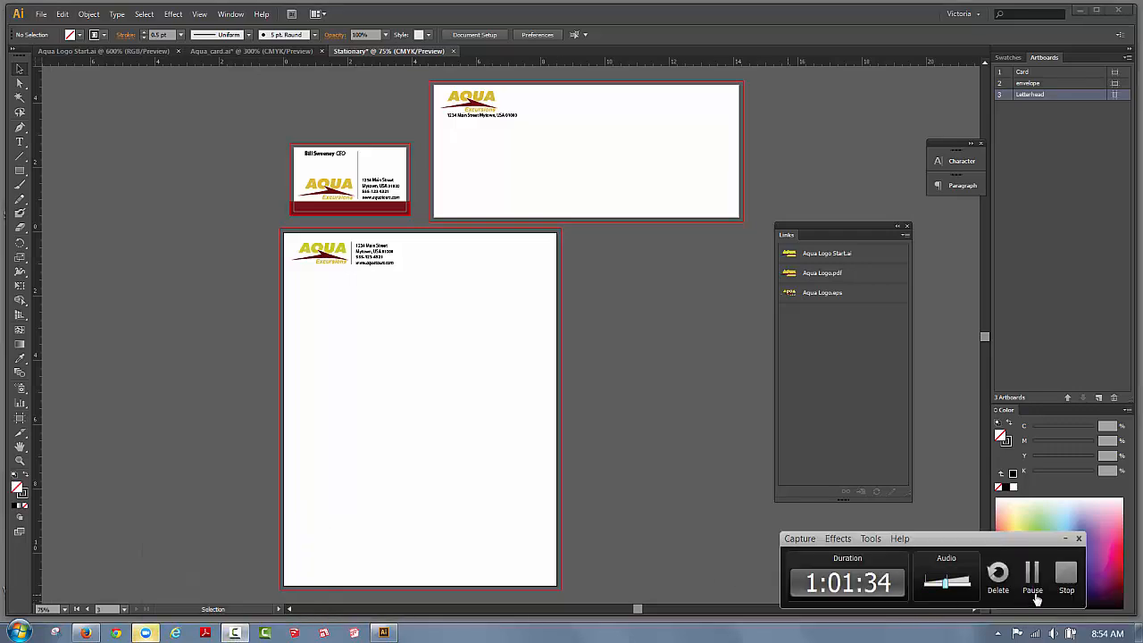